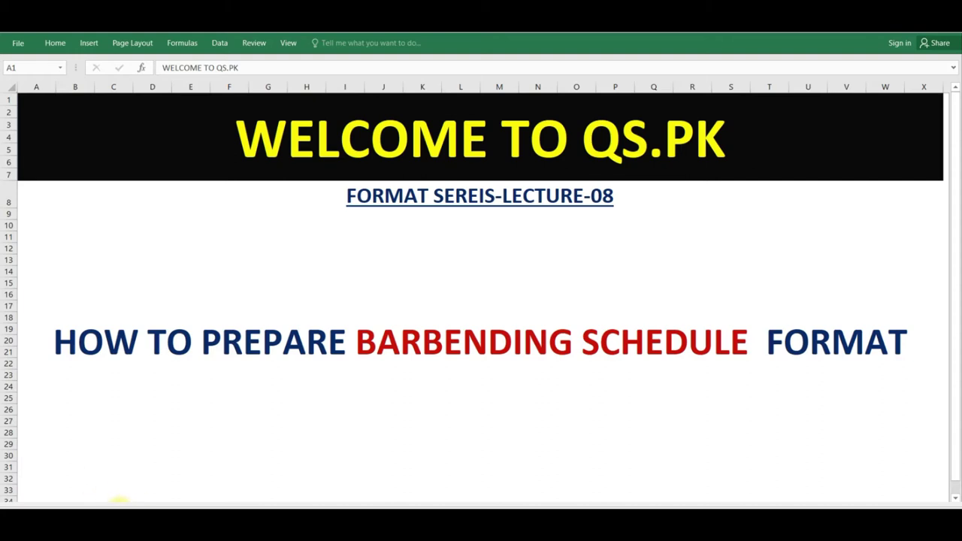
- Leave the welcome title sheet for a blank worksheet to build the bar bending schedule on
{"action": "left_click", "coordinate": [119, 500]}
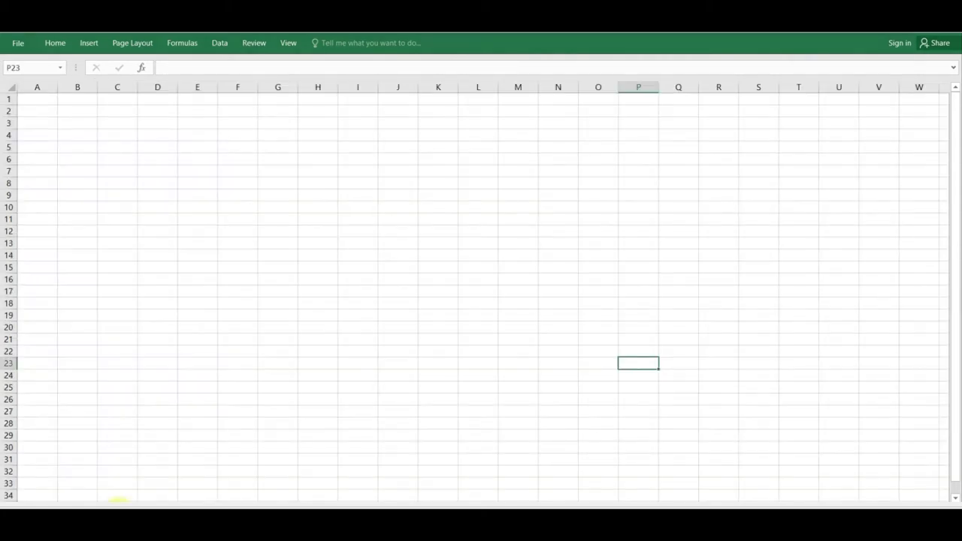
- Give B4:T5 outline and inside borders in a medium line style
{"action": "mouse_move", "coordinate": [85, 133]}
{"action": "left_mouse_down"}
{"action": "mouse_move", "coordinate": [198, 154]}
{"action": "mouse_move", "coordinate": [477, 160]}
{"action": "left_mouse_up"}
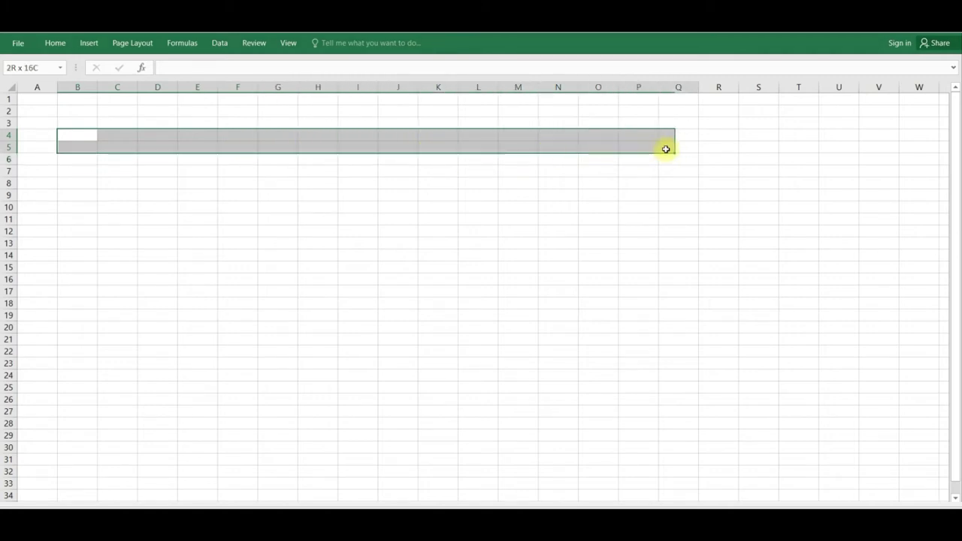
{"action": "left_click_drag", "start_coordinate": [477, 159], "coordinate": [791, 150]}
{"action": "right_click", "coordinate": [86, 133]}
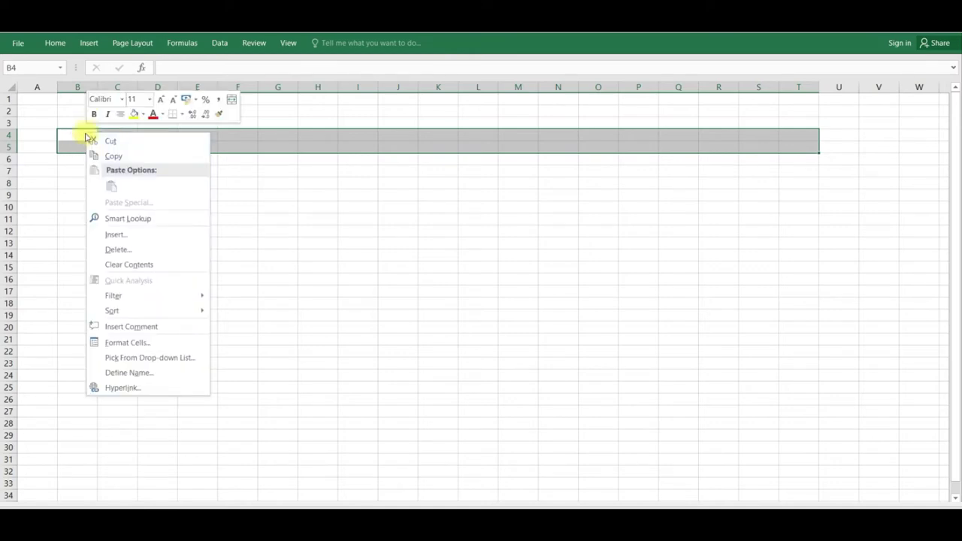
{"action": "left_click", "coordinate": [137, 346]}
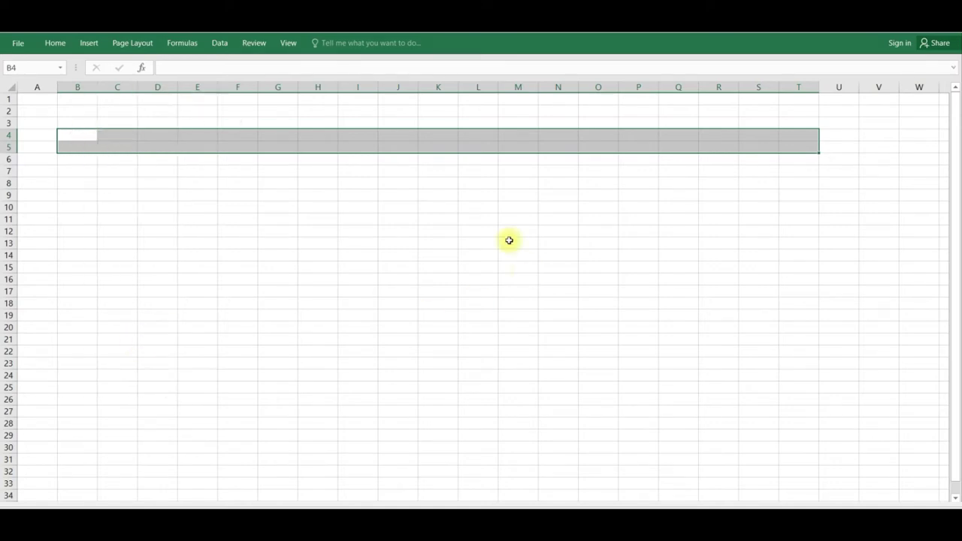
{"action": "left_click", "coordinate": [152, 216]}
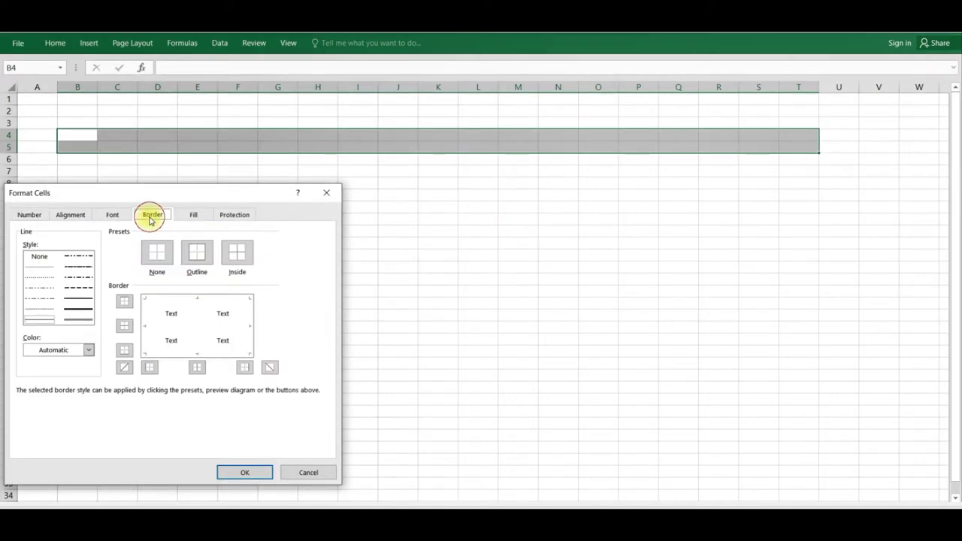
{"action": "left_click", "coordinate": [79, 298]}
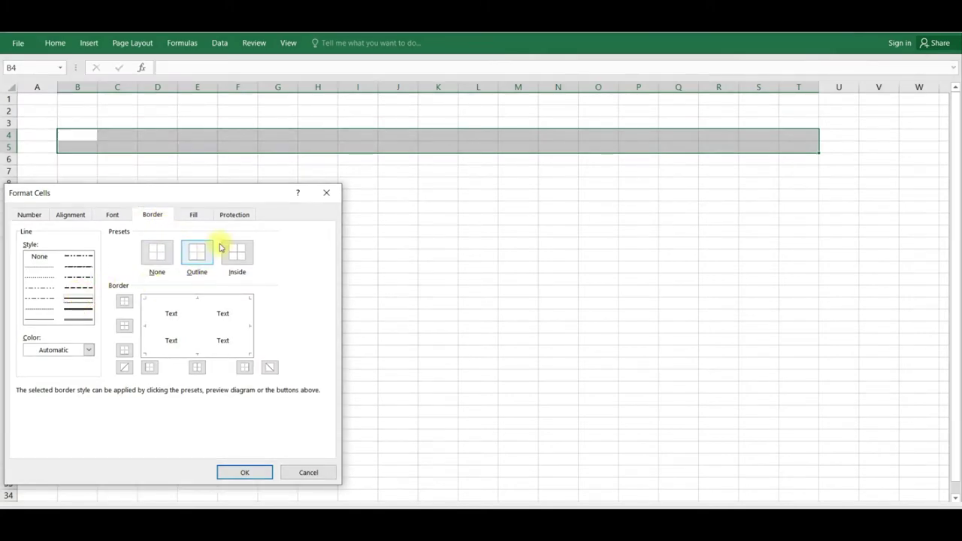
{"action": "left_click", "coordinate": [194, 253]}
{"action": "left_click", "coordinate": [238, 255]}
{"action": "left_click", "coordinate": [243, 471]}
{"action": "left_click", "coordinate": [241, 218]}
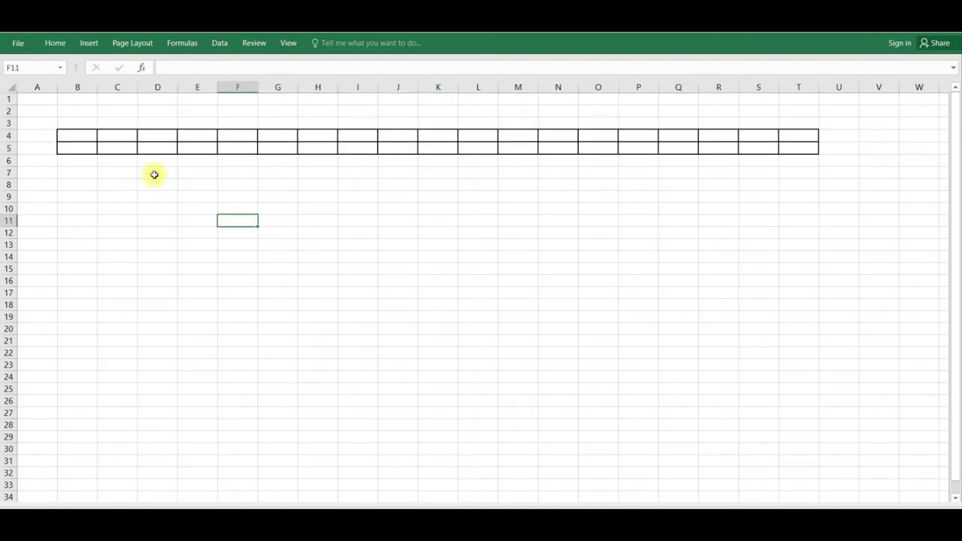
- Select cells B4:B5 and bring up the Home formatting commands
{"action": "left_click", "coordinate": [85, 136]}
{"action": "left_click_drag", "start_coordinate": [85, 137], "coordinate": [86, 145]}
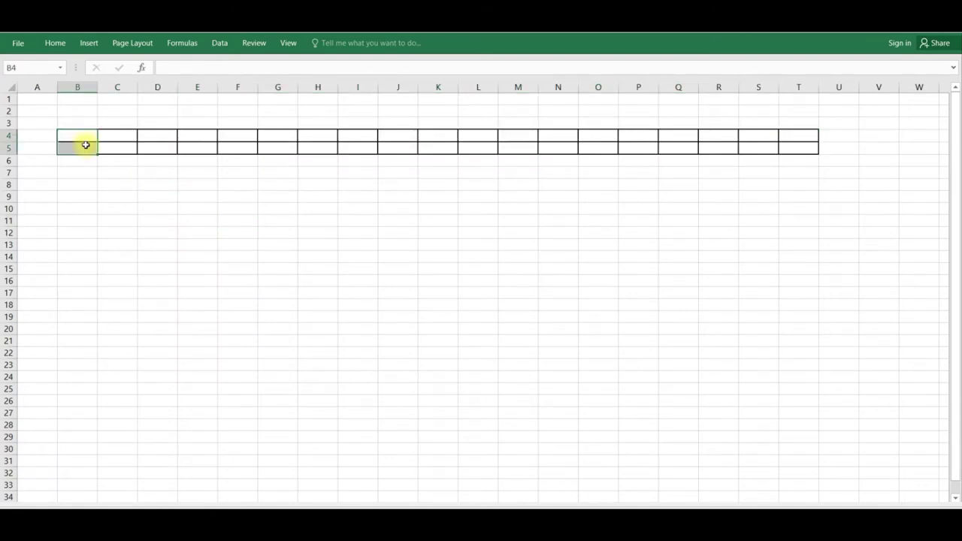
{"action": "left_click", "coordinate": [55, 43]}
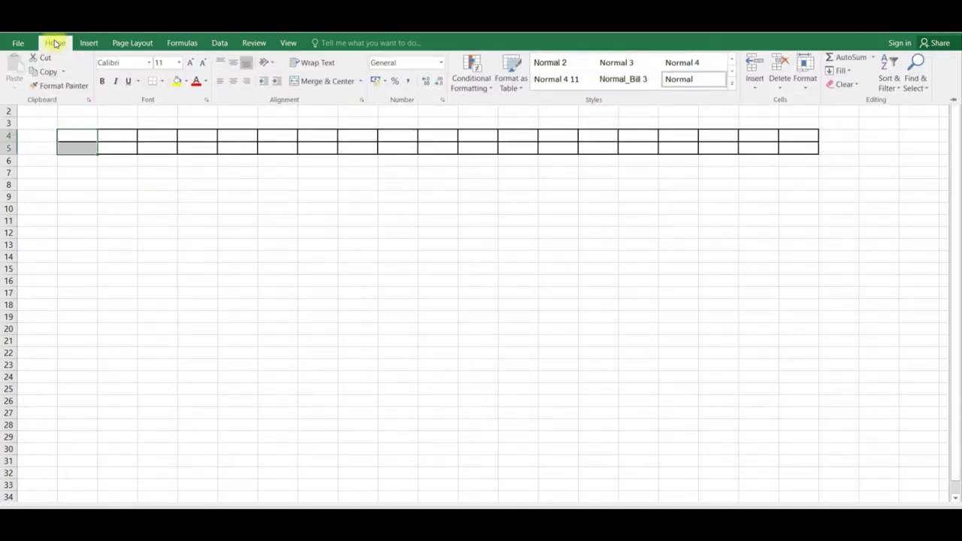
- Merge B4:B5 and copy that two-row merge across columns C through I with the fill handle
{"action": "left_click", "coordinate": [297, 81]}
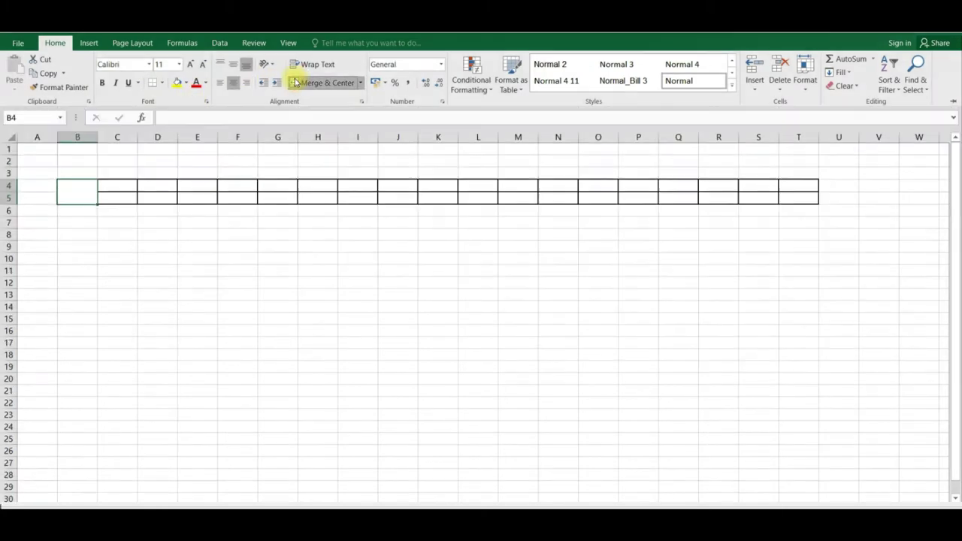
{"action": "left_click", "coordinate": [99, 188]}
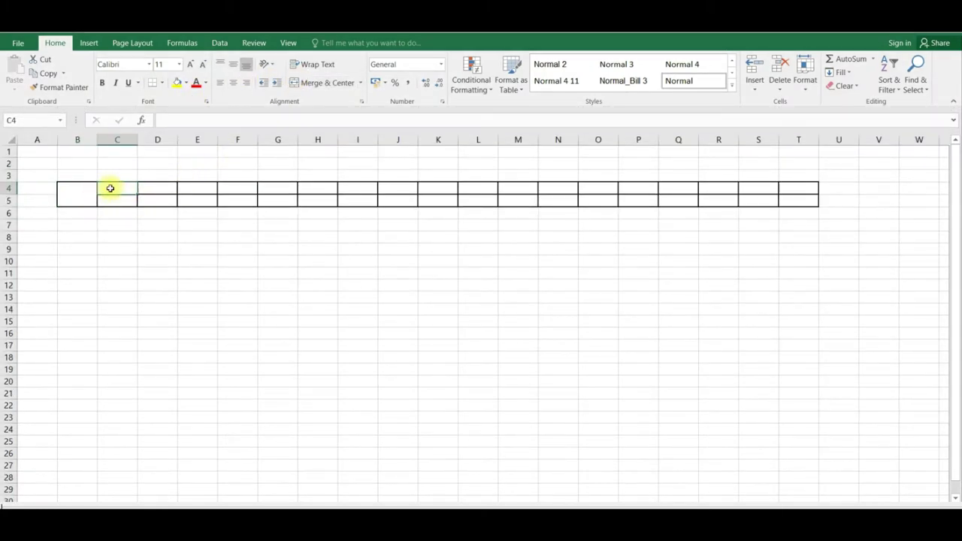
{"action": "left_click", "coordinate": [90, 190]}
{"action": "left_click_drag", "start_coordinate": [97, 207], "coordinate": [317, 208]}
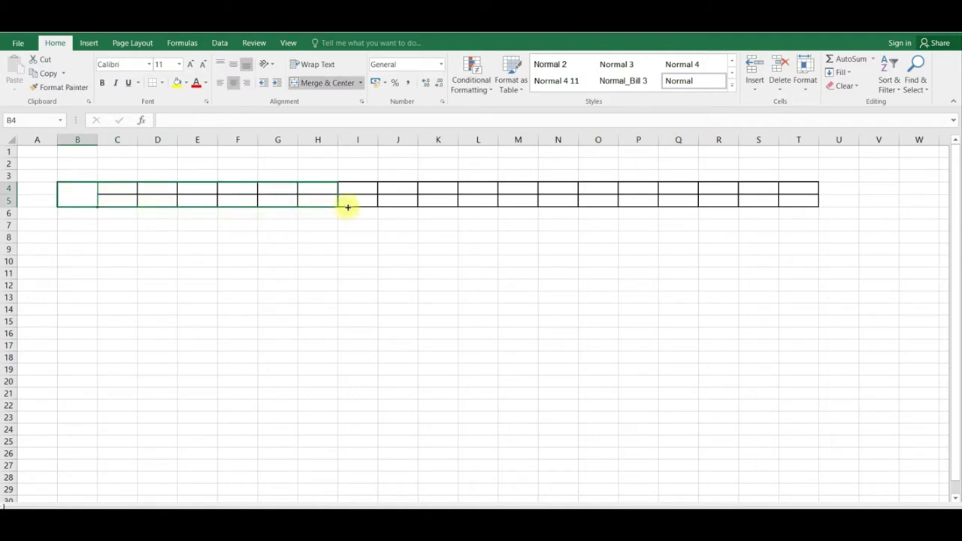
{"action": "left_click_drag", "start_coordinate": [317, 207], "coordinate": [376, 206]}
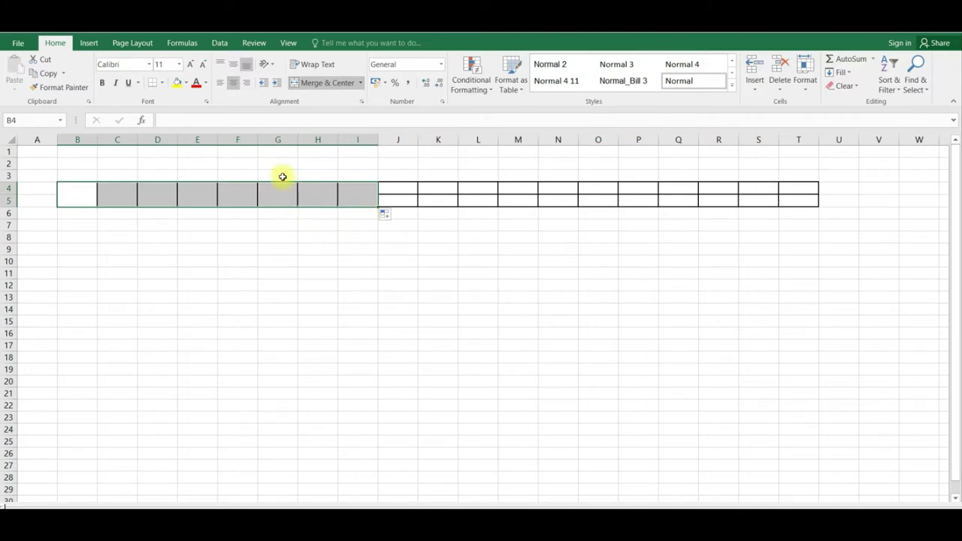
{"action": "left_click", "coordinate": [82, 198]}
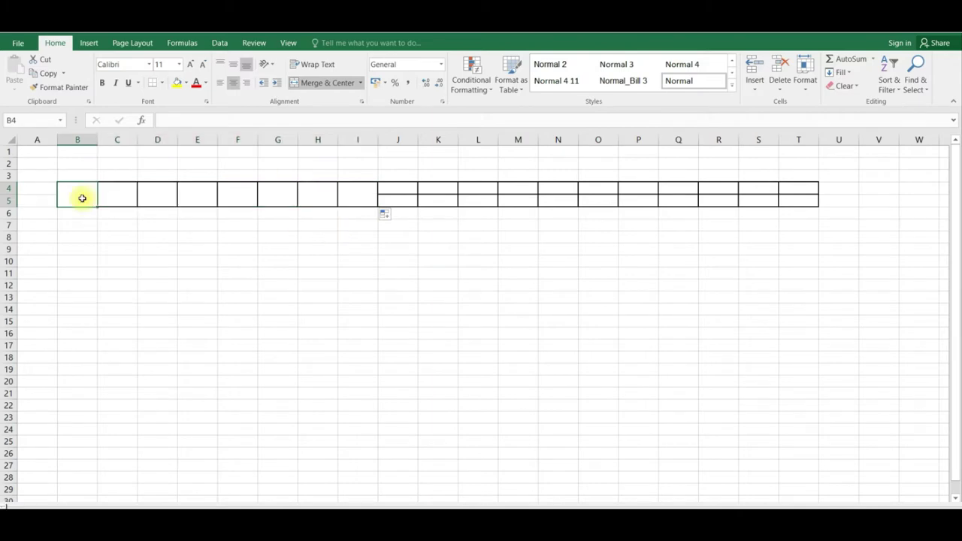
- Enter headings SR.NO, DESCRIPTION, SPACING OF BAR, DIA OF BAR and NO OF UNIT, fitting columns C–F
{"action": "type", "text": "s"}
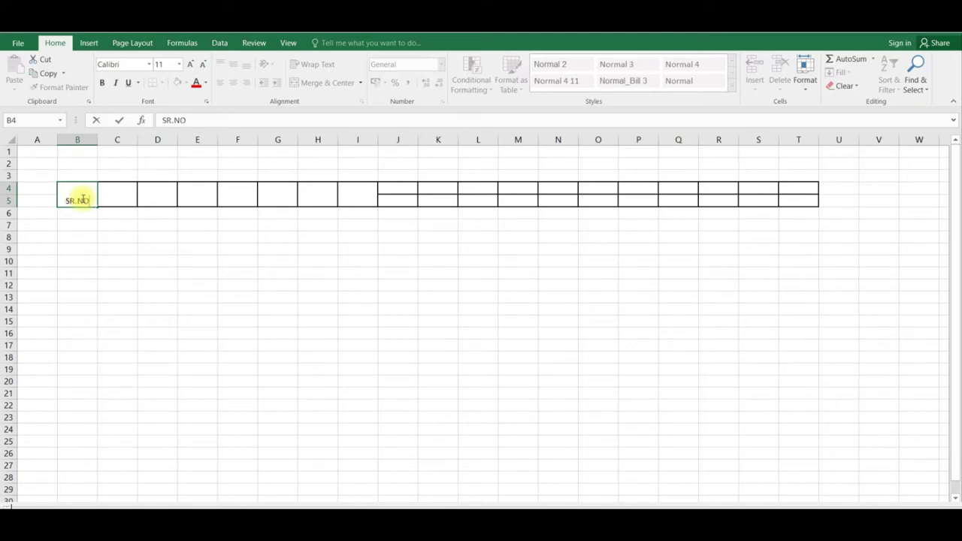
{"action": "key", "text": "Tab"}
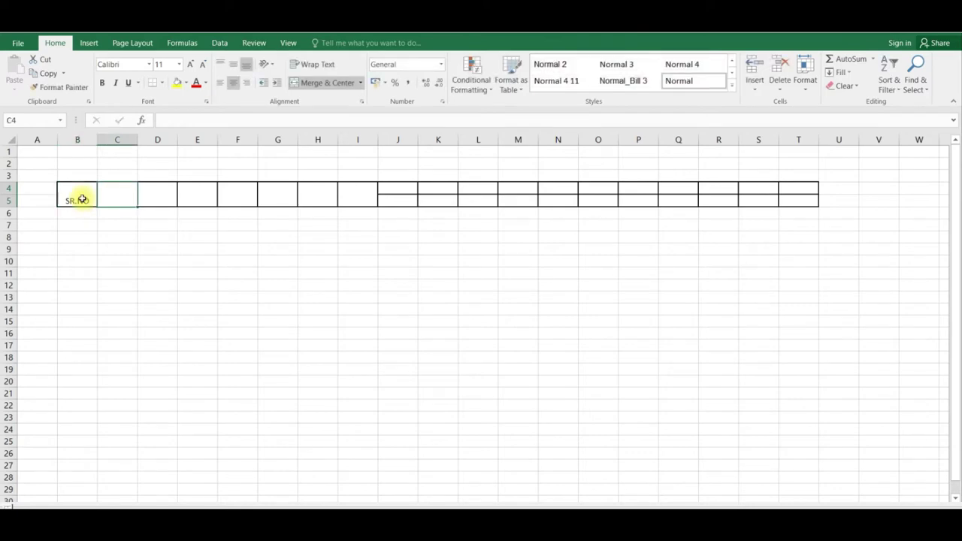
{"action": "left_click_drag", "start_coordinate": [137, 142], "coordinate": [231, 143]}
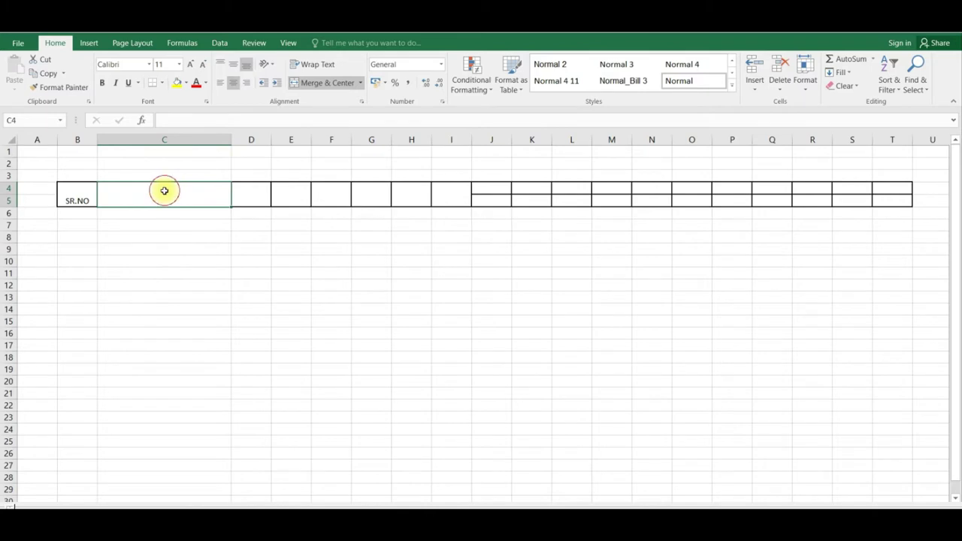
{"action": "type", "text": "DESCR"}
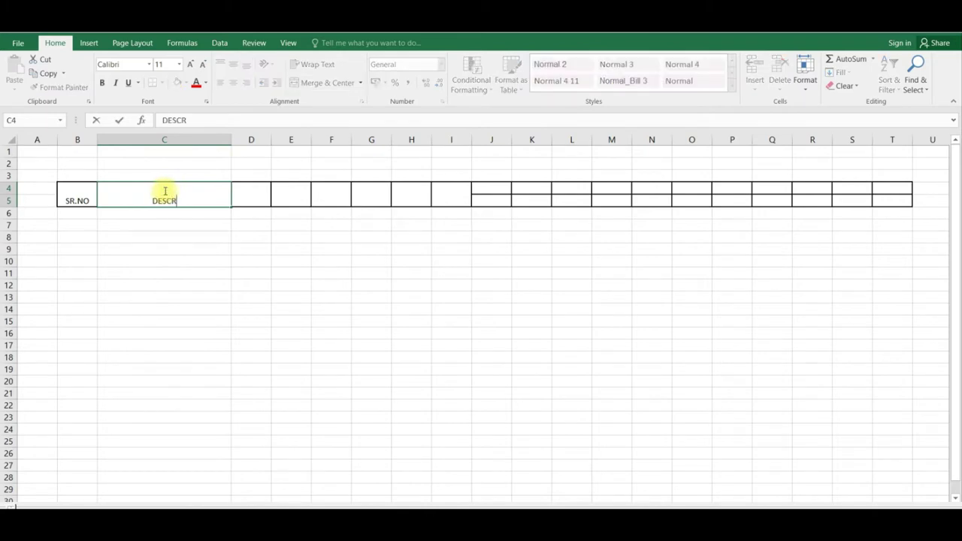
{"action": "type", "text": "IPTION"}
{"action": "key", "text": "Tab"}
{"action": "left_click_drag", "start_coordinate": [270, 143], "coordinate": [290, 143]}
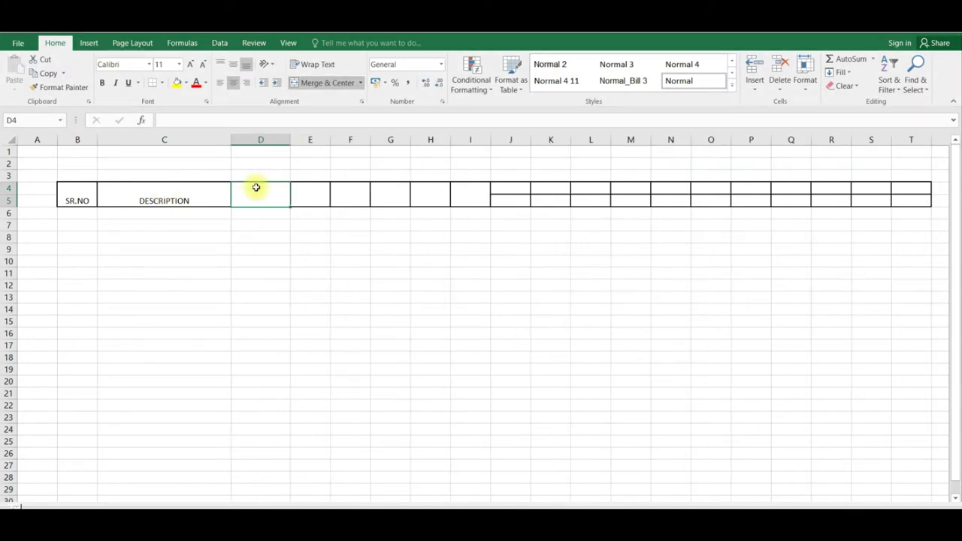
{"action": "type", "text": "SPACING OF BAR"}
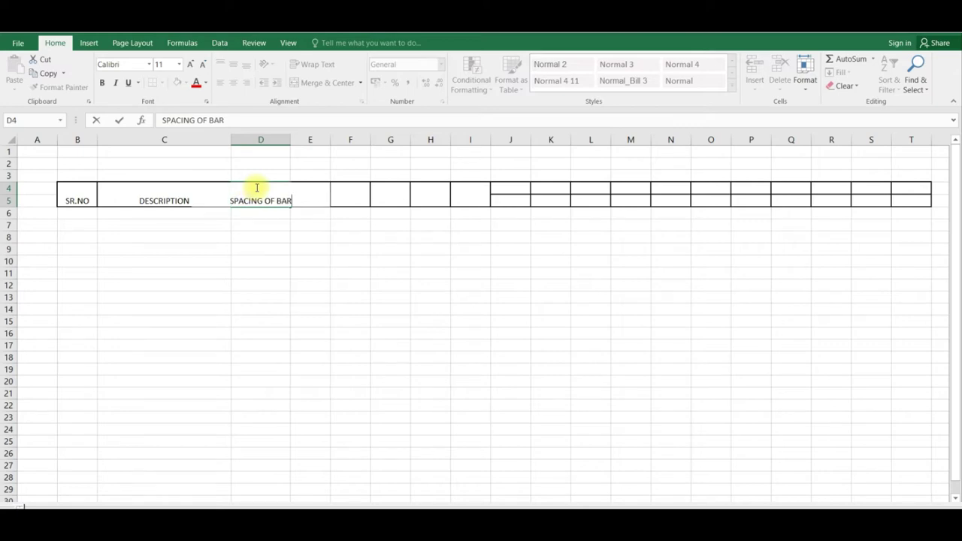
{"action": "key", "text": "Tab"}
{"action": "type", "text": "D"}
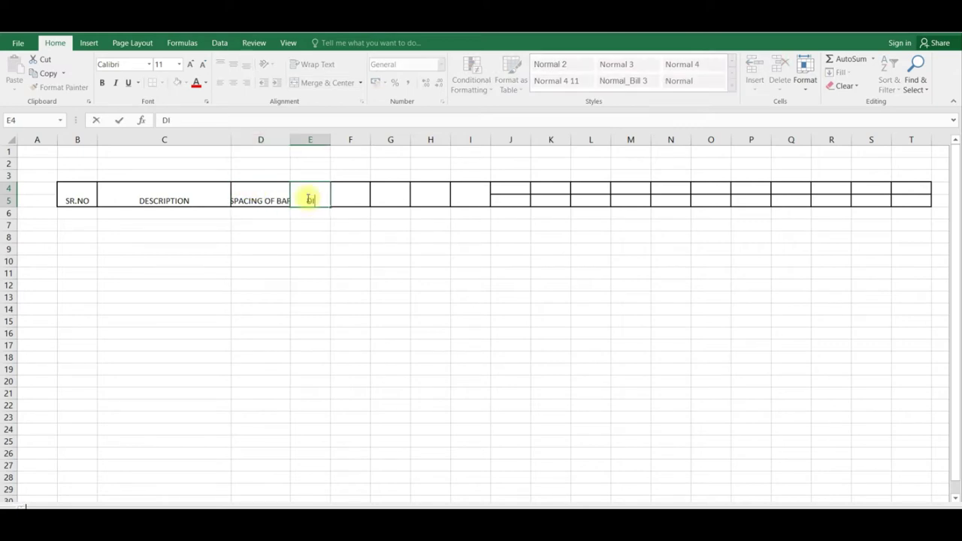
{"action": "key", "text": "BackSpace"}
{"action": "type", "text": "B"}
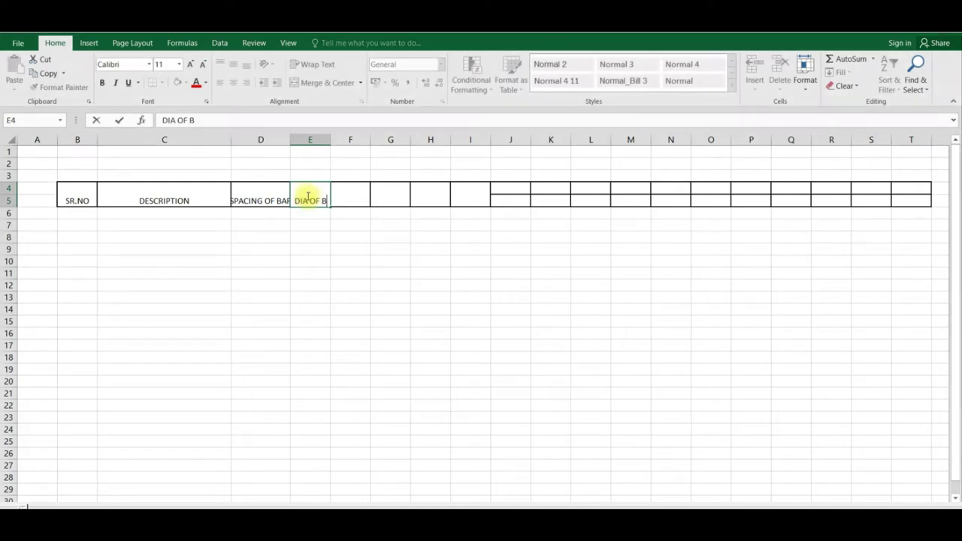
{"action": "type", "text": "AR"}
{"action": "key", "text": "Tab"}
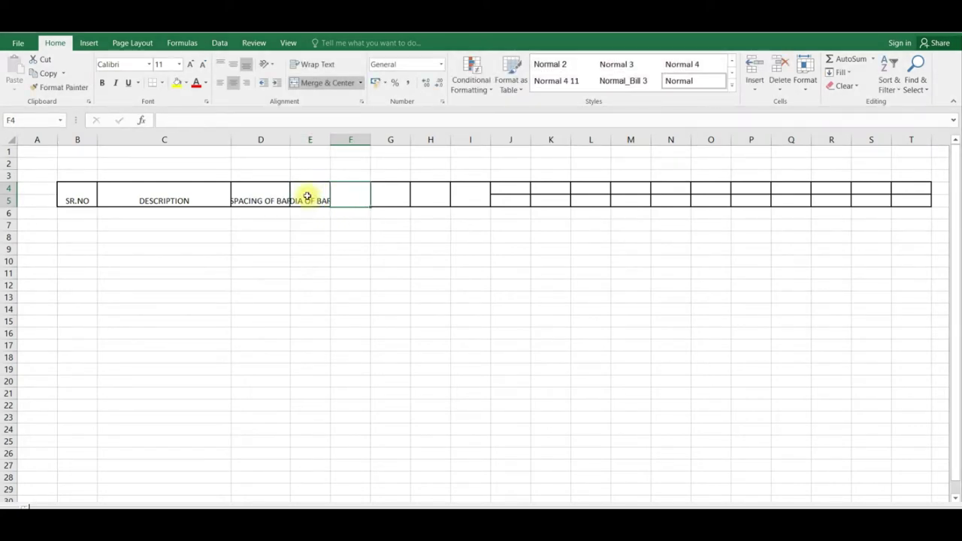
{"action": "type", "text": "NO OFUNIT"}
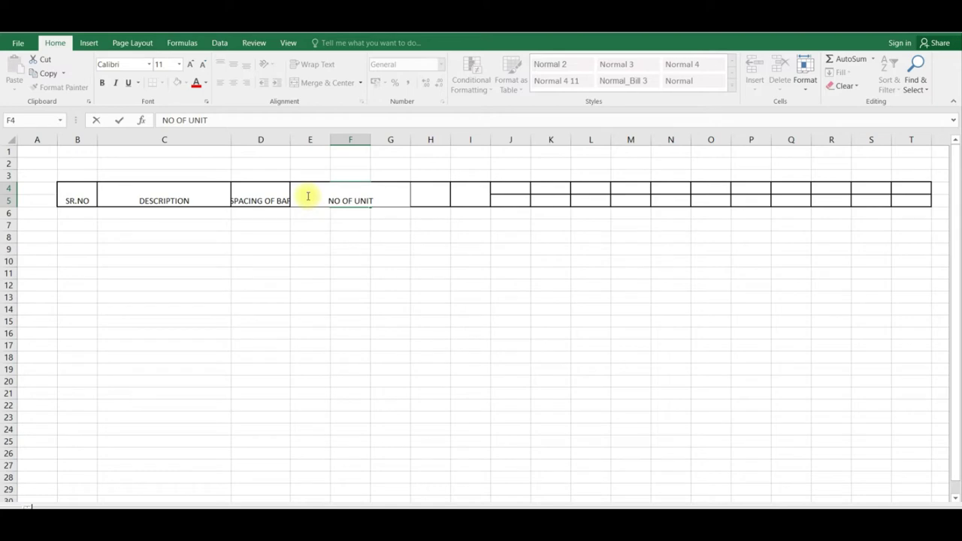
{"action": "left_click", "coordinate": [308, 197]}
{"action": "type", "text": "DIA OF BA"}
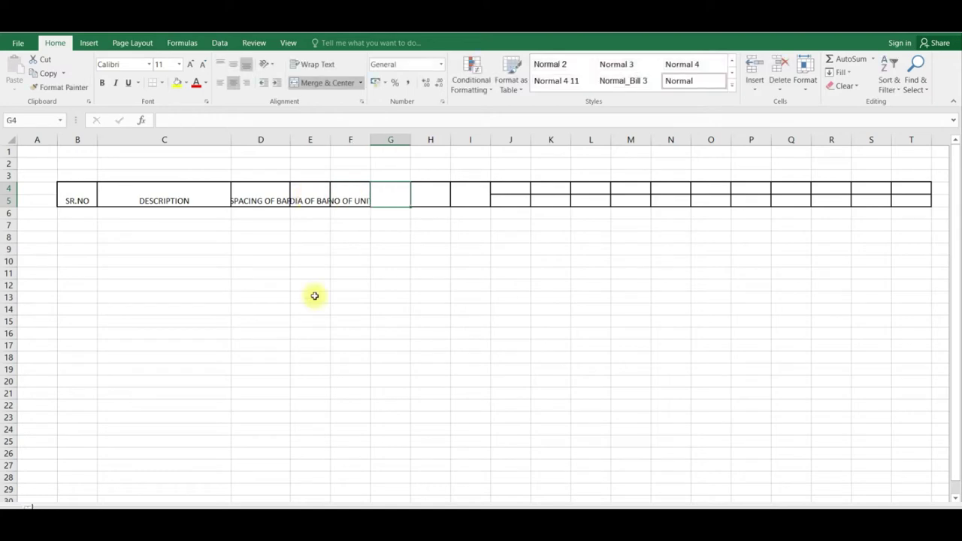
{"action": "left_click", "coordinate": [252, 142]}
{"action": "left_click_drag", "start_coordinate": [252, 141], "coordinate": [365, 143]}
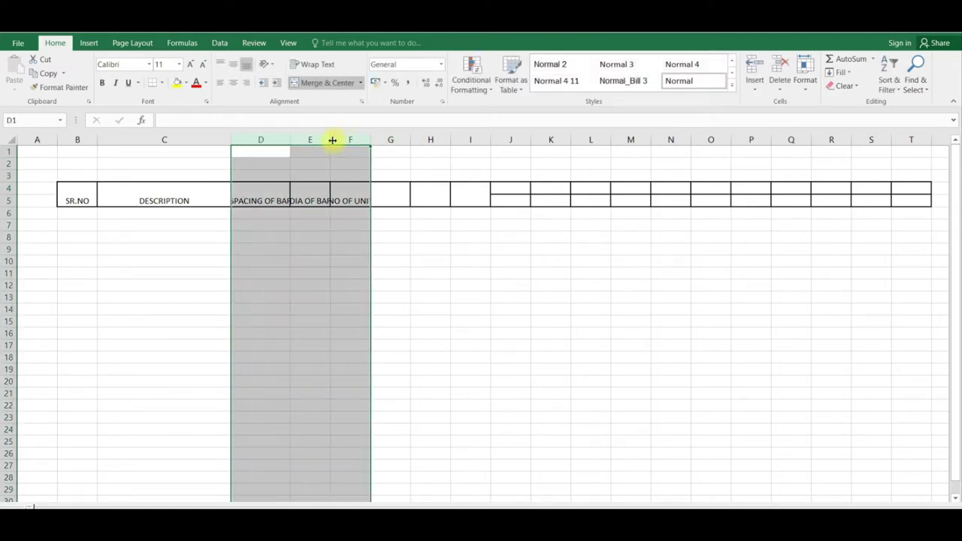
{"action": "double_click", "coordinate": [331, 140]}
- Add headings NO OF BARS IN EACH, TOTAL NO OF BARS and CUT LENGTH, widening columns G–I
{"action": "left_click", "coordinate": [414, 200]}
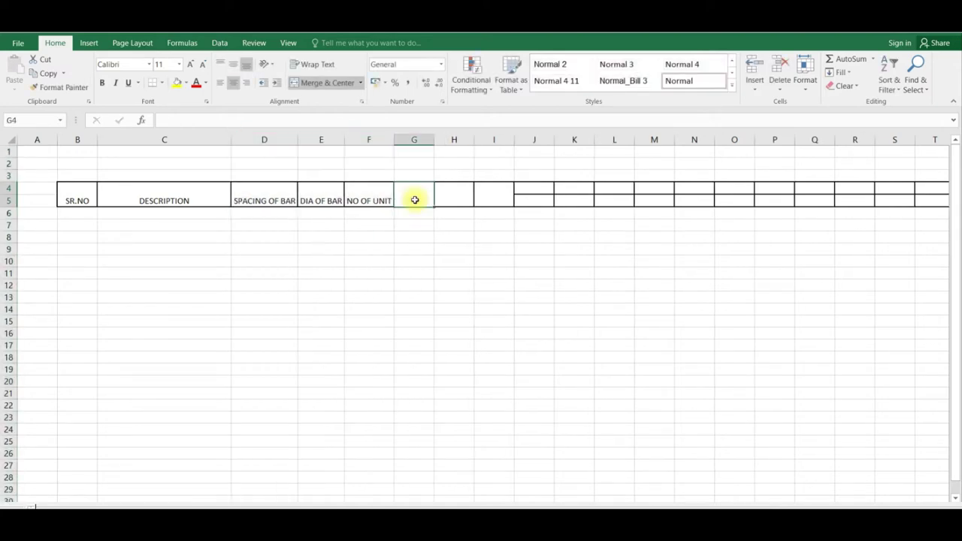
{"action": "type", "text": "NO OF"}
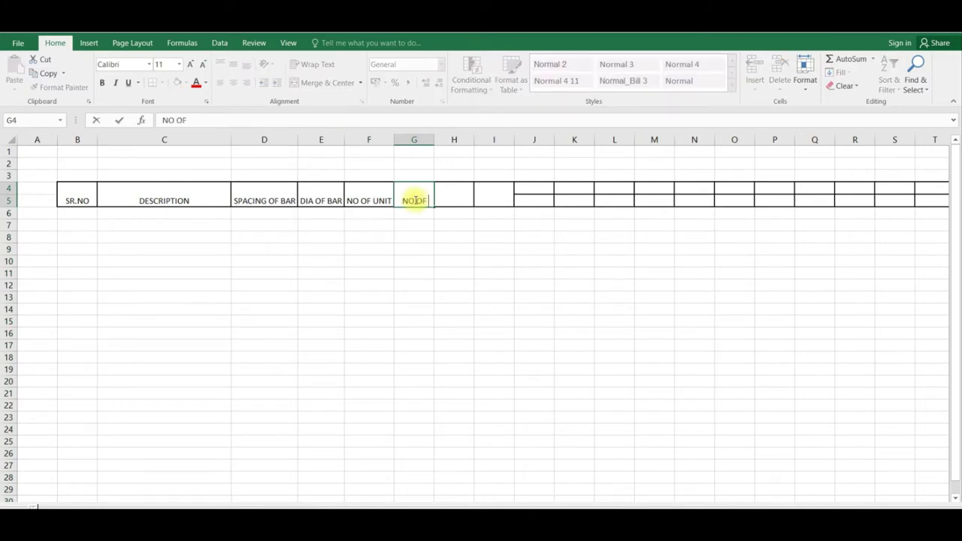
{"action": "type", "text": " BARS IN EACH"}
{"action": "key", "text": "Tab"}
{"action": "type", "text": "OTAL N"}
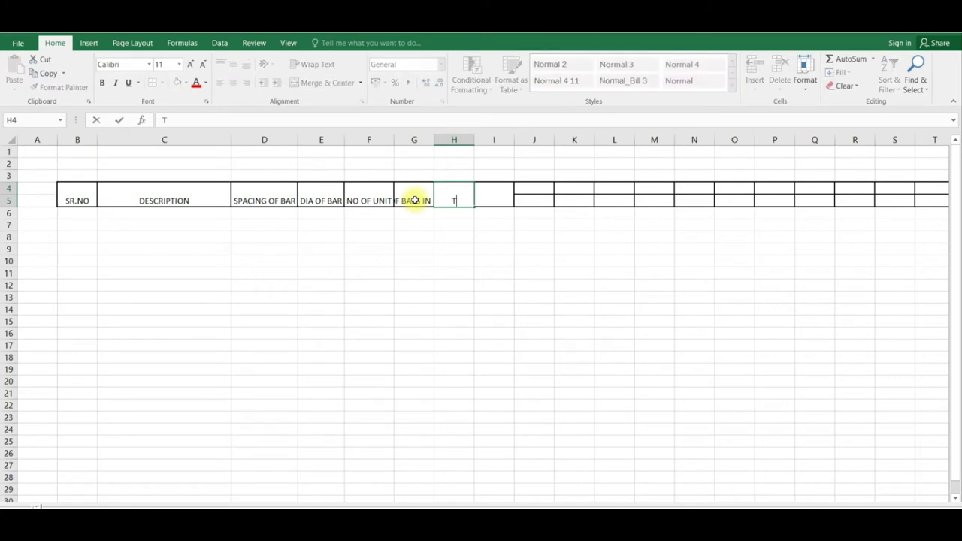
{"action": "type", "text": "O OF BARS"}
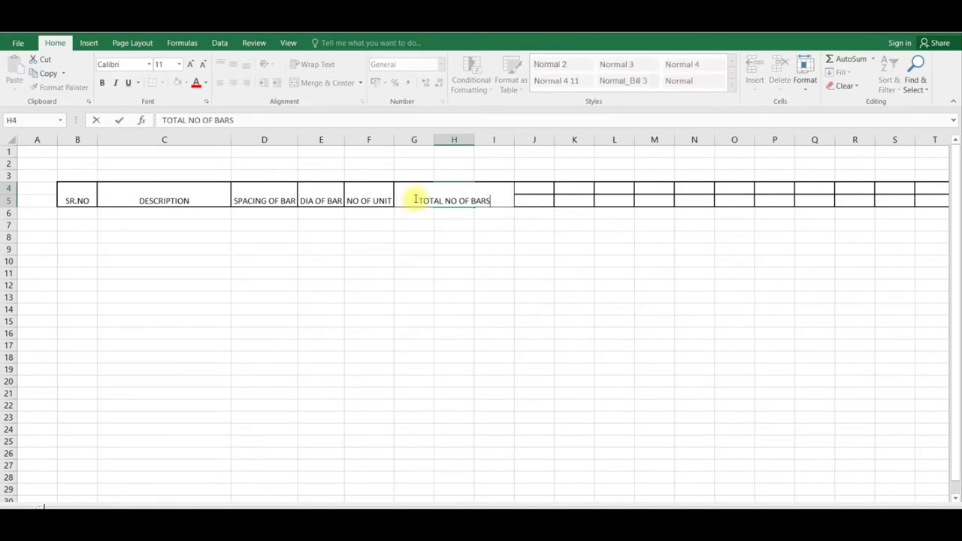
{"action": "key", "text": "Return"}
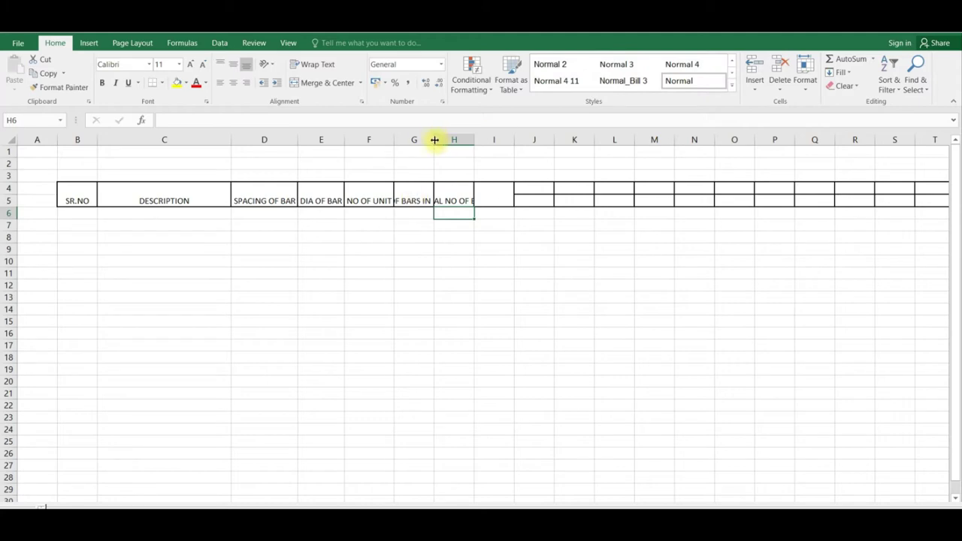
{"action": "left_click_drag", "start_coordinate": [435, 139], "coordinate": [477, 140]}
{"action": "double_click", "coordinate": [519, 140]}
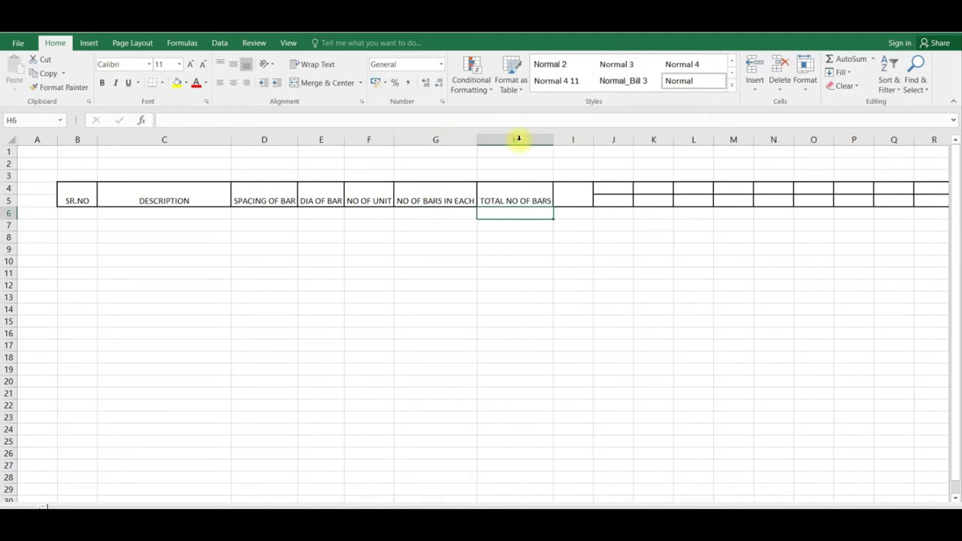
{"action": "left_click", "coordinate": [582, 191]}
{"action": "type", "text": "CU"}
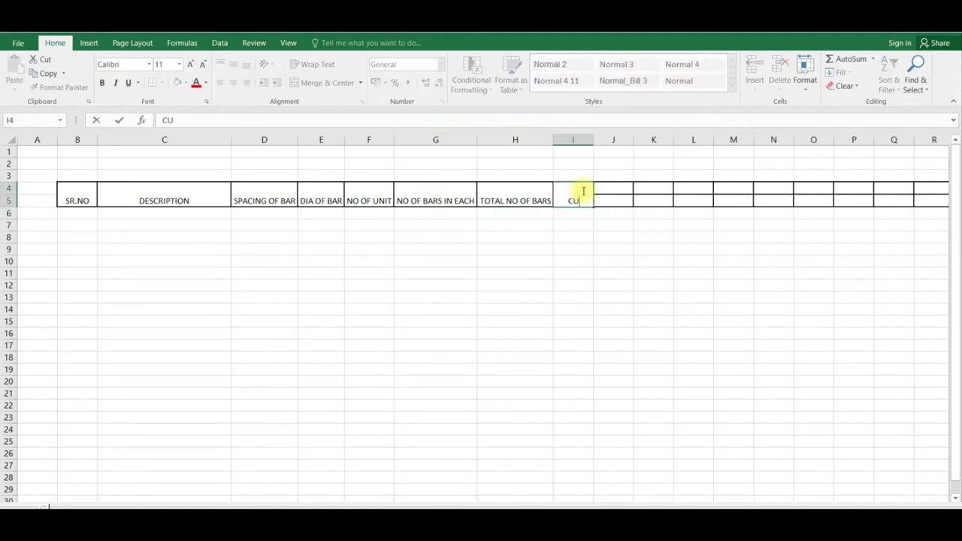
{"action": "type", "text": "T LENGTH"}
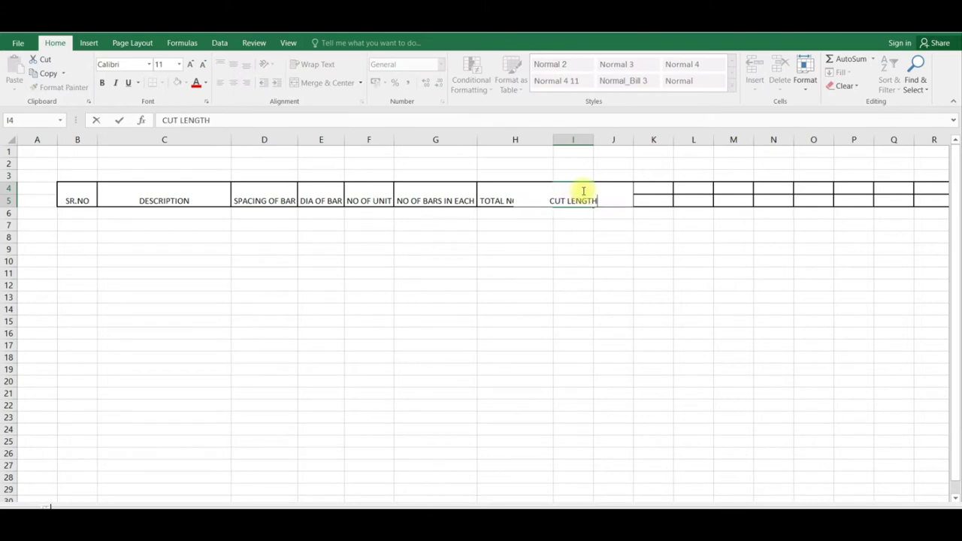
{"action": "key", "text": "Tab"}
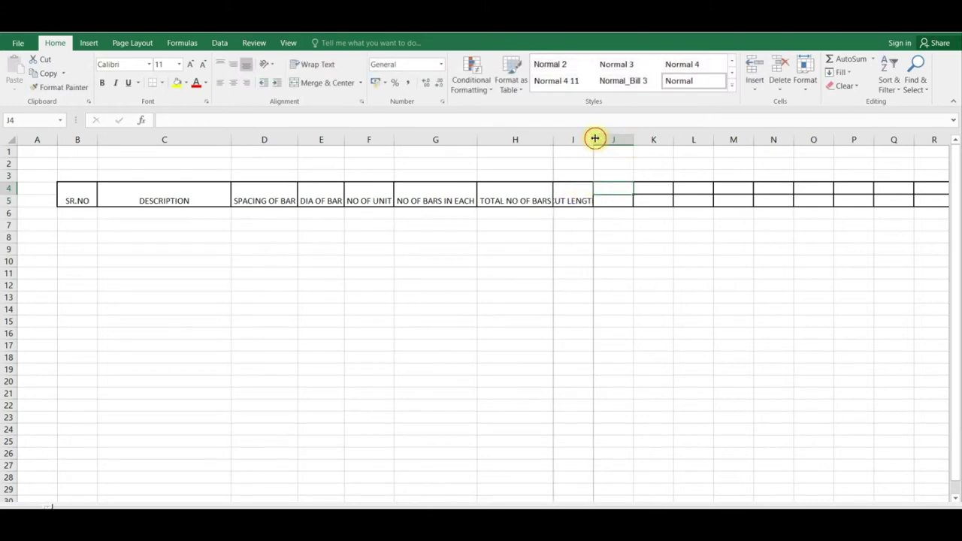
{"action": "left_click_drag", "start_coordinate": [594, 139], "coordinate": [606, 139]}
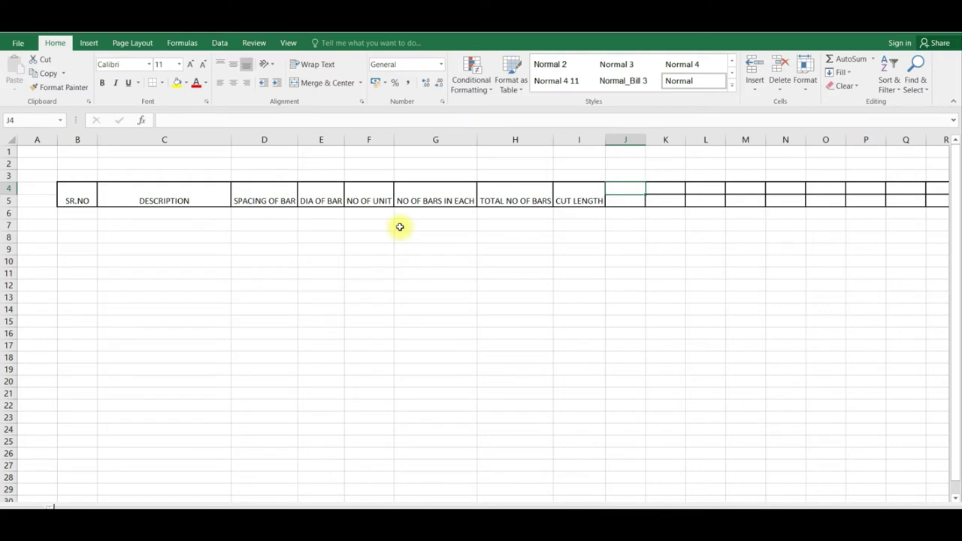
- Make the B4:I5 headings middle-aligned, bold and wrapped
{"action": "scroll", "coordinate": [400, 227], "scroll_direction": "up", "scroll_amount": 1, "text": "ctrl"}
{"action": "scroll", "coordinate": [569, 472], "scroll_direction": "up", "scroll_amount": 1, "text": "ctrl"}
{"action": "left_click_drag", "start_coordinate": [646, 499], "coordinate": [620, 497]}
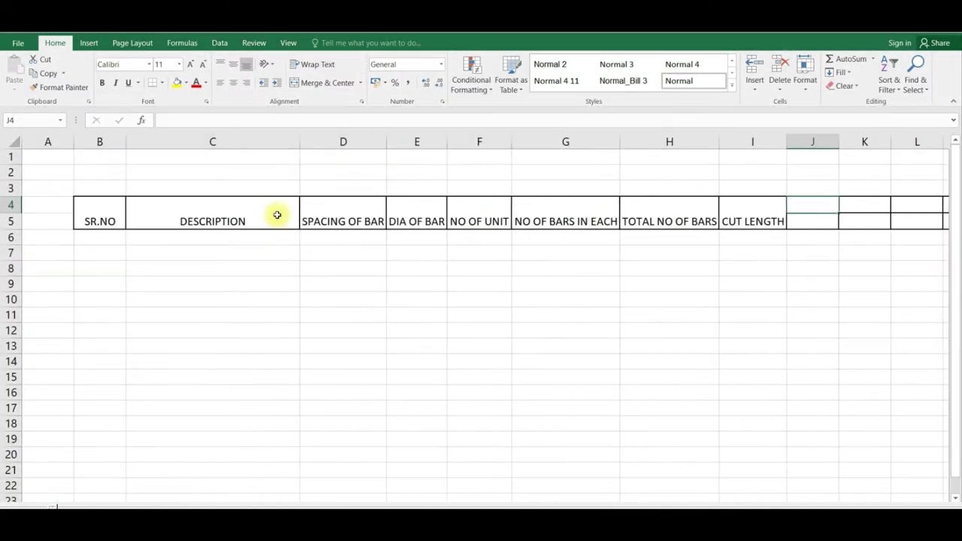
{"action": "left_click_drag", "start_coordinate": [101, 210], "coordinate": [752, 221]}
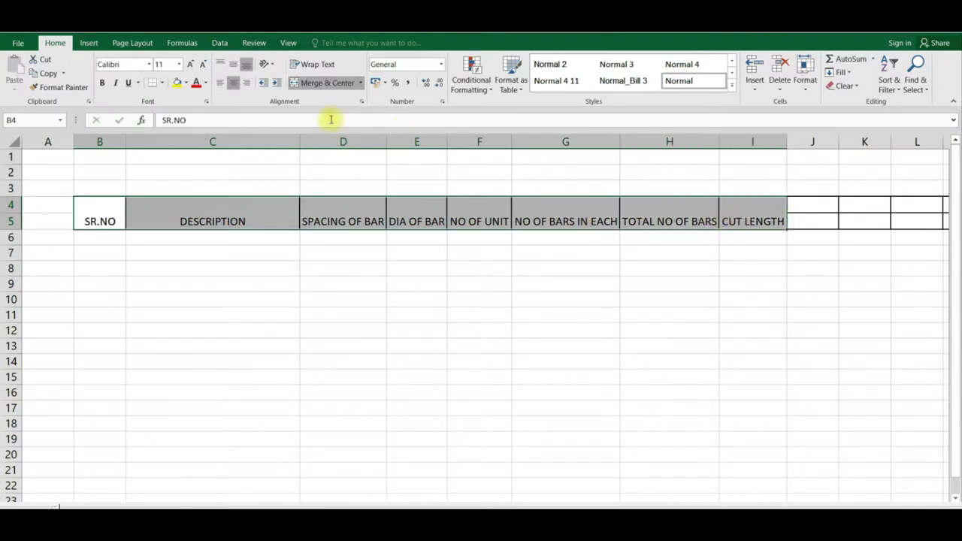
{"action": "left_click", "coordinate": [238, 67]}
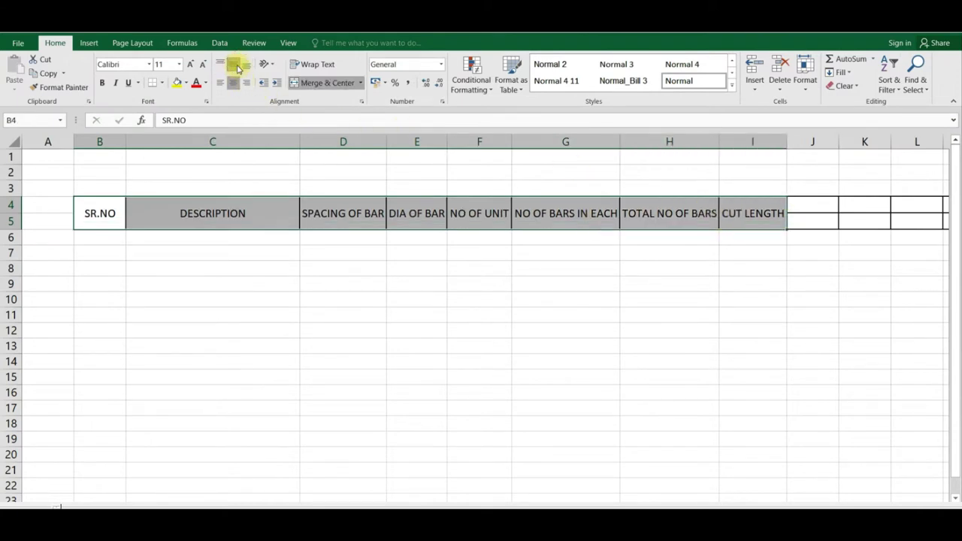
{"action": "key", "text": "ctrl+b"}
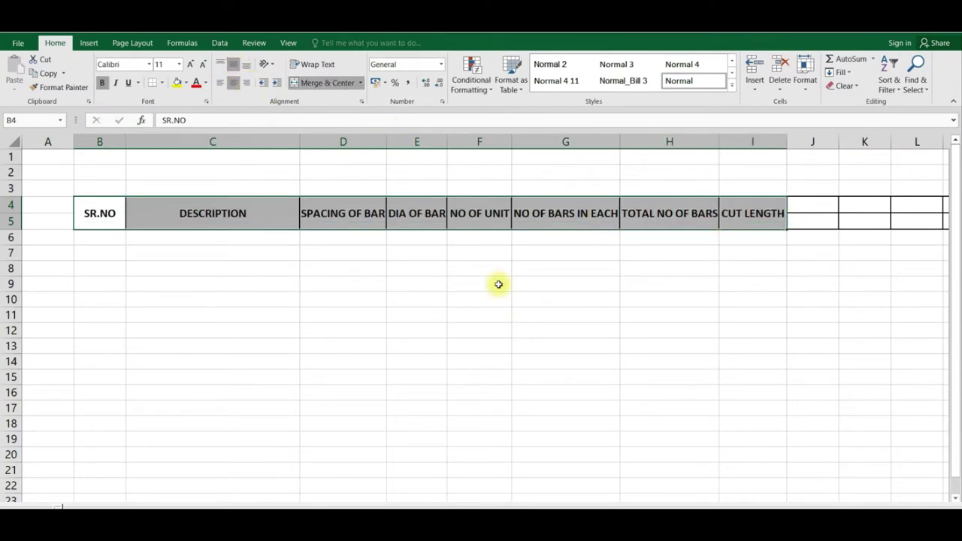
{"action": "left_click", "coordinate": [326, 65]}
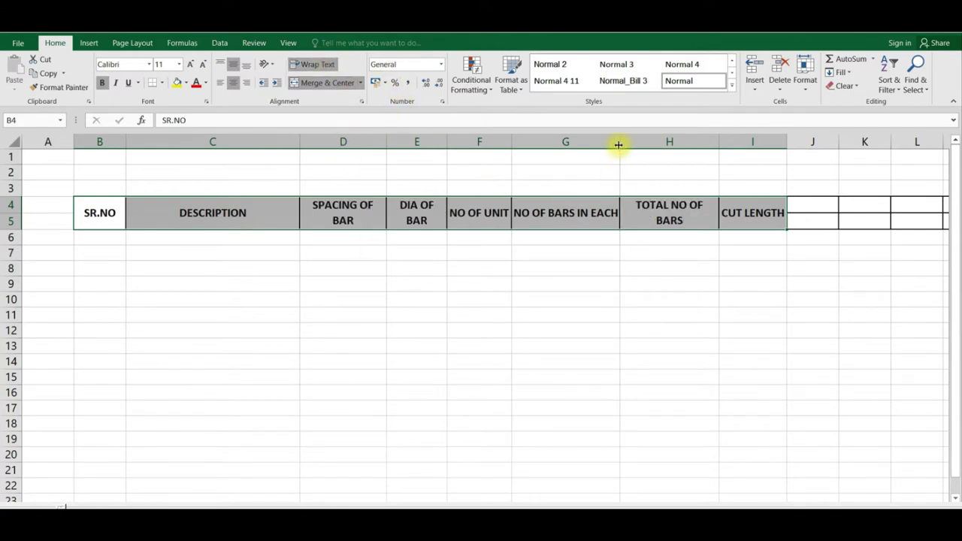
{"action": "left_click", "coordinate": [595, 347]}
- Narrow column G so its heading wraps and make rows 4 and 5 taller
{"action": "left_click_drag", "start_coordinate": [620, 142], "coordinate": [577, 150]}
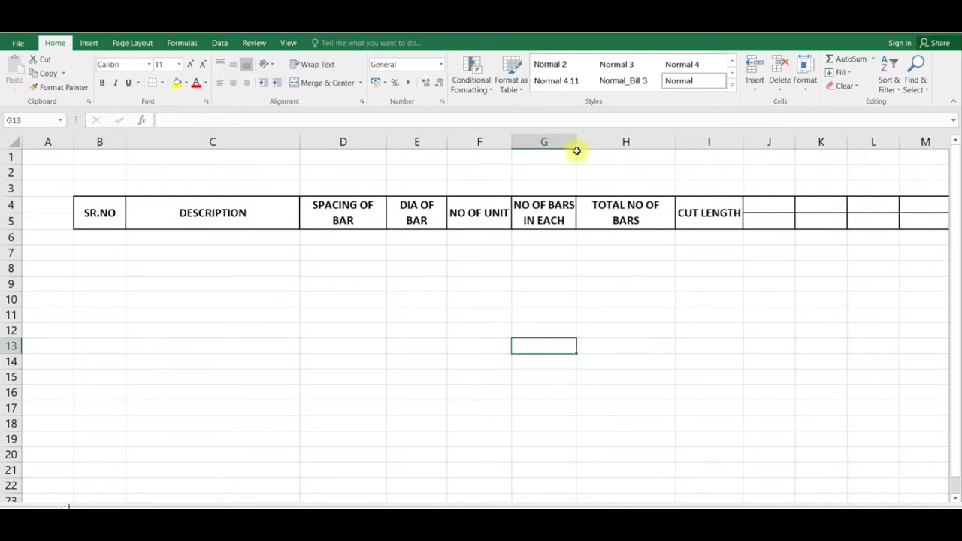
{"action": "left_click", "coordinate": [576, 150]}
{"action": "left_click", "coordinate": [579, 188]}
{"action": "left_click_drag", "start_coordinate": [11, 205], "coordinate": [15, 241]}
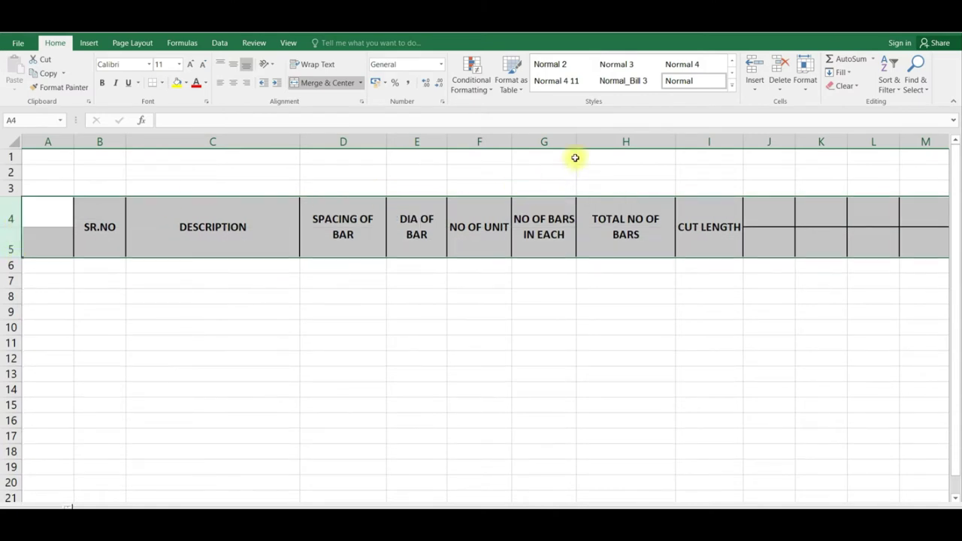
{"action": "left_click_drag", "start_coordinate": [575, 145], "coordinate": [568, 145]}
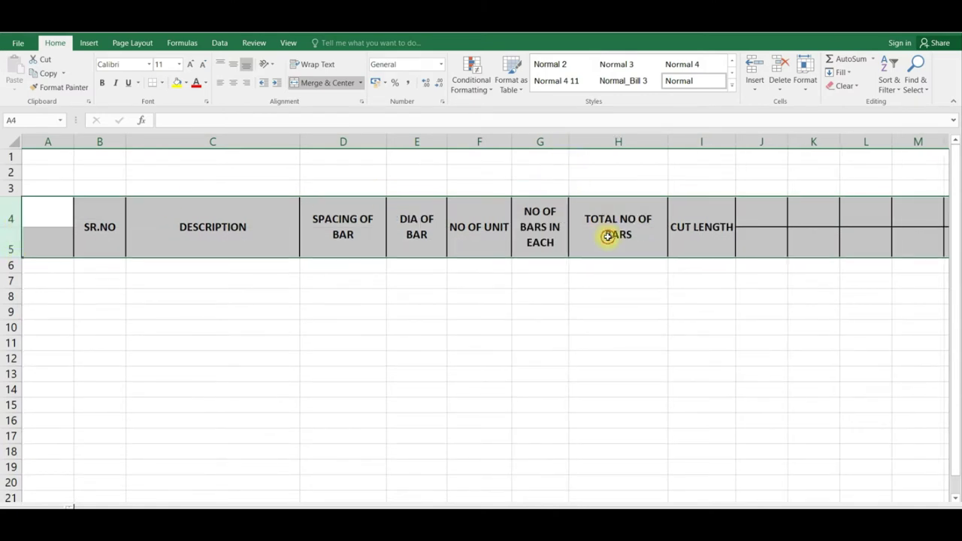
{"action": "left_click", "coordinate": [605, 236]}
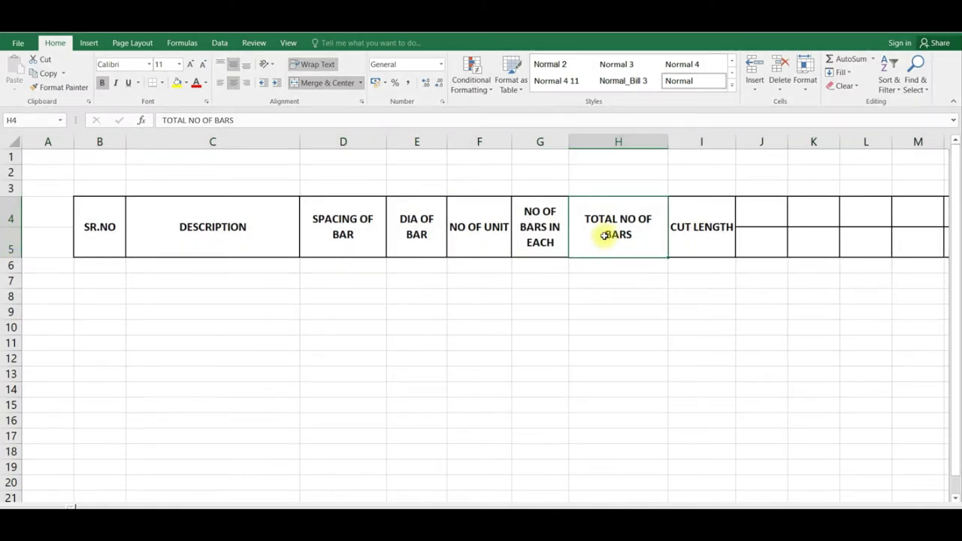
- Narrow columns J through T into slim slots
{"action": "scroll", "coordinate": [599, 238], "scroll_direction": "down", "scroll_amount": 1, "text": "ctrl"}
{"action": "scroll", "coordinate": [627, 281], "scroll_direction": "down", "scroll_amount": 3, "text": "ctrl"}
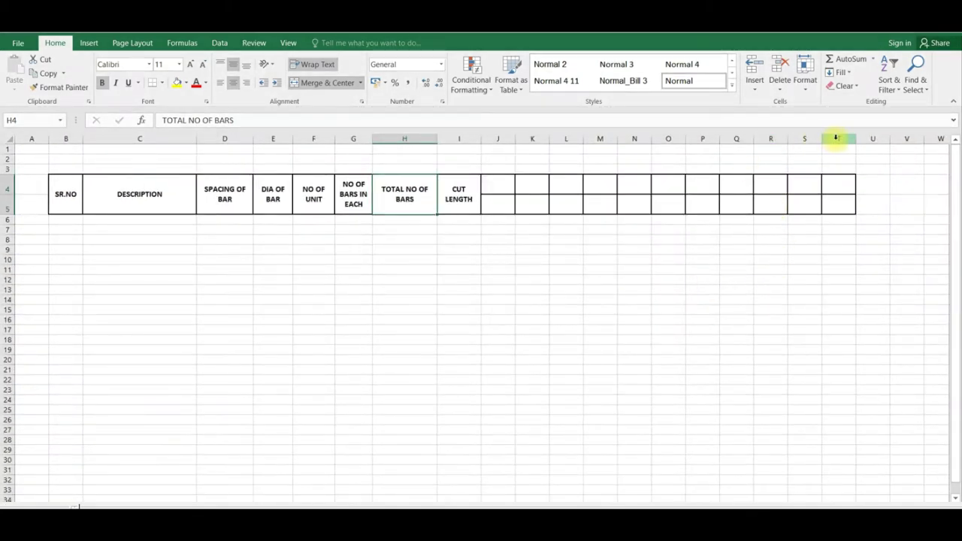
{"action": "left_click_drag", "start_coordinate": [836, 138], "coordinate": [512, 139]}
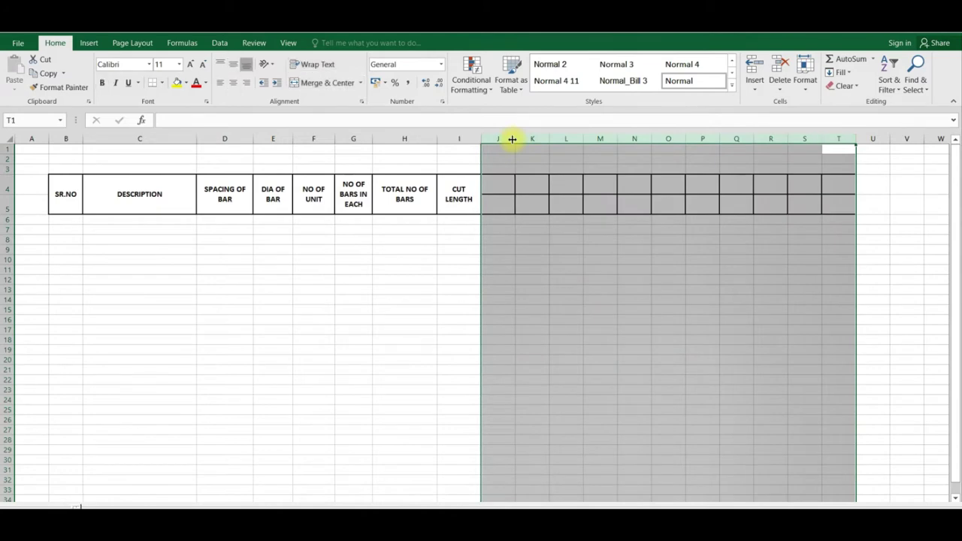
{"action": "left_click_drag", "start_coordinate": [515, 138], "coordinate": [494, 138]}
{"action": "left_click", "coordinate": [699, 239]}
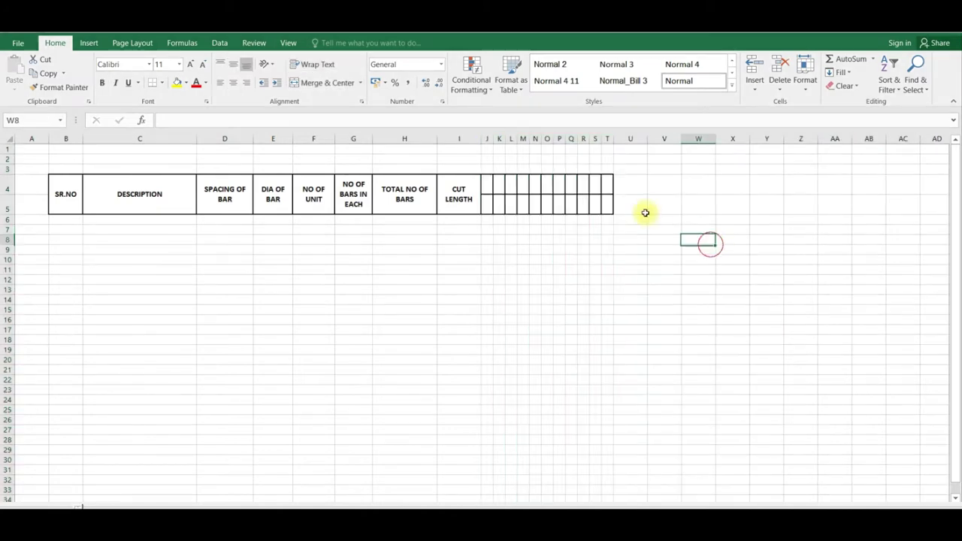
- Merge J4:T5 into one cell and insert four new columns inside it
{"action": "left_click_drag", "start_coordinate": [488, 180], "coordinate": [599, 199]}
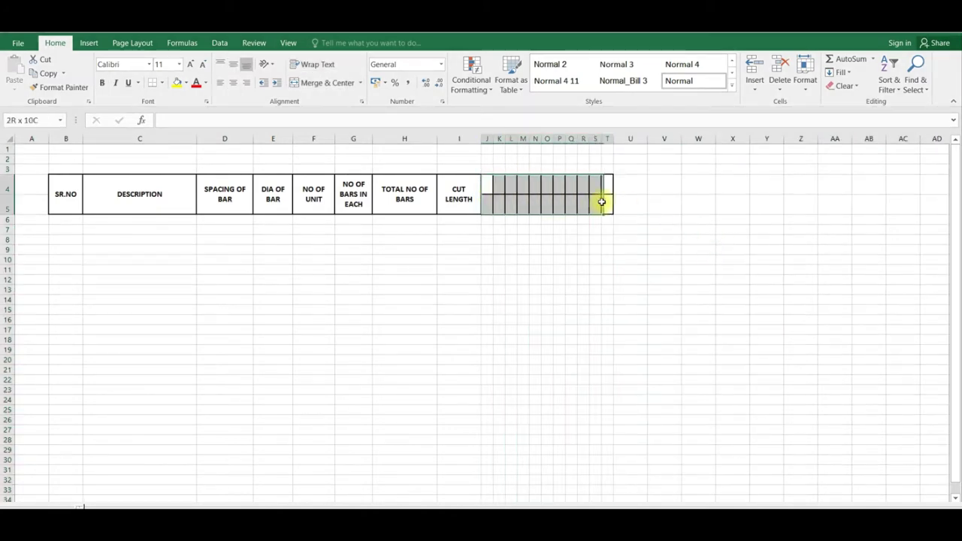
{"action": "left_click", "coordinate": [297, 83]}
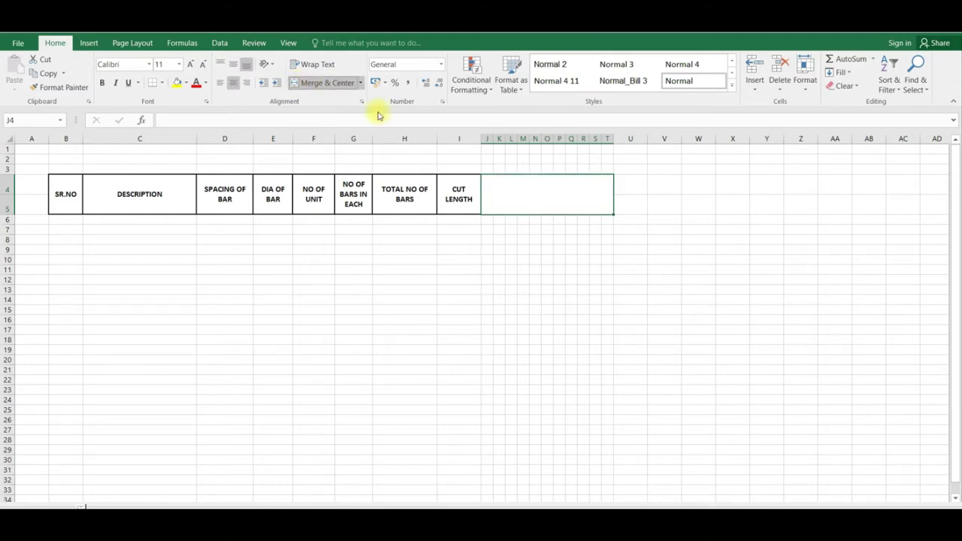
{"action": "left_click_drag", "start_coordinate": [606, 139], "coordinate": [510, 139]}
{"action": "right_click", "coordinate": [516, 140]}
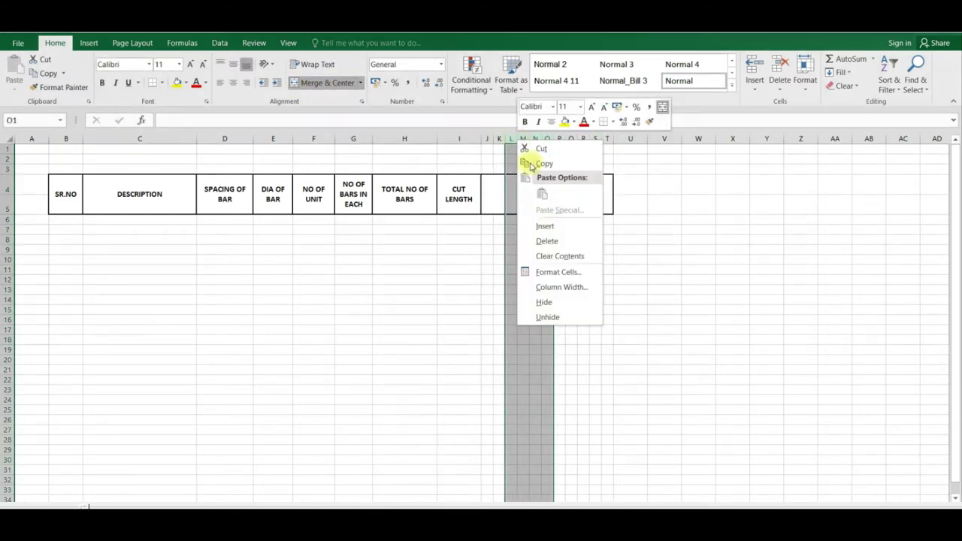
{"action": "left_click", "coordinate": [553, 230]}
{"action": "left_click", "coordinate": [670, 277]}
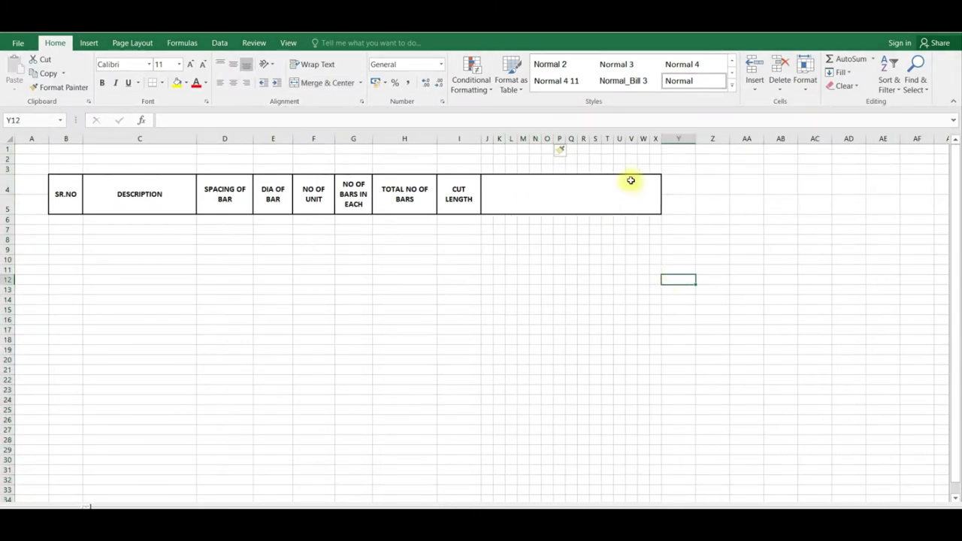
- Narrow columns J through X and insert five more columns inside the merged block
{"action": "left_click_drag", "start_coordinate": [655, 138], "coordinate": [481, 139]}
{"action": "left_click", "coordinate": [607, 211]}
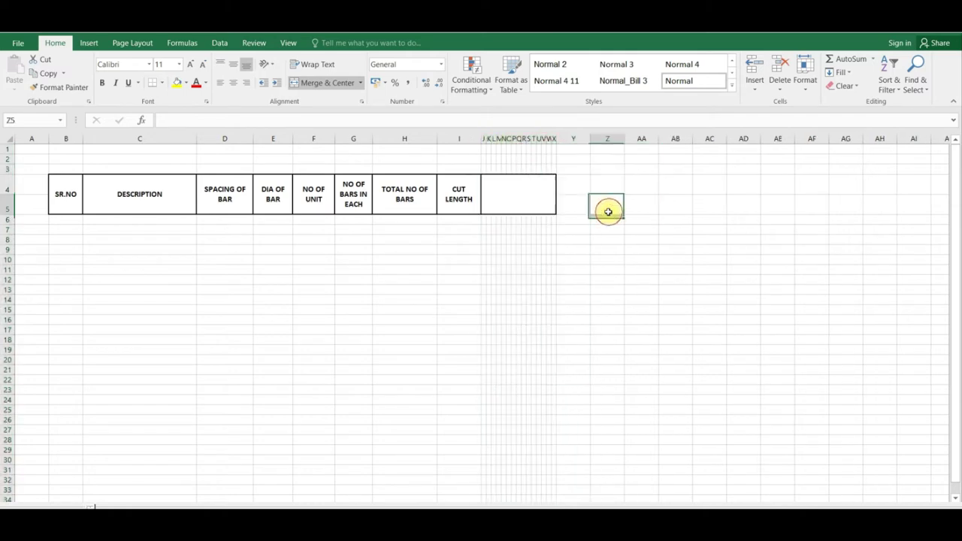
{"action": "left_click_drag", "start_coordinate": [538, 139], "coordinate": [522, 138]}
{"action": "right_click", "coordinate": [526, 144]}
{"action": "left_click", "coordinate": [556, 238]}
{"action": "left_click", "coordinate": [606, 259]}
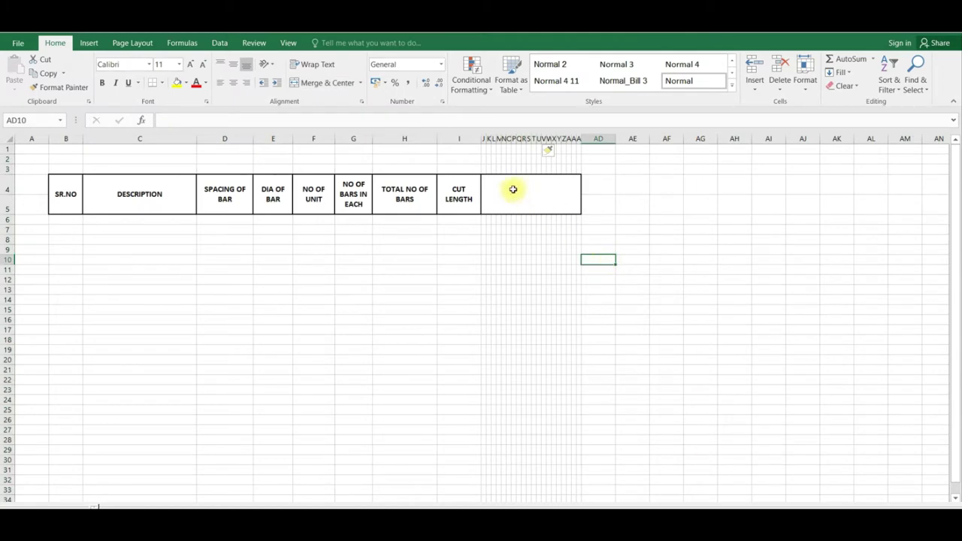
{"action": "mouse_move", "coordinate": [598, 184]}
{"action": "left_mouse_down"}
{"action": "mouse_move", "coordinate": [631, 206]}
{"action": "mouse_move", "coordinate": [733, 203]}
{"action": "left_mouse_up"}
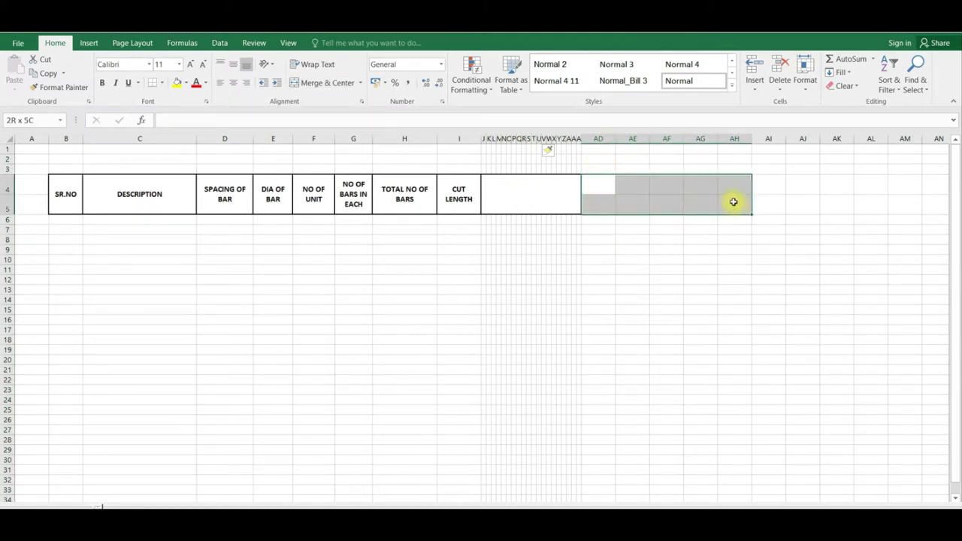
- Give AD4:AH5 outline and inside borders
{"action": "right_click", "coordinate": [596, 184]}
{"action": "left_click", "coordinate": [624, 393]}
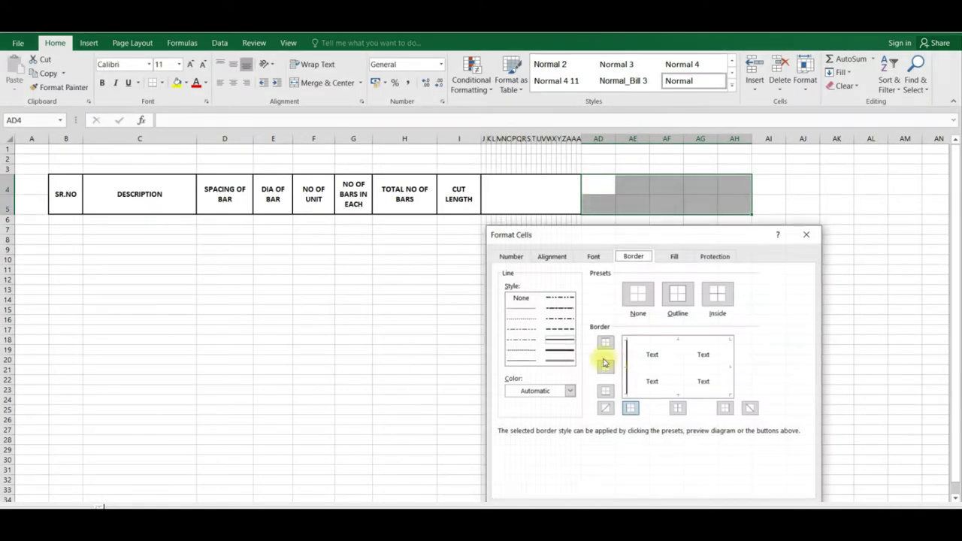
{"action": "left_click", "coordinate": [677, 294]}
{"action": "left_click", "coordinate": [718, 294]}
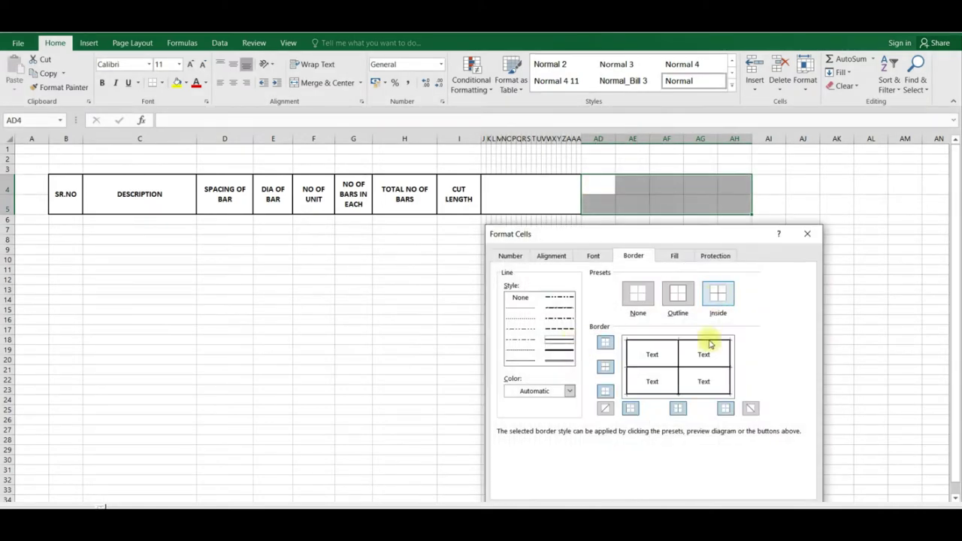
{"action": "left_click_drag", "start_coordinate": [726, 233], "coordinate": [652, 181]}
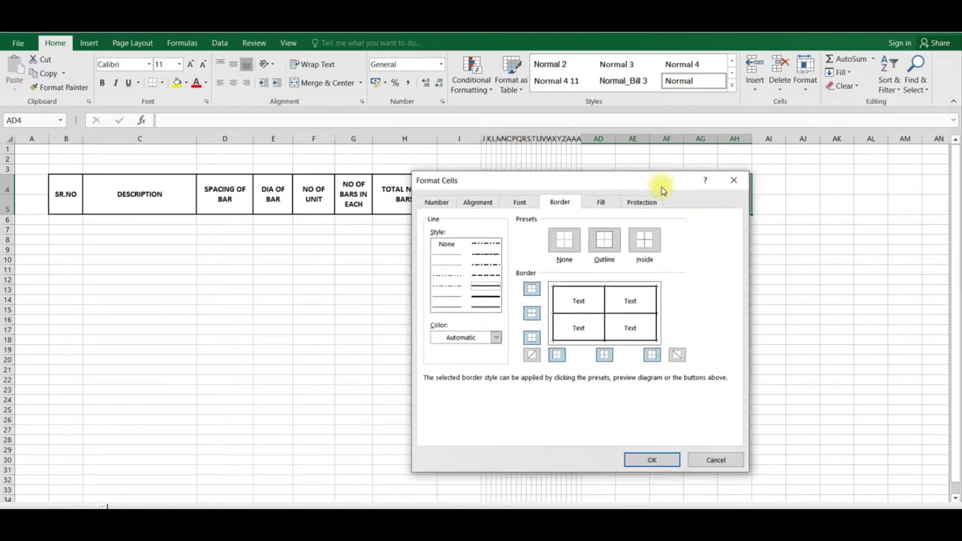
{"action": "left_click", "coordinate": [652, 460]}
{"action": "left_click", "coordinate": [701, 239]}
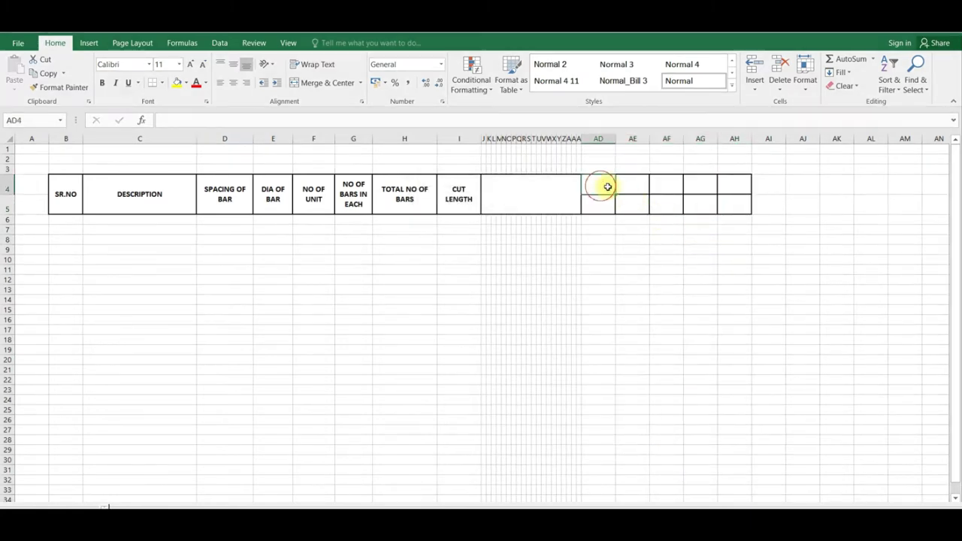
- Merge and centre AD4:AH4 and begin typing its heading
{"action": "left_click_drag", "start_coordinate": [606, 185], "coordinate": [721, 187]}
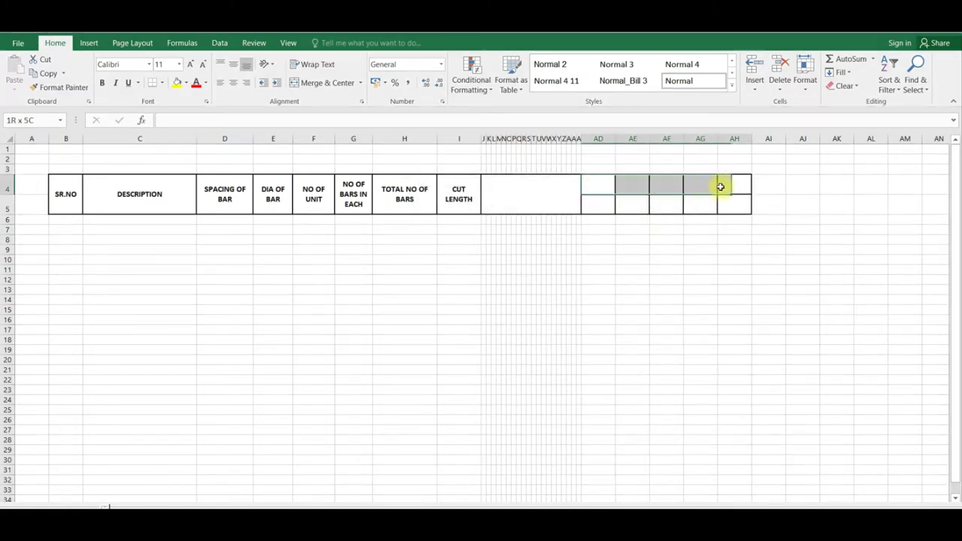
{"action": "left_click", "coordinate": [297, 85]}
{"action": "type", "text": "TOTAL LENGTH OF BAR (DIA WISE"}
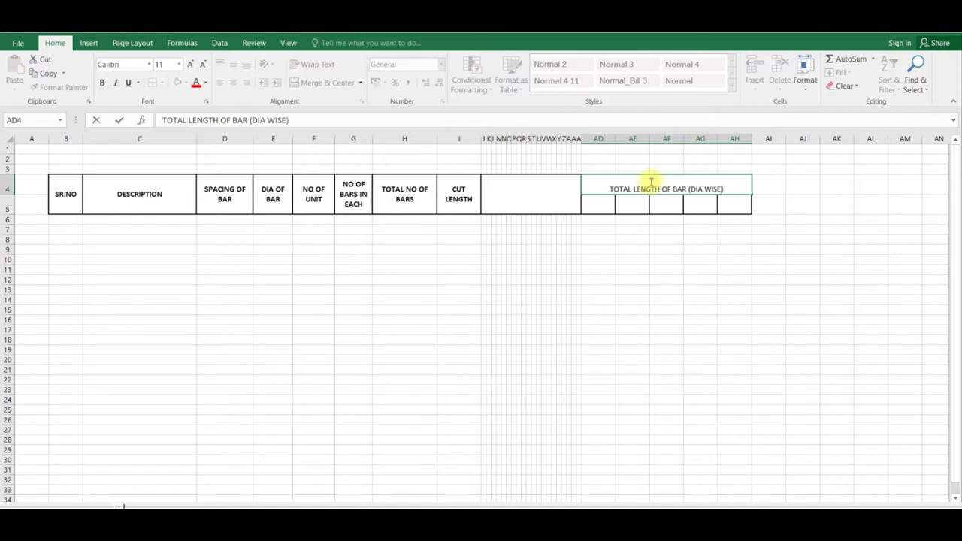
- Finish the TOTAL LENGTH OF BAR (DIA WISE) heading in AD4 and centre it vertically
{"action": "left_click", "coordinate": [699, 318]}
{"action": "left_click", "coordinate": [641, 191]}
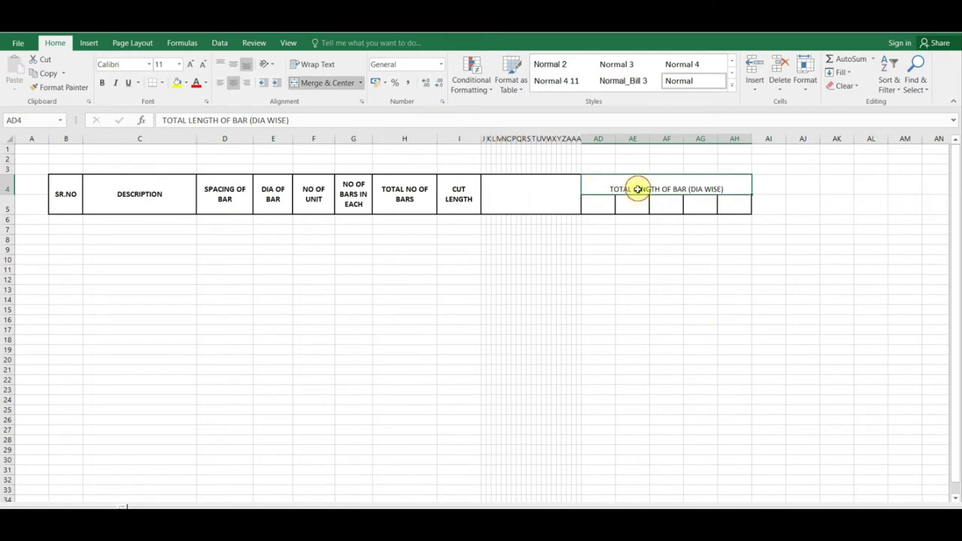
{"action": "left_click", "coordinate": [234, 68]}
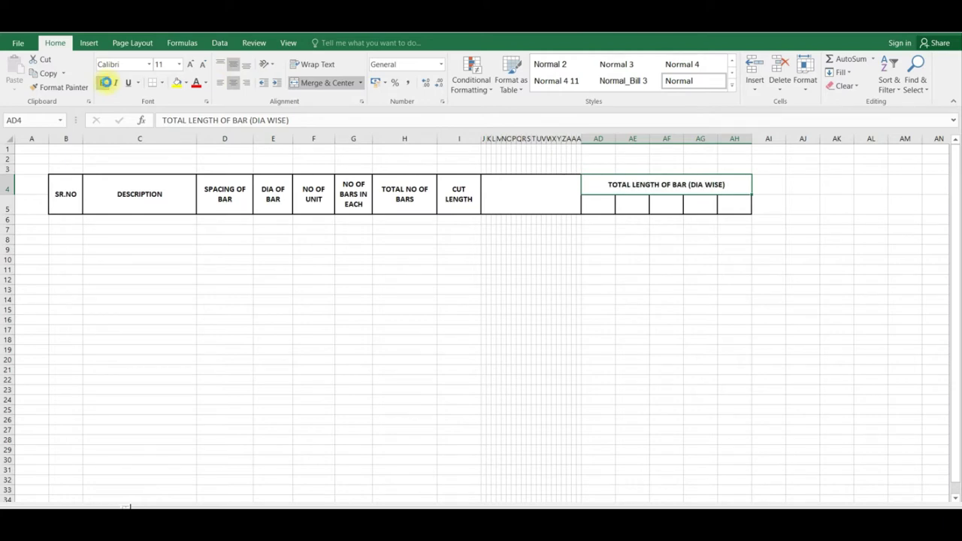
- Enter bar sizes #3, #4, #5 and #6 in cells AD5 through AG5
{"action": "left_click", "coordinate": [605, 209]}
{"action": "type", "text": "#3"}
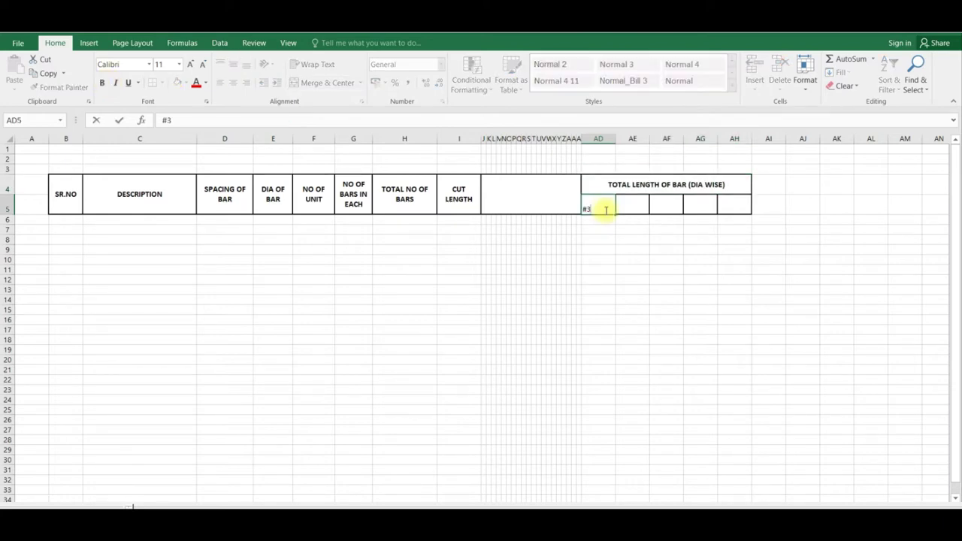
{"action": "key", "text": "Tab"}
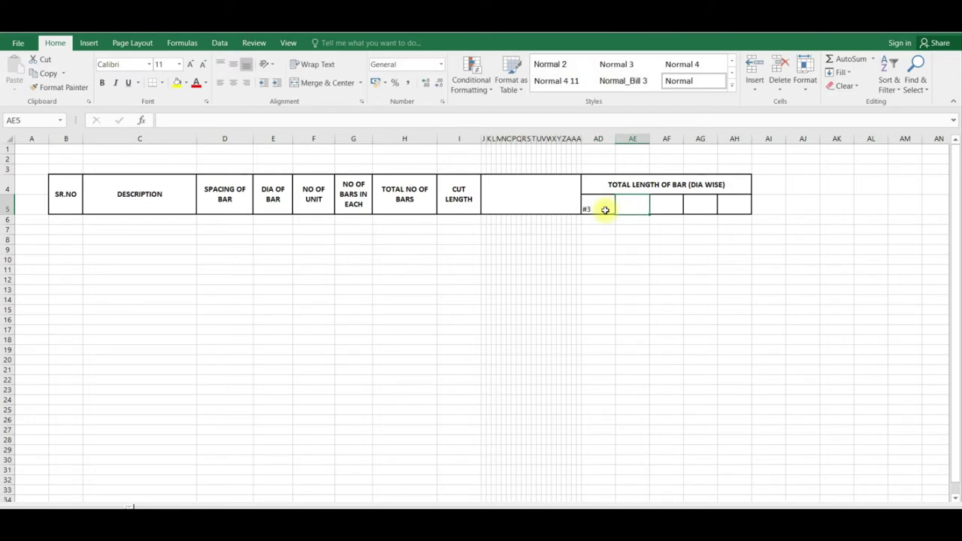
{"action": "type", "text": "#4"}
{"action": "key", "text": "Tab"}
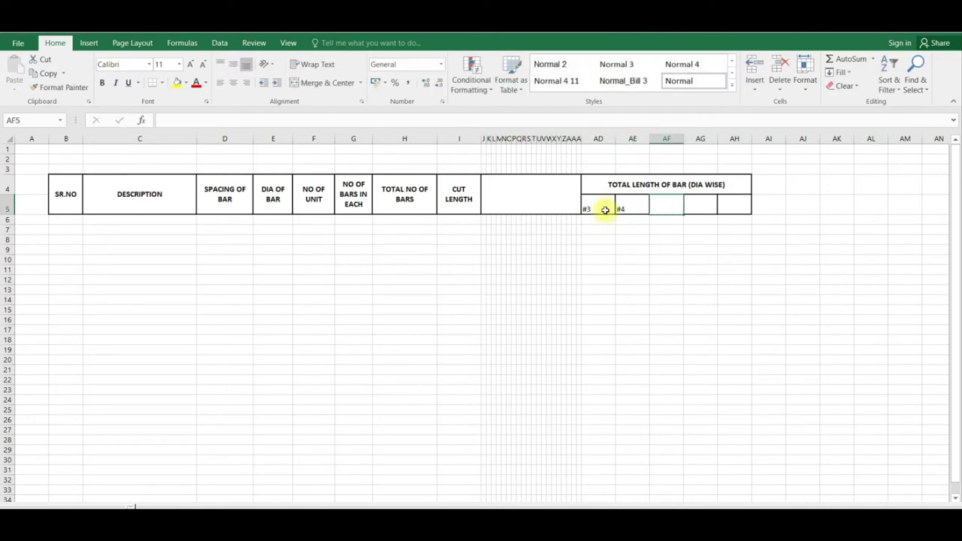
{"action": "type", "text": "#5"}
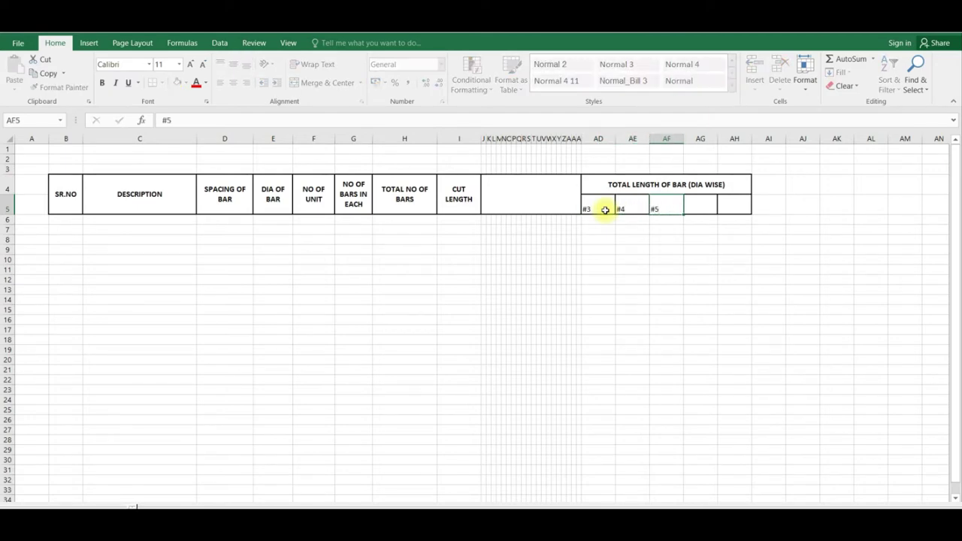
{"action": "key", "text": "Tab"}
{"action": "type", "text": "#"}
{"action": "key", "text": "Tab"}
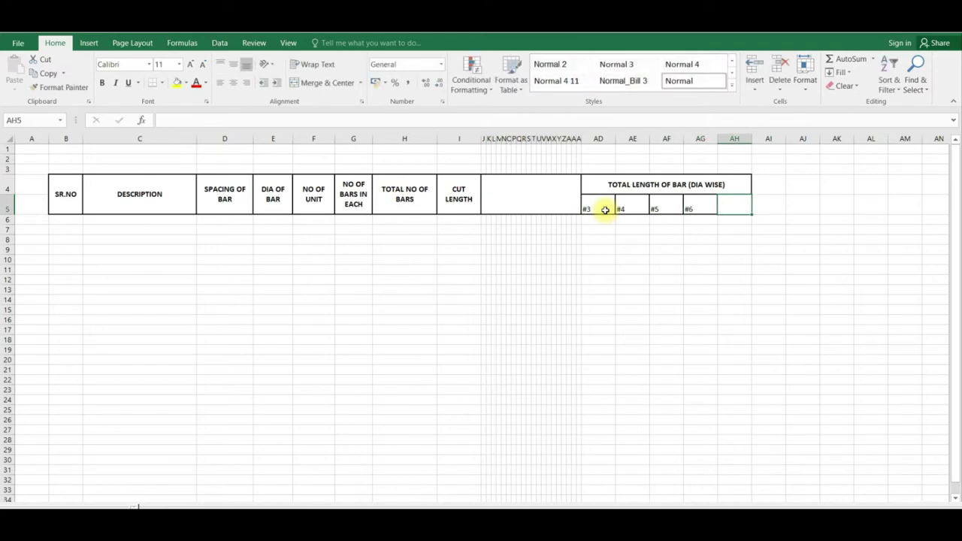
- Enter #8 in AH5 and make the bar-size labels AD5:AH5 bold
{"action": "type", "text": "#8"}
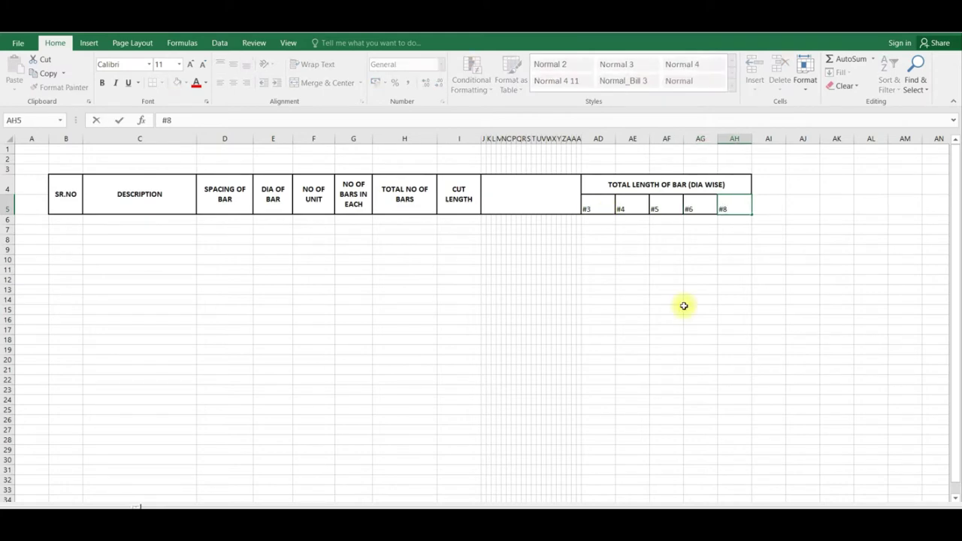
{"action": "left_click", "coordinate": [684, 305]}
{"action": "left_click_drag", "start_coordinate": [609, 209], "coordinate": [727, 208]}
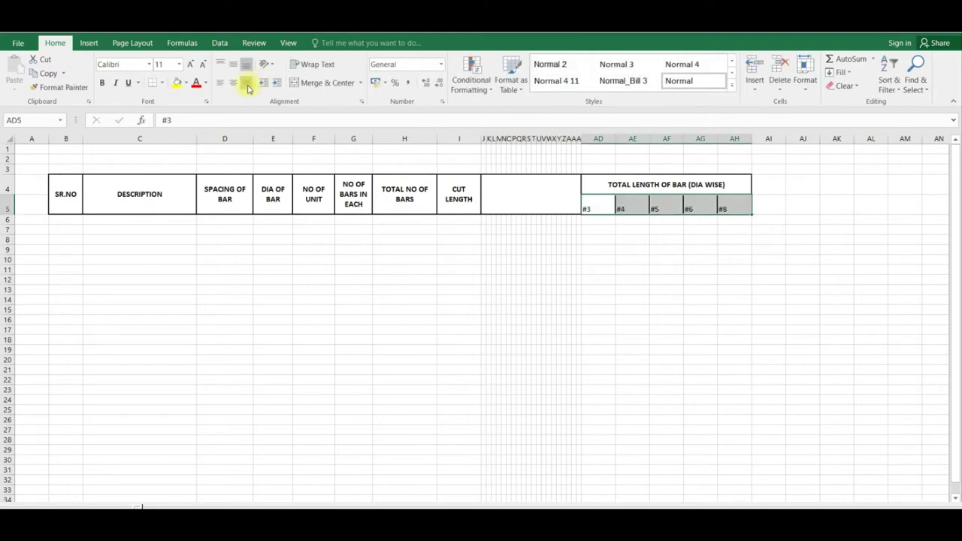
{"action": "left_click", "coordinate": [103, 84]}
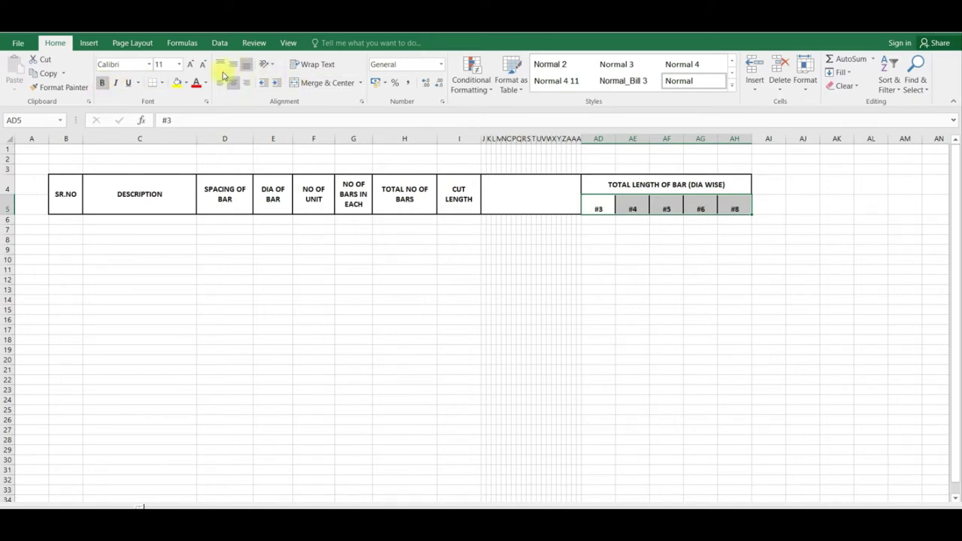
{"action": "left_click", "coordinate": [628, 307]}
{"action": "left_click_drag", "start_coordinate": [599, 208], "coordinate": [730, 208]}
- Select the whole header table B4:AH5 and widen column I
{"action": "left_click", "coordinate": [374, 317]}
{"action": "left_click_drag", "start_coordinate": [61, 184], "coordinate": [720, 186]}
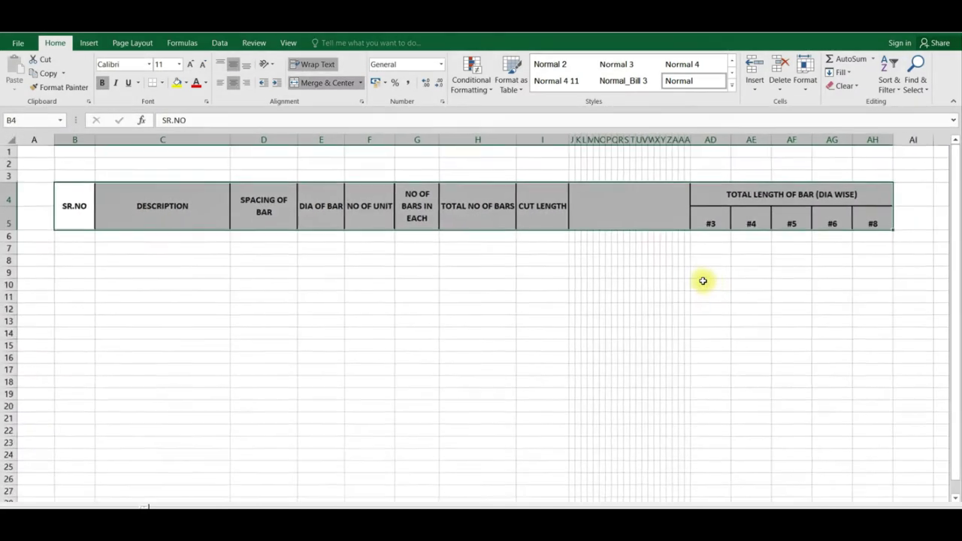
{"action": "left_click", "coordinate": [624, 295]}
{"action": "left_click_drag", "start_coordinate": [565, 141], "coordinate": [579, 141]}
{"action": "left_click", "coordinate": [415, 319]}
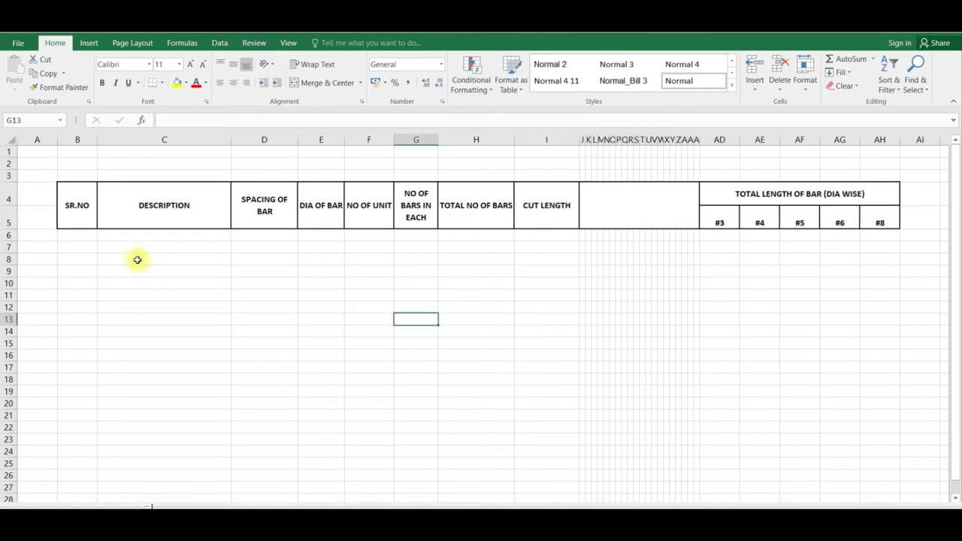
- Squeeze rows 6–11 into thin strips
{"action": "left_click", "coordinate": [9, 235]}
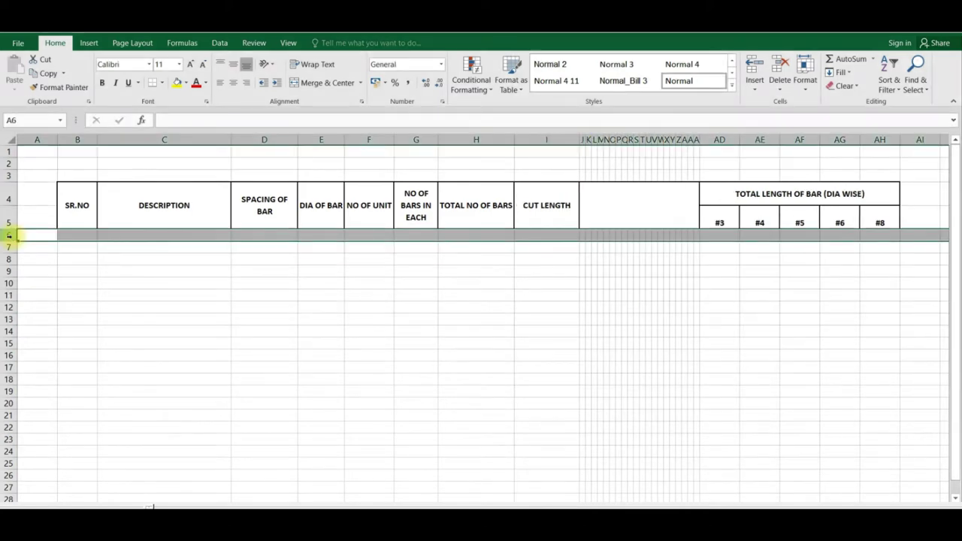
{"action": "mouse_move", "coordinate": [9, 235]}
{"action": "left_mouse_down"}
{"action": "mouse_move", "coordinate": [24, 284]}
{"action": "mouse_move", "coordinate": [15, 269]}
{"action": "left_mouse_up"}
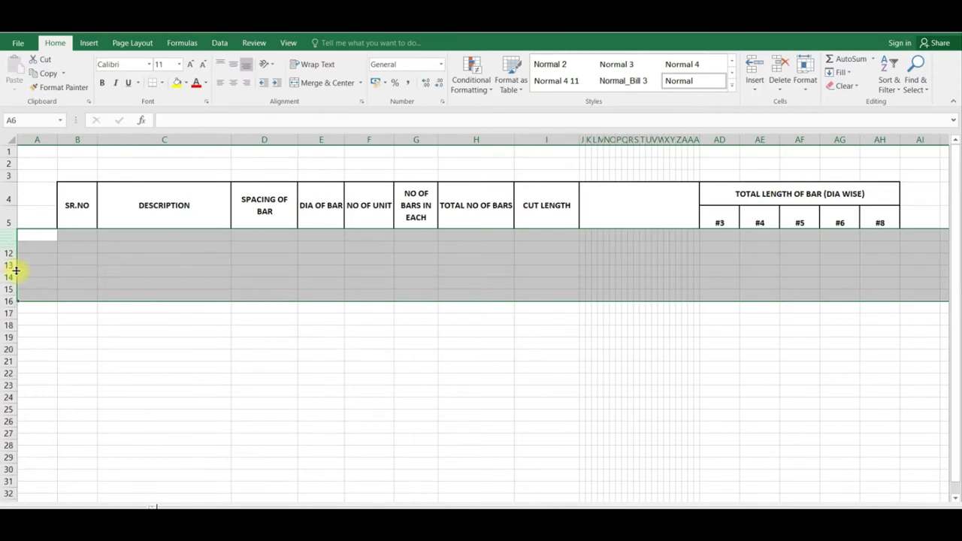
{"action": "left_click", "coordinate": [189, 314]}
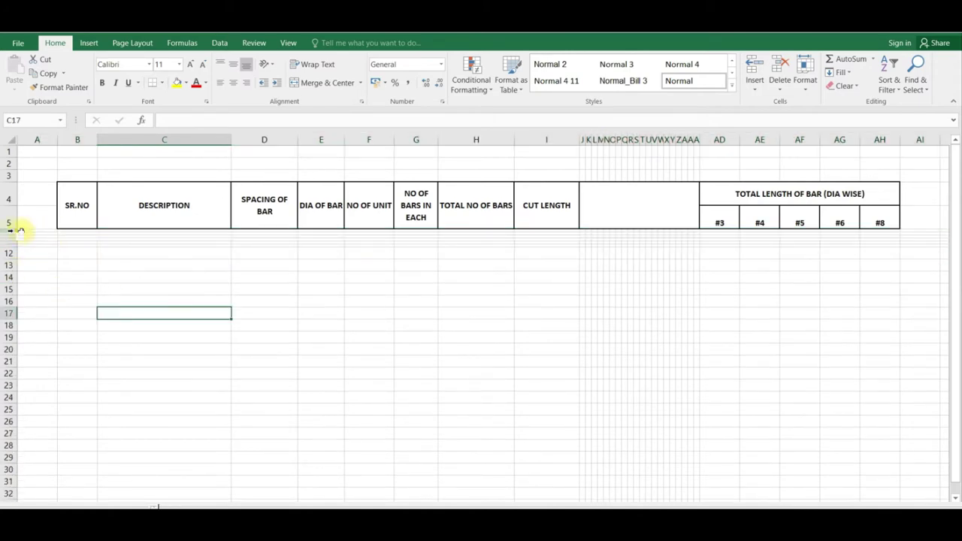
- Copy the thin rows and insert the copies below, giving thin rows 6–16
{"action": "left_click_drag", "start_coordinate": [21, 232], "coordinate": [15, 241]}
{"action": "right_click", "coordinate": [39, 241]}
{"action": "left_click", "coordinate": [56, 267]}
{"action": "right_click", "coordinate": [14, 247]}
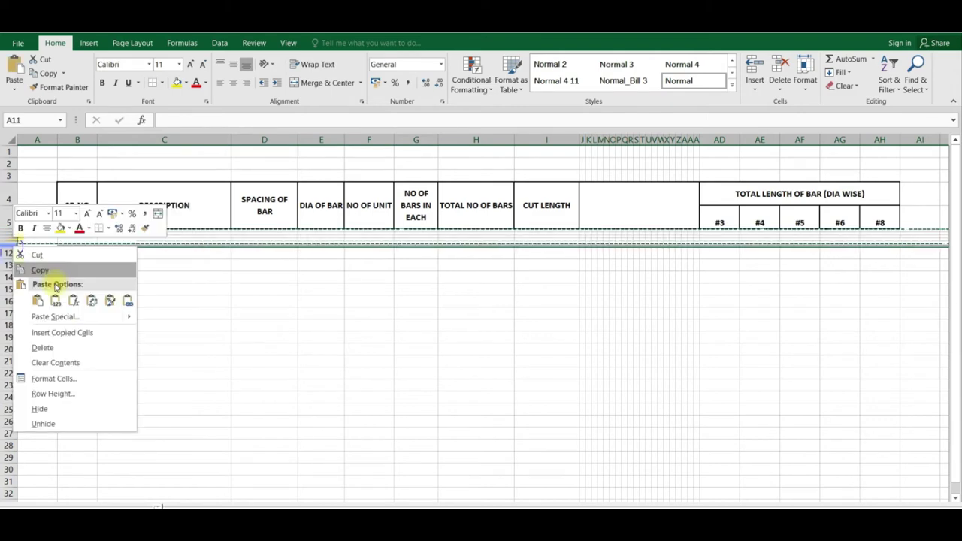
{"action": "left_click", "coordinate": [62, 333]}
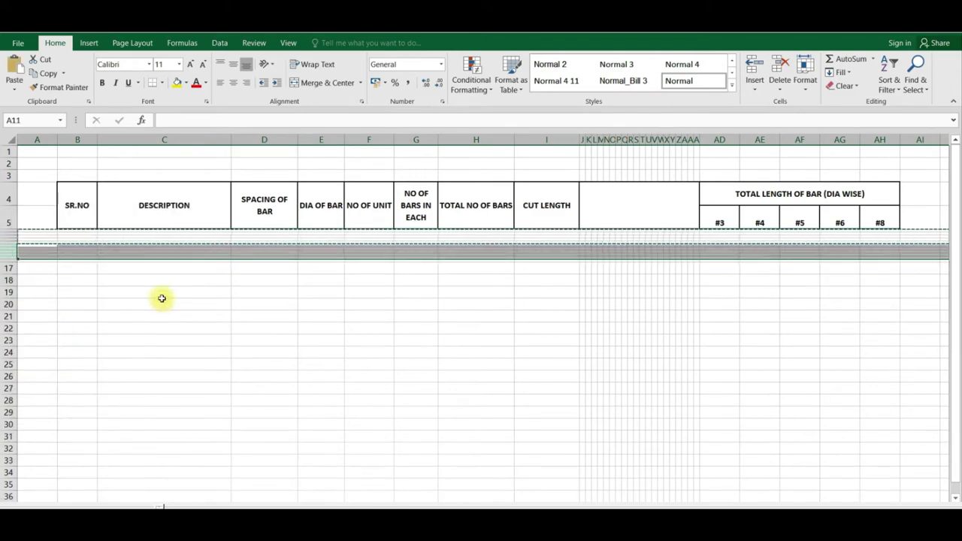
{"action": "left_click", "coordinate": [161, 299]}
{"action": "left_click", "coordinate": [161, 269]}
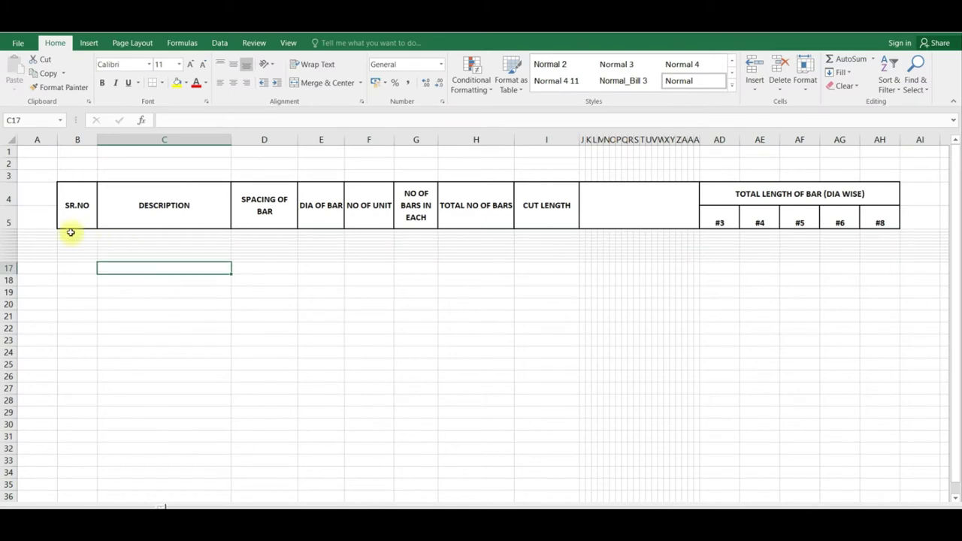
- Give B6:AH16 left, bottom and column-line borders in a different line style
{"action": "left_click_drag", "start_coordinate": [71, 232], "coordinate": [464, 265]}
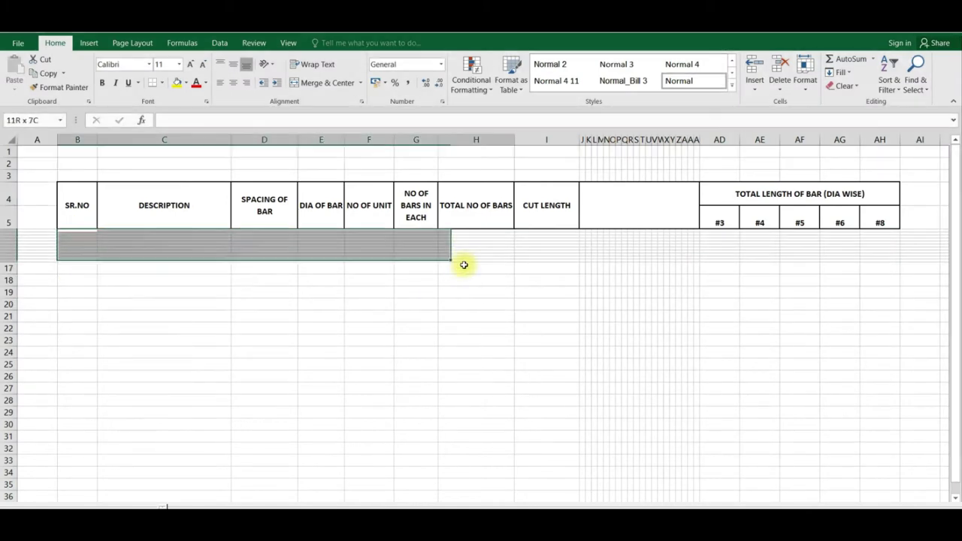
{"action": "left_click_drag", "start_coordinate": [463, 265], "coordinate": [891, 260]}
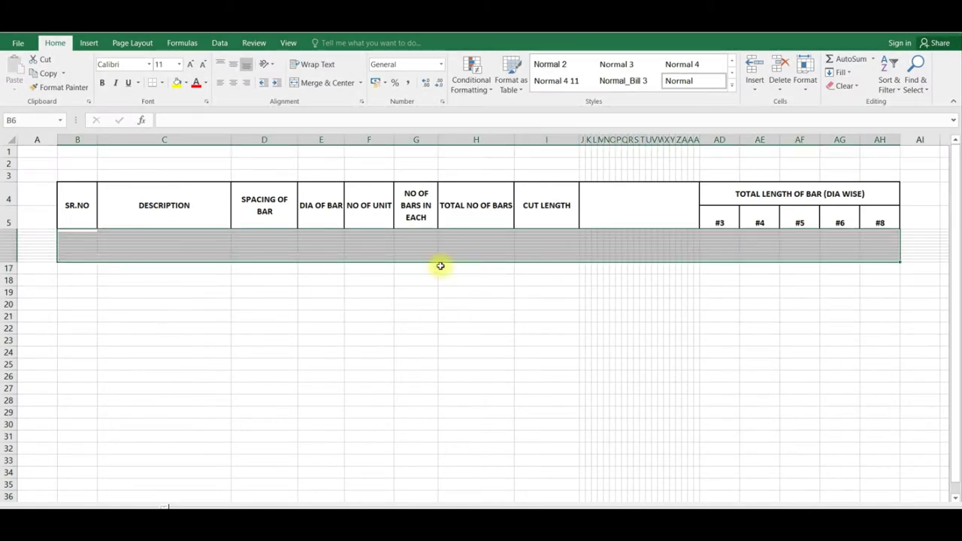
{"action": "right_click", "coordinate": [337, 247]}
{"action": "left_click", "coordinate": [369, 456]}
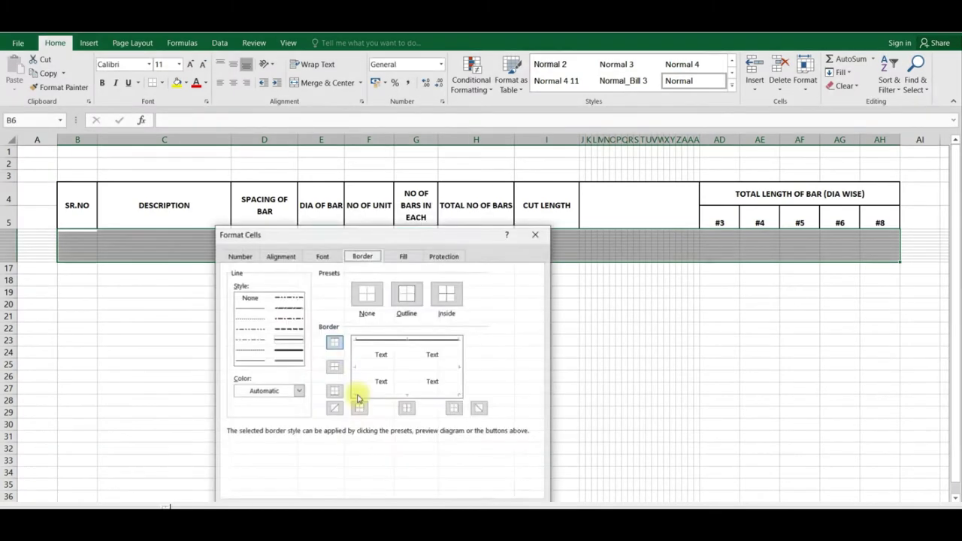
{"action": "left_click", "coordinate": [359, 408]}
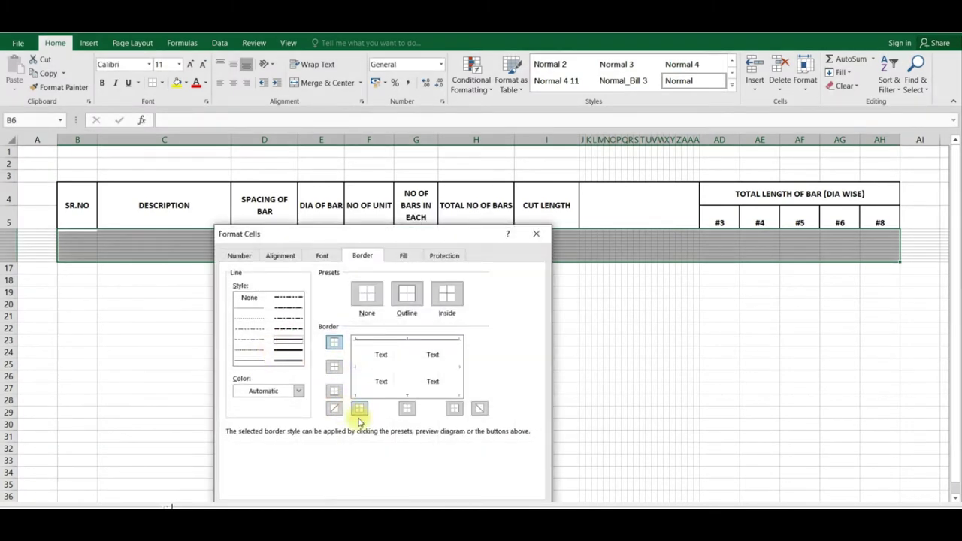
{"action": "left_click", "coordinate": [262, 361]}
{"action": "left_click", "coordinate": [384, 397]}
{"action": "left_click", "coordinate": [440, 500]}
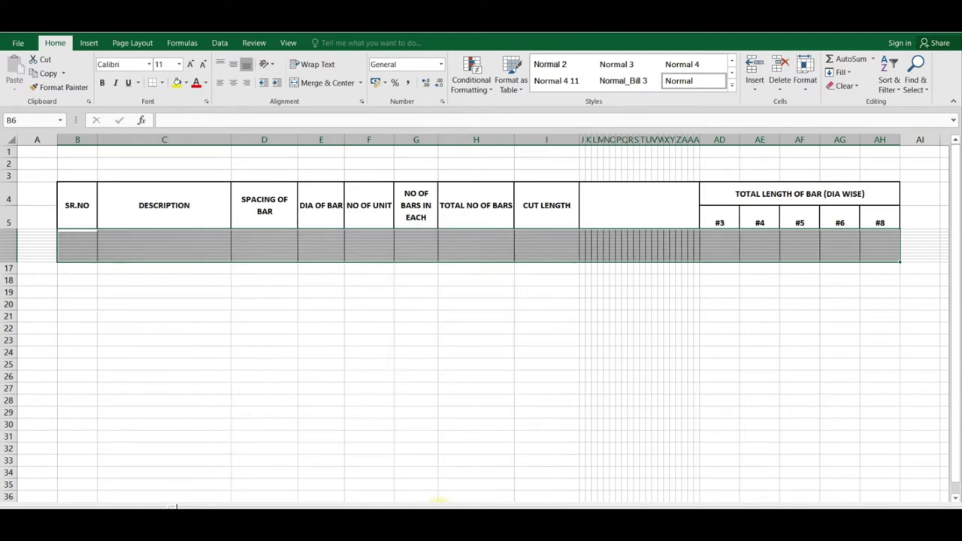
{"action": "left_click_drag", "start_coordinate": [75, 233], "coordinate": [82, 260]}
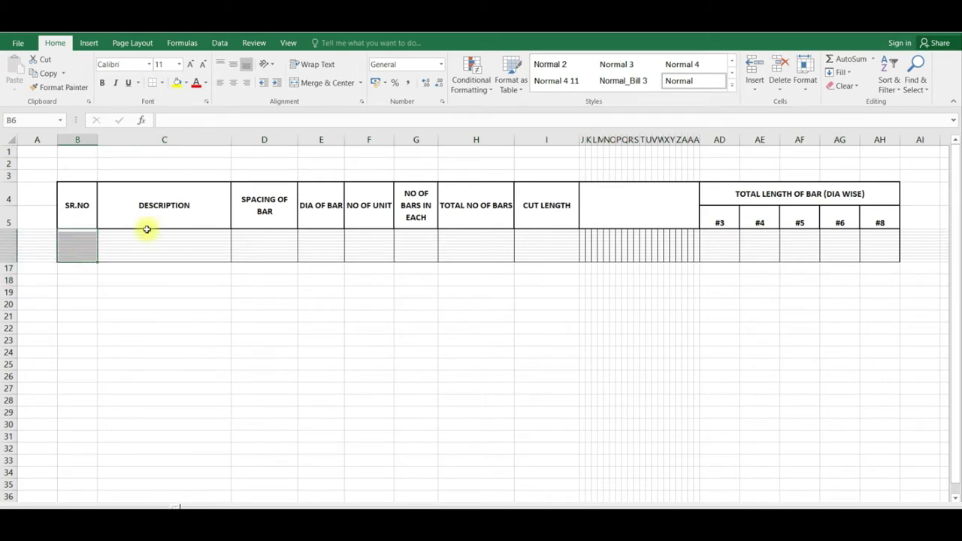
- Merge rows 6–16 under SR.NO, DESCRIPTION, SPACING OF BAR and DIA OF BAR
{"action": "left_click", "coordinate": [295, 84]}
{"action": "left_click", "coordinate": [149, 313]}
{"action": "left_click_drag", "start_coordinate": [107, 232], "coordinate": [116, 260]}
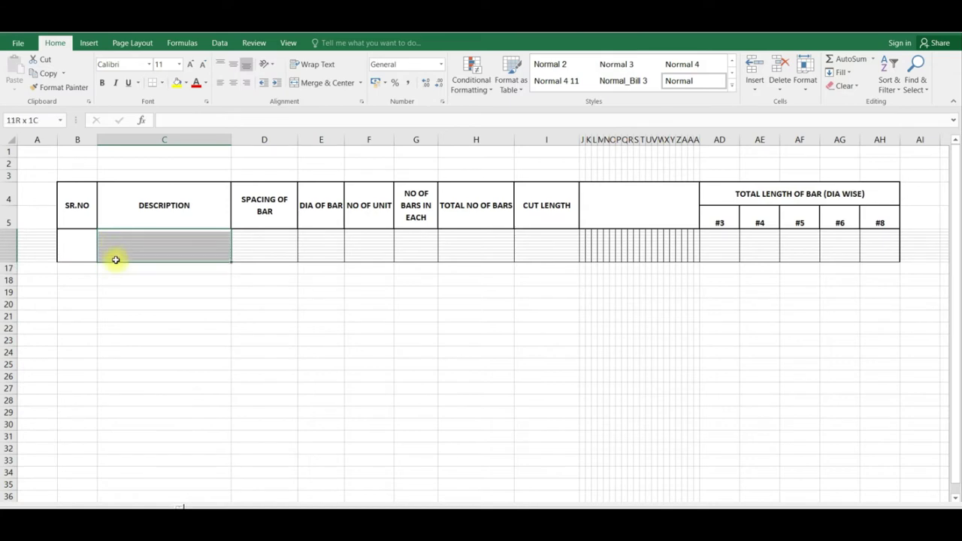
{"action": "left_click", "coordinate": [293, 83]}
{"action": "left_click", "coordinate": [260, 324]}
{"action": "left_click_drag", "start_coordinate": [240, 234], "coordinate": [245, 261]}
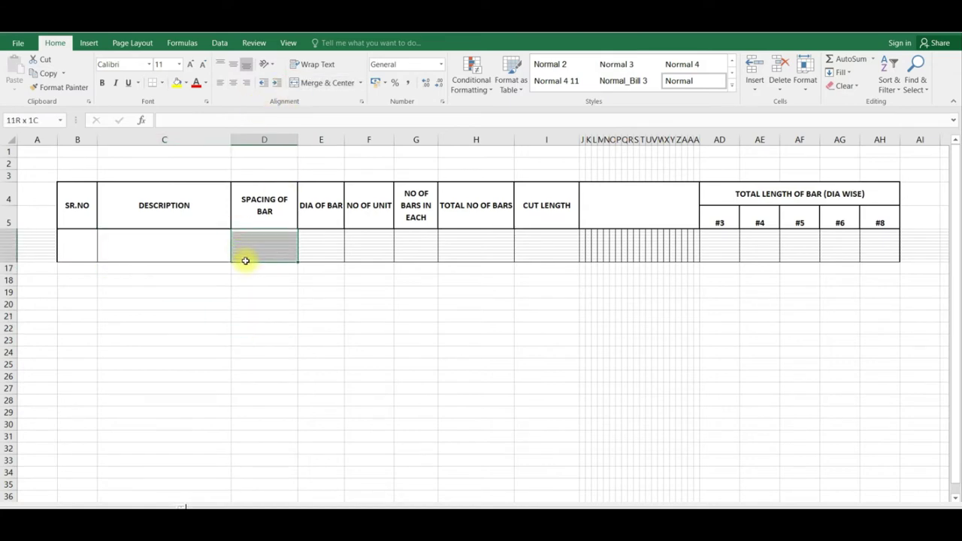
{"action": "left_click", "coordinate": [301, 83]}
{"action": "left_click", "coordinate": [323, 316]}
{"action": "left_click_drag", "start_coordinate": [309, 233], "coordinate": [313, 260]}
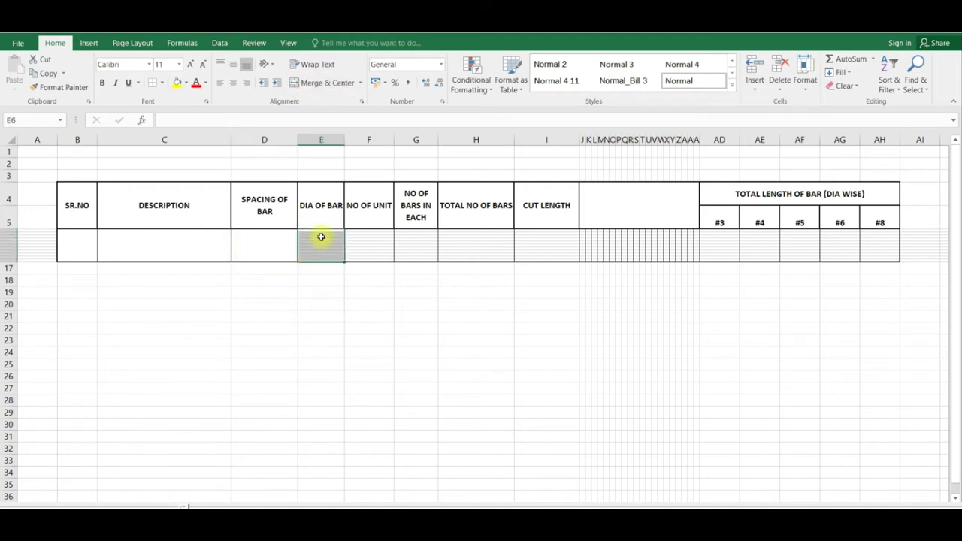
{"action": "left_click", "coordinate": [295, 84]}
{"action": "left_click", "coordinate": [401, 314]}
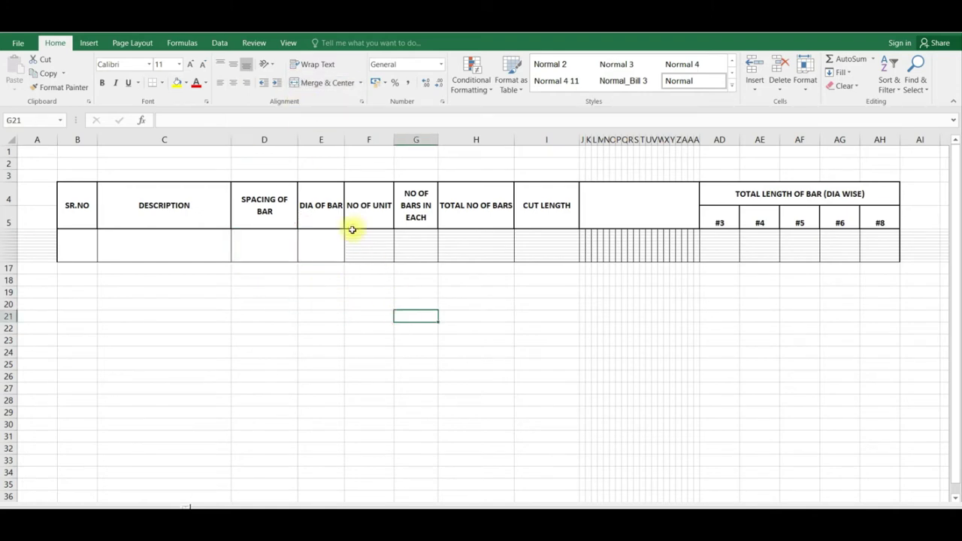
- Merge rows 6–16 into one cell each in columns F, G, H and I
{"action": "left_click_drag", "start_coordinate": [352, 230], "coordinate": [354, 260]}
{"action": "left_click", "coordinate": [300, 83]}
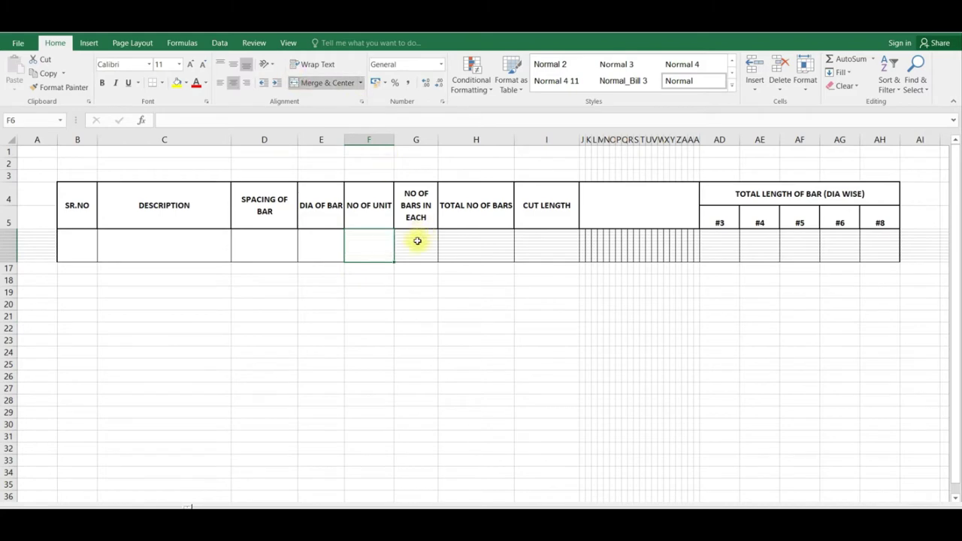
{"action": "left_click_drag", "start_coordinate": [404, 232], "coordinate": [408, 257]}
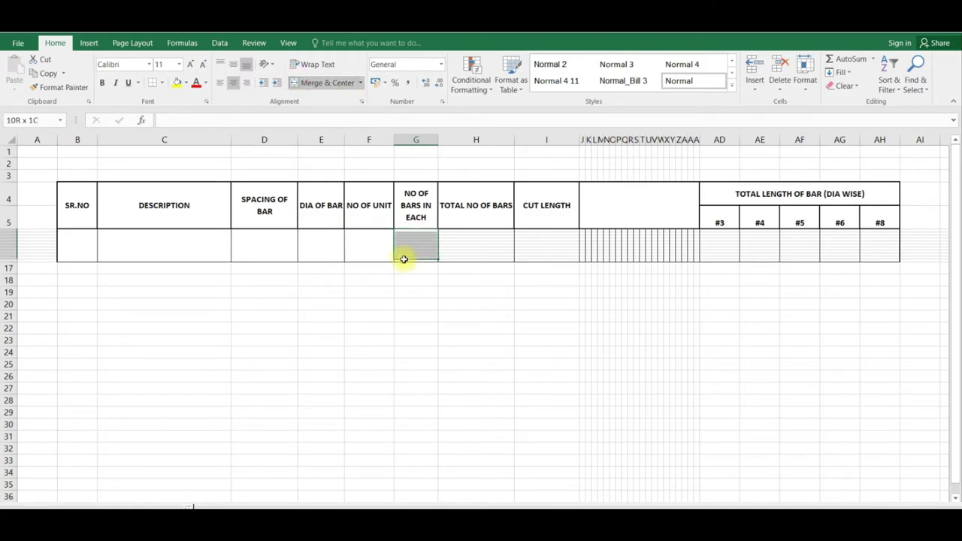
{"action": "left_click", "coordinate": [301, 83]}
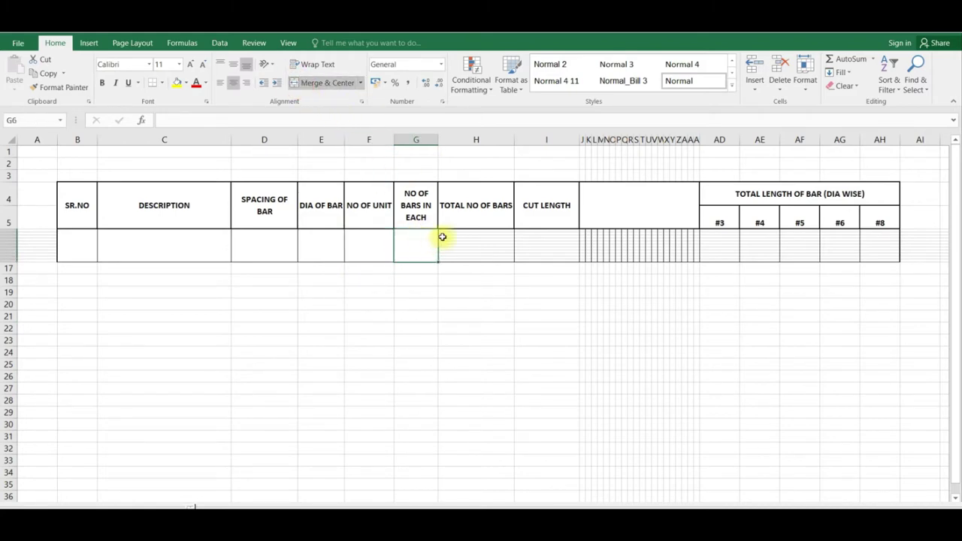
{"action": "left_click_drag", "start_coordinate": [443, 229], "coordinate": [447, 260]}
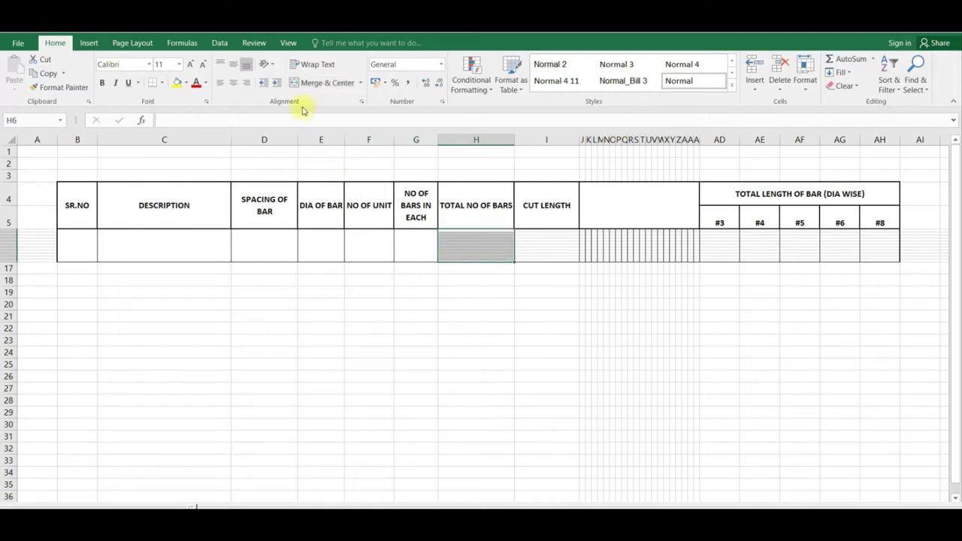
{"action": "left_click", "coordinate": [301, 83]}
{"action": "left_click", "coordinate": [493, 315]}
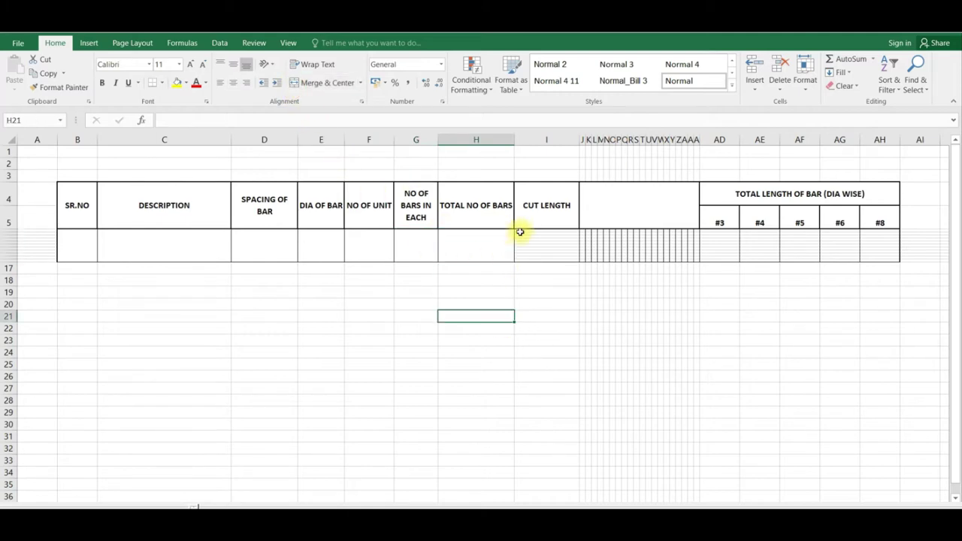
{"action": "left_click_drag", "start_coordinate": [520, 232], "coordinate": [522, 260]}
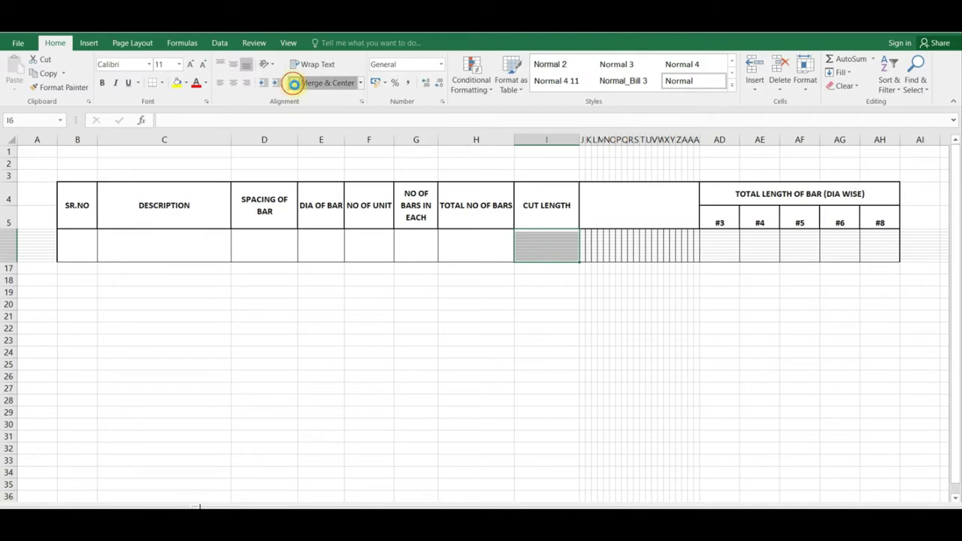
{"action": "left_click", "coordinate": [290, 82]}
{"action": "left_click", "coordinate": [587, 303]}
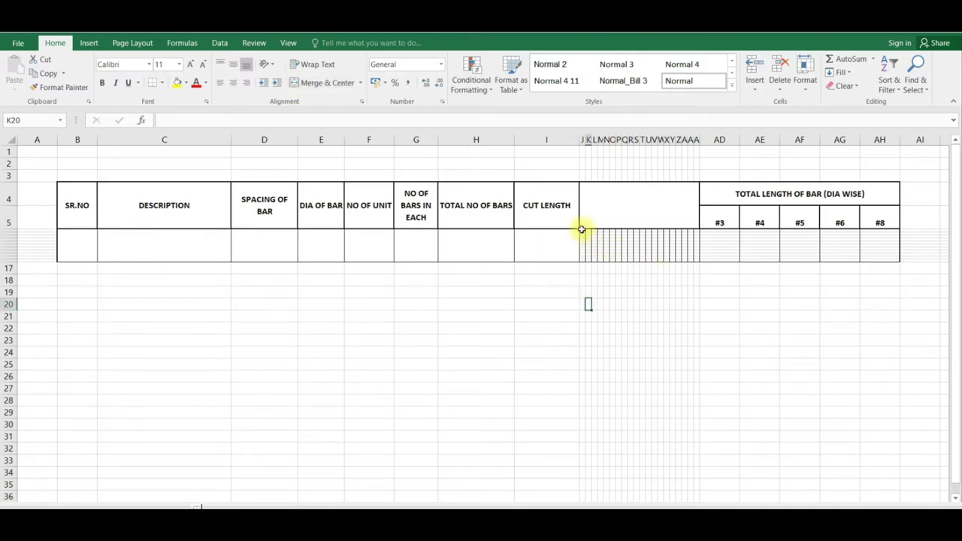
- Merge rows 6–16 into single cells under the #3 and #4 bar columns
{"action": "left_click_drag", "start_coordinate": [582, 229], "coordinate": [709, 237]}
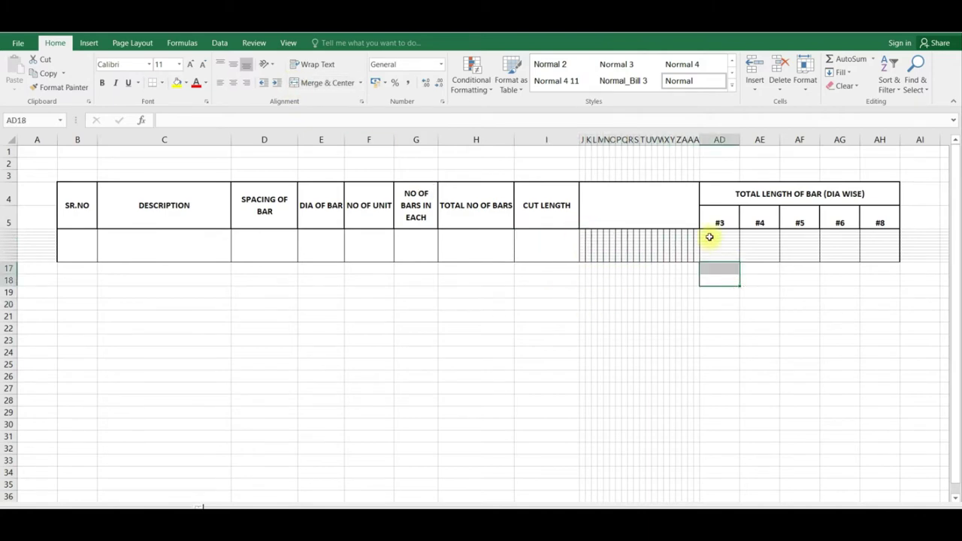
{"action": "left_click_drag", "start_coordinate": [707, 231], "coordinate": [716, 256]}
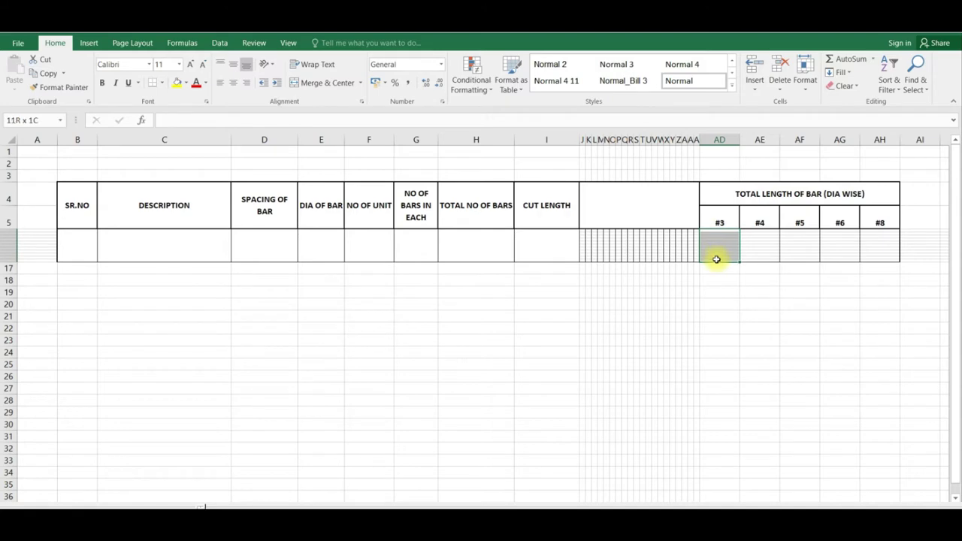
{"action": "left_click", "coordinate": [324, 82]}
{"action": "left_click", "coordinate": [756, 329]}
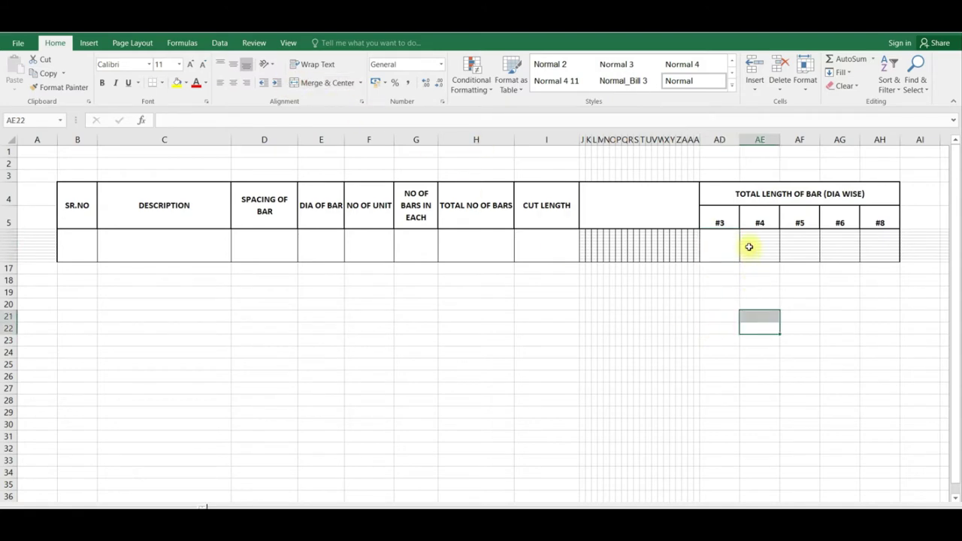
{"action": "left_click_drag", "start_coordinate": [746, 232], "coordinate": [749, 257]}
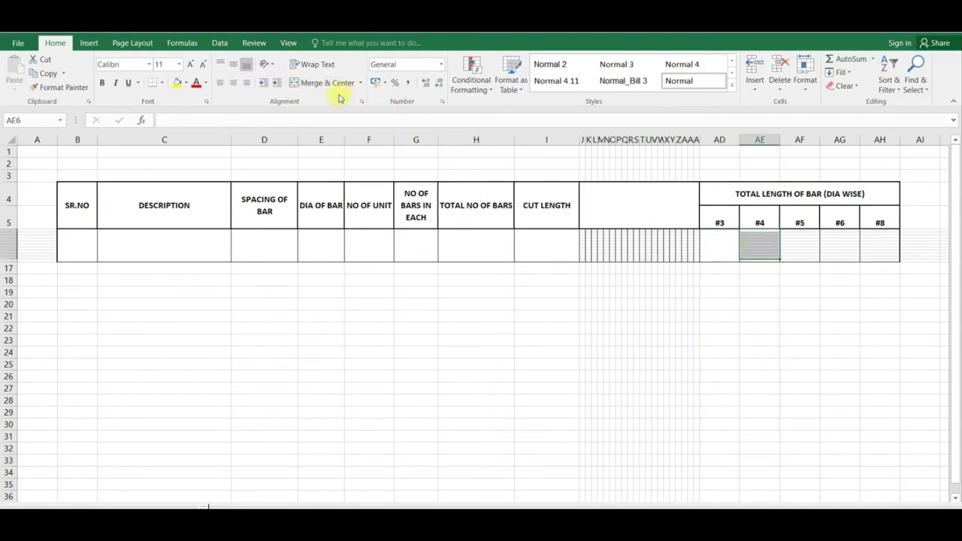
{"action": "left_click", "coordinate": [300, 85]}
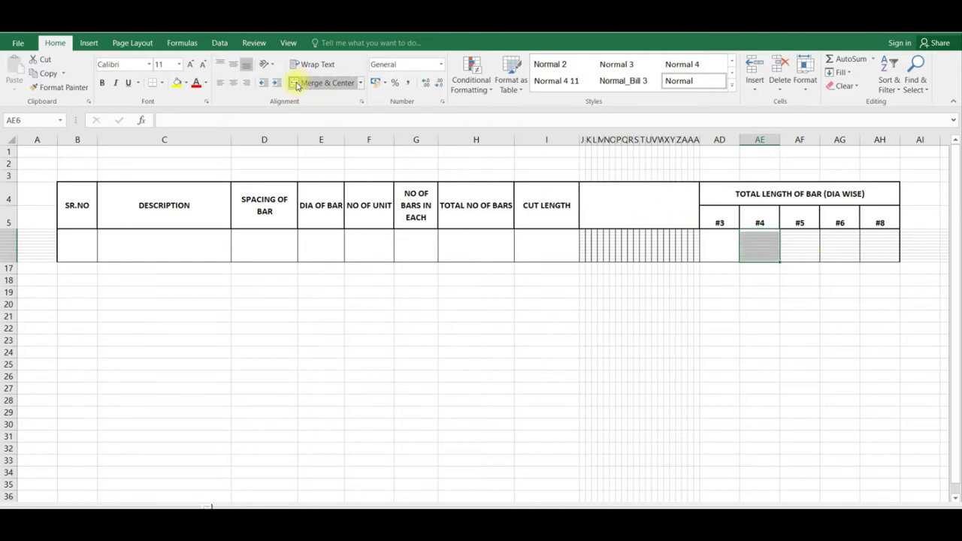
{"action": "left_click", "coordinate": [800, 304]}
- Merge rows 6–16 into single cells under the #5, #6 and #8 bar columns
{"action": "left_click_drag", "start_coordinate": [786, 232], "coordinate": [791, 263]}
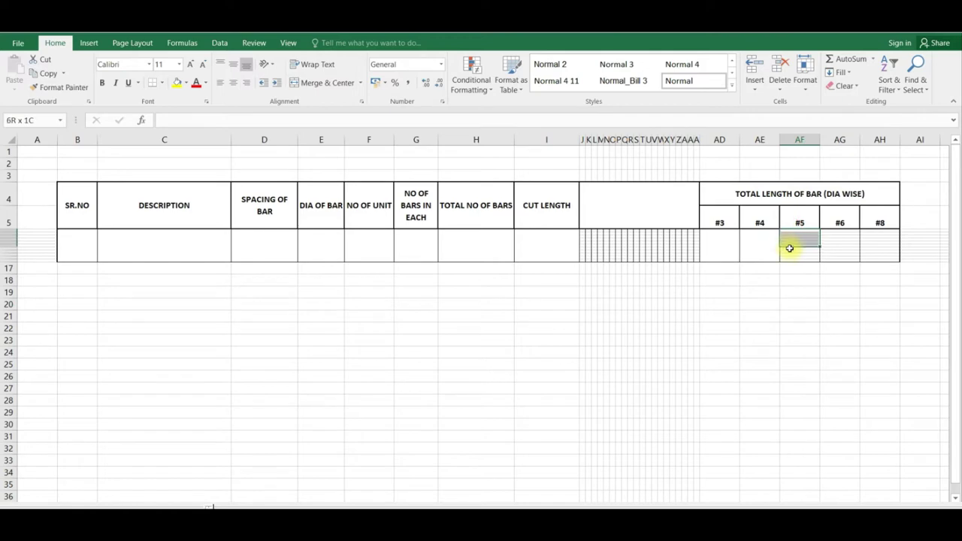
{"action": "left_click", "coordinate": [300, 83]}
{"action": "left_click", "coordinate": [805, 267]}
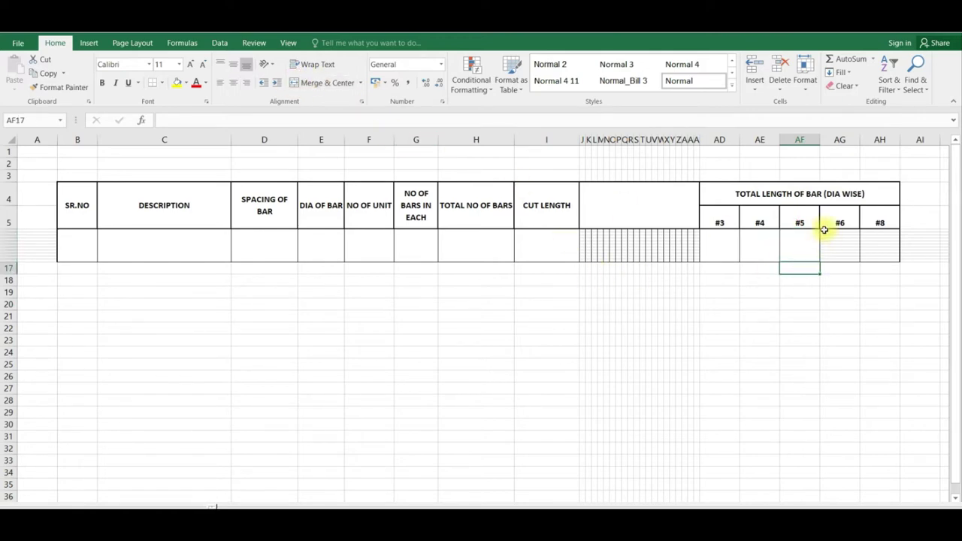
{"action": "left_click_drag", "start_coordinate": [823, 230], "coordinate": [825, 262]}
{"action": "left_click", "coordinate": [304, 82]}
{"action": "left_click", "coordinate": [812, 316]}
{"action": "left_click_drag", "start_coordinate": [866, 232], "coordinate": [866, 261]}
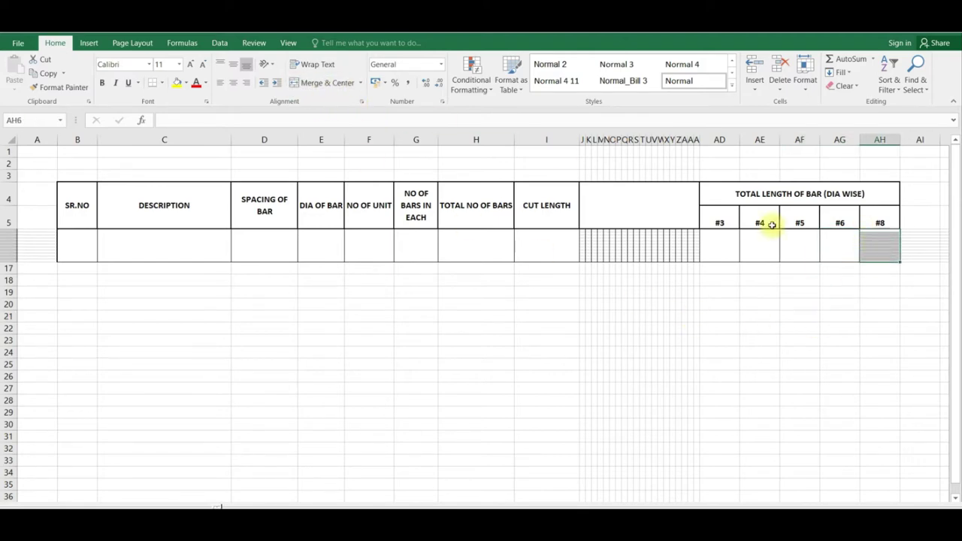
{"action": "left_click", "coordinate": [295, 84]}
{"action": "left_click", "coordinate": [603, 304]}
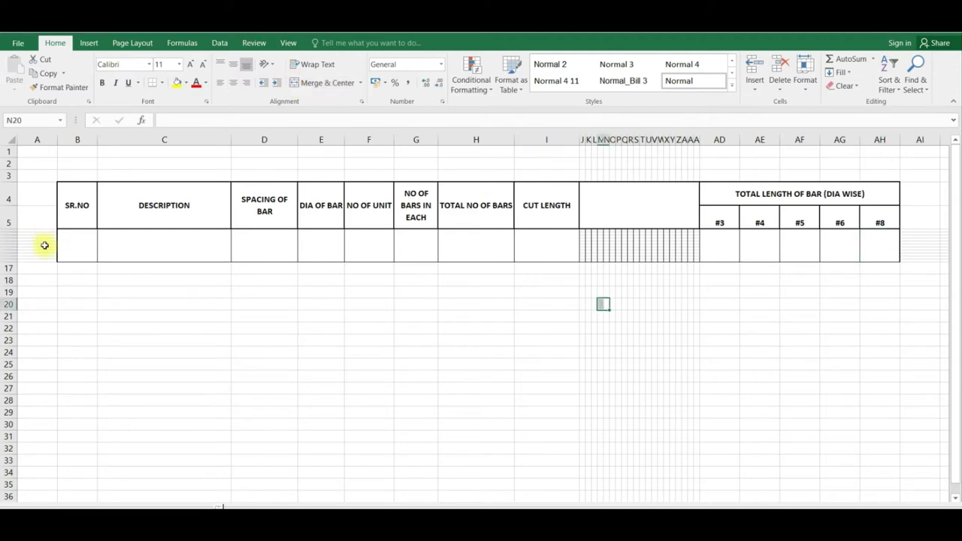
{"action": "mouse_move", "coordinate": [69, 239]}
{"action": "left_mouse_down"}
{"action": "mouse_move", "coordinate": [877, 412]}
{"action": "mouse_move", "coordinate": [876, 428]}
{"action": "left_mouse_up"}
- Add left and right borders to the table body B6:AH30
{"action": "right_click", "coordinate": [418, 302]}
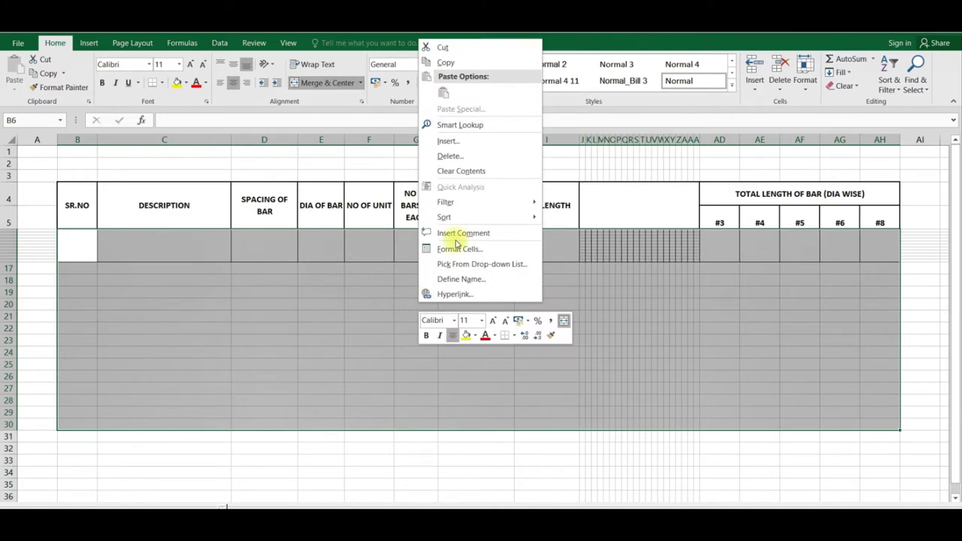
{"action": "left_click", "coordinate": [460, 249]}
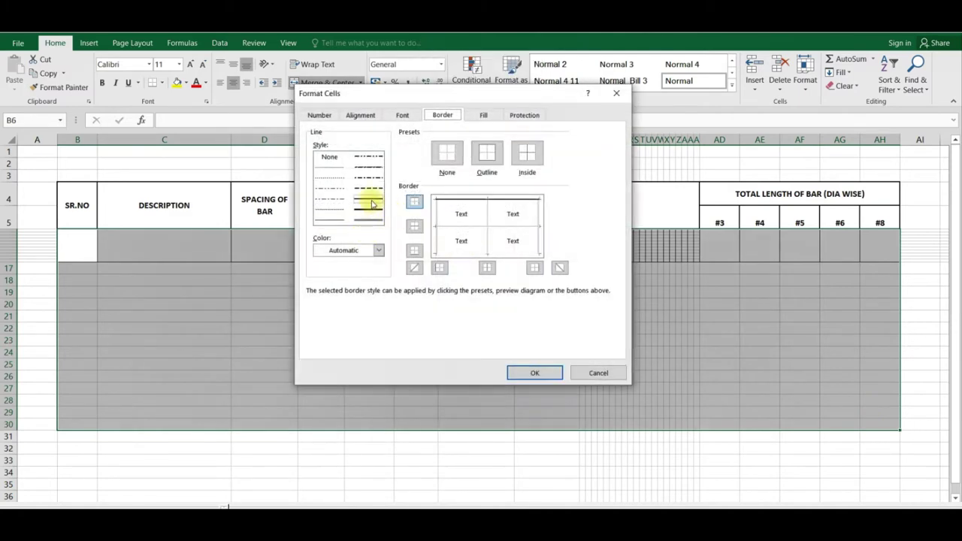
{"action": "left_click", "coordinate": [440, 267]}
{"action": "left_click", "coordinate": [535, 268]}
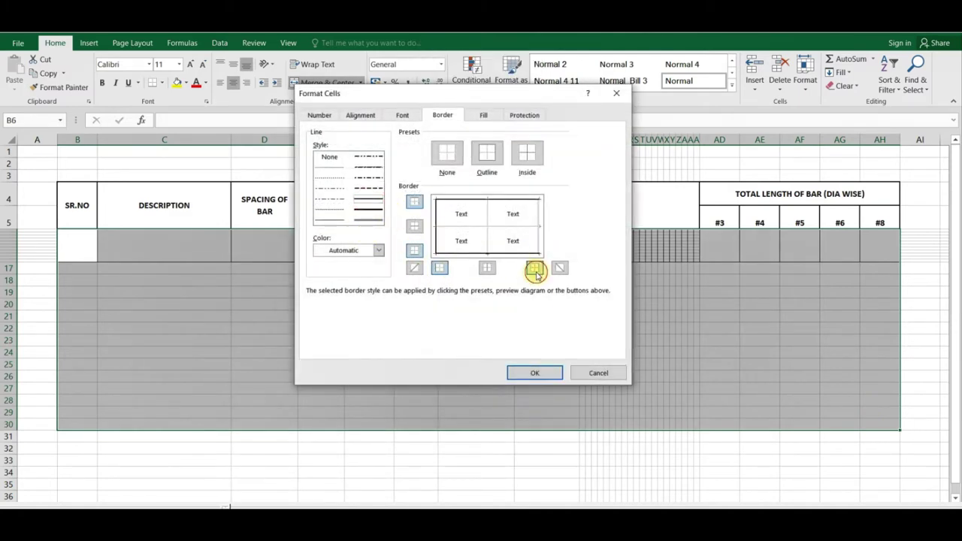
{"action": "left_click", "coordinate": [531, 371]}
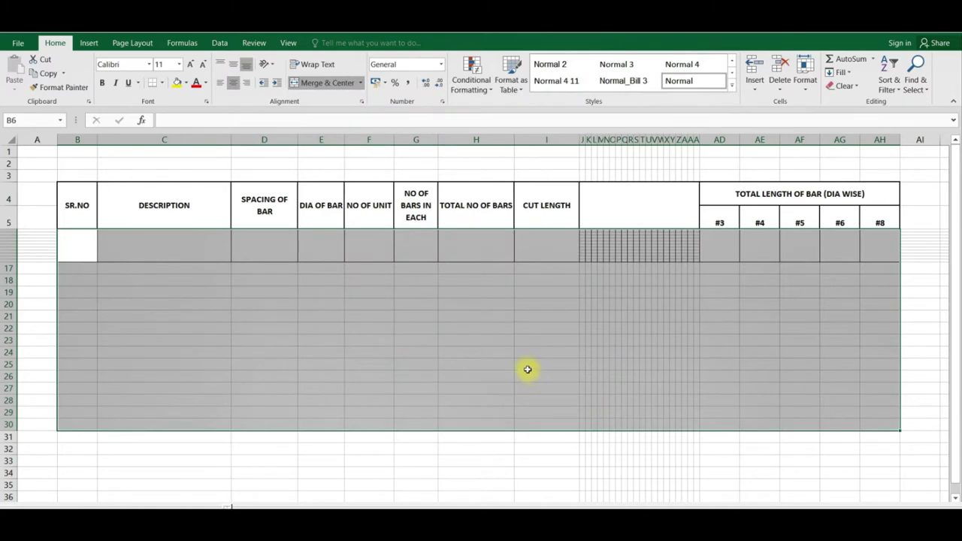
{"action": "left_click", "coordinate": [530, 372]}
- Give the narrow J–AA block in rows 6–16 an outline-only border
{"action": "left_click_drag", "start_coordinate": [582, 231], "coordinate": [697, 258]}
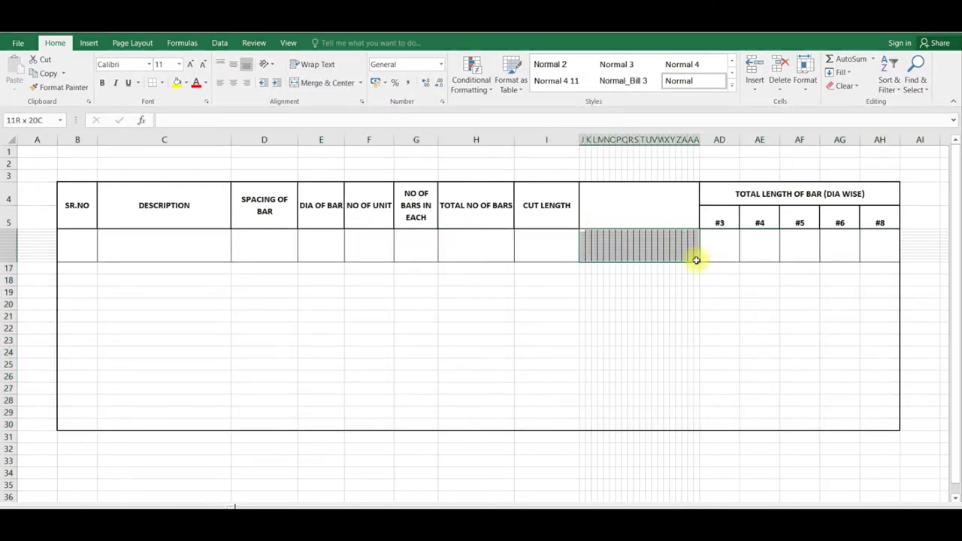
{"action": "right_click", "coordinate": [644, 245]}
{"action": "left_click", "coordinate": [680, 455]}
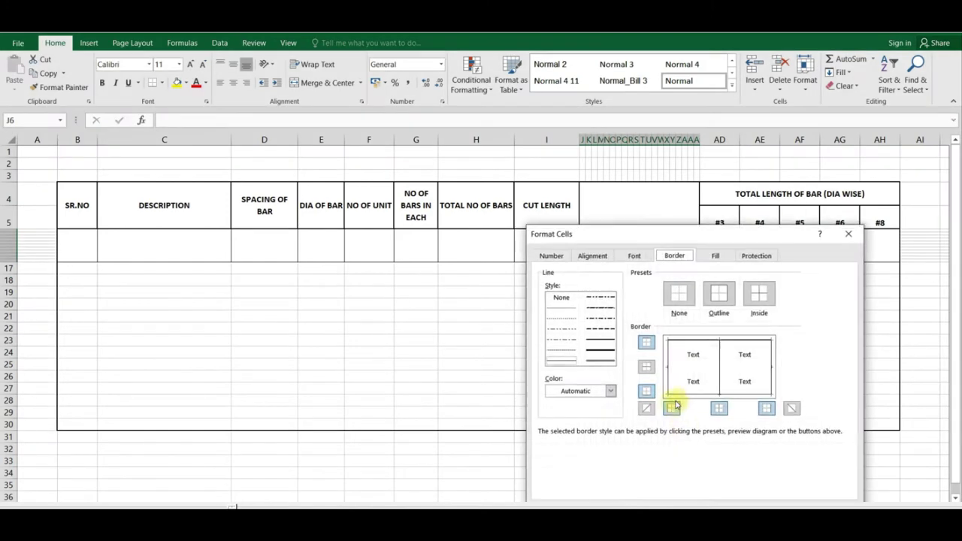
{"action": "left_click_drag", "start_coordinate": [645, 233], "coordinate": [583, 152]}
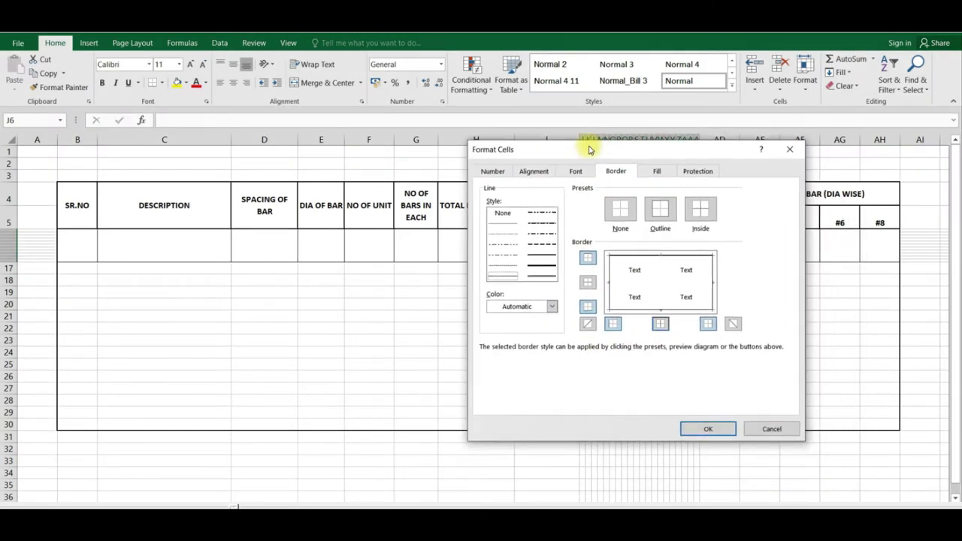
{"action": "left_click", "coordinate": [706, 427]}
{"action": "left_click", "coordinate": [656, 357]}
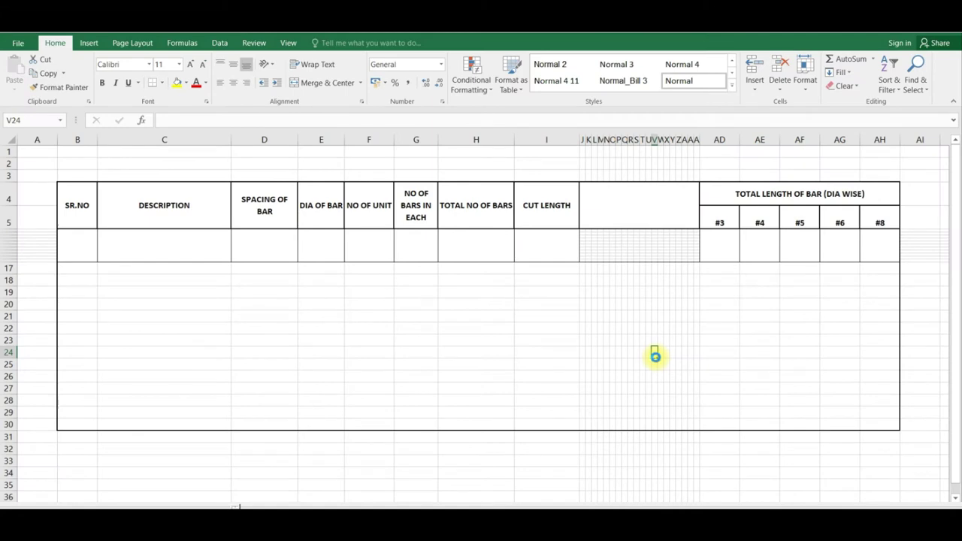
{"action": "left_click_drag", "start_coordinate": [11, 230], "coordinate": [11, 259]}
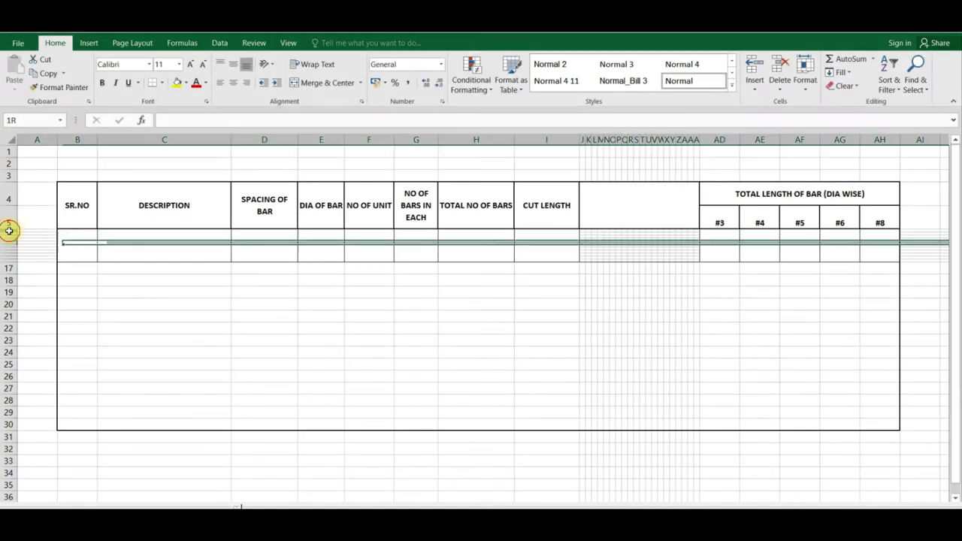
- Copy entry rows 6–16 and insert them above row 17 as a second entry row
{"action": "right_click", "coordinate": [97, 254]}
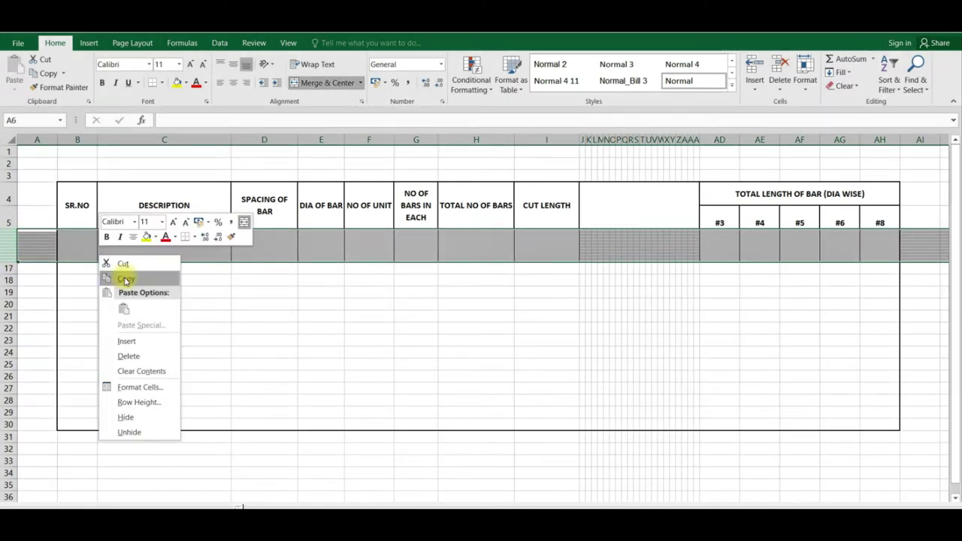
{"action": "left_click", "coordinate": [125, 277]}
{"action": "left_click", "coordinate": [10, 267]}
{"action": "right_click", "coordinate": [10, 267]}
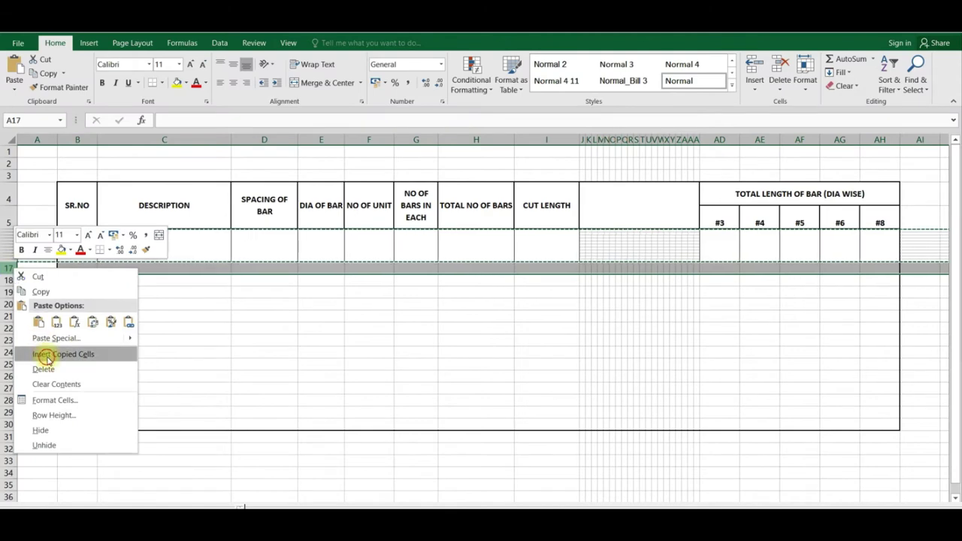
{"action": "left_click", "coordinate": [67, 292]}
{"action": "right_click", "coordinate": [11, 300]}
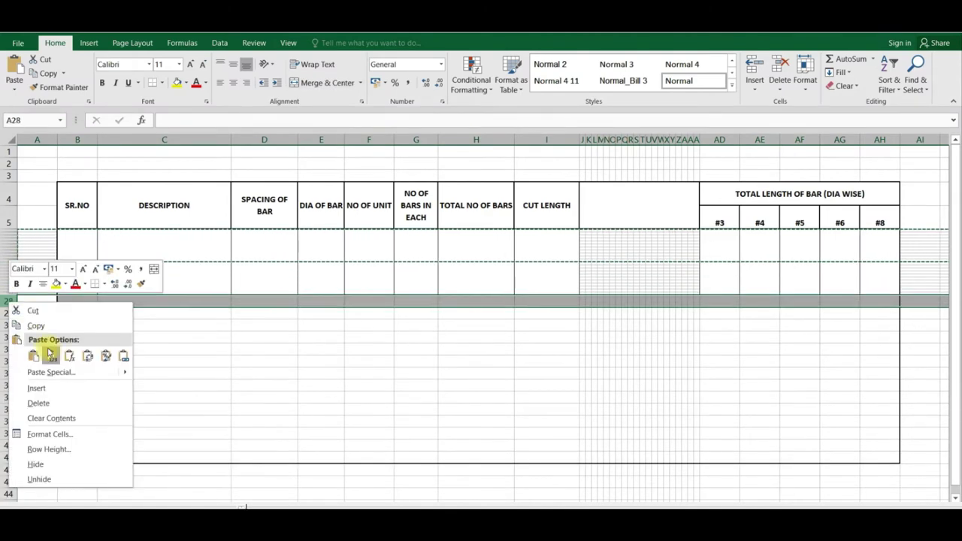
{"action": "left_click", "coordinate": [52, 354]}
{"action": "key", "text": "Escape"}
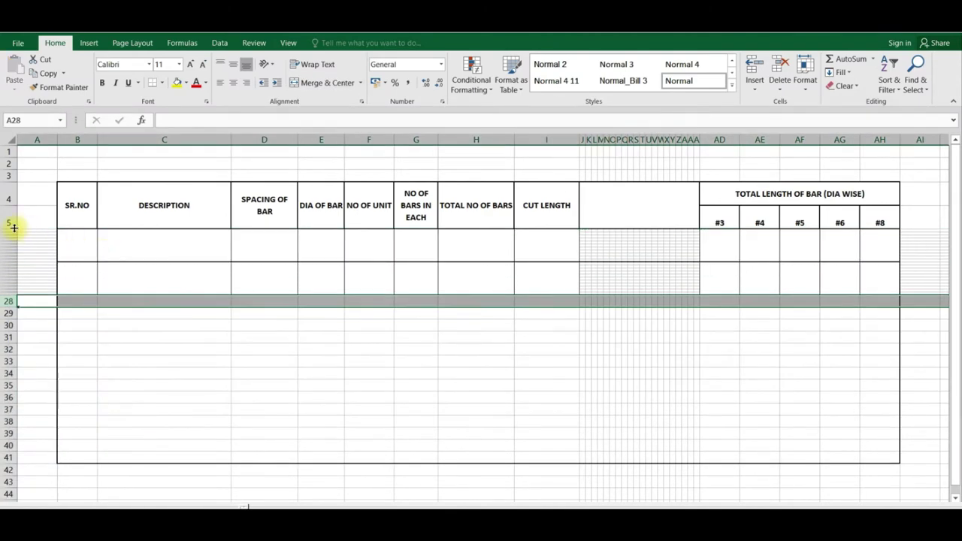
- Copy rows 6–27 and insert them at row 28, giving four entry rows
{"action": "left_click_drag", "start_coordinate": [10, 229], "coordinate": [11, 292]}
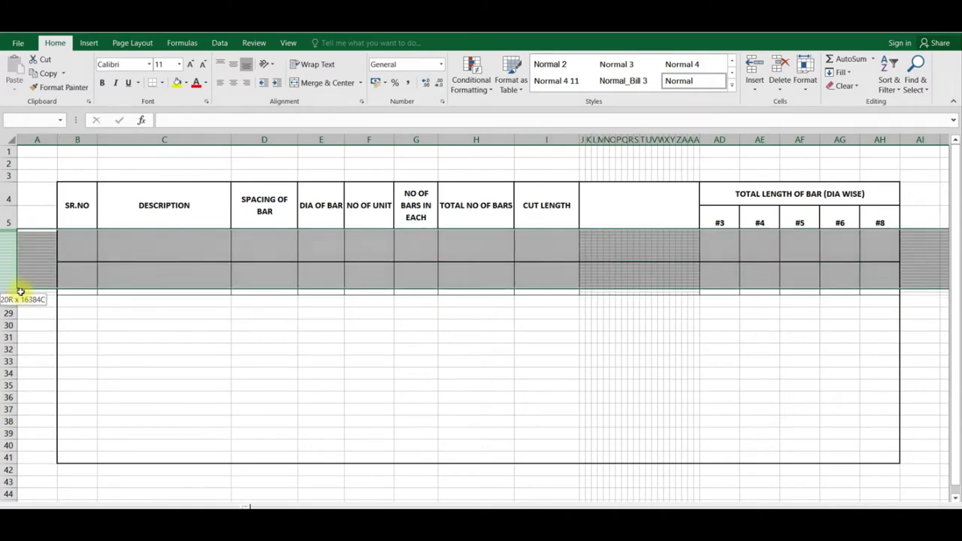
{"action": "right_click", "coordinate": [172, 269]}
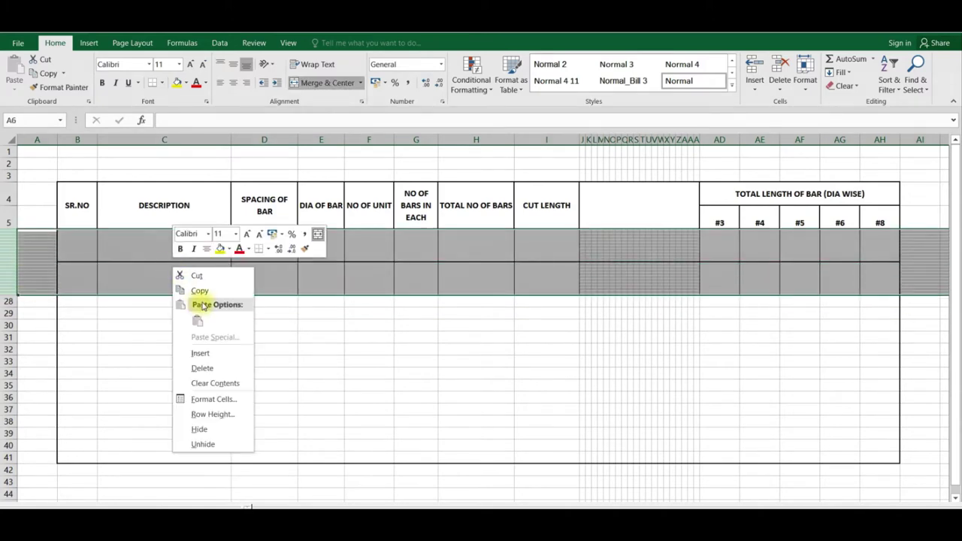
{"action": "left_click", "coordinate": [200, 291]}
{"action": "right_click", "coordinate": [9, 300]}
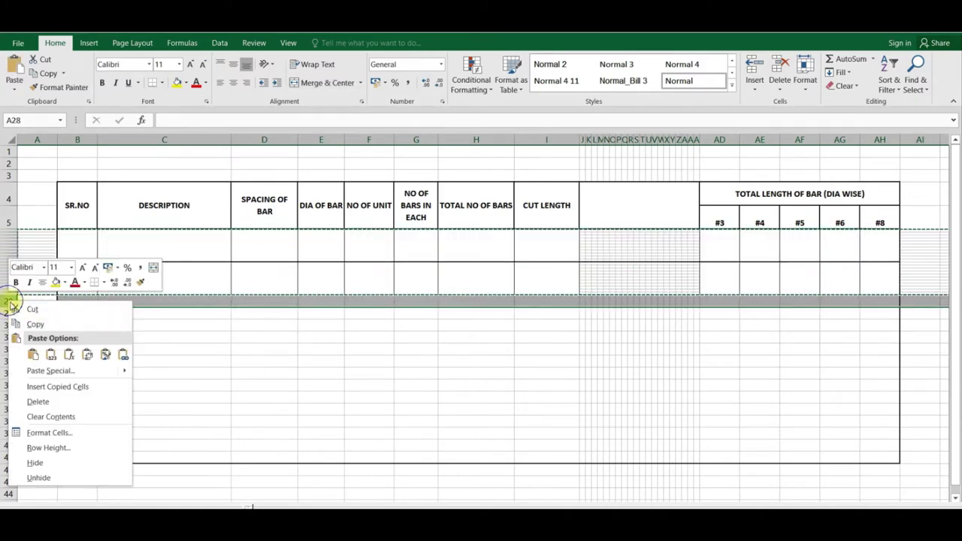
{"action": "left_click", "coordinate": [69, 385]}
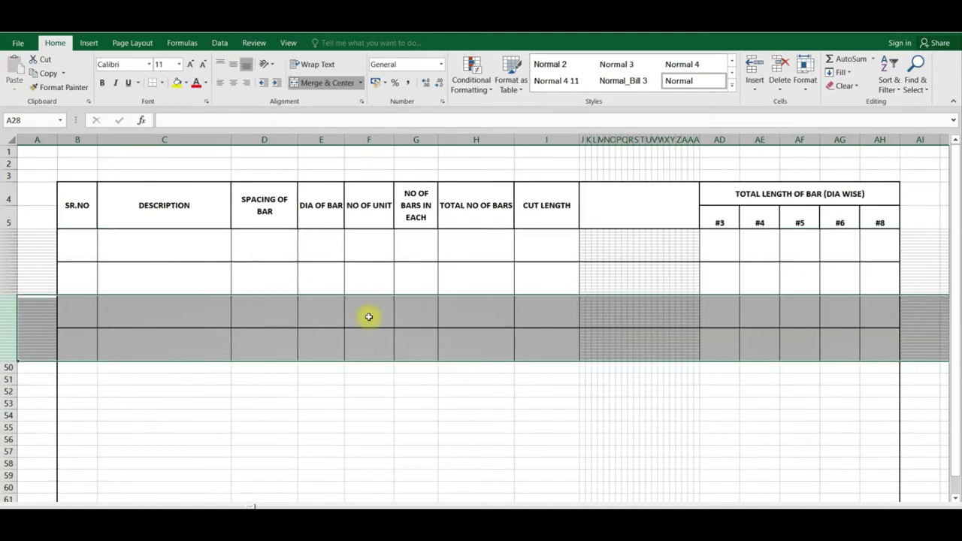
{"action": "left_click", "coordinate": [407, 404]}
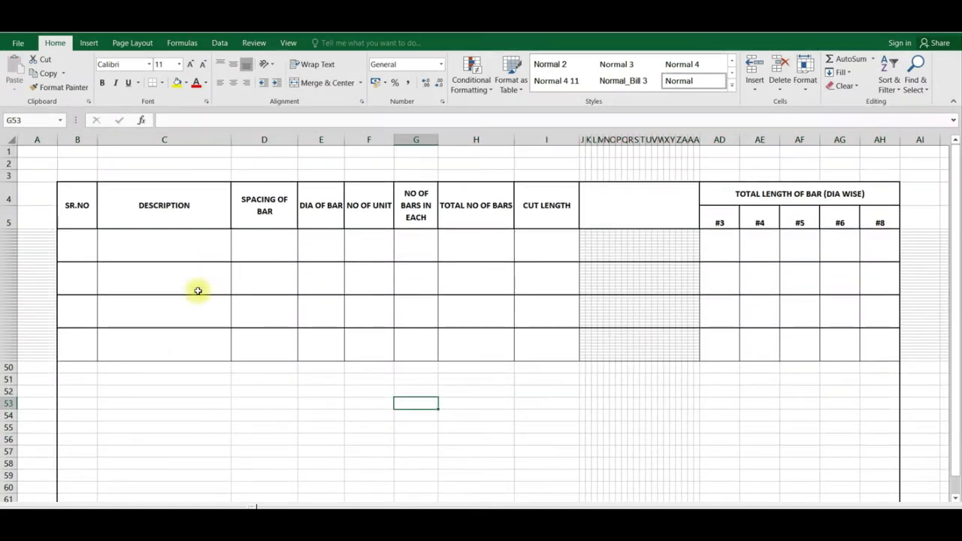
- Delete the empty rows 50 to 62 below the table
{"action": "scroll", "coordinate": [129, 331], "scroll_direction": "down", "scroll_amount": 1, "text": "ctrl"}
{"action": "left_click", "coordinate": [244, 357]}
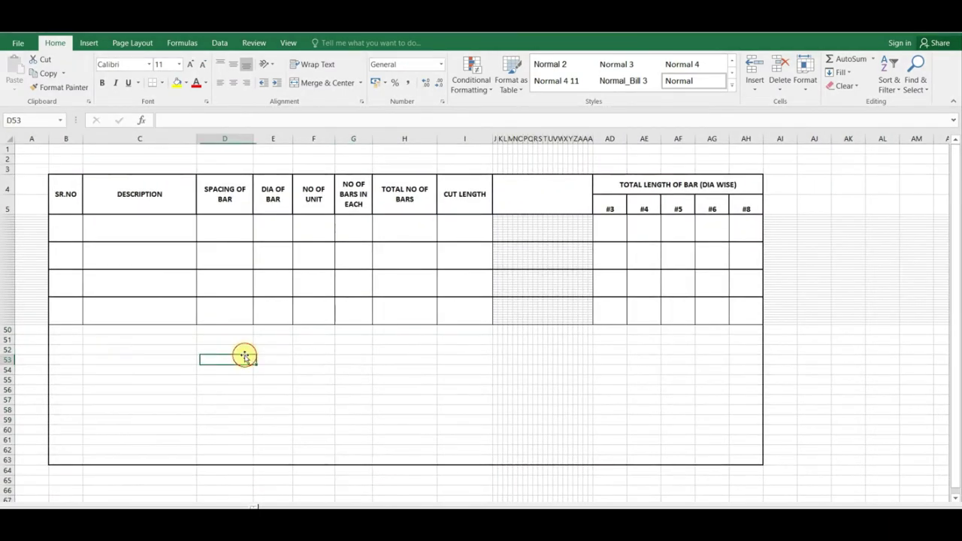
{"action": "left_click_drag", "start_coordinate": [6, 329], "coordinate": [7, 450]}
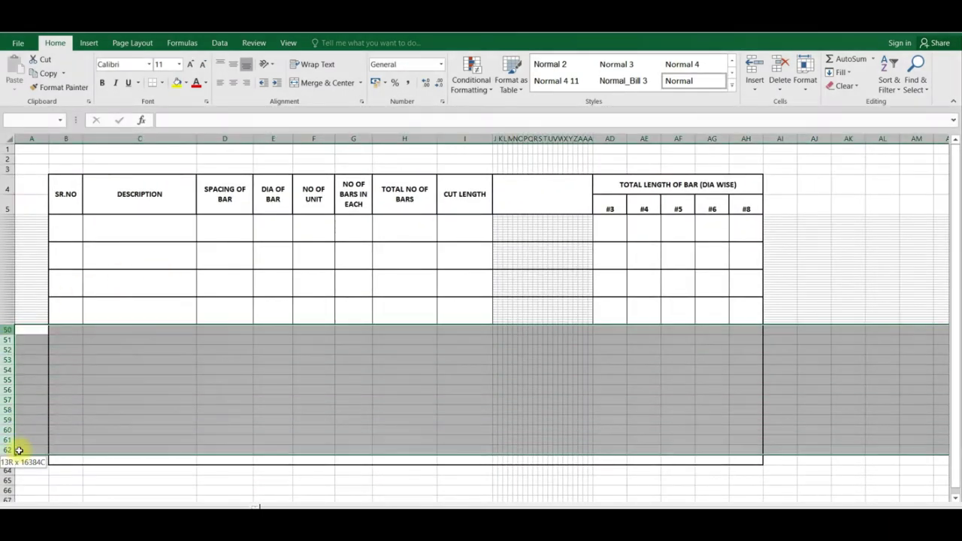
{"action": "right_click", "coordinate": [118, 410]}
{"action": "left_click", "coordinate": [148, 326]}
- Add double-line horizontal borders between the entry rows in B6:I9
{"action": "mouse_move", "coordinate": [68, 218]}
{"action": "left_mouse_down"}
{"action": "mouse_move", "coordinate": [222, 301]}
{"action": "mouse_move", "coordinate": [747, 313]}
{"action": "left_mouse_up"}
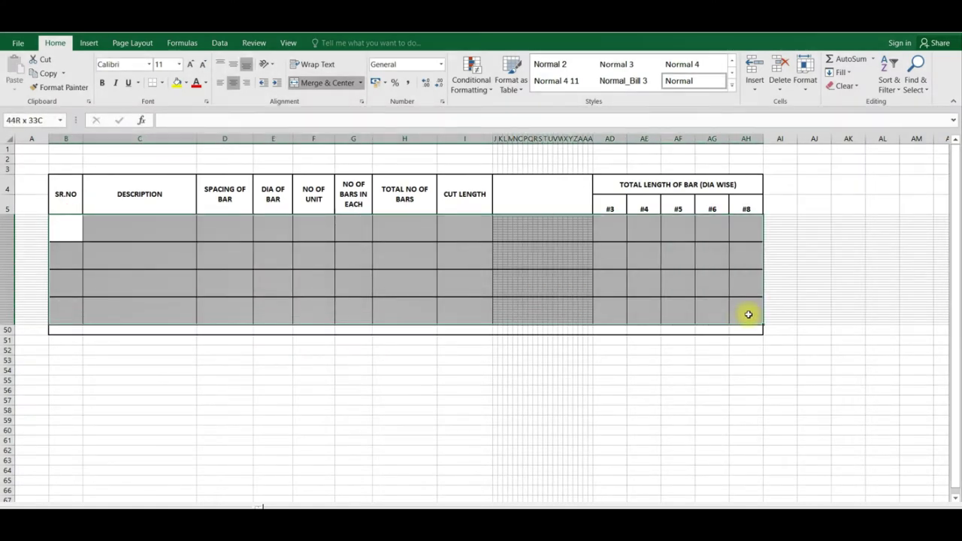
{"action": "right_click", "coordinate": [481, 268]}
{"action": "left_click", "coordinate": [518, 475]}
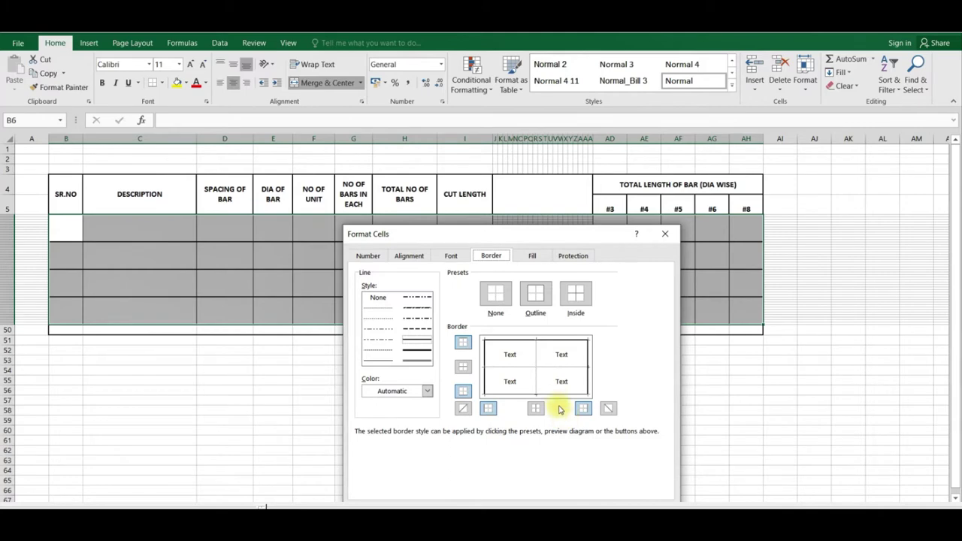
{"action": "key", "text": "Return"}
{"action": "left_click_drag", "start_coordinate": [73, 232], "coordinate": [472, 316]}
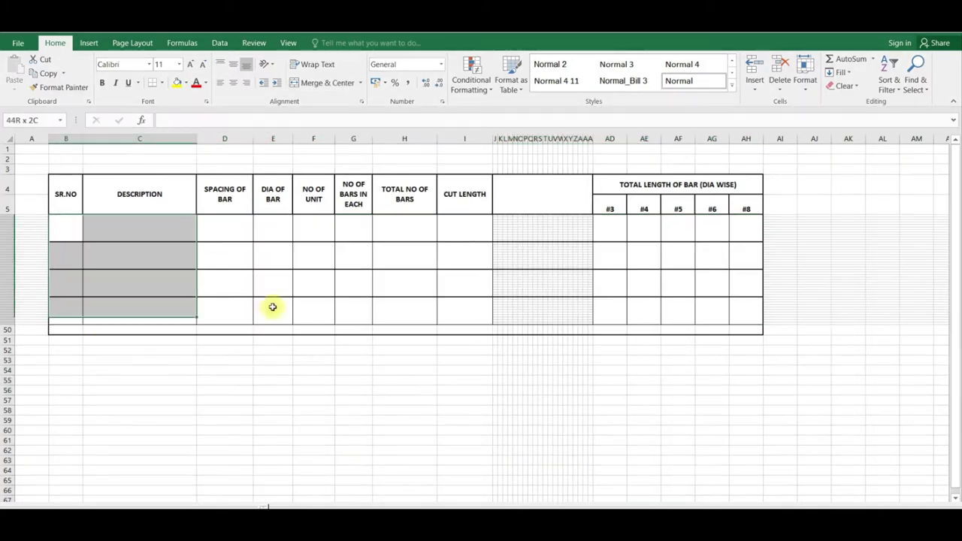
{"action": "right_click", "coordinate": [442, 252]}
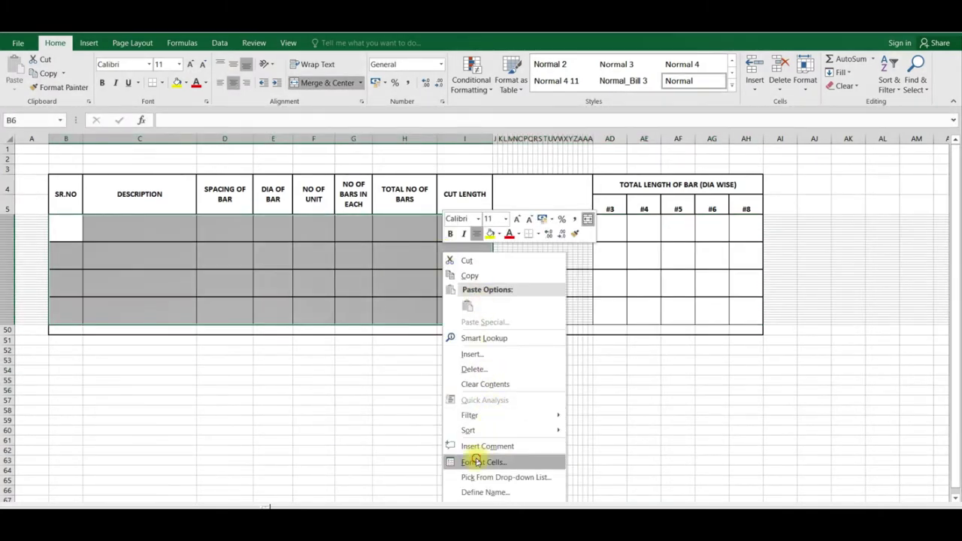
{"action": "left_click", "coordinate": [469, 459]}
{"action": "left_click", "coordinate": [343, 361]}
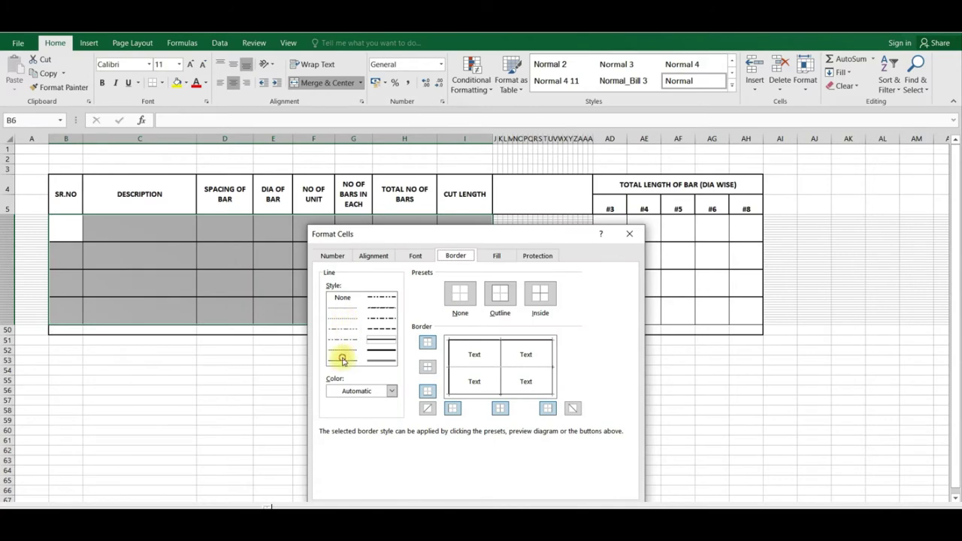
{"action": "left_click", "coordinate": [469, 367]}
{"action": "left_click", "coordinate": [534, 498]}
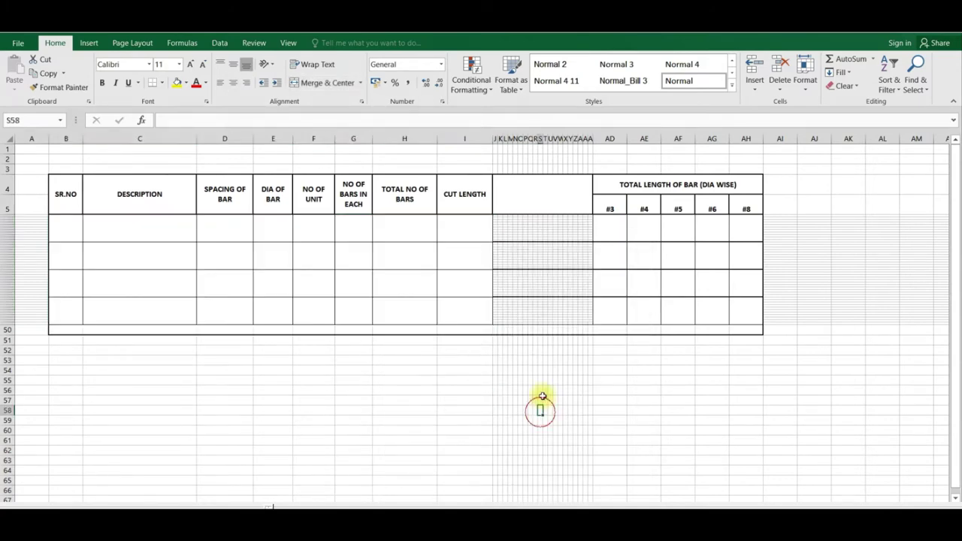
- Give J6:AC6 a restyled bottom border and fill it down to row 9
{"action": "left_click", "coordinate": [540, 409]}
{"action": "left_click_drag", "start_coordinate": [496, 218], "coordinate": [566, 232]}
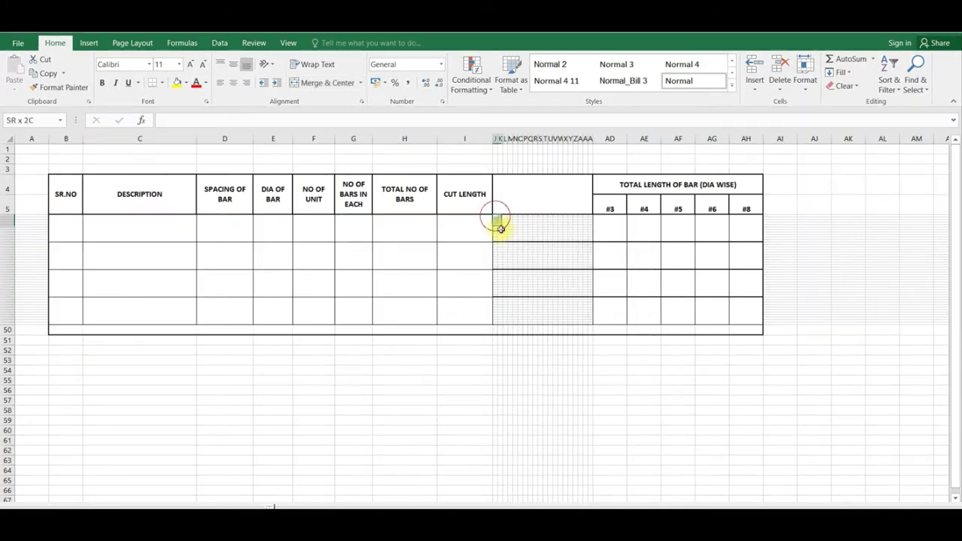
{"action": "right_click", "coordinate": [566, 231]}
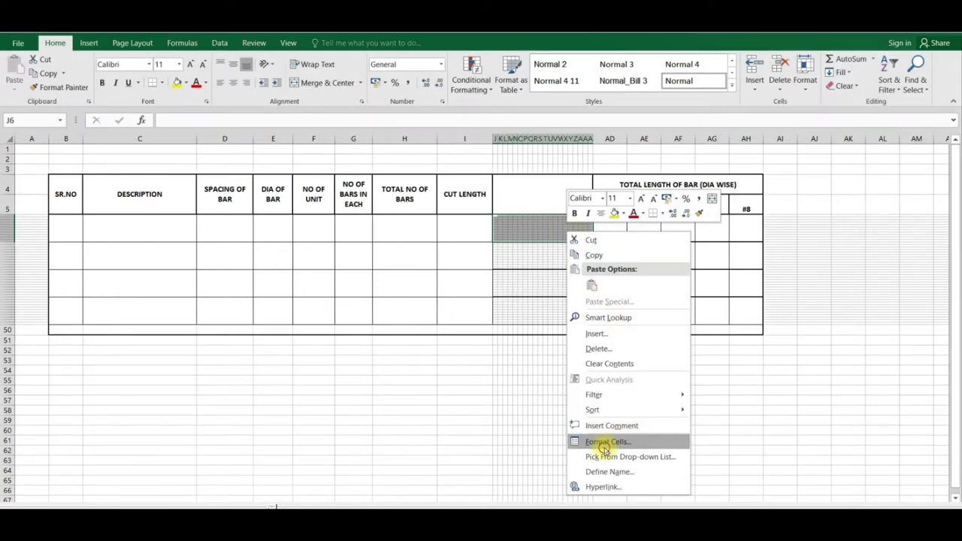
{"action": "left_click", "coordinate": [601, 441]}
{"action": "left_click", "coordinate": [491, 362]}
{"action": "left_click", "coordinate": [605, 391]}
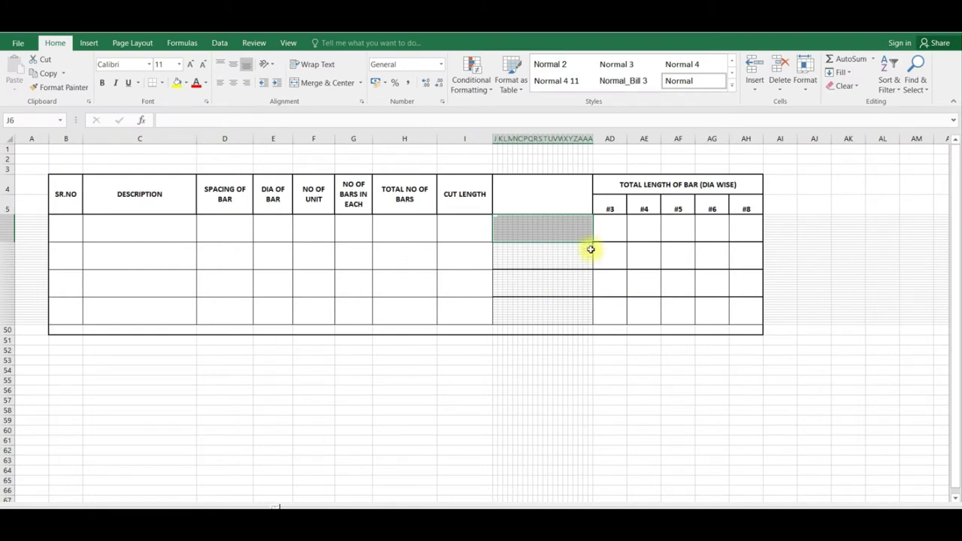
{"action": "left_click_drag", "start_coordinate": [591, 243], "coordinate": [591, 321]}
{"action": "left_click", "coordinate": [678, 390]}
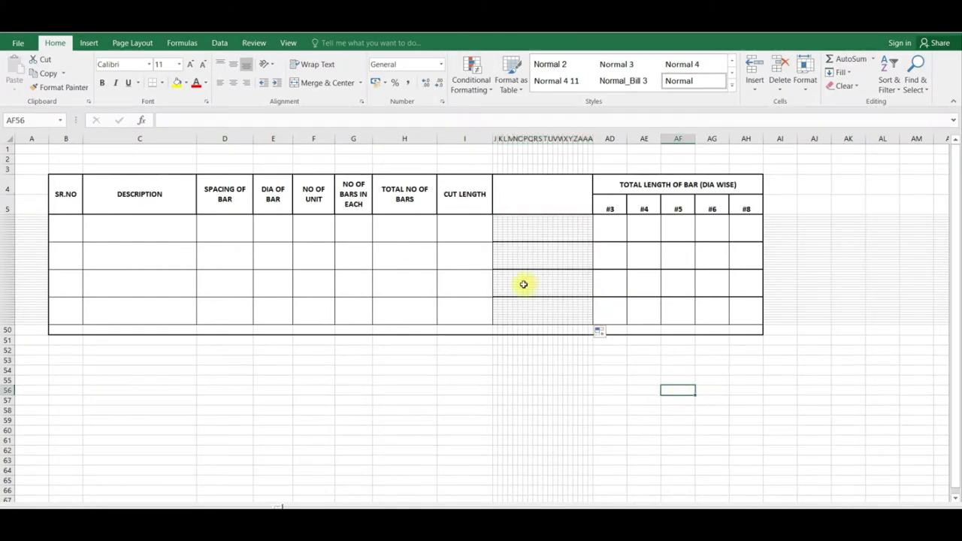
- Adjust the bottom border of the third entry row's J–AC bar-shape span
{"action": "left_click", "coordinate": [503, 228]}
{"action": "left_click", "coordinate": [516, 268]}
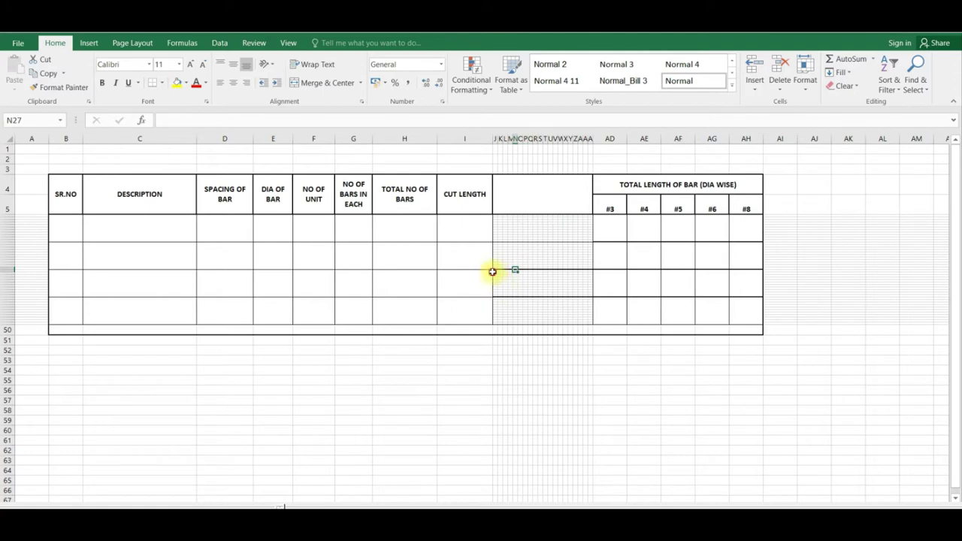
{"action": "left_click_drag", "start_coordinate": [494, 272], "coordinate": [526, 308]}
{"action": "left_click_drag", "start_coordinate": [496, 268], "coordinate": [507, 288]}
{"action": "left_click", "coordinate": [509, 318]}
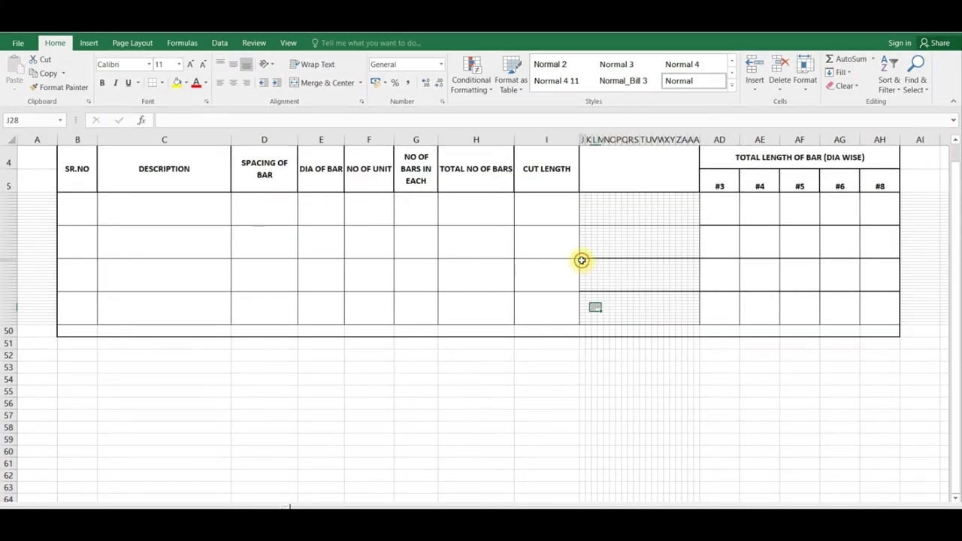
{"action": "left_click_drag", "start_coordinate": [582, 260], "coordinate": [666, 275]}
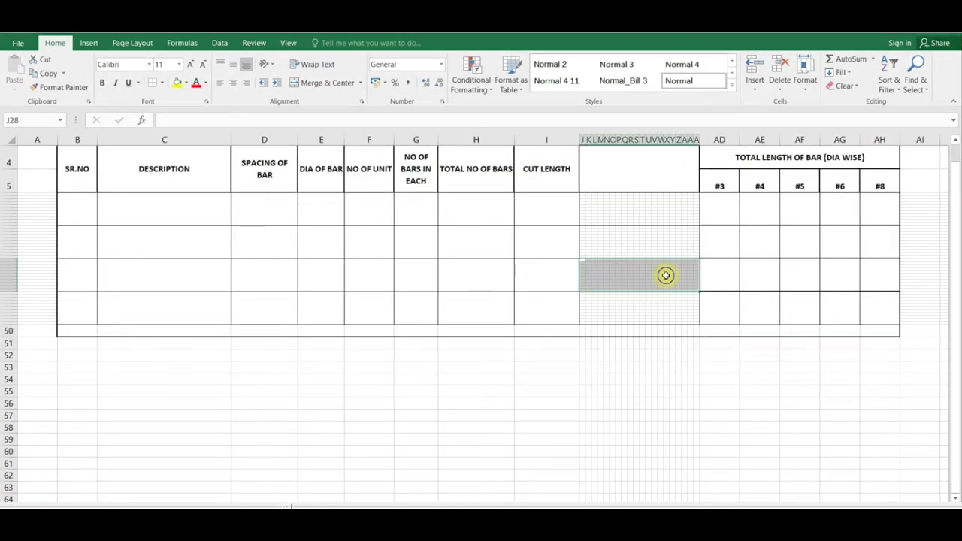
{"action": "right_click", "coordinate": [665, 275]}
{"action": "left_click", "coordinate": [687, 467]}
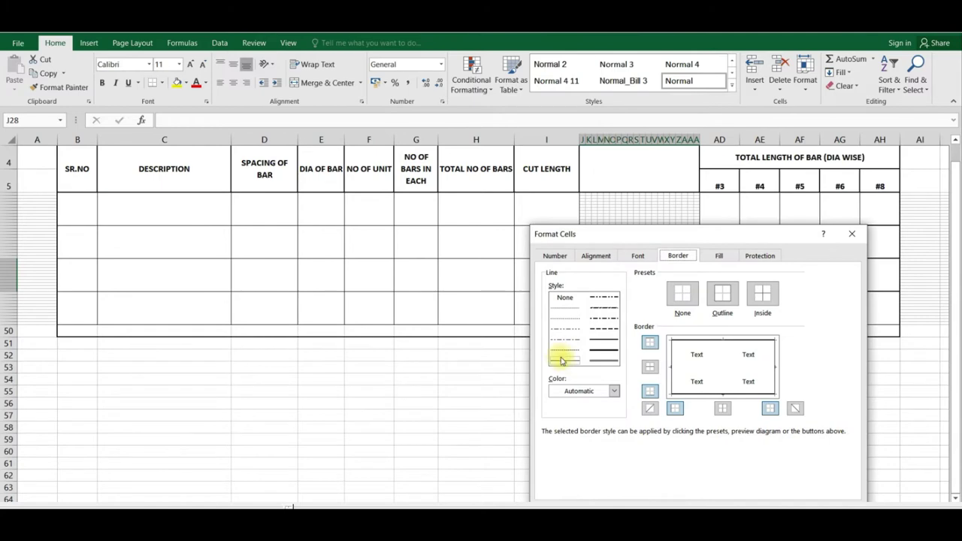
{"action": "left_click", "coordinate": [718, 394]}
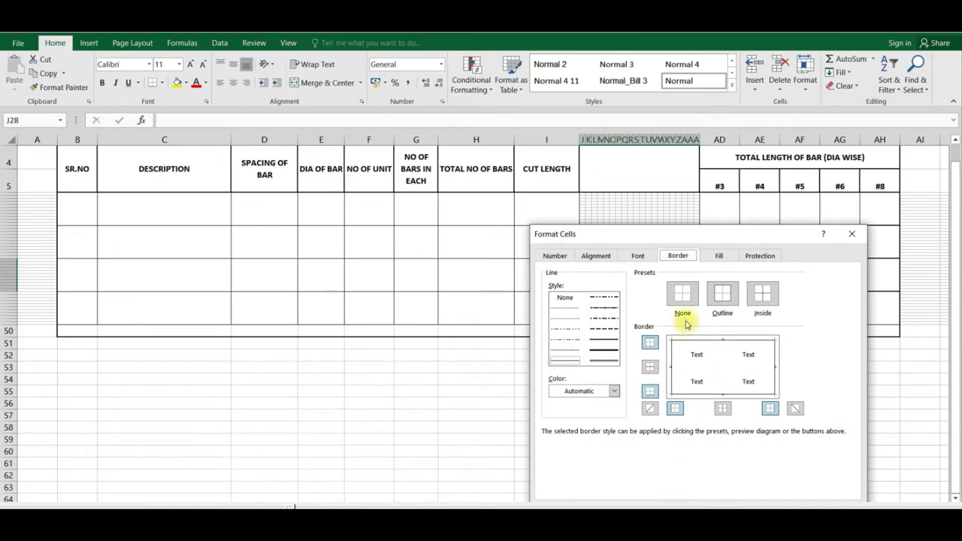
{"action": "left_click_drag", "start_coordinate": [672, 236], "coordinate": [619, 191]}
{"action": "left_click", "coordinate": [703, 463]}
{"action": "left_click", "coordinate": [702, 401]}
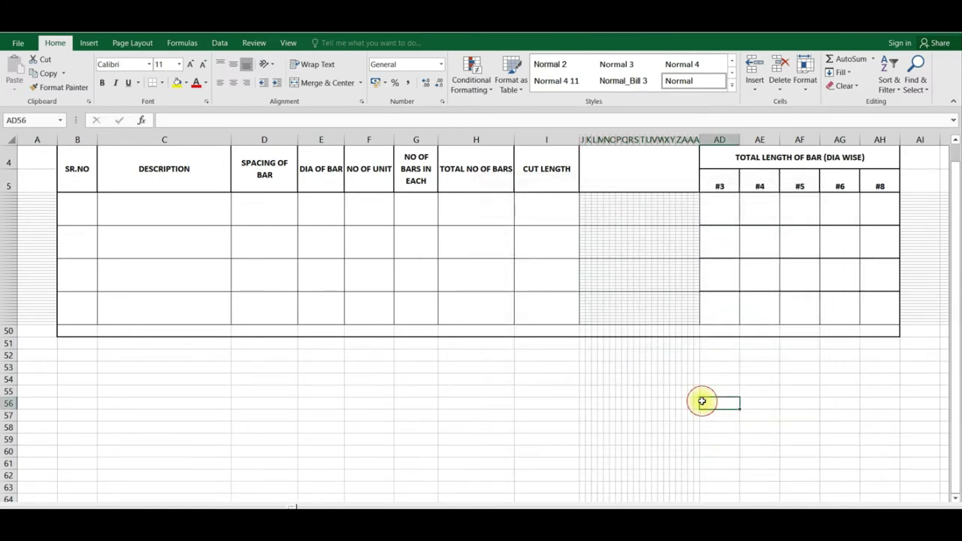
- Return to the top of the sheet and select the empty merged header cell J4
{"action": "left_click_drag", "start_coordinate": [65, 329], "coordinate": [447, 338]}
{"action": "left_click", "coordinate": [507, 414]}
{"action": "scroll", "coordinate": [507, 414], "scroll_direction": "up", "scroll_amount": 3}
{"action": "left_click", "coordinate": [603, 201]}
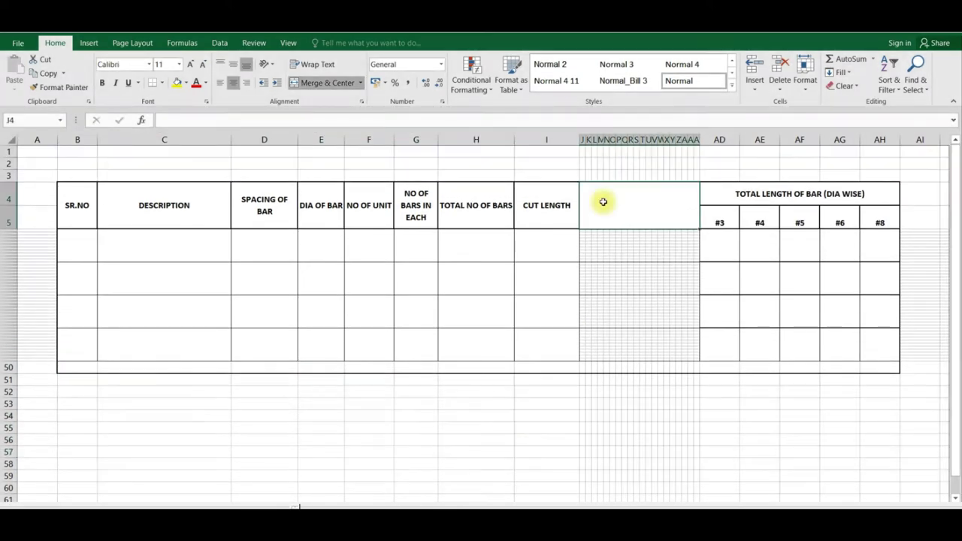
- Enter BAR SHAPE in J4, vertically centred and bold
{"action": "type", "text": "BAR SHAPE"}
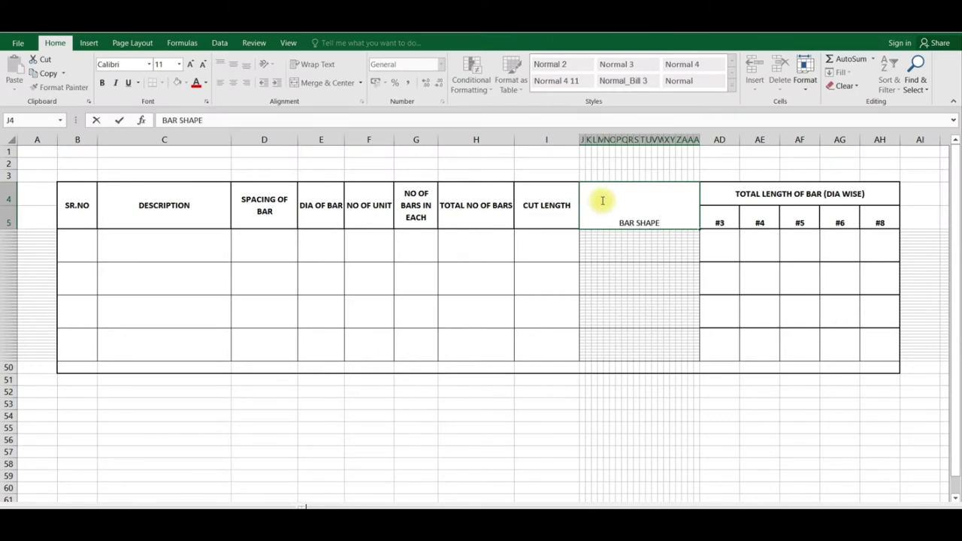
{"action": "left_click", "coordinate": [747, 290]}
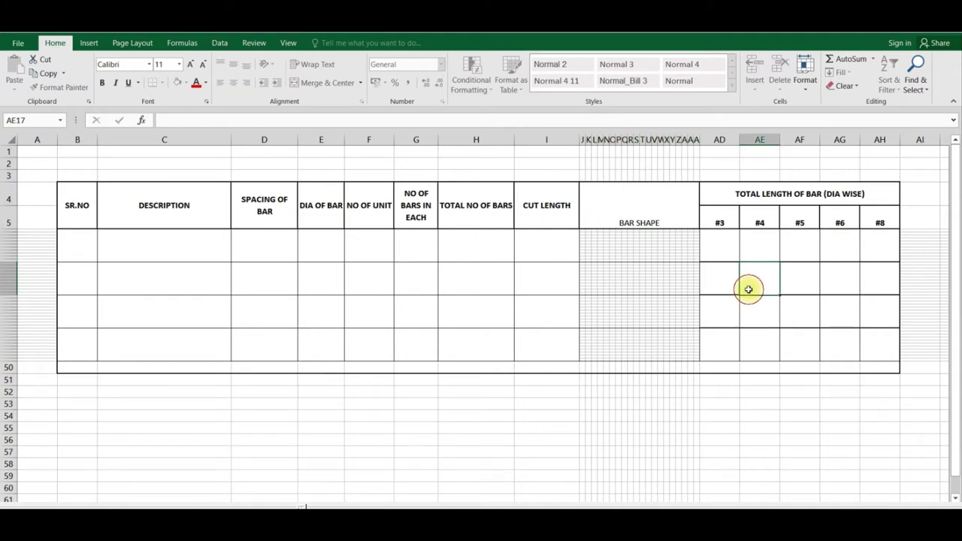
{"action": "left_click", "coordinate": [654, 215]}
{"action": "left_click", "coordinate": [233, 67]}
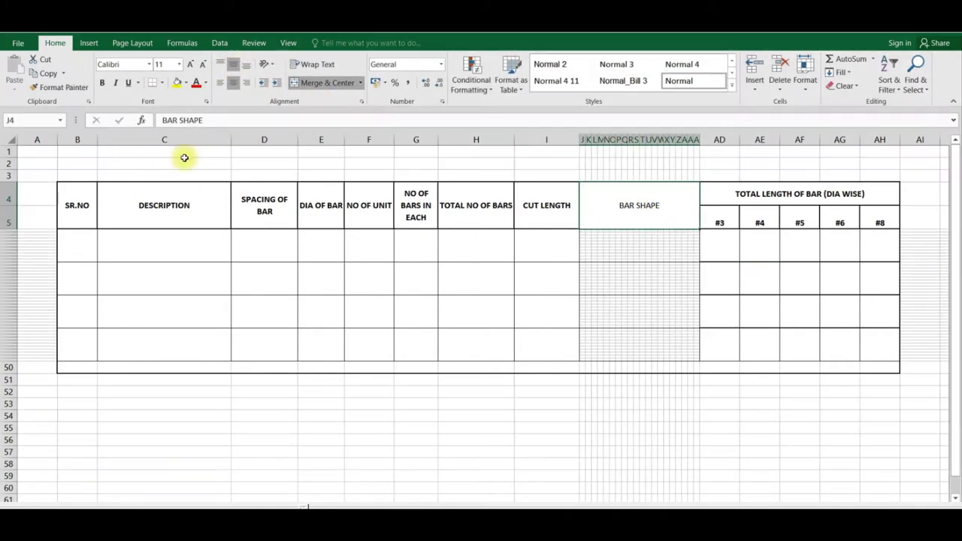
{"action": "left_click", "coordinate": [105, 84]}
{"action": "left_click", "coordinate": [538, 440]}
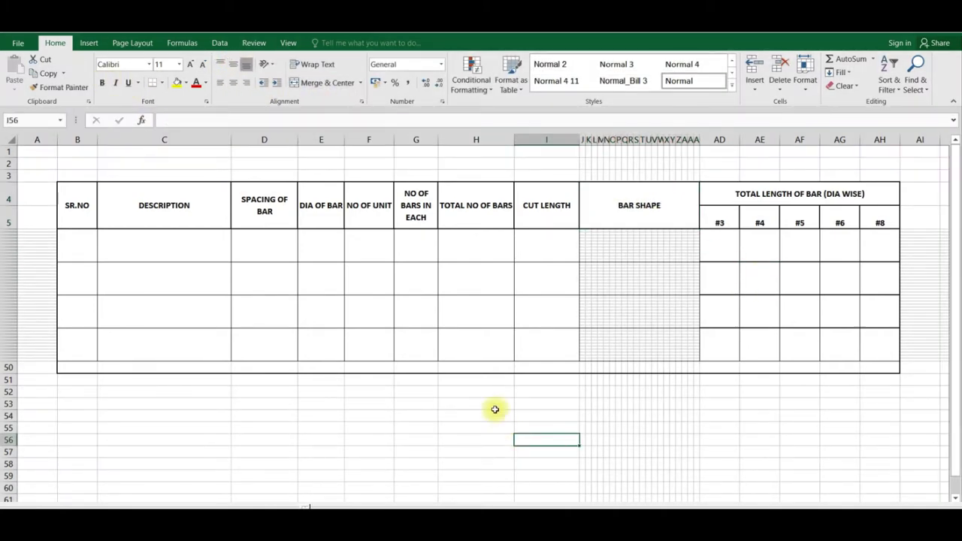
- Border H51:AC51 left, right and bottom, merge it, and extend it down to row 54
{"action": "left_click_drag", "start_coordinate": [479, 382], "coordinate": [696, 380]}
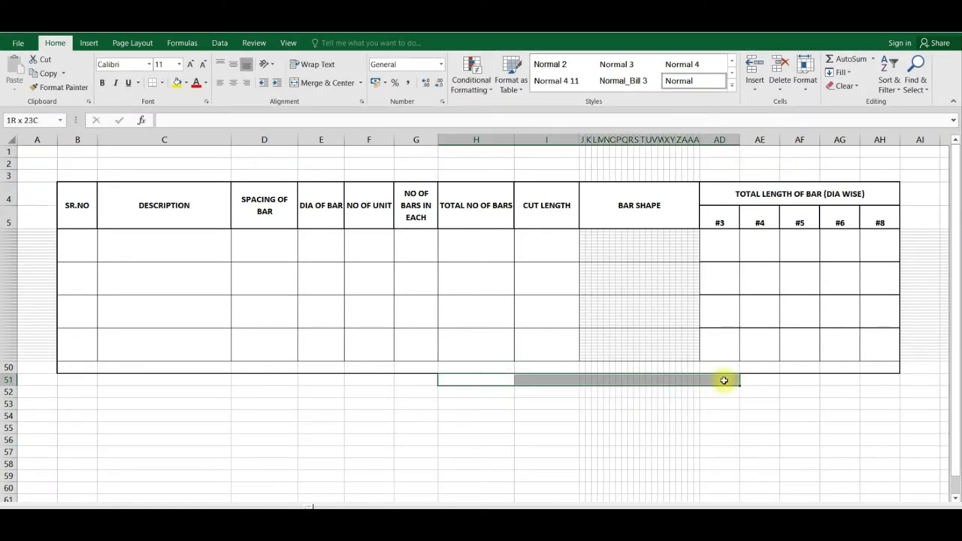
{"action": "right_click", "coordinate": [695, 380]}
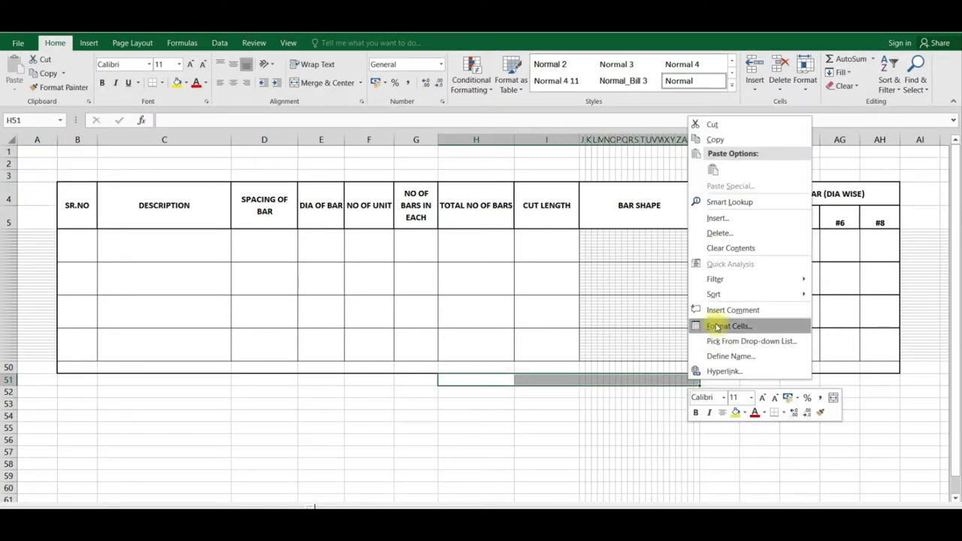
{"action": "left_click", "coordinate": [725, 266]}
{"action": "left_click", "coordinate": [692, 348]}
{"action": "left_click", "coordinate": [729, 333]}
{"action": "left_click", "coordinate": [787, 348]}
{"action": "left_click", "coordinate": [788, 453]}
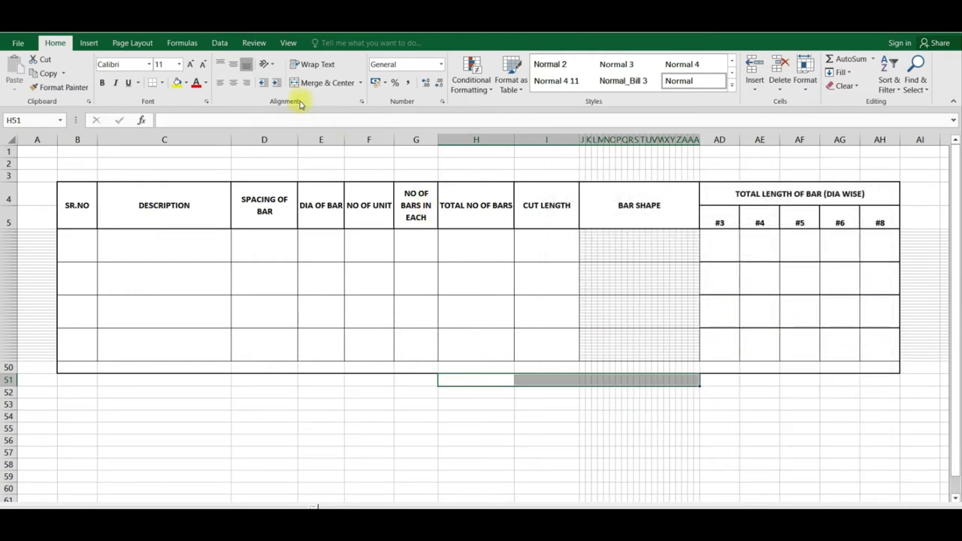
{"action": "left_click", "coordinate": [301, 82]}
{"action": "left_click_drag", "start_coordinate": [700, 386], "coordinate": [704, 430]}
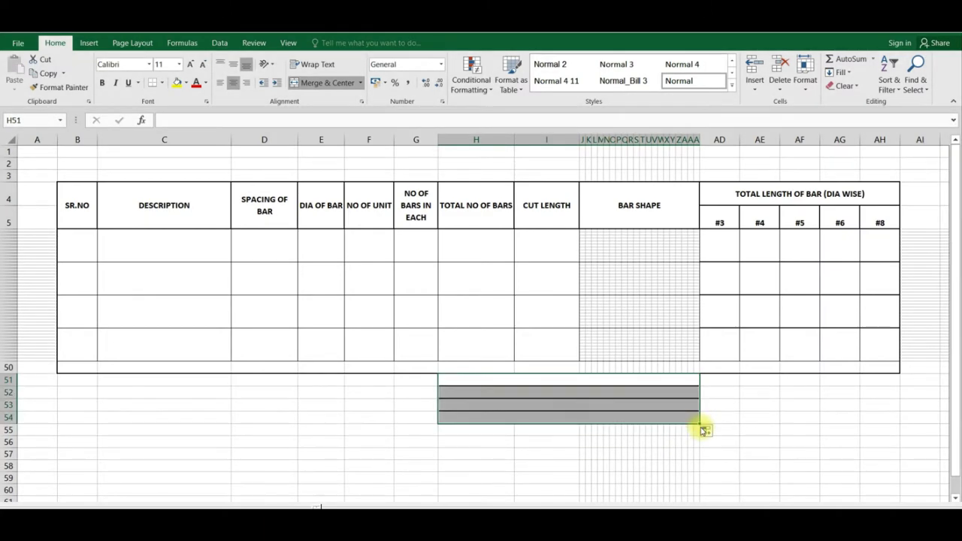
{"action": "left_click", "coordinate": [490, 382]}
- Enter TOTAL LENGTH IN RFT in H51 and UNIT WEIGHT KG / RFT in H52
{"action": "type", "text": "TOTAL"}
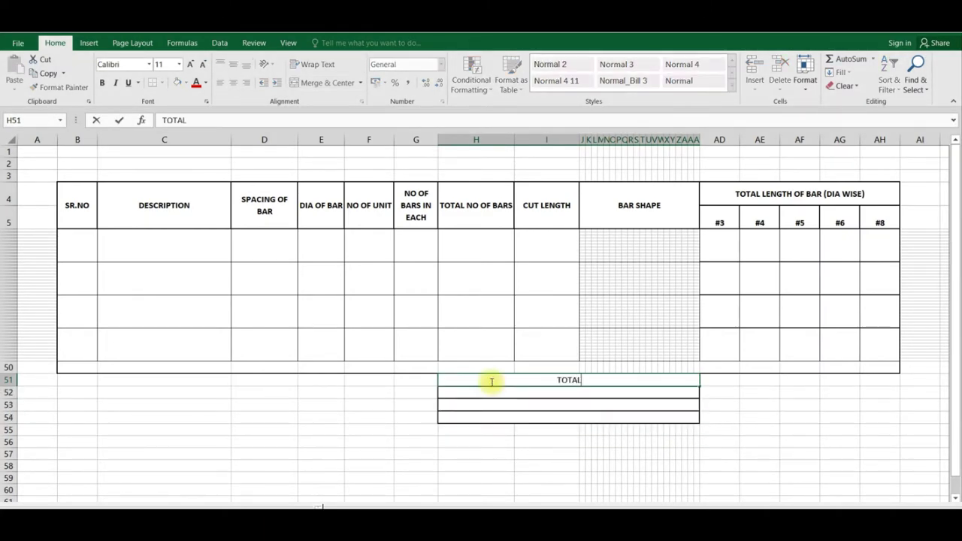
{"action": "type", "text": " LENGTH"}
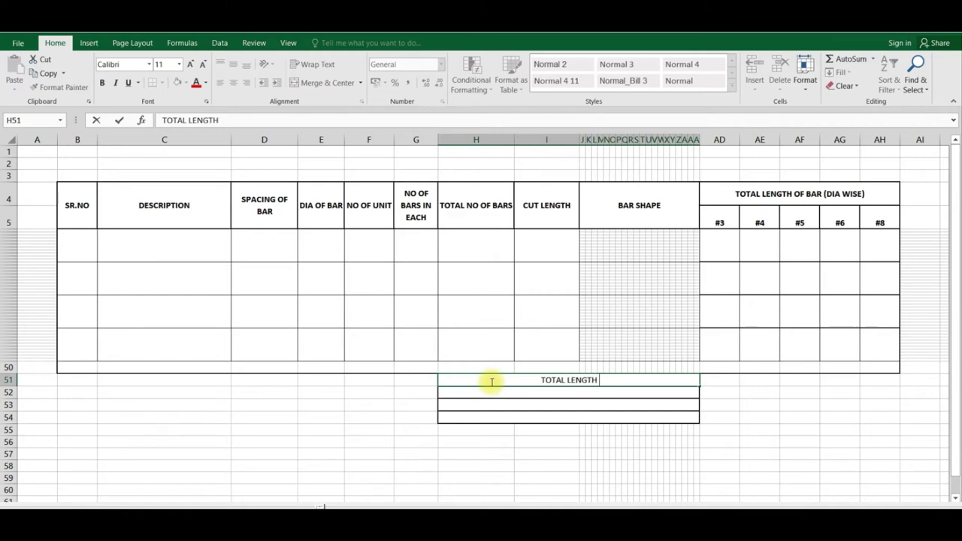
{"action": "type", "text": " IN RFT"}
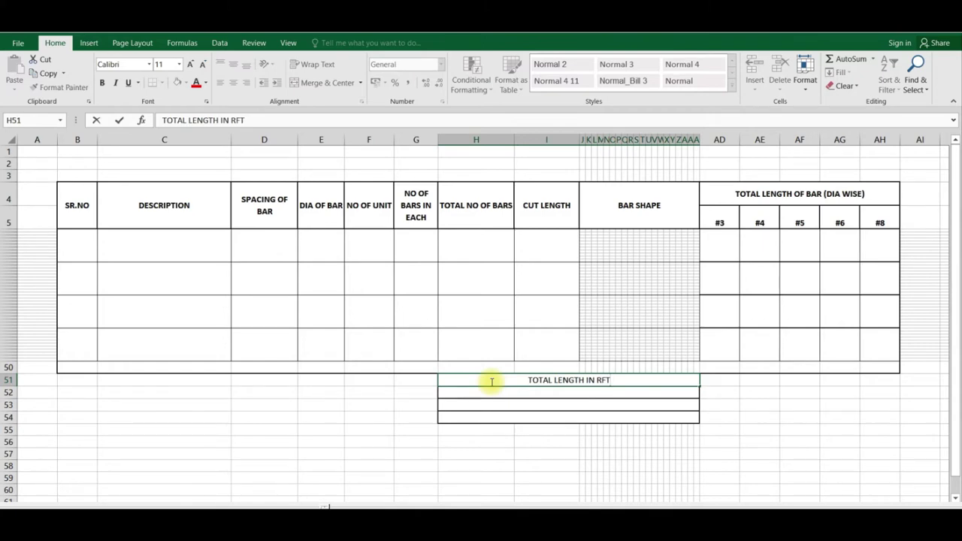
{"action": "key", "text": "Return"}
{"action": "type", "text": "UNI"}
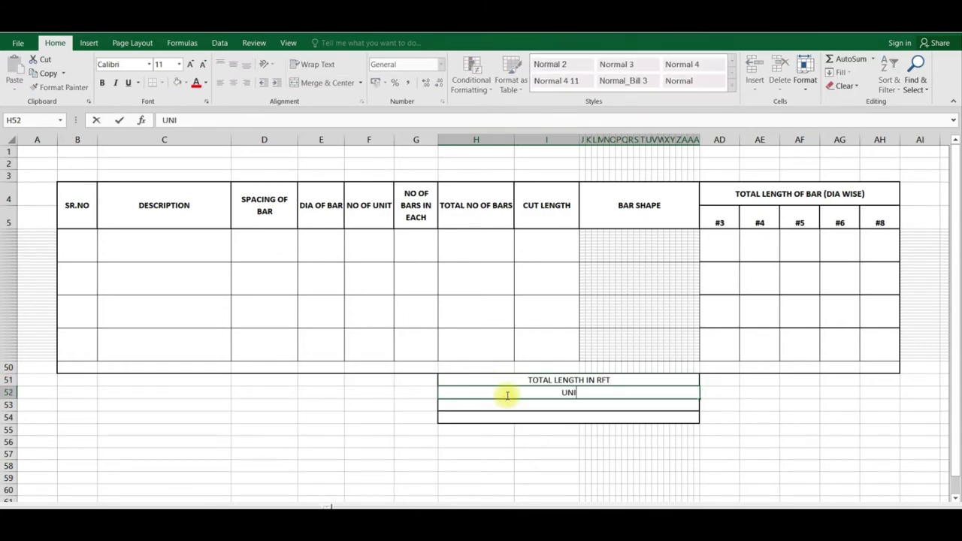
{"action": "type", "text": "T WEIGHT KG /"}
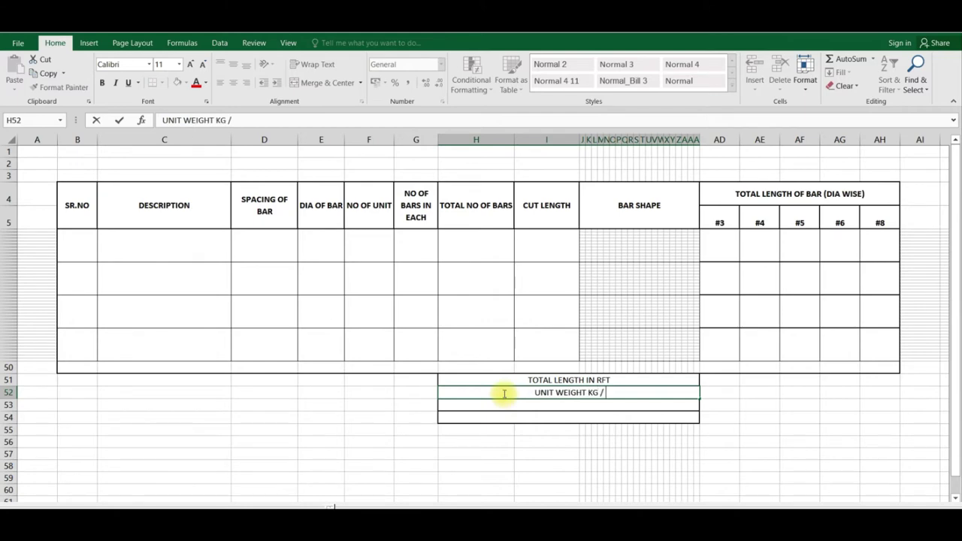
{"action": "type", "text": " RFT"}
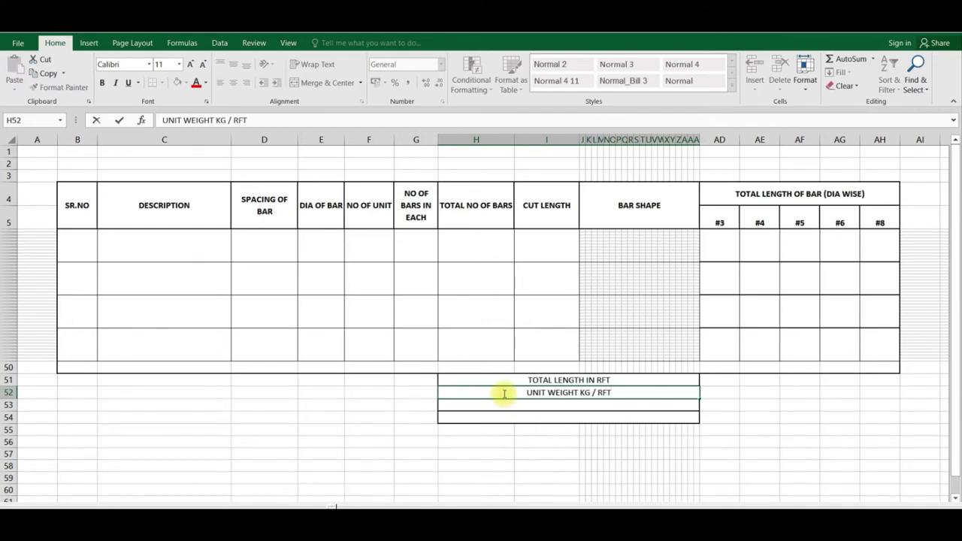
{"action": "left_click", "coordinate": [517, 403]}
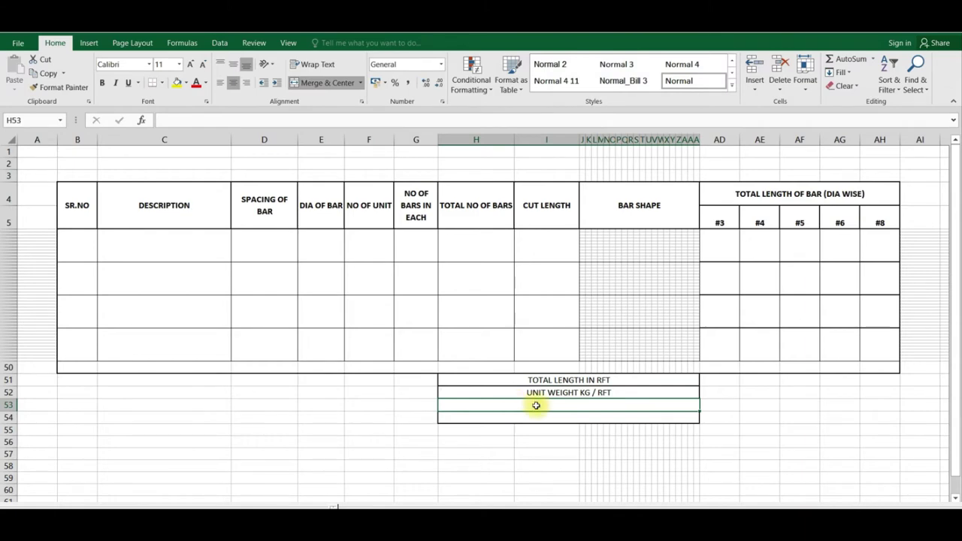
- Enter TOTAL WEIGHT (KGs) DIA WISE in H53
{"action": "type", "text": "TOTAL WEIGHT ("}
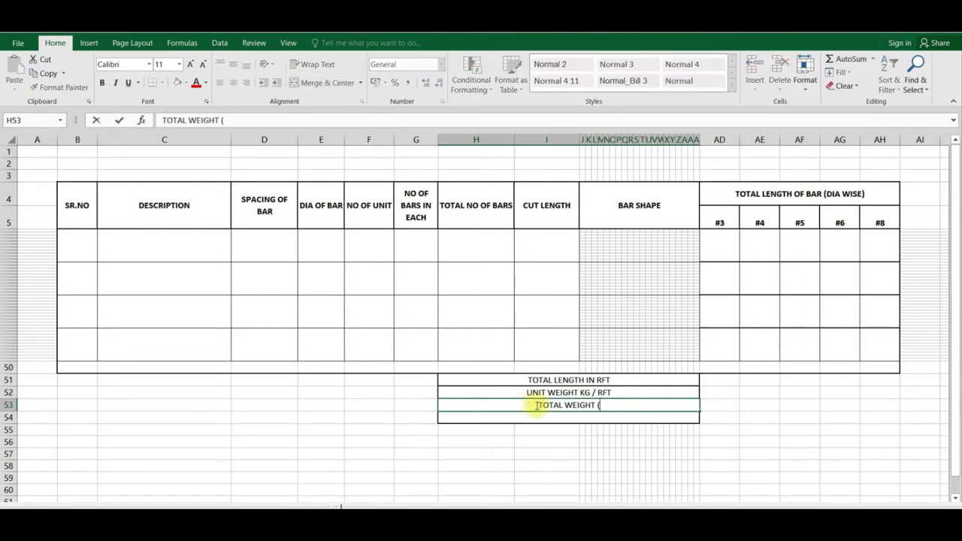
{"action": "type", "text": "KGs)"}
{"action": "left_click", "coordinate": [584, 453]}
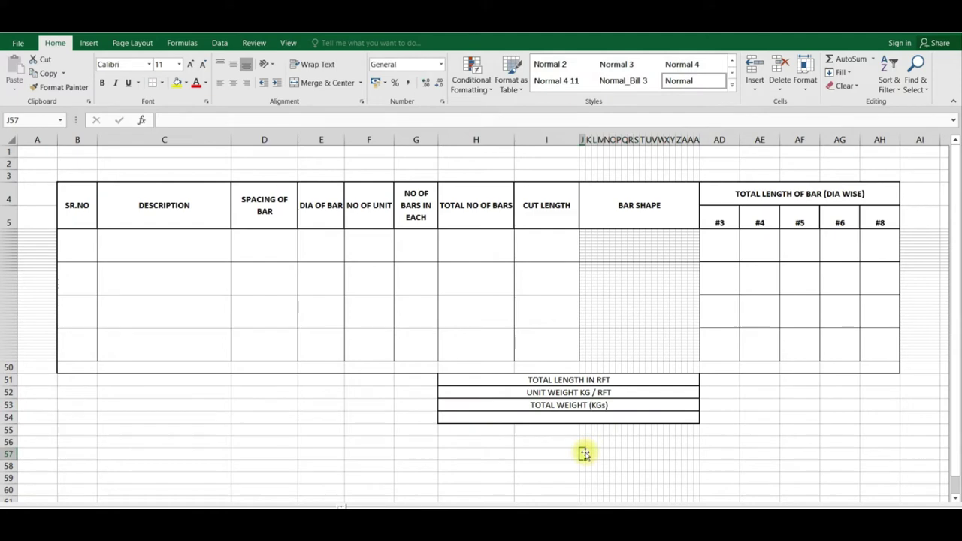
{"action": "left_click", "coordinate": [611, 405]}
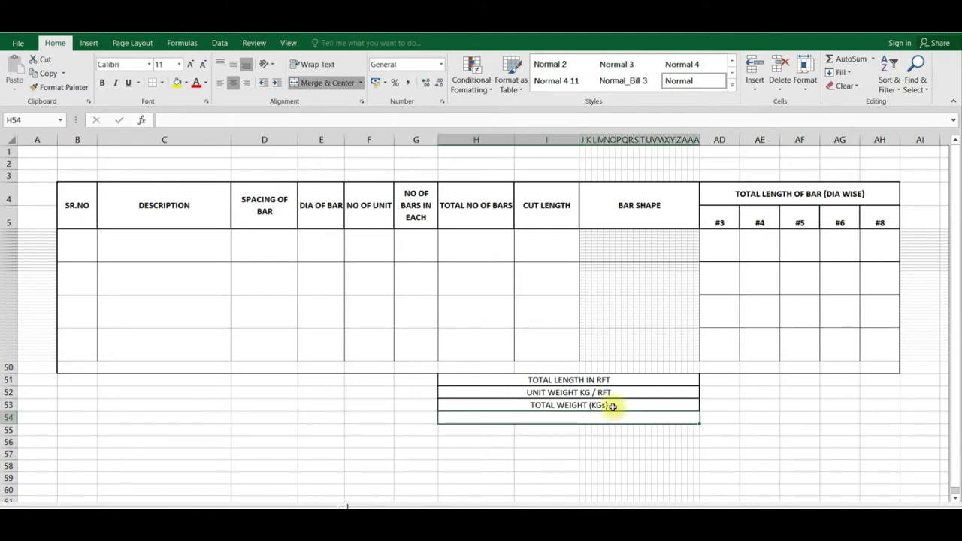
{"action": "double_click", "coordinate": [610, 406]}
{"action": "type", "text": "DIA"}
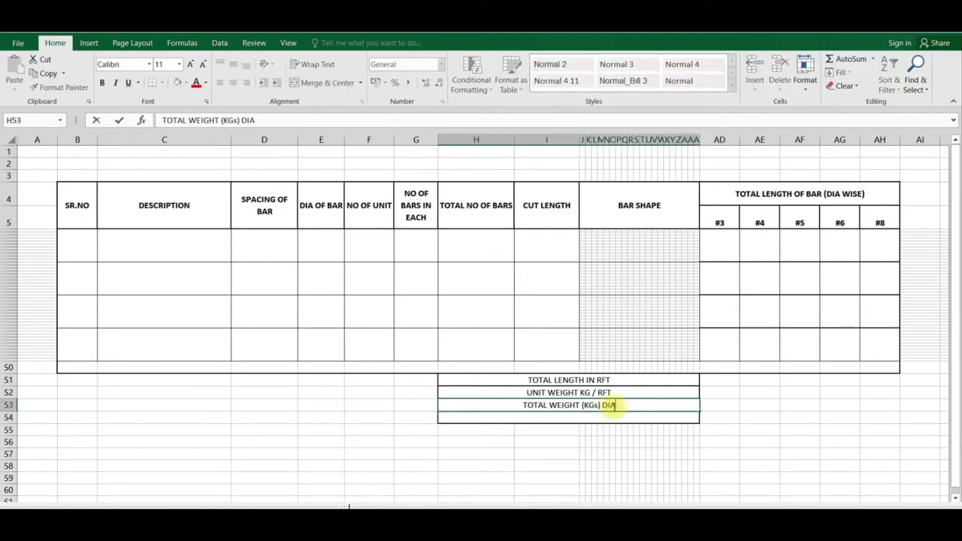
{"action": "type", "text": " WISE"}
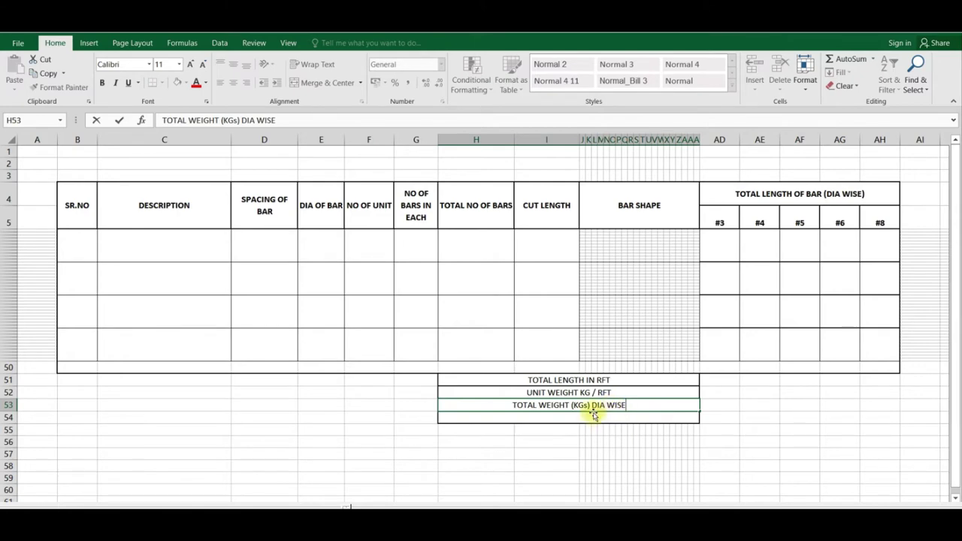
{"action": "key", "text": "Return"}
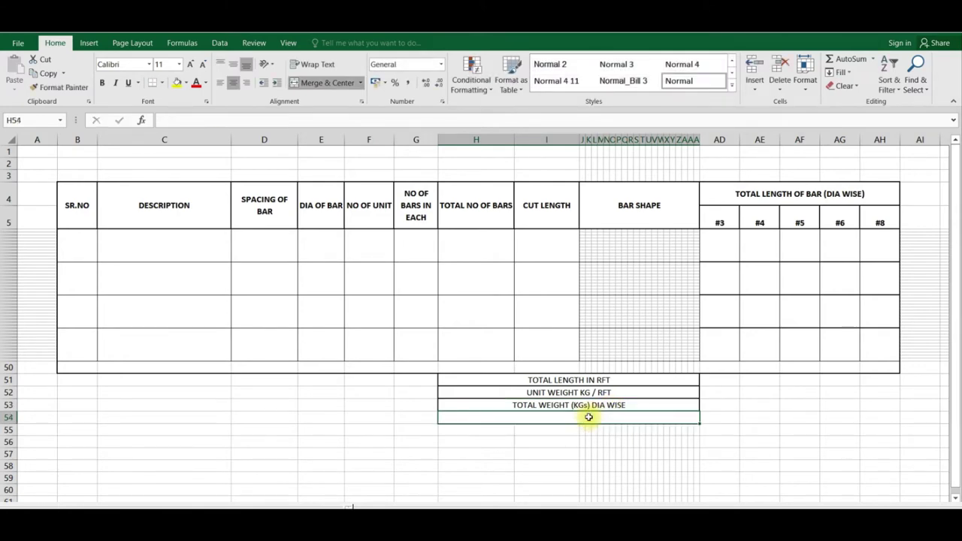
- Enter TOTAL WEIGHT in H54 and select the four labels H51:H54
{"action": "type", "text": "TAL WEIGHT"}
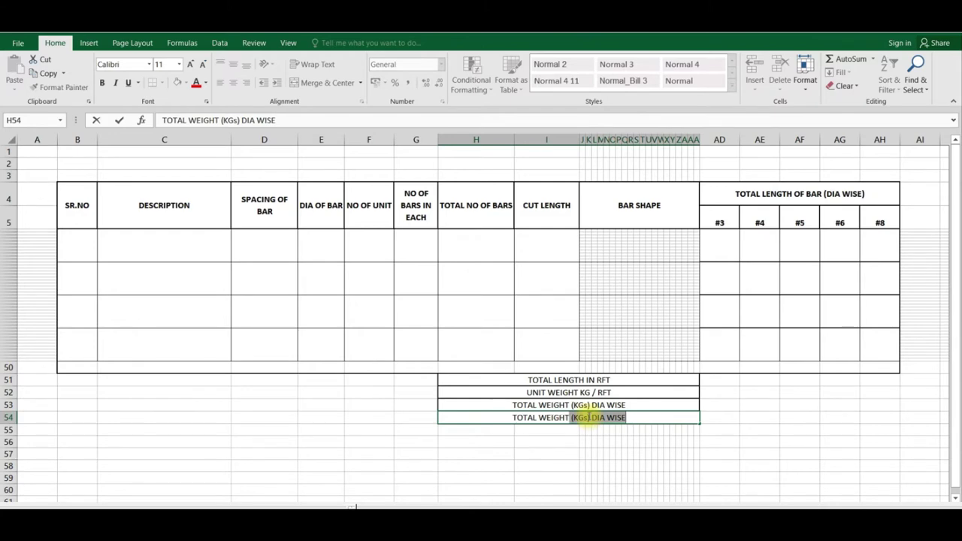
{"action": "key", "text": "BackSpace"}
{"action": "left_click", "coordinate": [588, 438]}
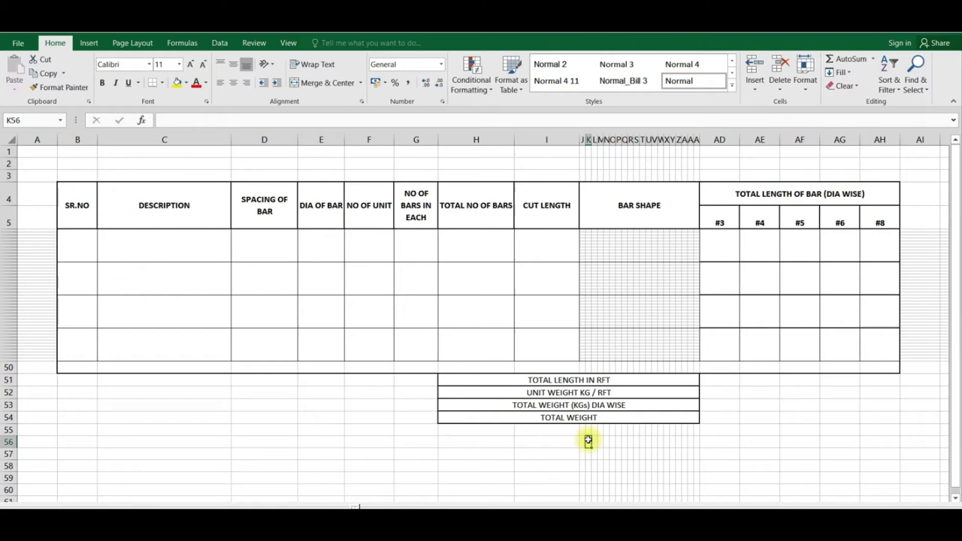
{"action": "left_click_drag", "start_coordinate": [536, 380], "coordinate": [543, 417]}
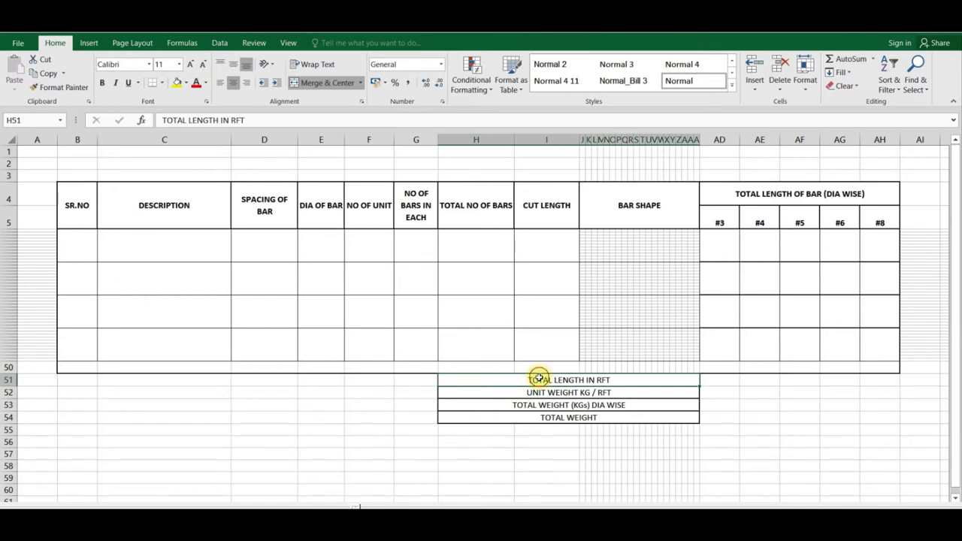
- Bold H51:H54, give AD51:AH54 outline and inside borders, then start the B1 title
{"action": "left_click", "coordinate": [103, 84]}
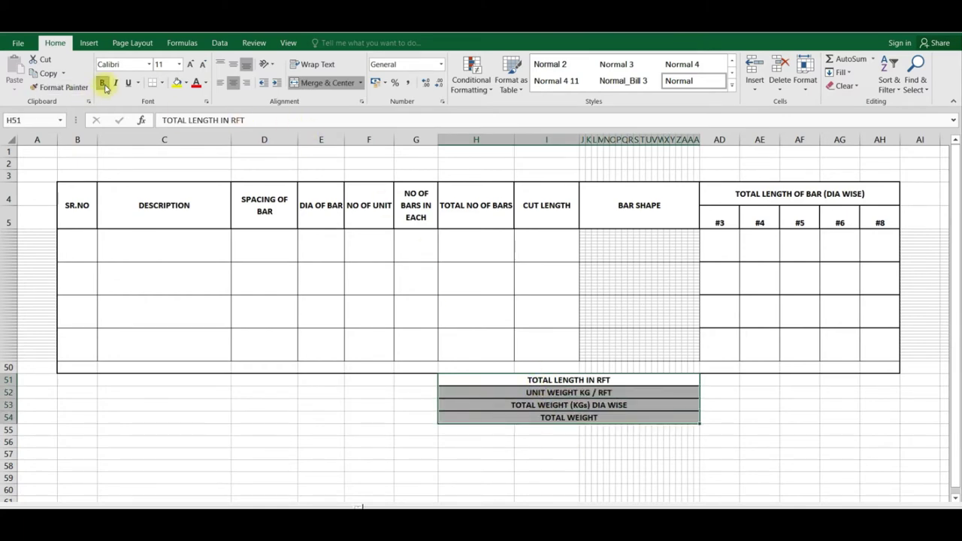
{"action": "left_click_drag", "start_coordinate": [715, 380], "coordinate": [812, 393]}
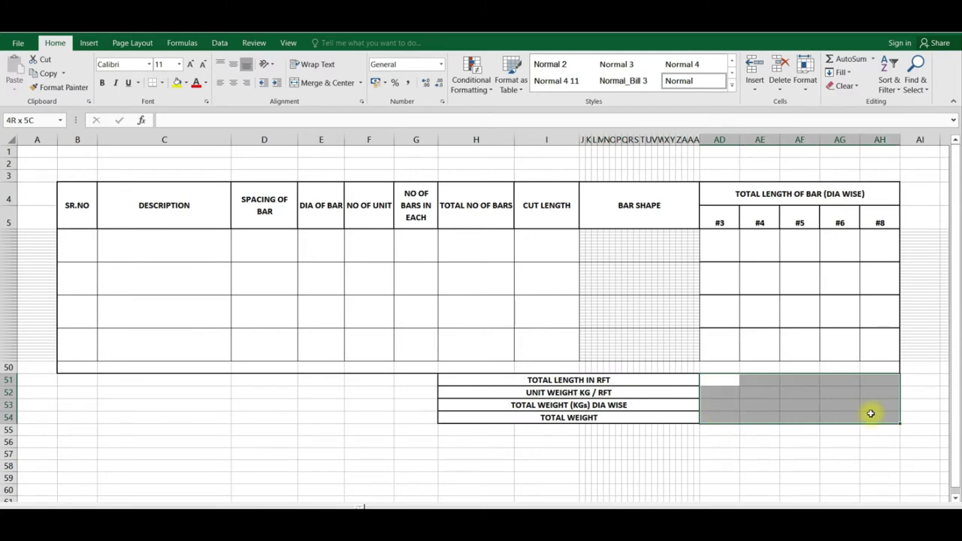
{"action": "right_click", "coordinate": [813, 393]}
{"action": "left_click", "coordinate": [848, 337]}
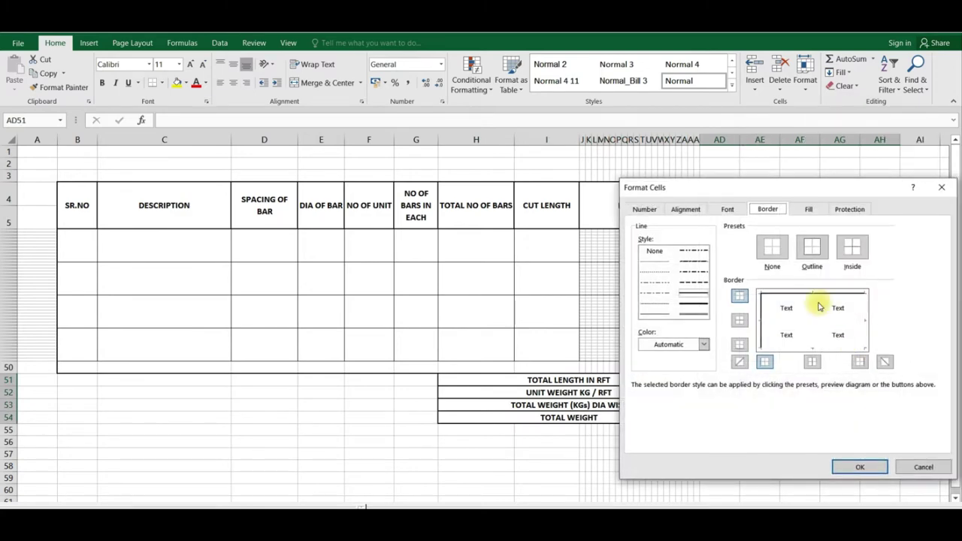
{"action": "left_click", "coordinate": [849, 249]}
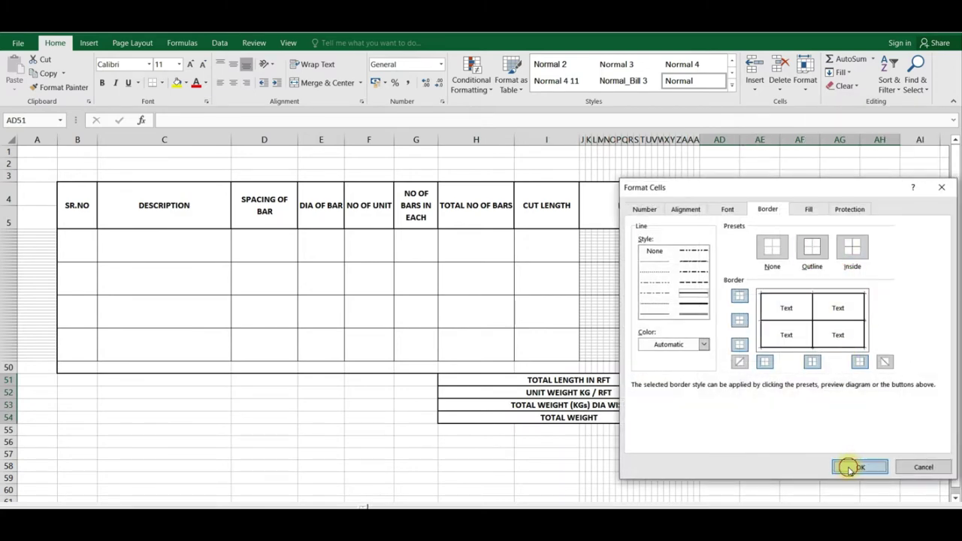
{"action": "left_click", "coordinate": [848, 467]}
{"action": "key", "text": "Left"}
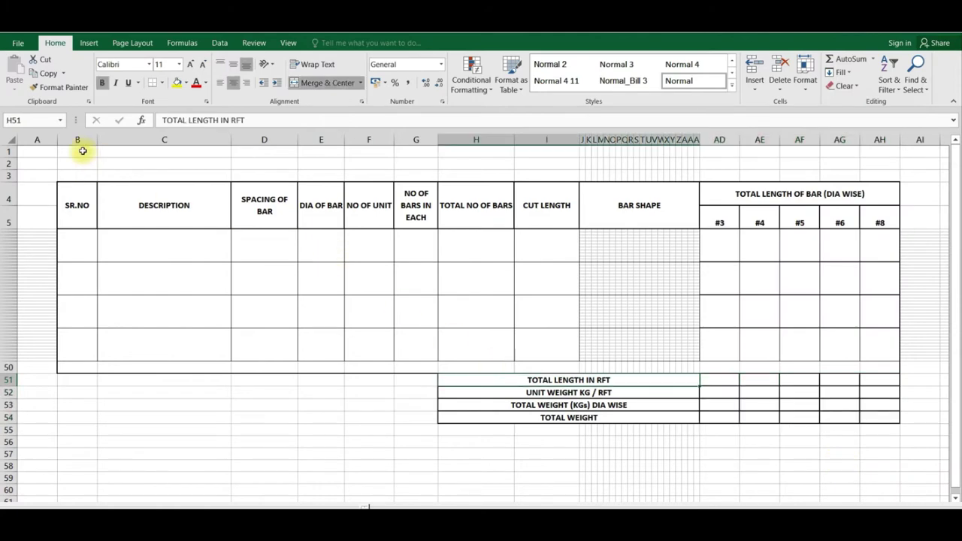
{"action": "left_click", "coordinate": [82, 151]}
{"action": "type", "text": "p"}
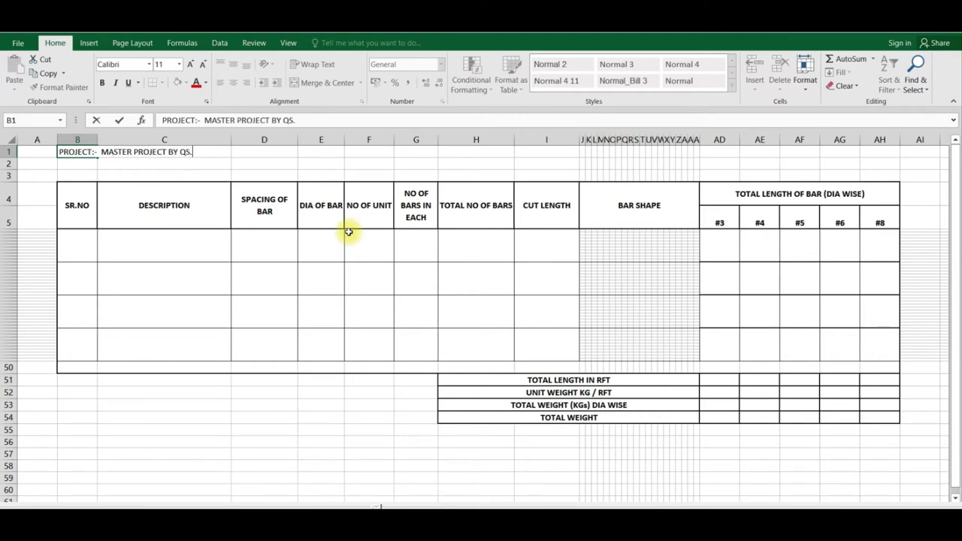
- Finish the PROJECT:- MASTER PROJECT BY QS.PK title in B1 and enter ACTIVITY :- BBS OF FOUNDATION in B3
{"action": "left_click", "coordinate": [328, 266]}
{"action": "left_click", "coordinate": [89, 176]}
{"action": "type", "text": "ACTIVITY :-"}
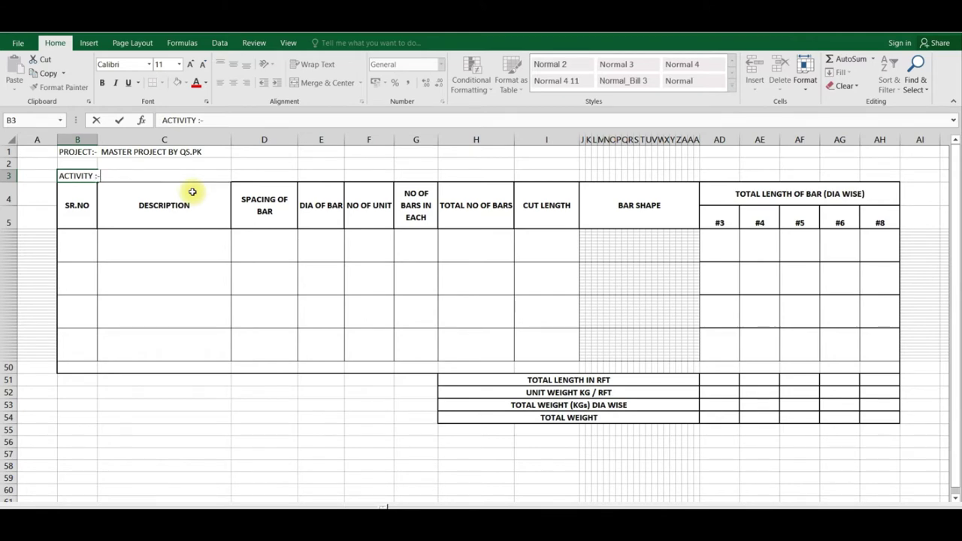
{"action": "key", "text": "Tab"}
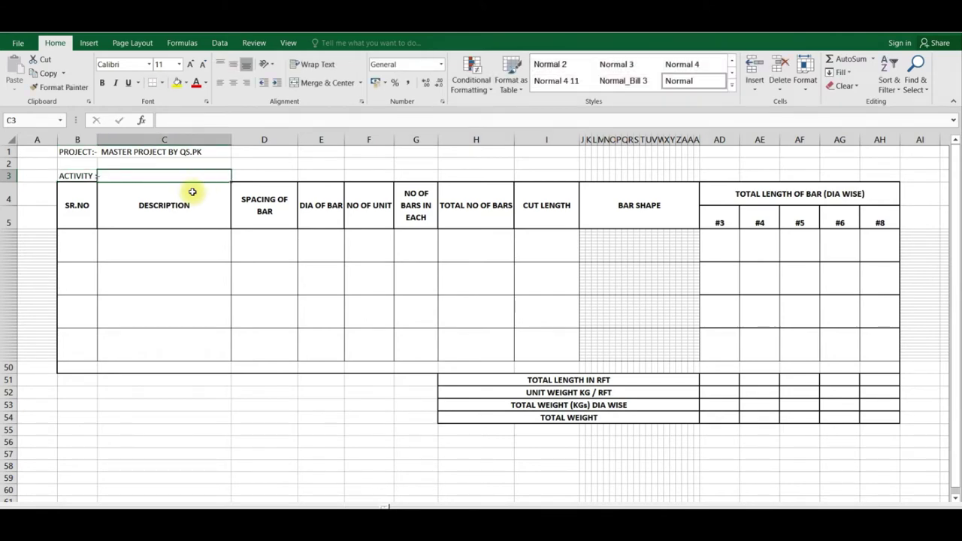
{"action": "key", "text": "Left"}
{"action": "key", "text": "F2"}
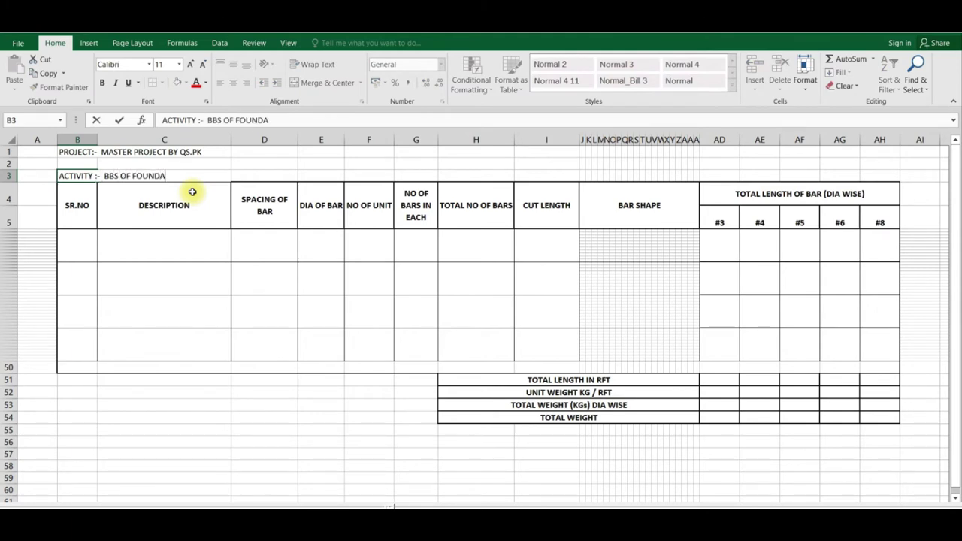
{"action": "left_click", "coordinate": [192, 192]}
- Make the PROJECT:- title and project name in B1:C1 bold and underlined
{"action": "left_click", "coordinate": [76, 151]}
{"action": "left_click_drag", "start_coordinate": [97, 152], "coordinate": [59, 152]}
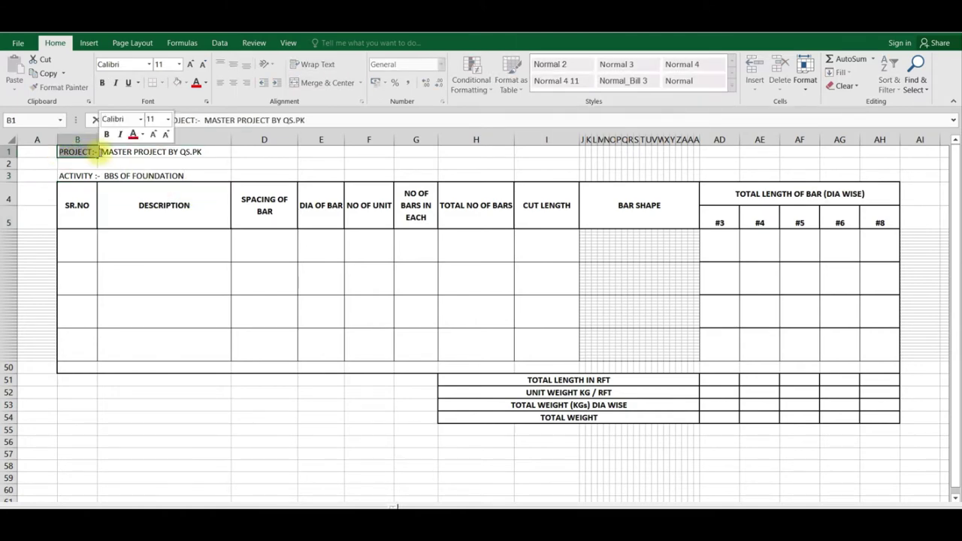
{"action": "left_click", "coordinate": [102, 82]}
{"action": "left_click", "coordinate": [130, 82]}
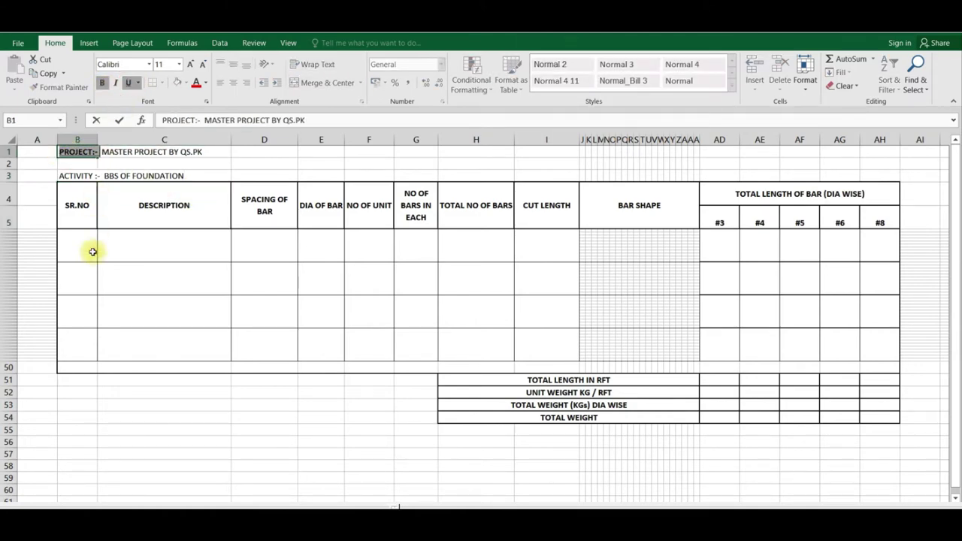
{"action": "left_click", "coordinate": [134, 242]}
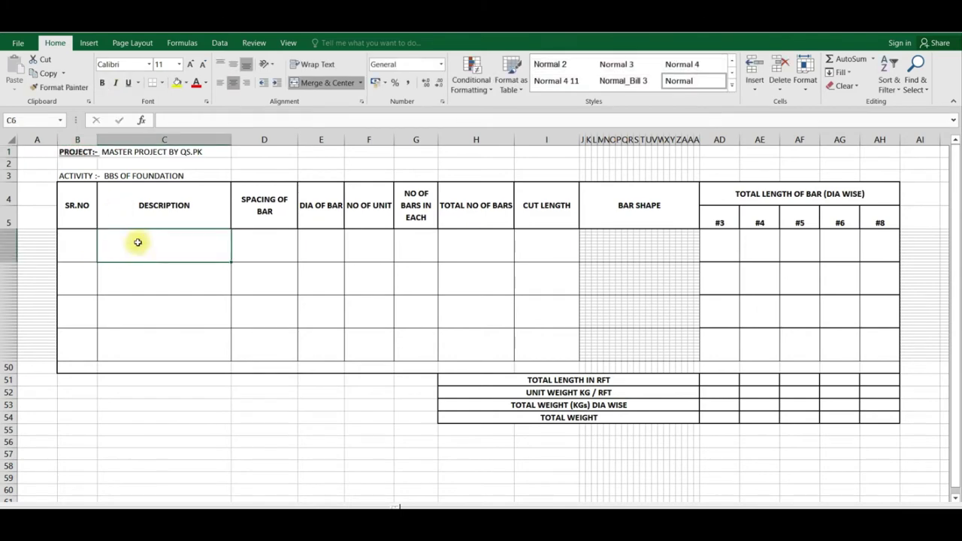
{"action": "left_click", "coordinate": [122, 152]}
{"action": "left_click_drag", "start_coordinate": [65, 151], "coordinate": [150, 152]}
{"action": "left_click", "coordinate": [102, 83]}
{"action": "left_click", "coordinate": [128, 83]}
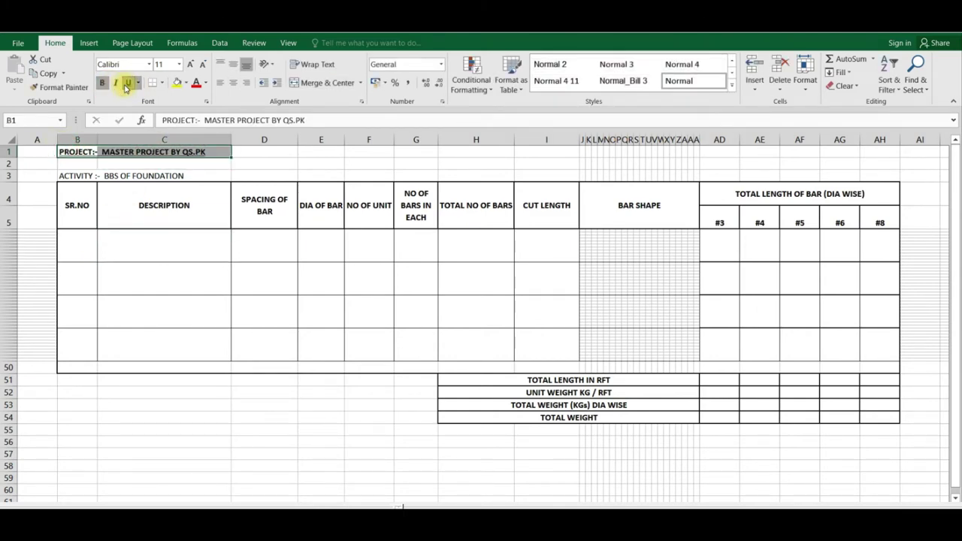
- Make the ACTIVITY :- text in B3 bold
{"action": "left_click", "coordinate": [83, 177]}
{"action": "double_click", "coordinate": [89, 177]}
{"action": "left_click_drag", "start_coordinate": [98, 176], "coordinate": [58, 176]}
{"action": "left_click", "coordinate": [102, 83]}
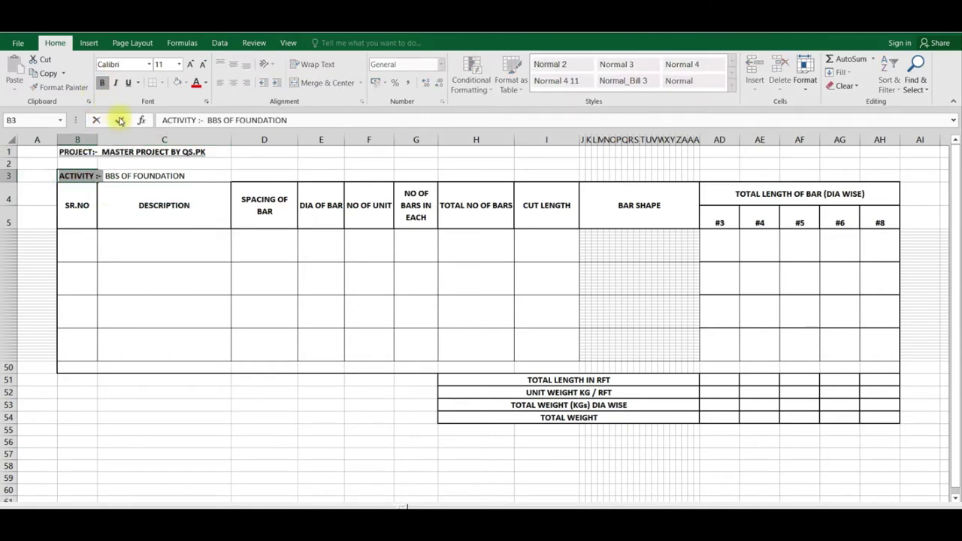
{"action": "left_click", "coordinate": [155, 275]}
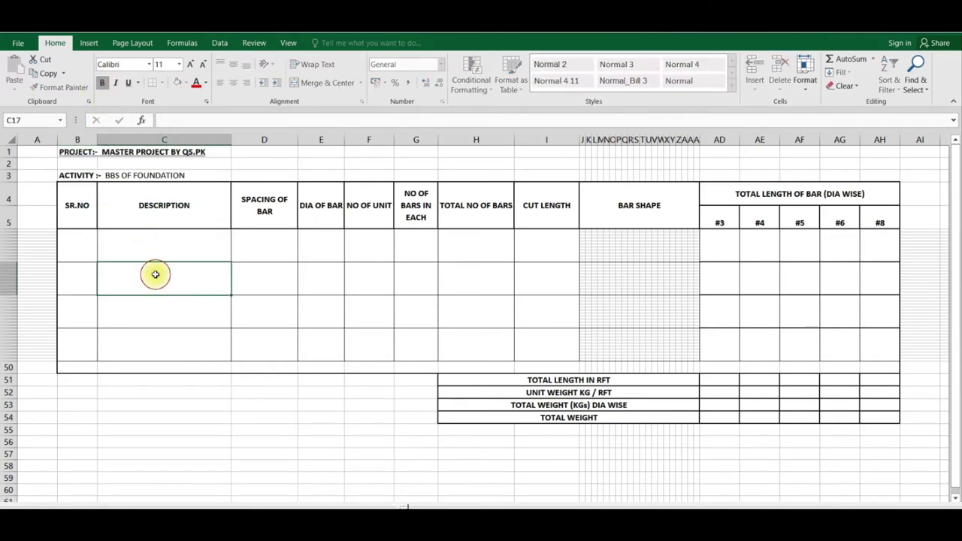
- Enlarge the B1 project title font several sizes and the B3 activity label one size
{"action": "left_click", "coordinate": [78, 152]}
{"action": "left_click", "coordinate": [191, 65]}
{"action": "left_click", "coordinate": [191, 64]}
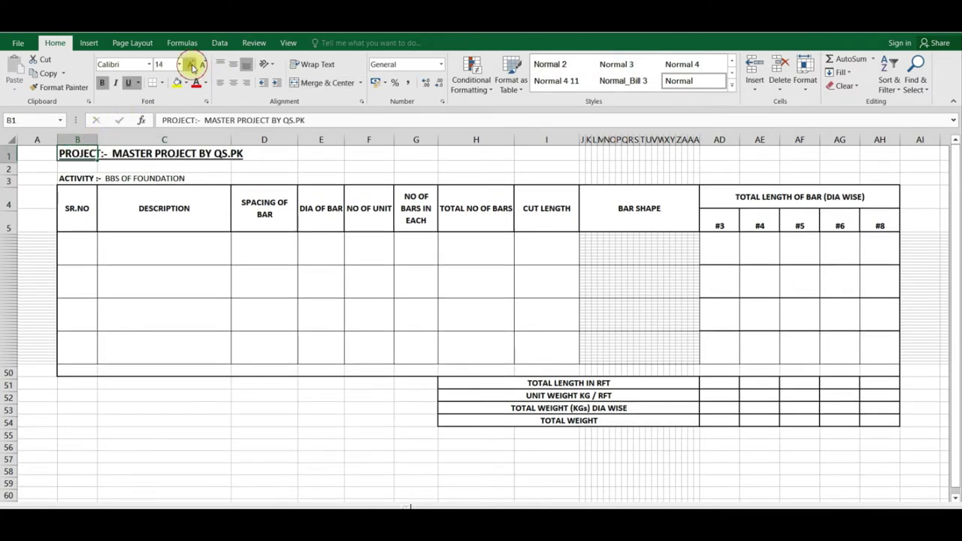
{"action": "left_click", "coordinate": [191, 65]}
{"action": "left_click", "coordinate": [170, 252]}
{"action": "left_click", "coordinate": [83, 181]}
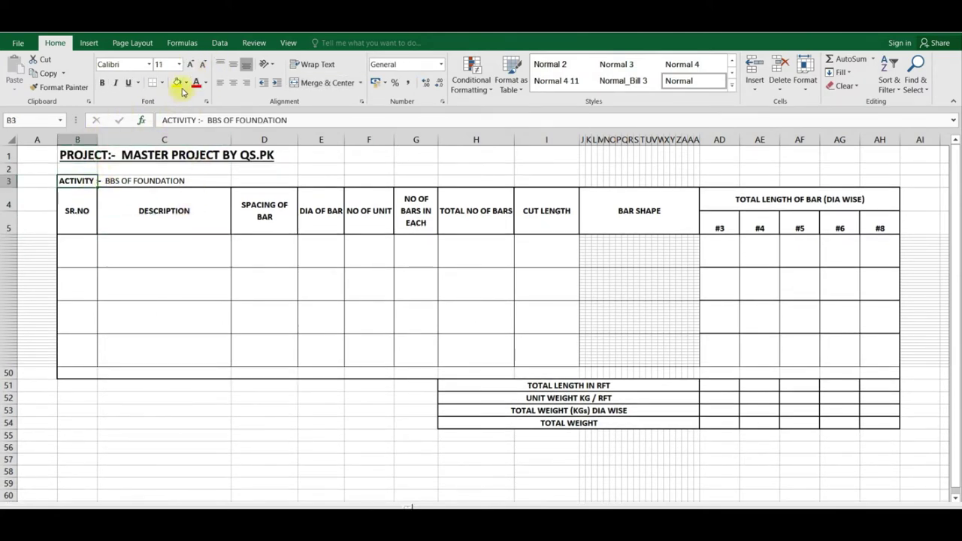
{"action": "left_click", "coordinate": [191, 64]}
- Make row 2 taller and select it across the table width from B2
{"action": "left_click", "coordinate": [196, 239]}
{"action": "left_click", "coordinate": [87, 171]}
{"action": "left_click_drag", "start_coordinate": [26, 175], "coordinate": [26, 186]}
{"action": "left_click_drag", "start_coordinate": [80, 171], "coordinate": [880, 170]}
- Merge row 2 across the table and type the BARBENDING SCHEDULE title
{"action": "left_click", "coordinate": [316, 83]}
{"action": "type", "text": "BE"}
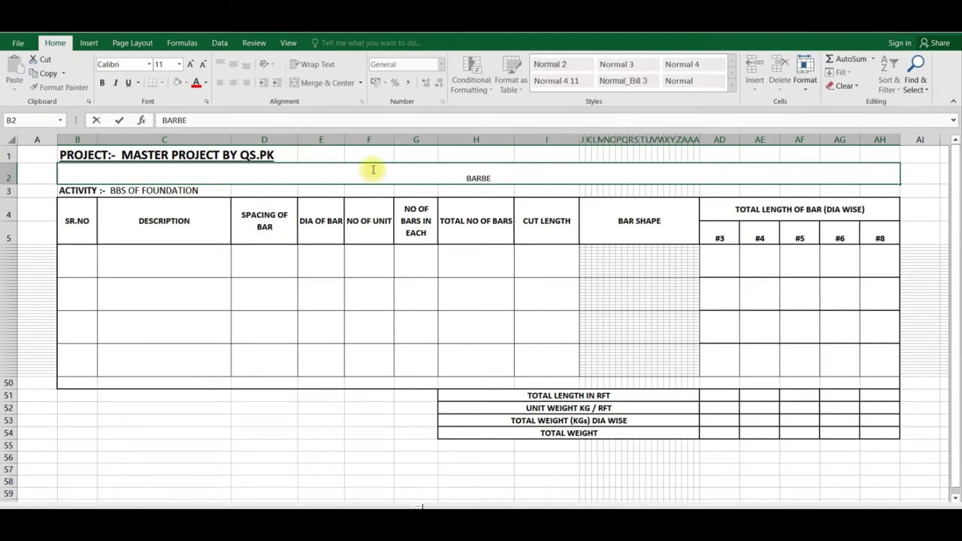
{"action": "type", "text": "NDING SCHEDULE"}
{"action": "key", "text": "Return"}
{"action": "left_click", "coordinate": [446, 180]}
- Format the title bold, underlined, 20-point Arial Rounded MT Bold
{"action": "left_click", "coordinate": [103, 82]}
{"action": "left_click", "coordinate": [129, 83]}
{"action": "left_click", "coordinate": [190, 65]}
{"action": "left_click", "coordinate": [190, 65]}
{"action": "left_click", "coordinate": [191, 65]}
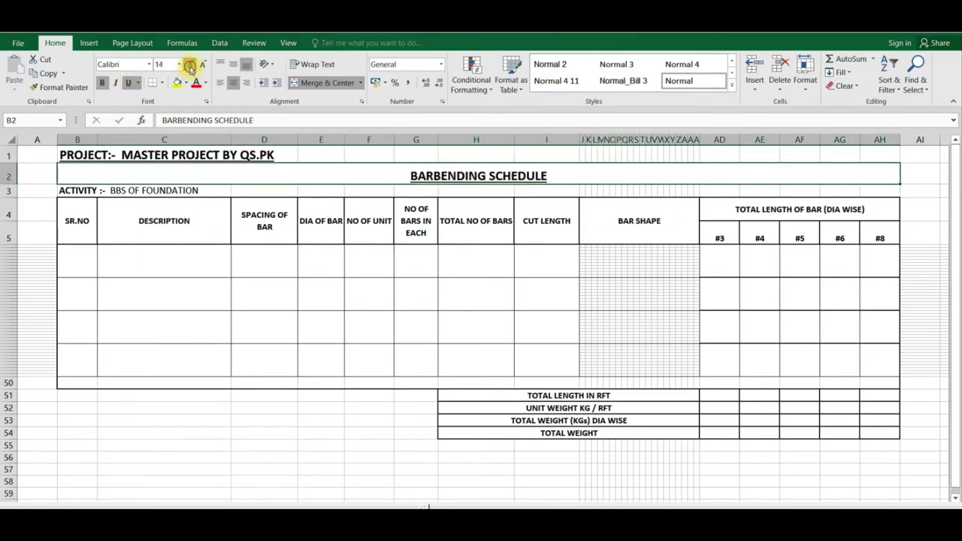
{"action": "left_click", "coordinate": [190, 65]}
{"action": "left_click", "coordinate": [191, 64]}
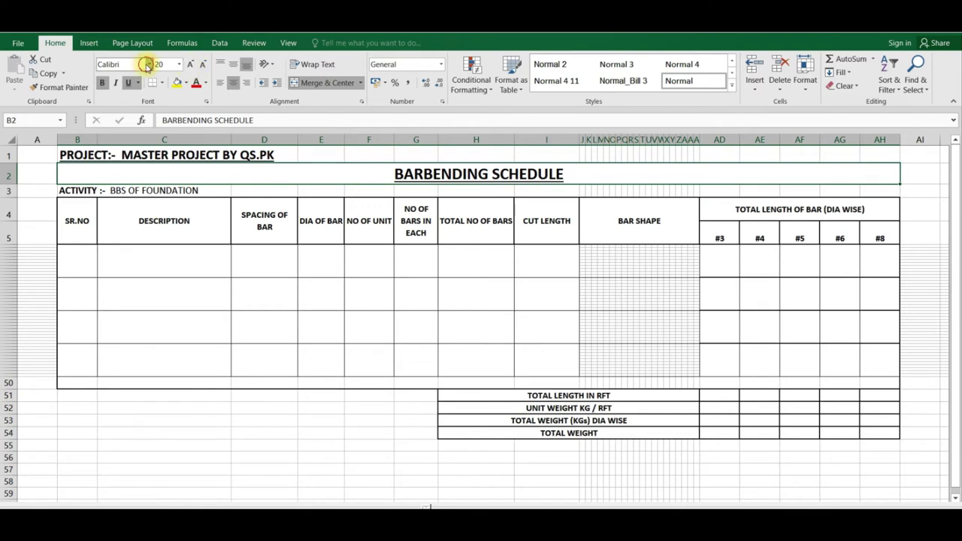
{"action": "left_click", "coordinate": [149, 64]}
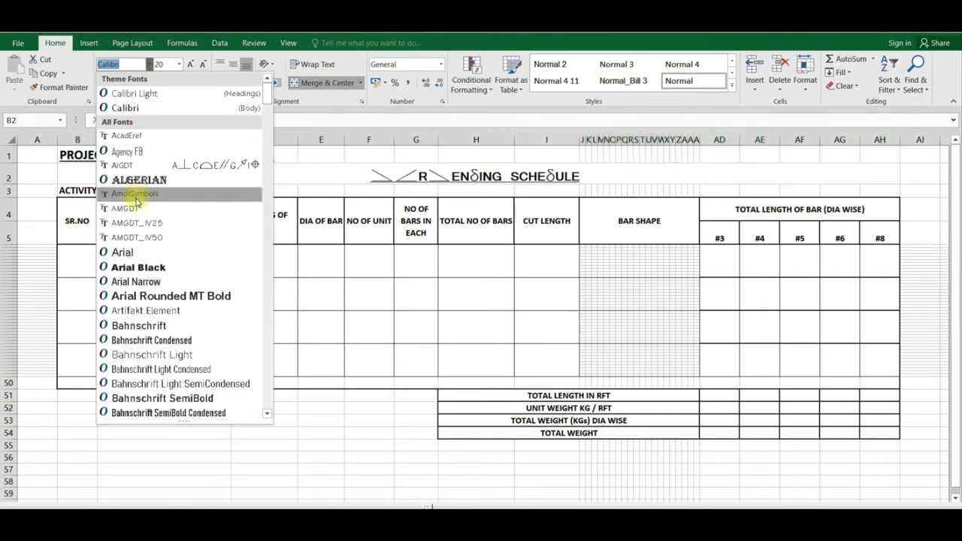
{"action": "left_click", "coordinate": [138, 296]}
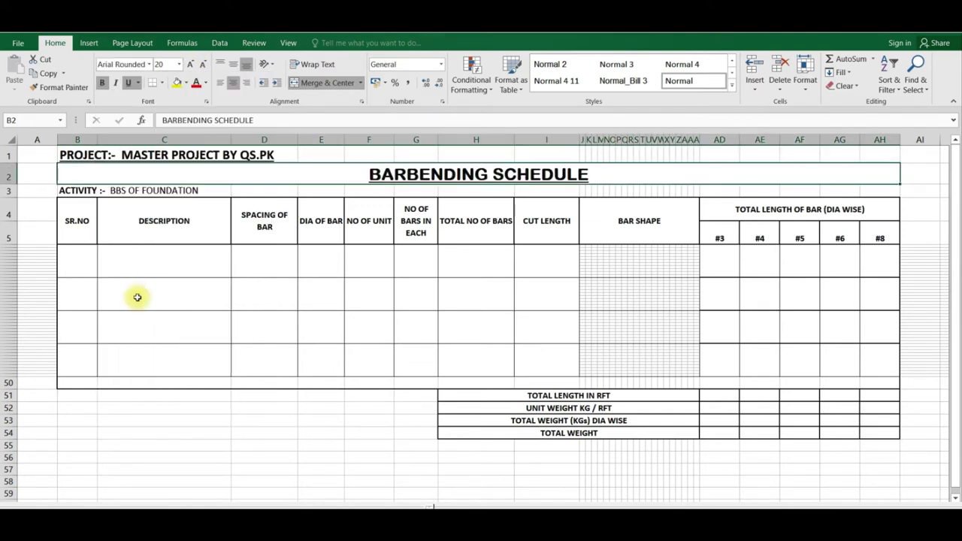
{"action": "left_click", "coordinate": [311, 286]}
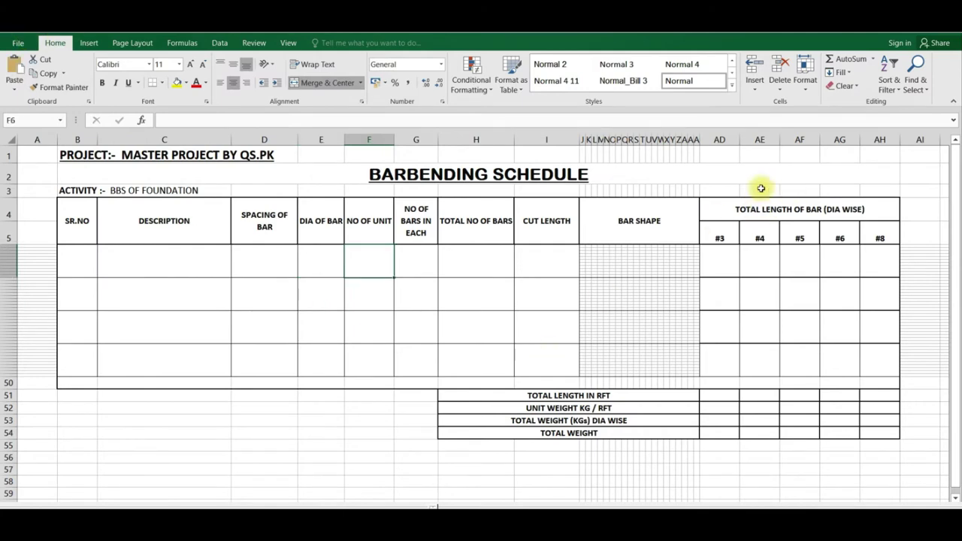
{"action": "right_click", "coordinate": [715, 173]}
- Paste the QS.PK logo and move it to the top right above the dia-wise columns
{"action": "left_click", "coordinate": [736, 221]}
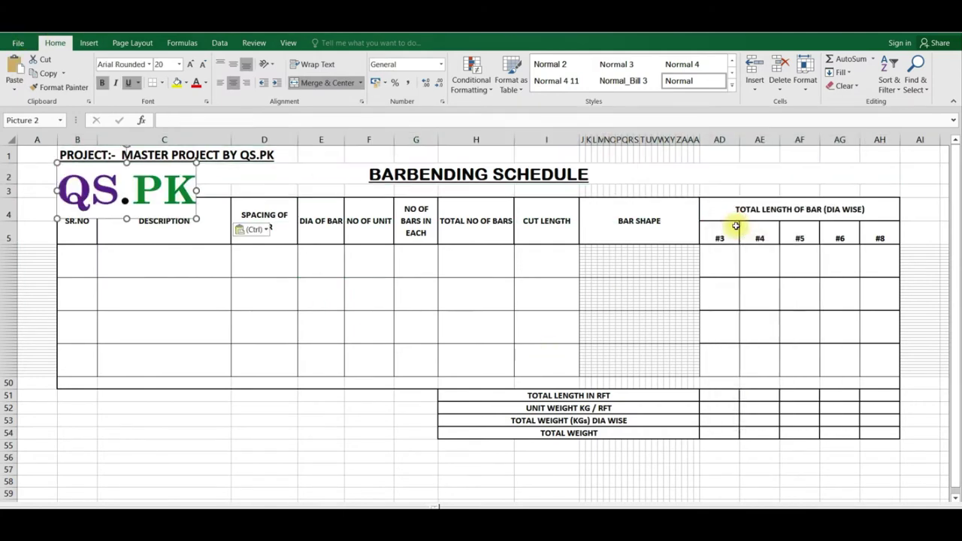
{"action": "mouse_move", "coordinate": [181, 199]}
{"action": "left_mouse_down"}
{"action": "mouse_move", "coordinate": [682, 245]}
{"action": "mouse_move", "coordinate": [842, 162]}
{"action": "left_mouse_up"}
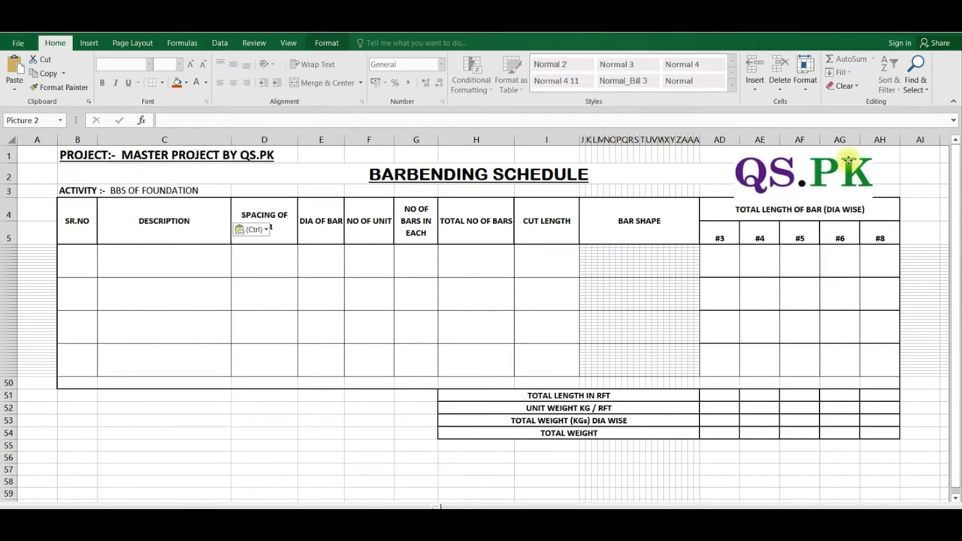
{"action": "scroll", "coordinate": [471, 287], "scroll_direction": "up", "scroll_amount": 1}
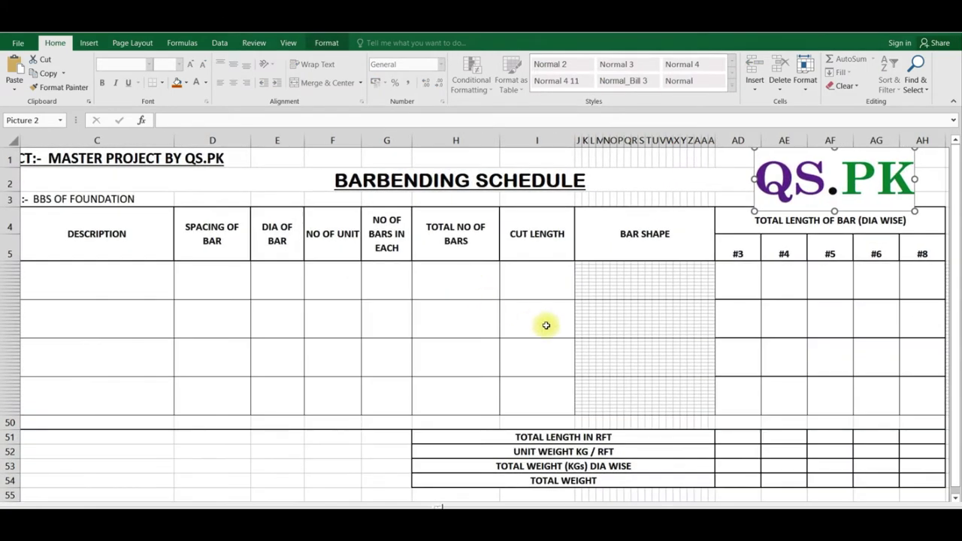
{"action": "scroll", "coordinate": [546, 326], "scroll_direction": "down", "scroll_amount": 1}
- Make rows 2 and 3 taller and shrink the logo beside the heading
{"action": "left_click_drag", "start_coordinate": [10, 185], "coordinate": [11, 196]}
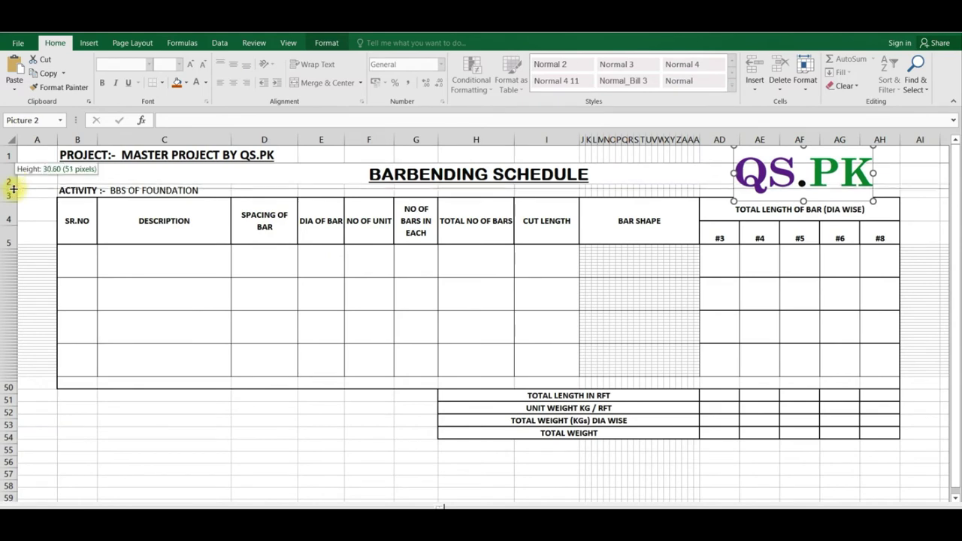
{"action": "left_click_drag", "start_coordinate": [11, 212], "coordinate": [11, 221]}
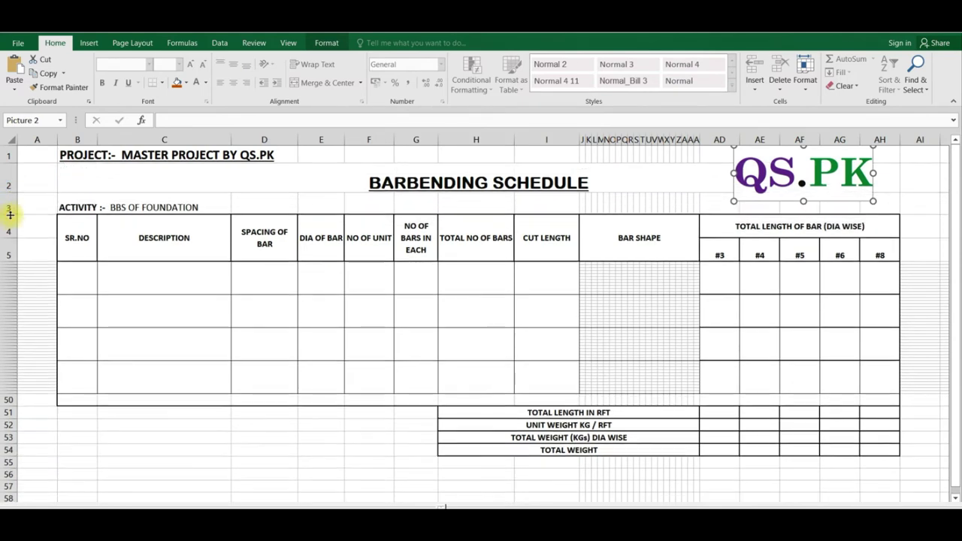
{"action": "left_click", "coordinate": [849, 170]}
{"action": "left_click_drag", "start_coordinate": [850, 170], "coordinate": [858, 172]}
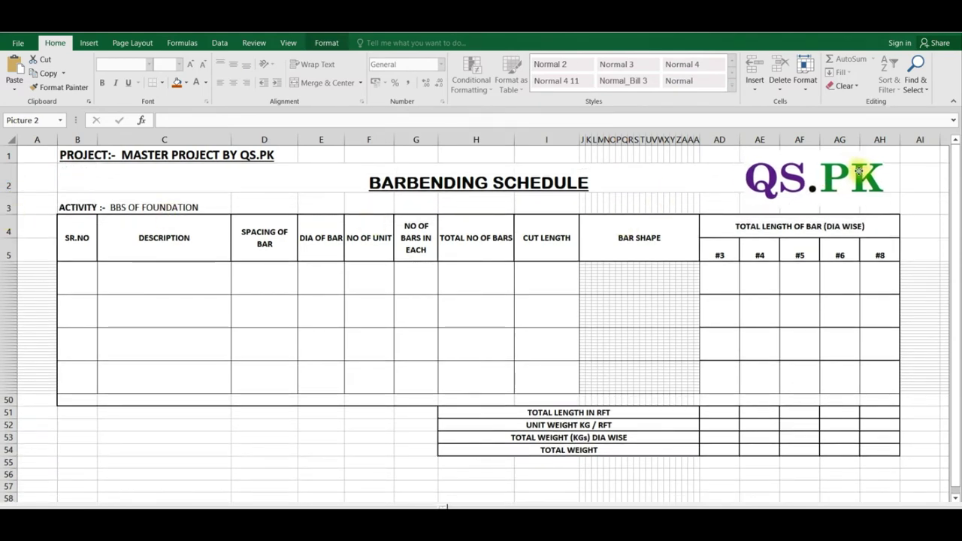
{"action": "left_click_drag", "start_coordinate": [745, 204], "coordinate": [823, 177]}
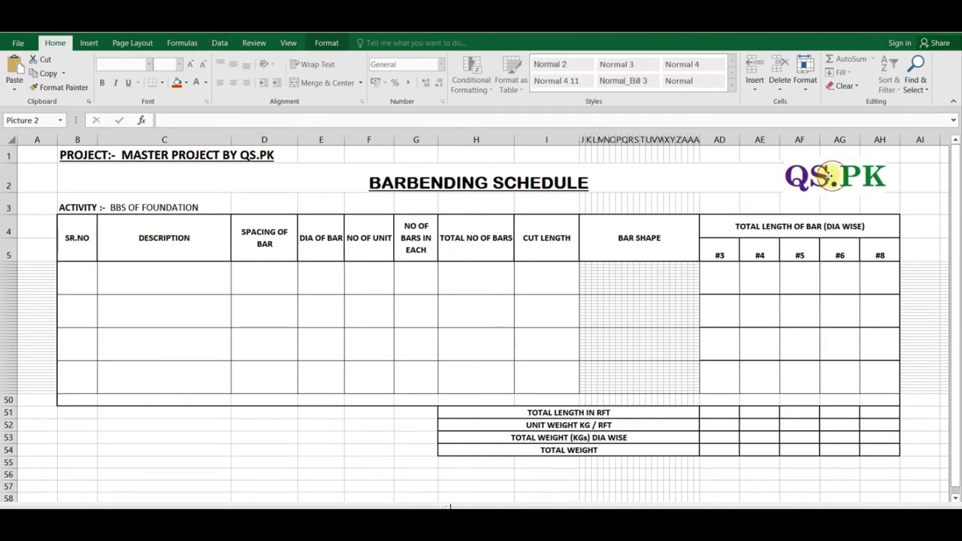
{"action": "left_click", "coordinate": [720, 203]}
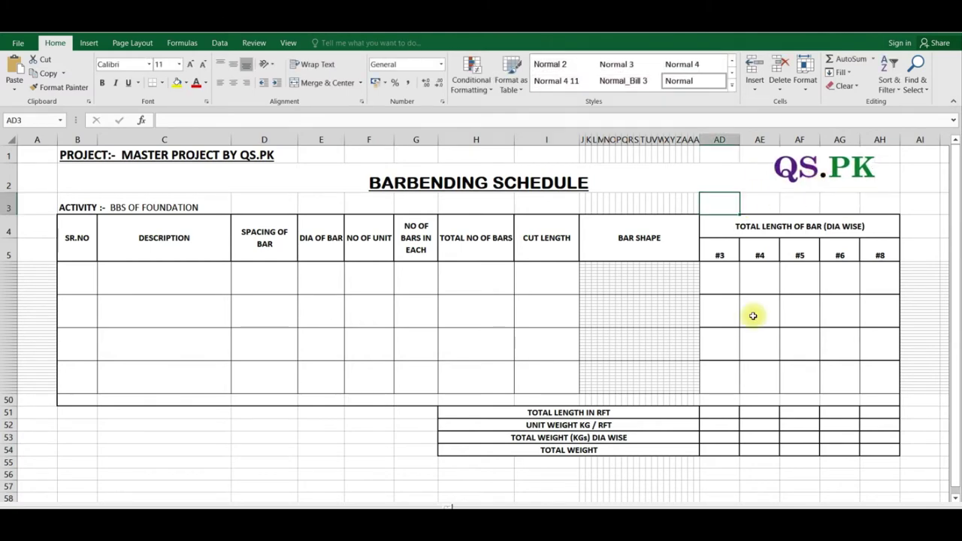
- Enter a bold DATE :- label in cell AD3
{"action": "type", "text": "DATE"}
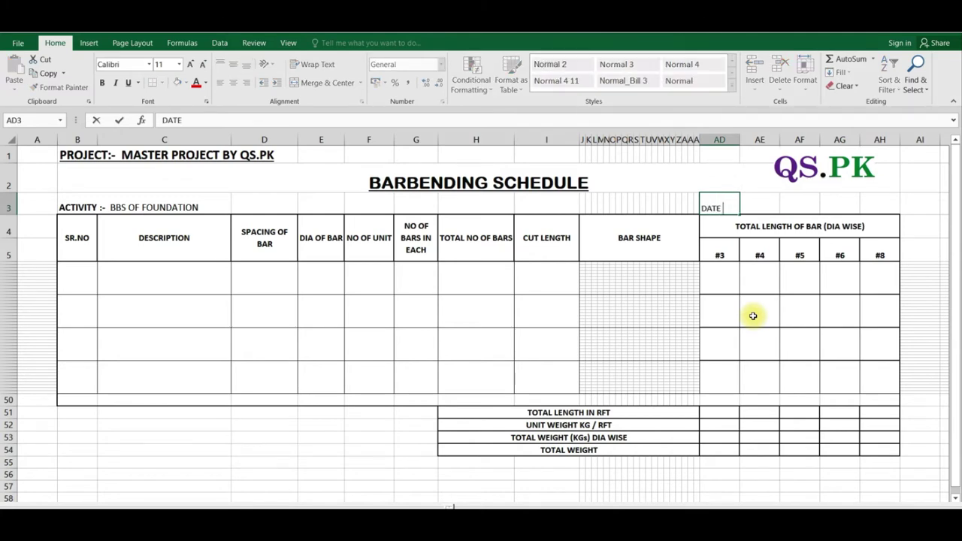
{"action": "key", "text": "Return"}
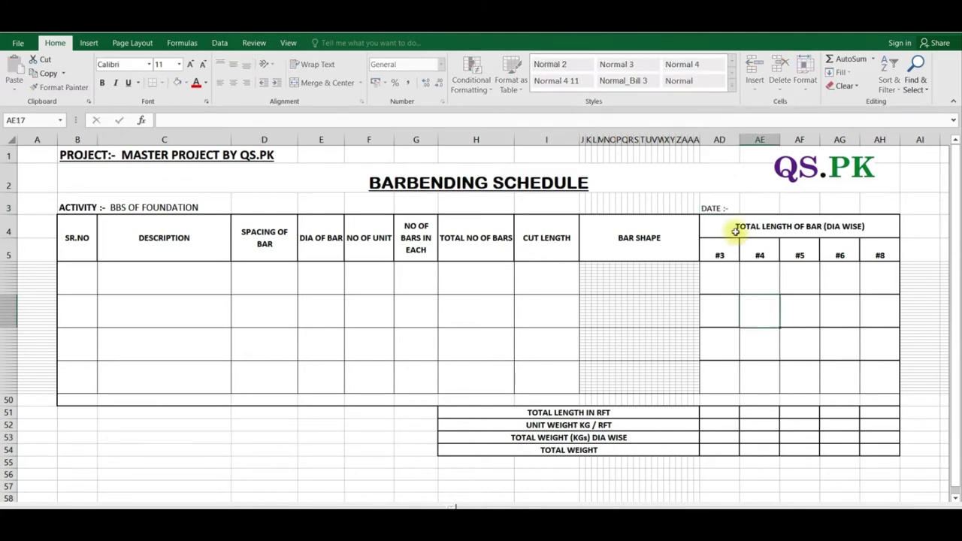
{"action": "left_click", "coordinate": [719, 209]}
{"action": "key", "text": "ctrl+b"}
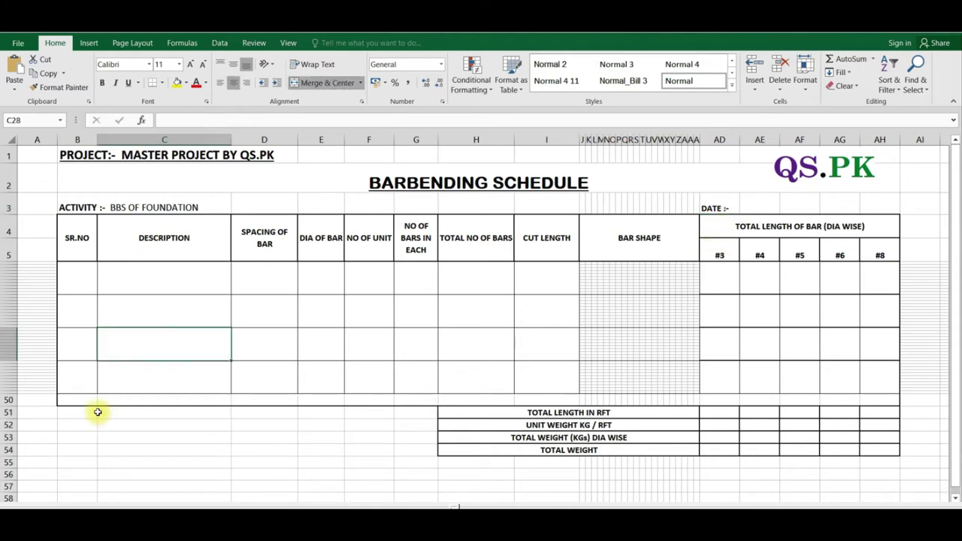
{"action": "right_click", "coordinate": [9, 400]}
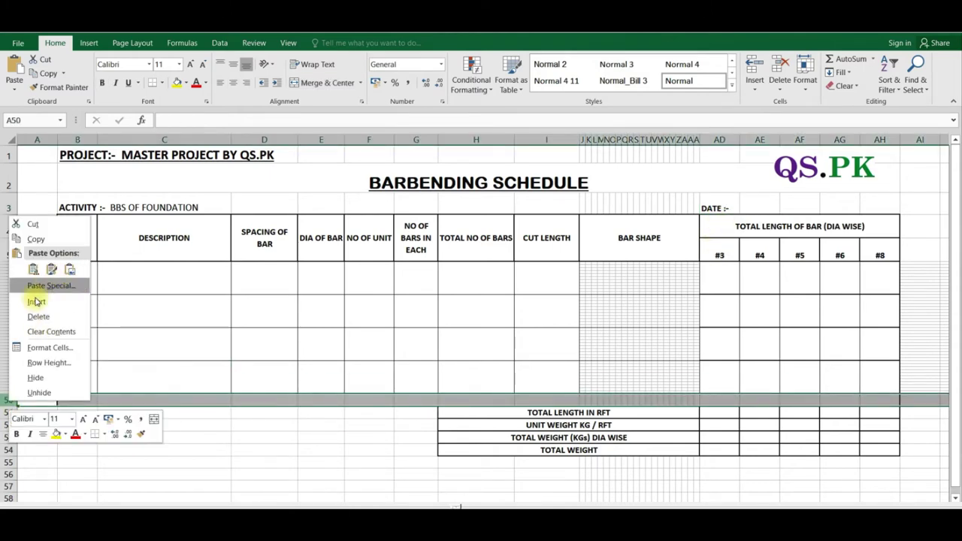
- Copy blank row 50 and insert it as a new row 6 below the headings
{"action": "left_click", "coordinate": [35, 239]}
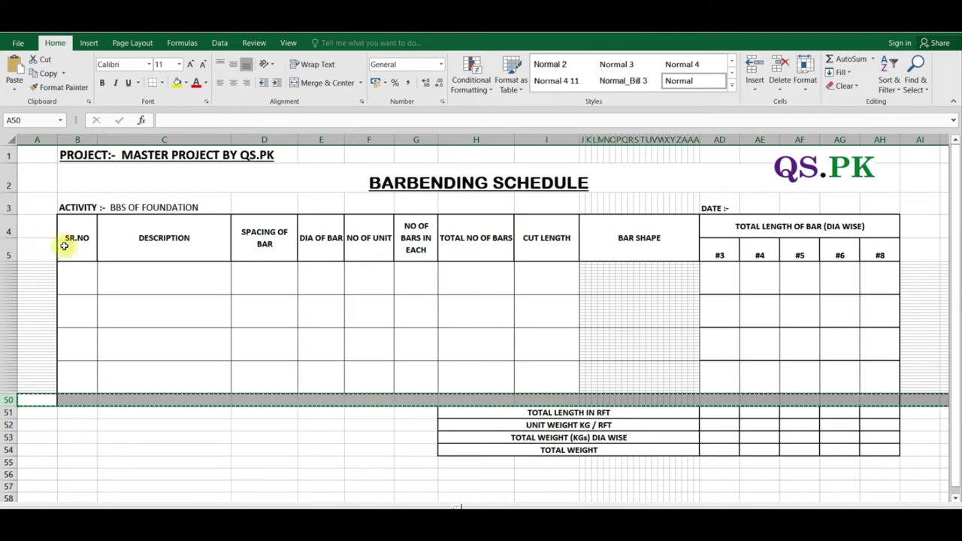
{"action": "left_click", "coordinate": [9, 262]}
{"action": "right_click", "coordinate": [9, 263]}
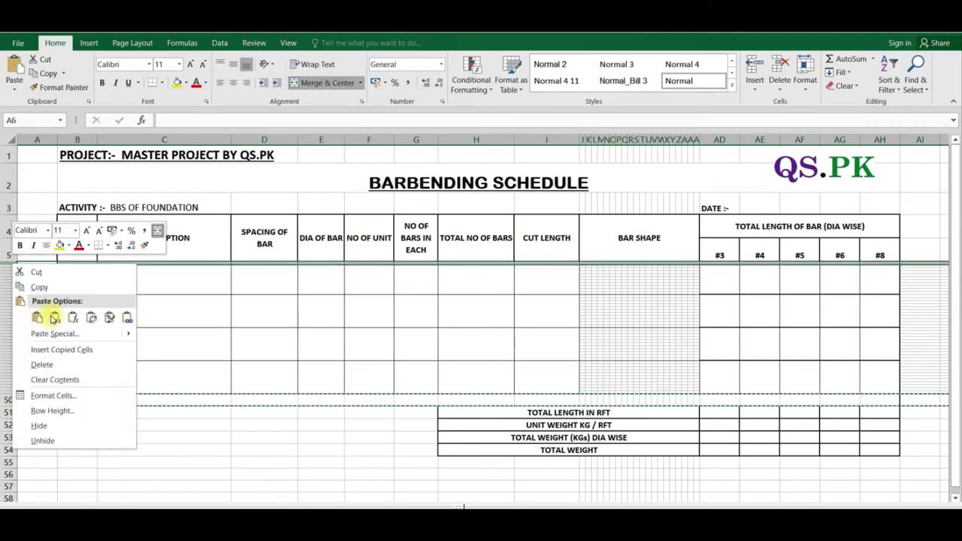
{"action": "left_click", "coordinate": [83, 348]}
{"action": "left_click", "coordinate": [151, 269]}
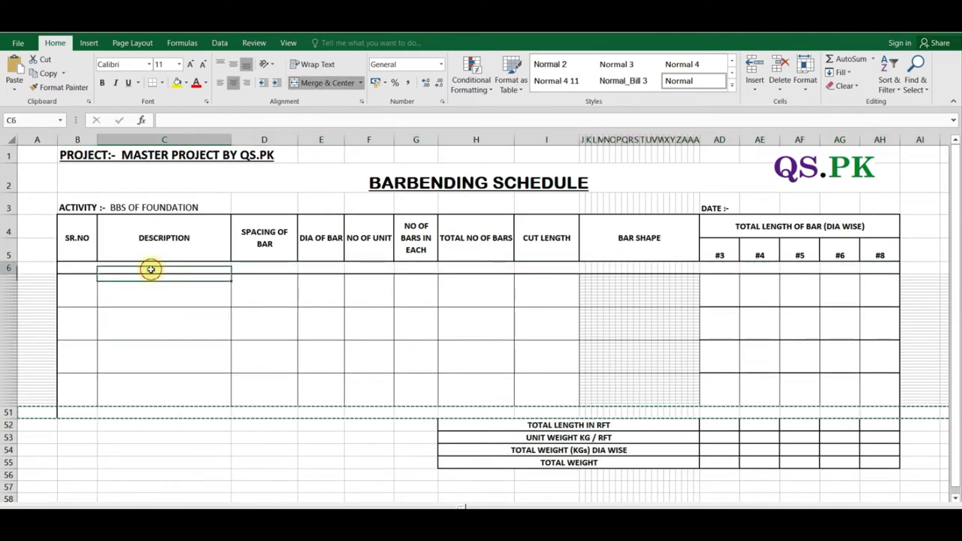
{"action": "key", "text": "Escape"}
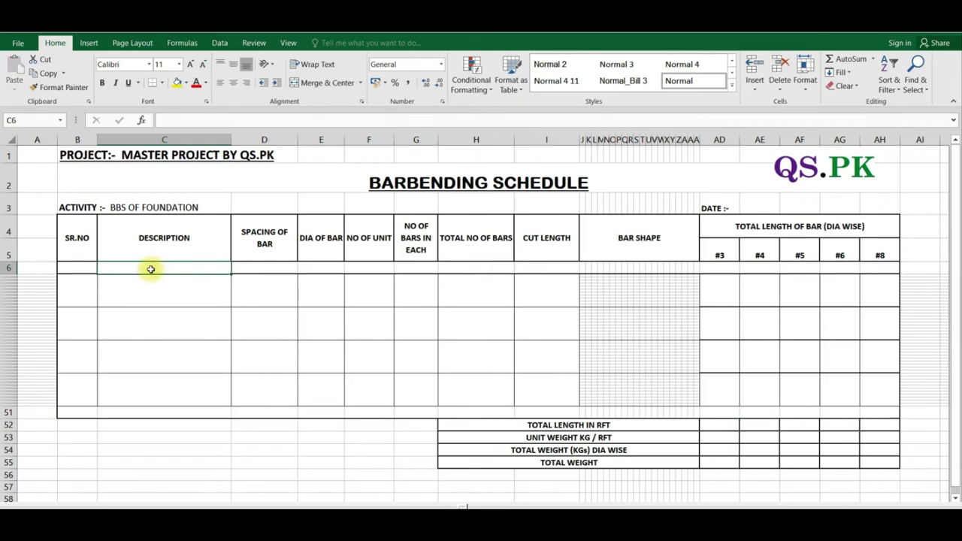
- Give B6:I6 a double-line bottom border and inside vertical borders
{"action": "left_click_drag", "start_coordinate": [75, 267], "coordinate": [558, 268]}
{"action": "right_click", "coordinate": [558, 269]}
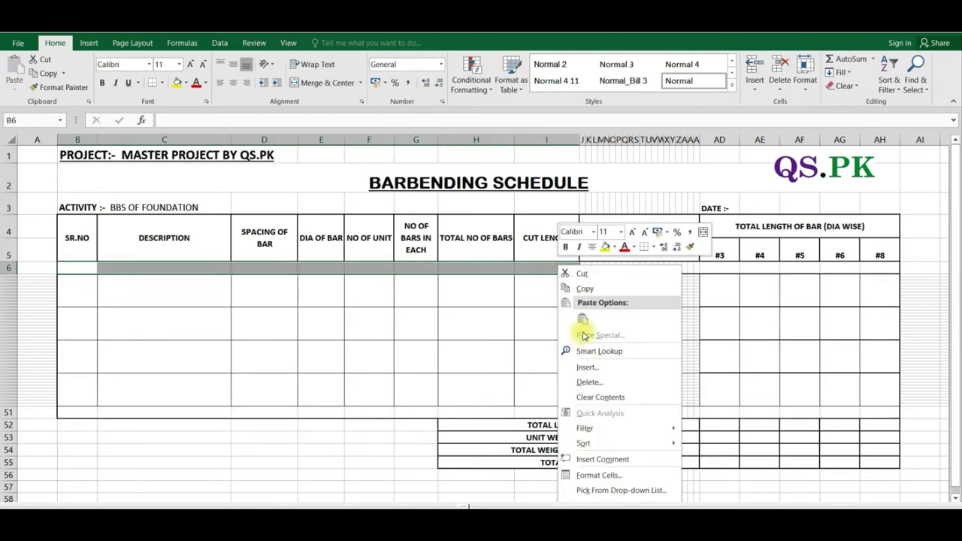
{"action": "left_click", "coordinate": [599, 475]}
{"action": "left_click", "coordinate": [602, 393]}
{"action": "left_click", "coordinate": [465, 359]}
{"action": "left_click", "coordinate": [610, 392]}
{"action": "left_click", "coordinate": [624, 409]}
{"action": "left_click", "coordinate": [642, 492]}
{"action": "left_click", "coordinate": [546, 389]}
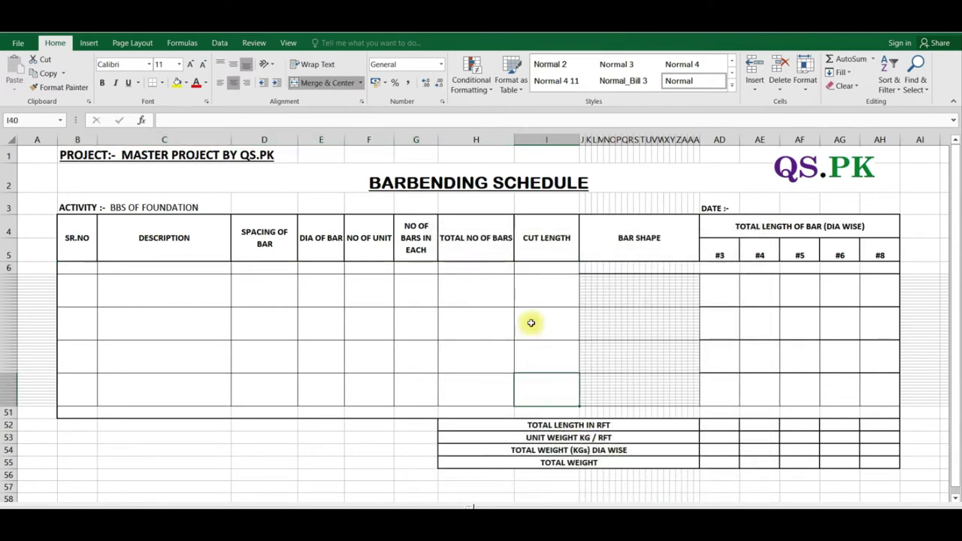
- Add inside vertical borders to row 6 across the Bar Shape columns
{"action": "mouse_move", "coordinate": [584, 268]}
{"action": "left_mouse_down"}
{"action": "mouse_move", "coordinate": [692, 269]}
{"action": "mouse_move", "coordinate": [679, 266]}
{"action": "left_mouse_up"}
{"action": "right_click", "coordinate": [679, 266]}
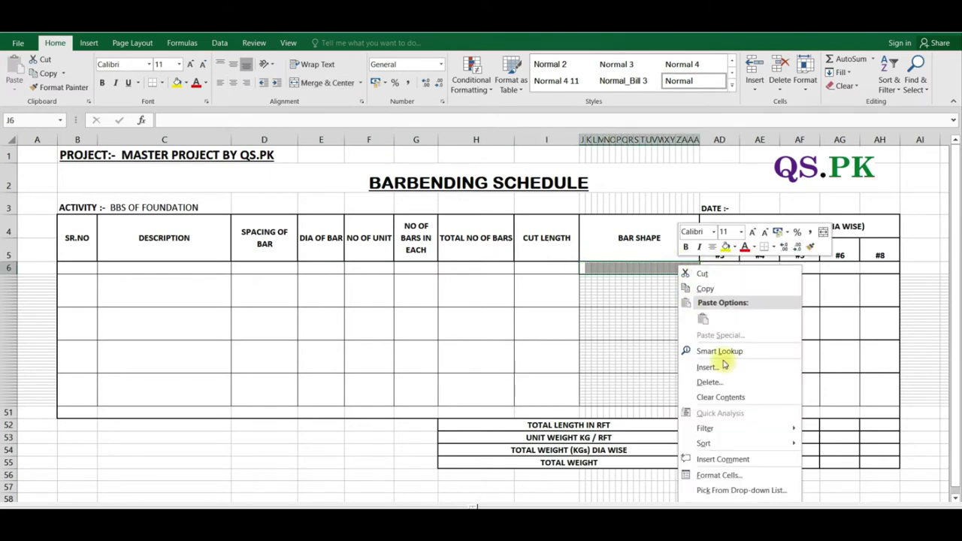
{"action": "left_click", "coordinate": [718, 475]}
{"action": "left_click", "coordinate": [802, 408]}
{"action": "left_click_drag", "start_coordinate": [683, 233], "coordinate": [572, 154]}
{"action": "left_click", "coordinate": [692, 433]}
- Add inside vertical borders to the #3–#8 cells AD6:AH6
{"action": "left_click", "coordinate": [714, 269]}
{"action": "left_click_drag", "start_coordinate": [755, 269], "coordinate": [865, 268]}
{"action": "right_click", "coordinate": [859, 268]}
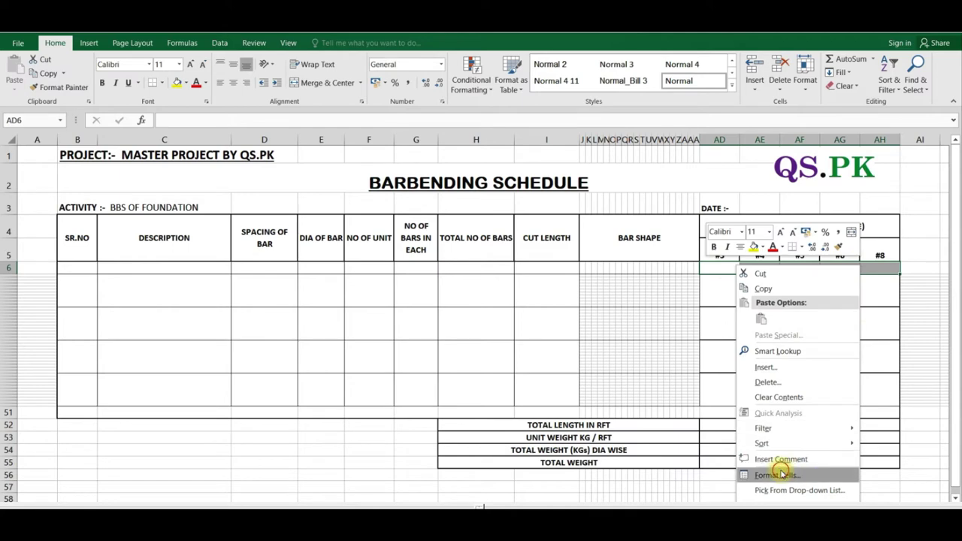
{"action": "left_click", "coordinate": [782, 473]}
{"action": "left_click", "coordinate": [800, 408]}
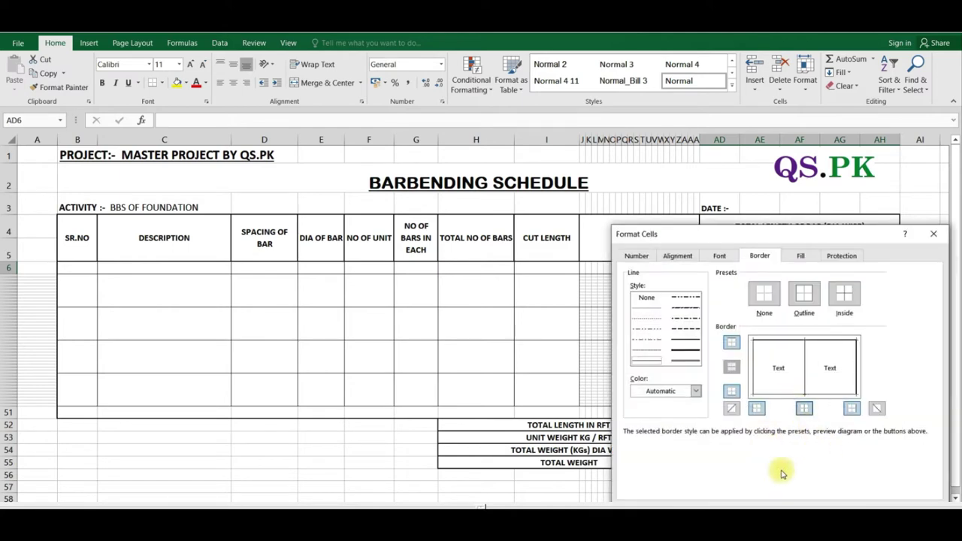
{"action": "left_click_drag", "start_coordinate": [726, 234], "coordinate": [645, 203]}
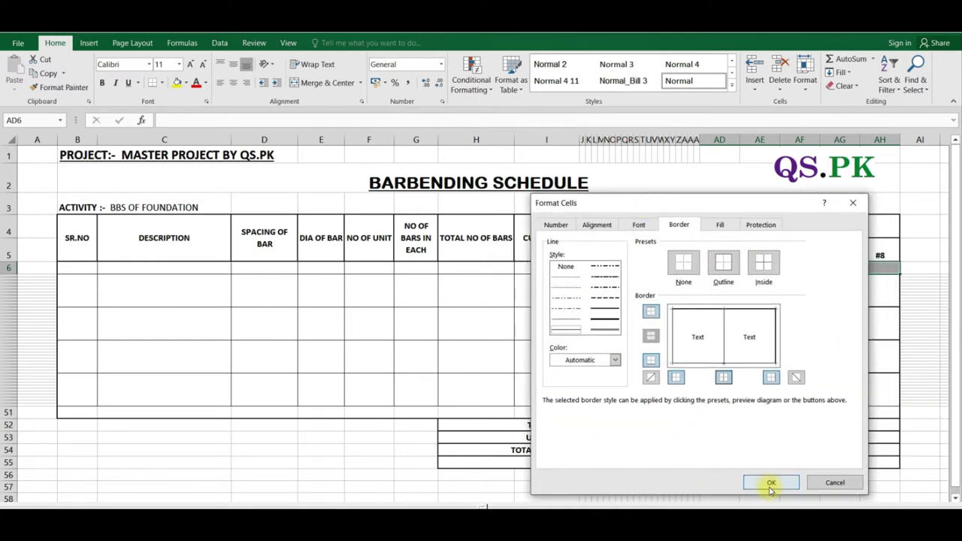
{"action": "left_click", "coordinate": [770, 485]}
{"action": "left_click", "coordinate": [785, 344]}
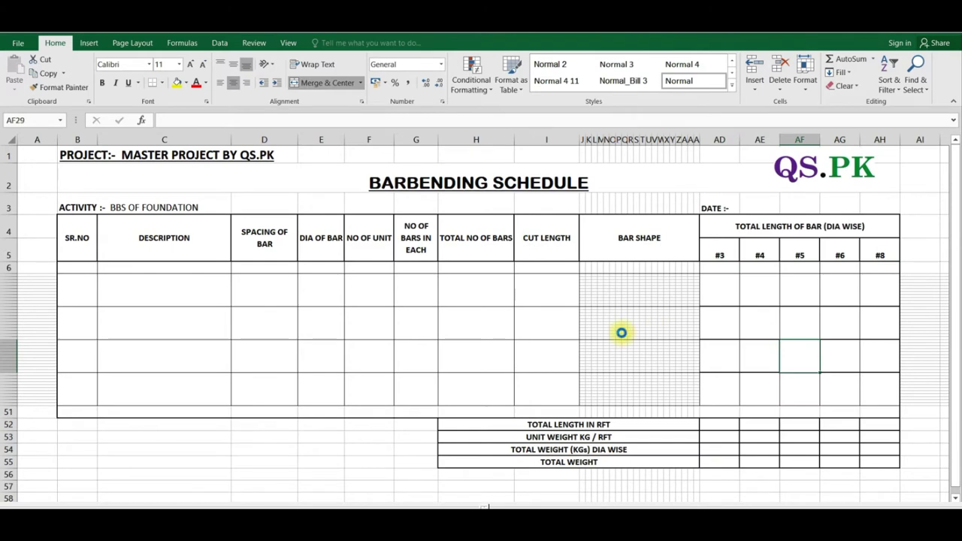
- Merge and center row 6 across the BAR SHAPE columns J–AC
{"action": "left_click_drag", "start_coordinate": [582, 268], "coordinate": [690, 269]}
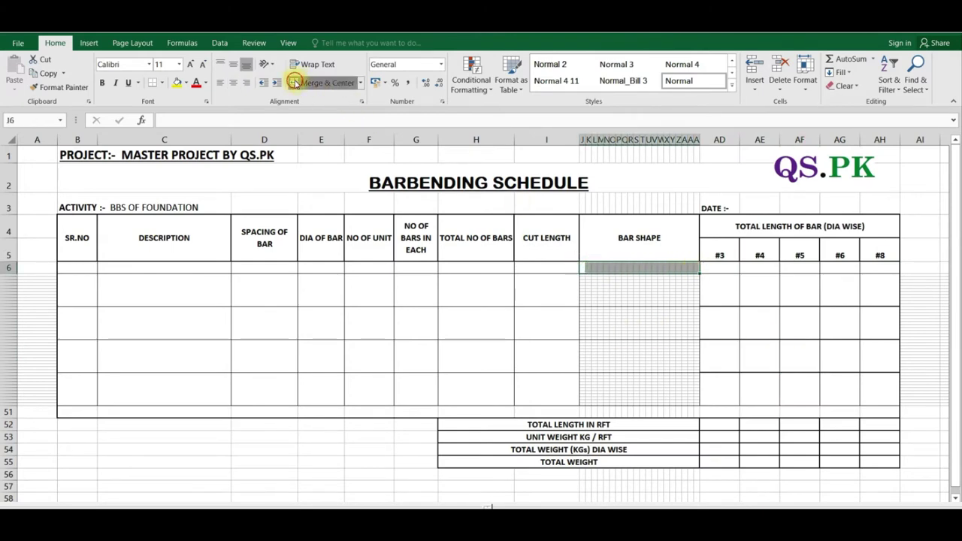
{"action": "left_click", "coordinate": [327, 83]}
{"action": "left_click", "coordinate": [368, 356]}
{"action": "left_click", "coordinate": [196, 294]}
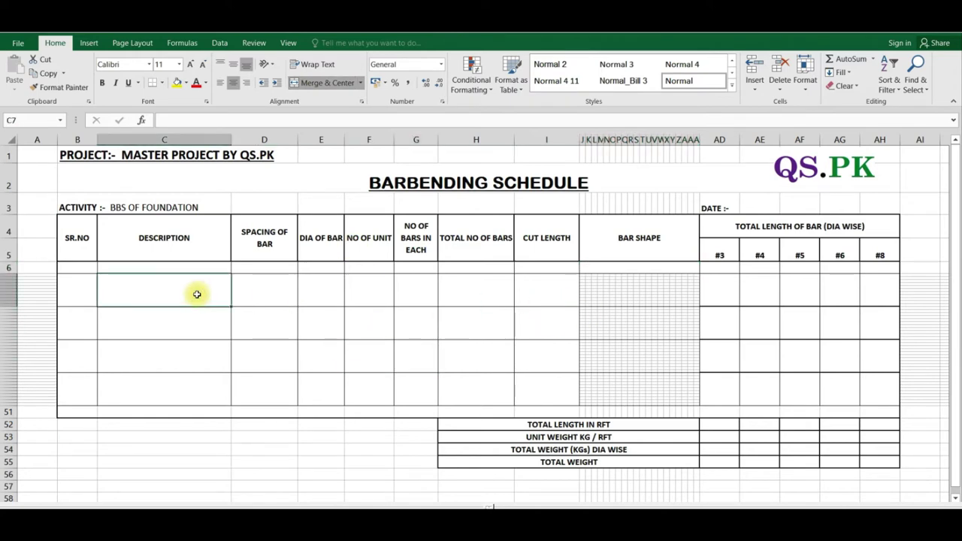
{"action": "left_click", "coordinate": [236, 394]}
{"action": "left_click", "coordinate": [121, 267]}
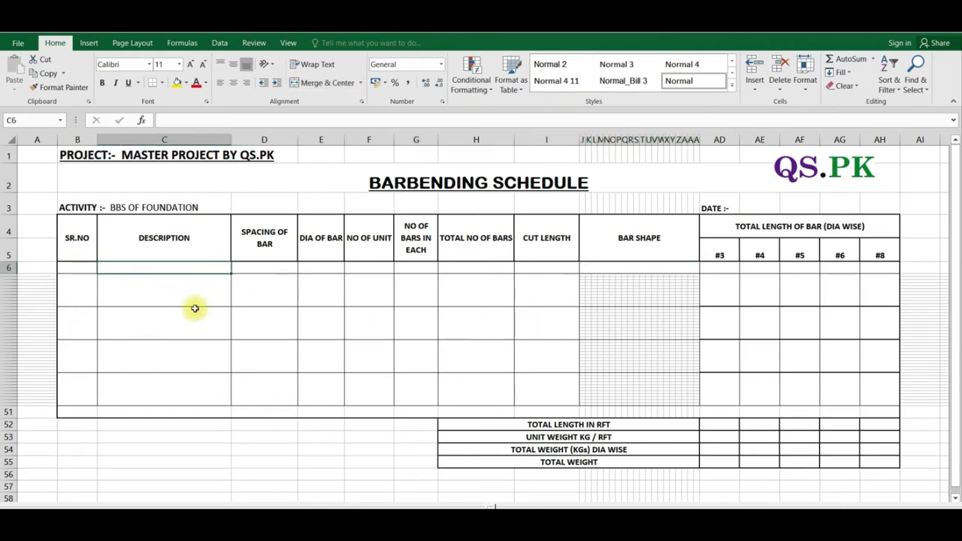
- Enter COLUMN FOOTING in C6, bold with yellow fill
{"action": "type", "text": "f"}
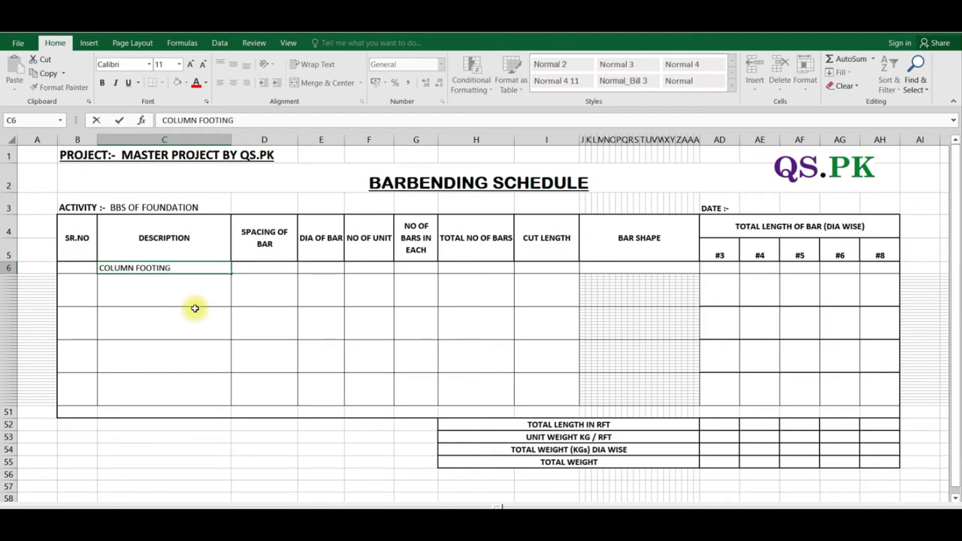
{"action": "key", "text": "Return"}
{"action": "left_click", "coordinate": [164, 269]}
{"action": "key", "text": "ctrl+b"}
{"action": "left_click", "coordinate": [179, 83]}
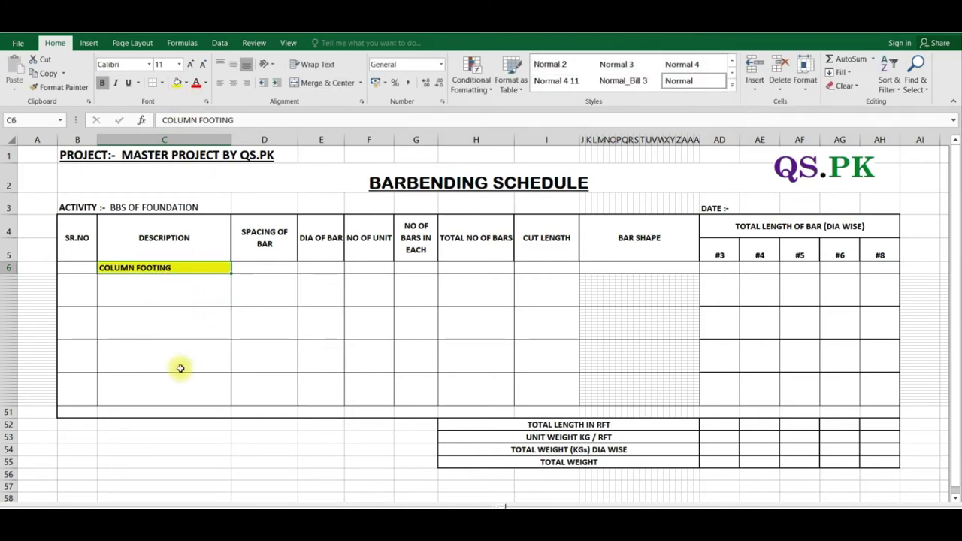
- Enter A) in B6 and center it
{"action": "left_click", "coordinate": [80, 264]}
{"action": "type", "text": "A"}
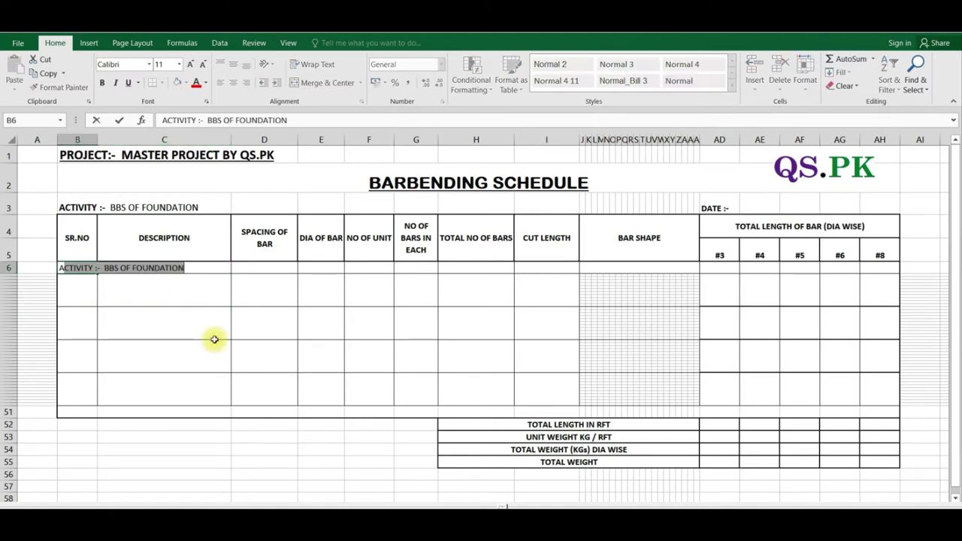
{"action": "type", "text": ")"}
{"action": "left_click", "coordinate": [212, 338]}
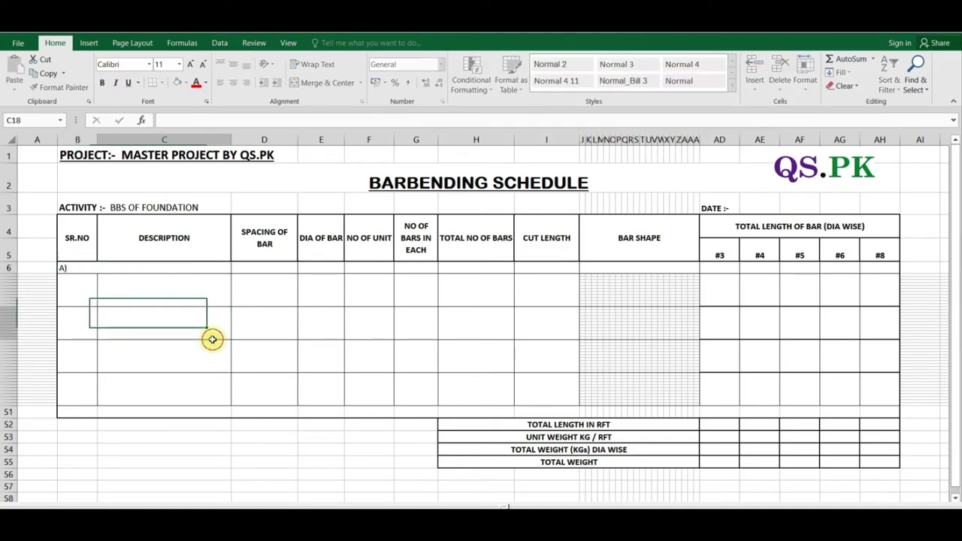
{"action": "left_click", "coordinate": [77, 264]}
{"action": "left_click", "coordinate": [233, 82]}
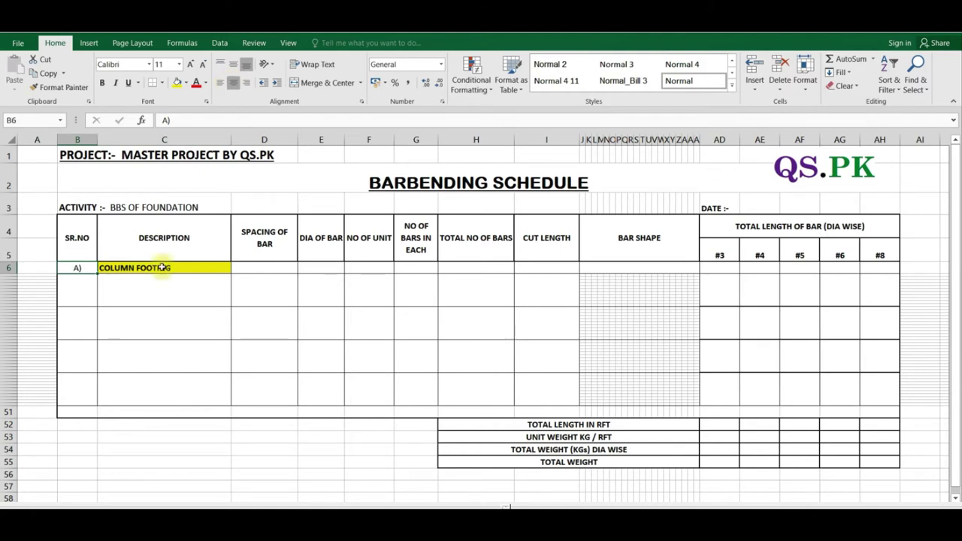
- Start typing the Main Bar description in C7
{"action": "left_click", "coordinate": [154, 347]}
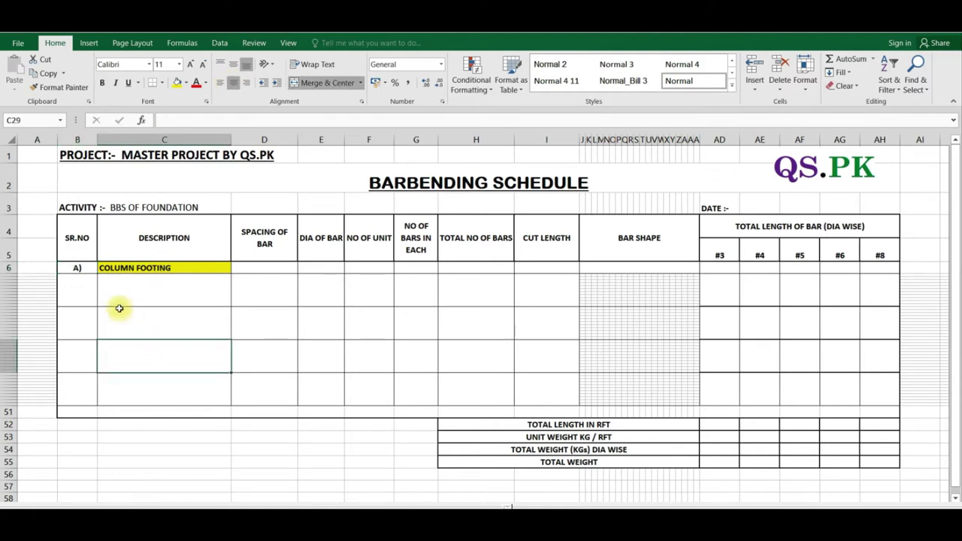
{"action": "left_click", "coordinate": [129, 294]}
{"action": "type", "text": "Main Bar"}
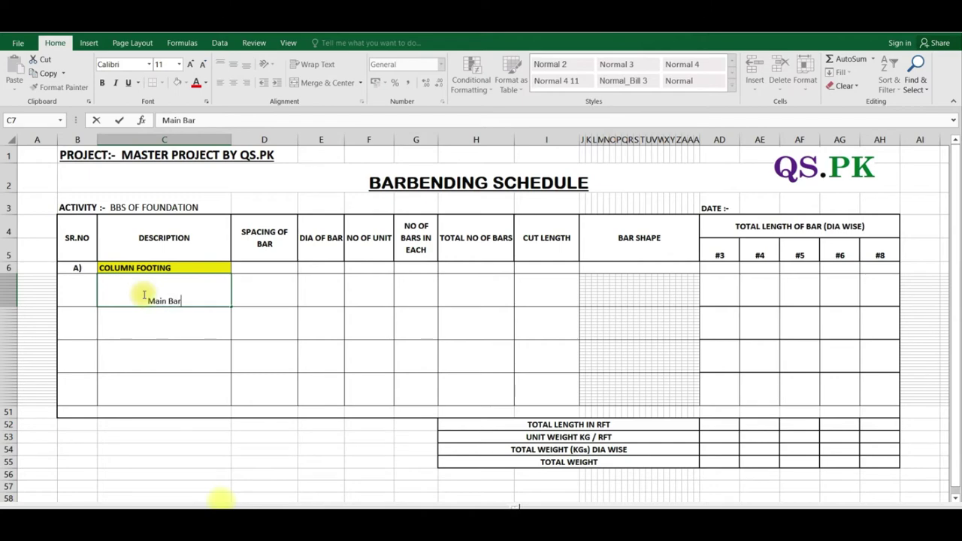
- Commit Main Bar in C7 and set its spacing in D7 to 9, correcting an initial 8
{"action": "left_click", "coordinate": [206, 335]}
{"action": "left_click", "coordinate": [86, 298]}
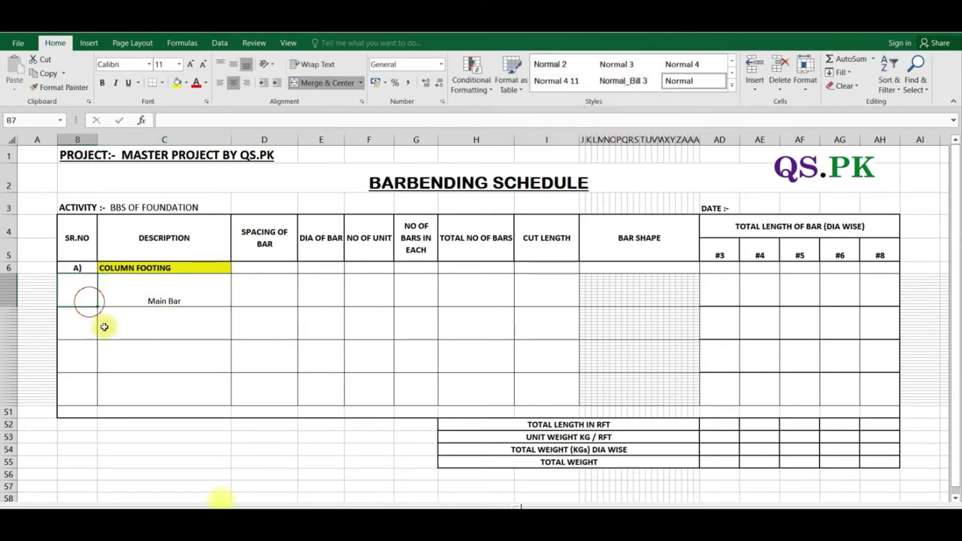
{"action": "left_click", "coordinate": [256, 291]}
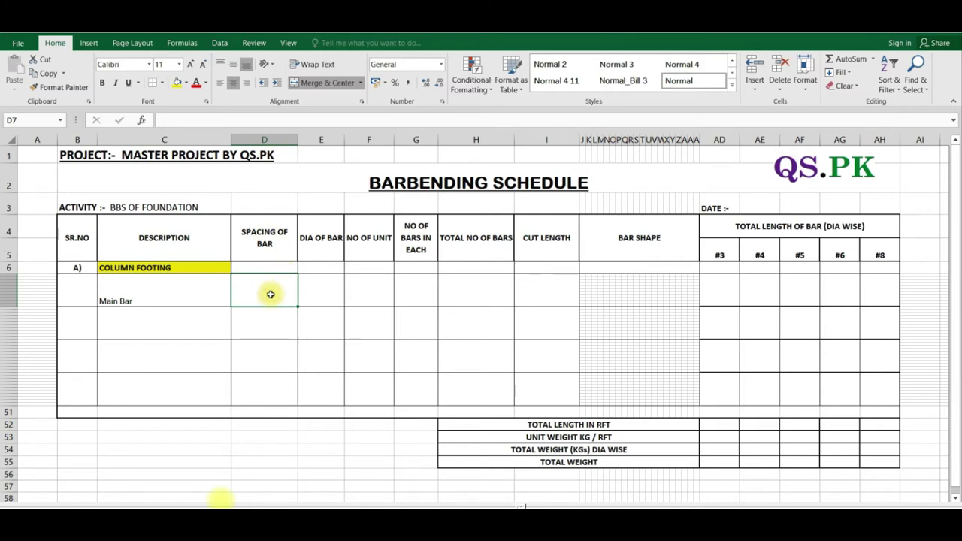
{"action": "type", "text": "8"}
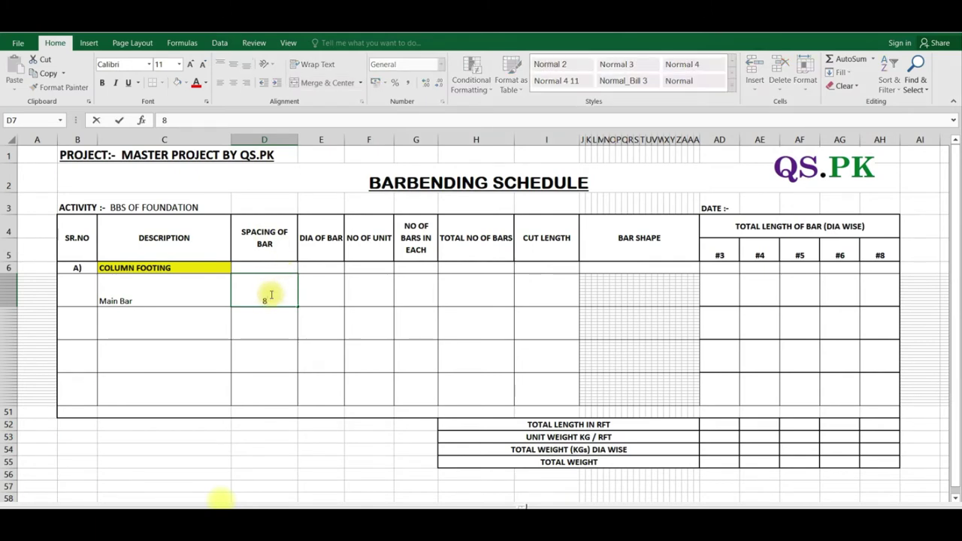
{"action": "key", "text": "Return"}
{"action": "left_click", "coordinate": [270, 294]}
{"action": "type", "text": "9"}
{"action": "key", "text": "Return"}
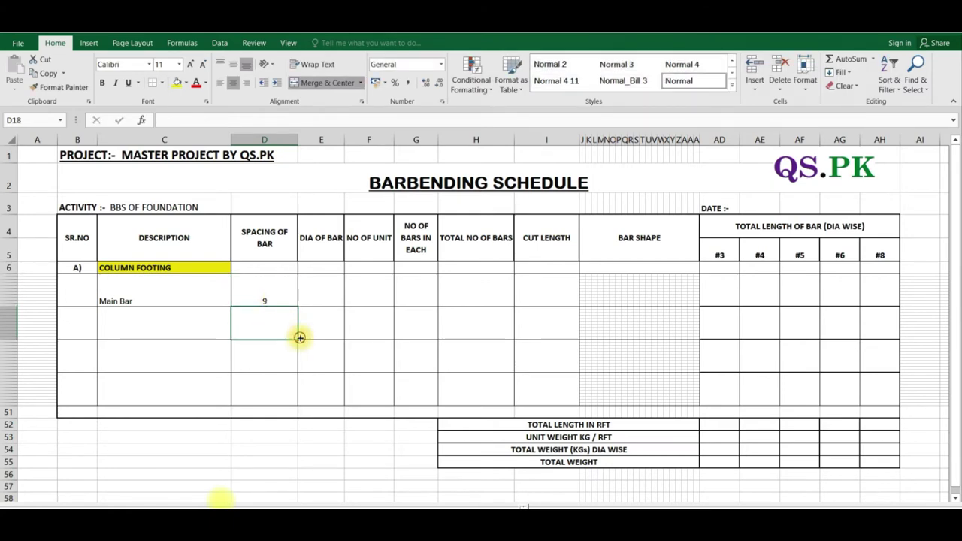
{"action": "left_click", "coordinate": [276, 299]}
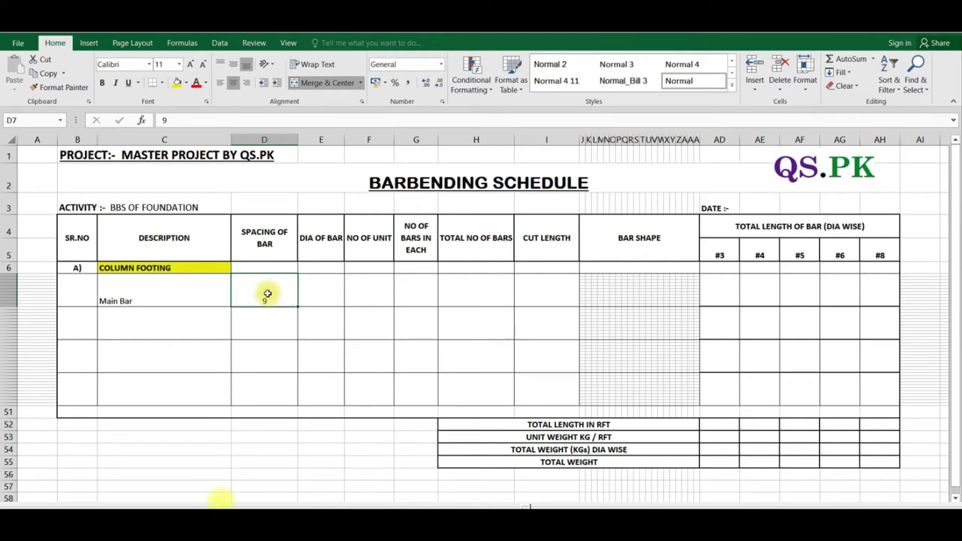
{"action": "right_click", "coordinate": [267, 295]}
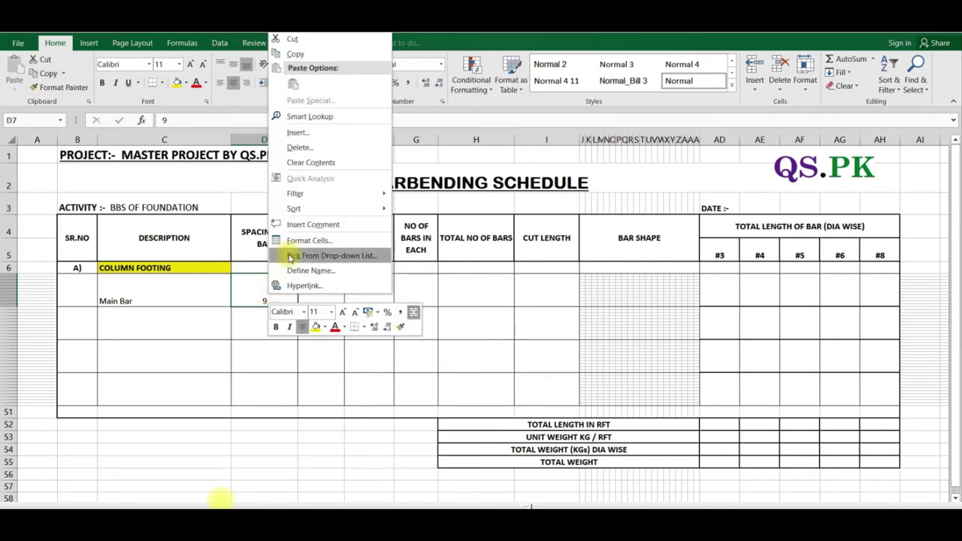
- In Format Cells' Custom list, replace the existing c/c spacing code with a new code starting '#'
{"action": "left_click", "coordinate": [301, 240]}
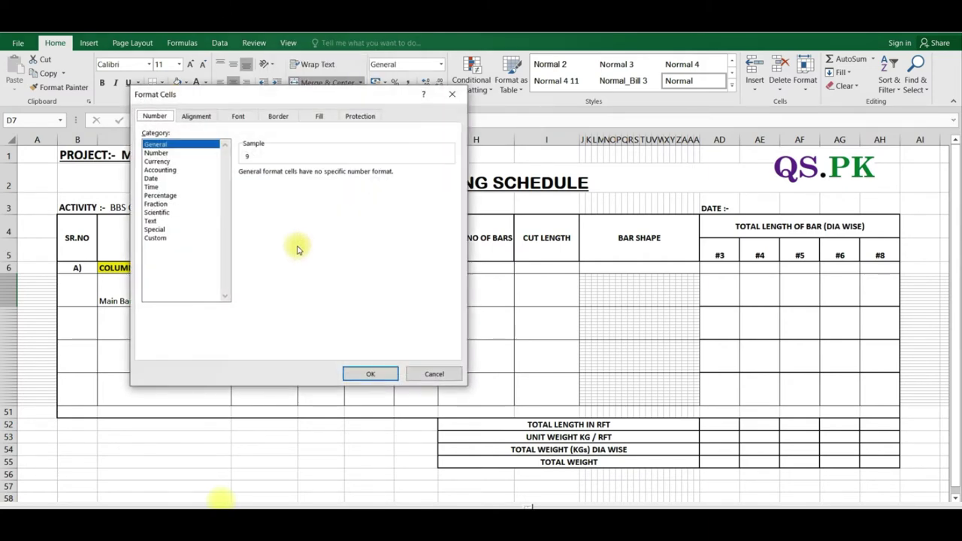
{"action": "left_click", "coordinate": [156, 238]}
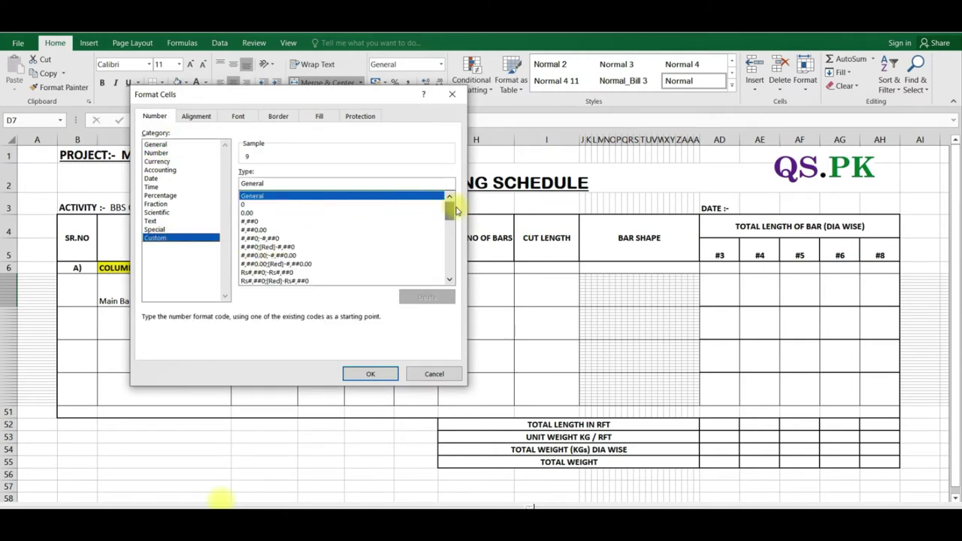
{"action": "left_click_drag", "start_coordinate": [449, 217], "coordinate": [449, 268]}
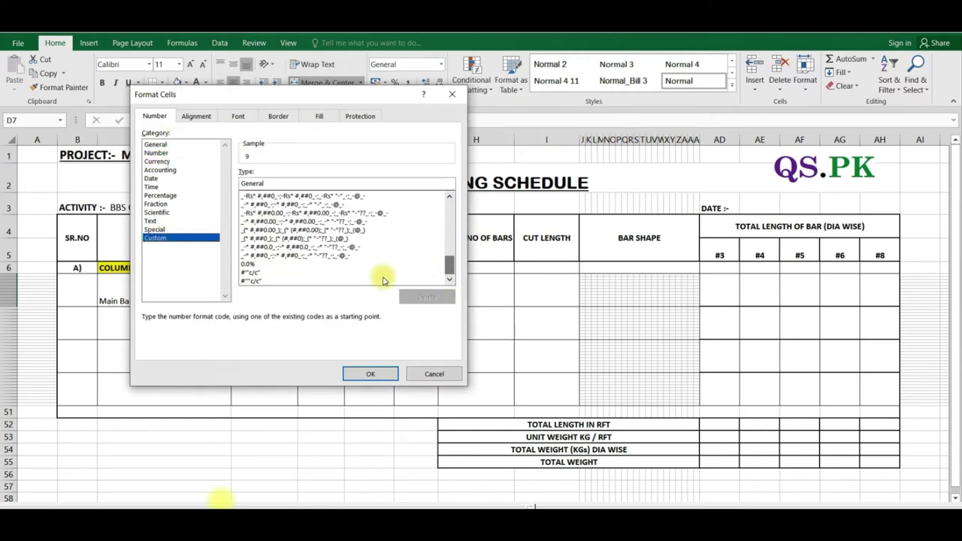
{"action": "left_click", "coordinate": [254, 281]}
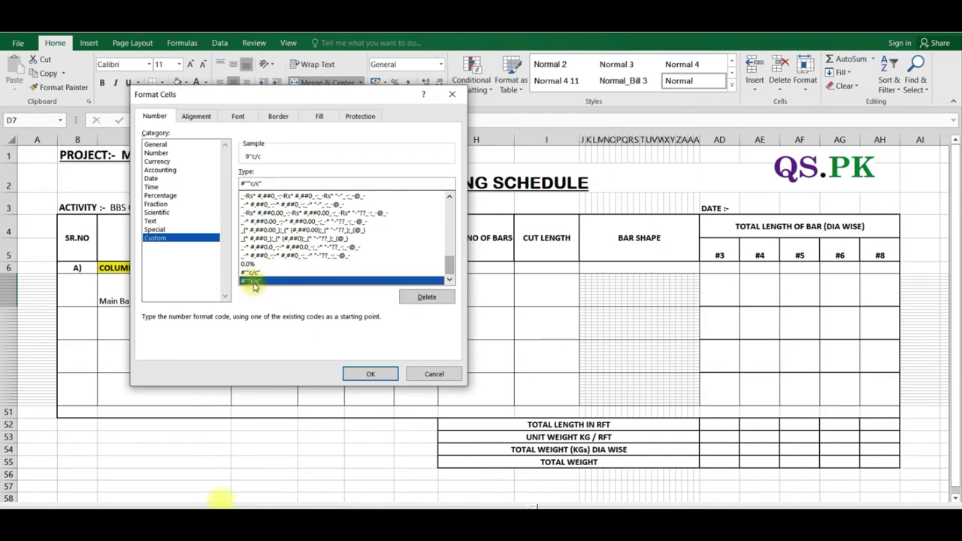
{"action": "left_click_drag", "start_coordinate": [280, 185], "coordinate": [243, 181]}
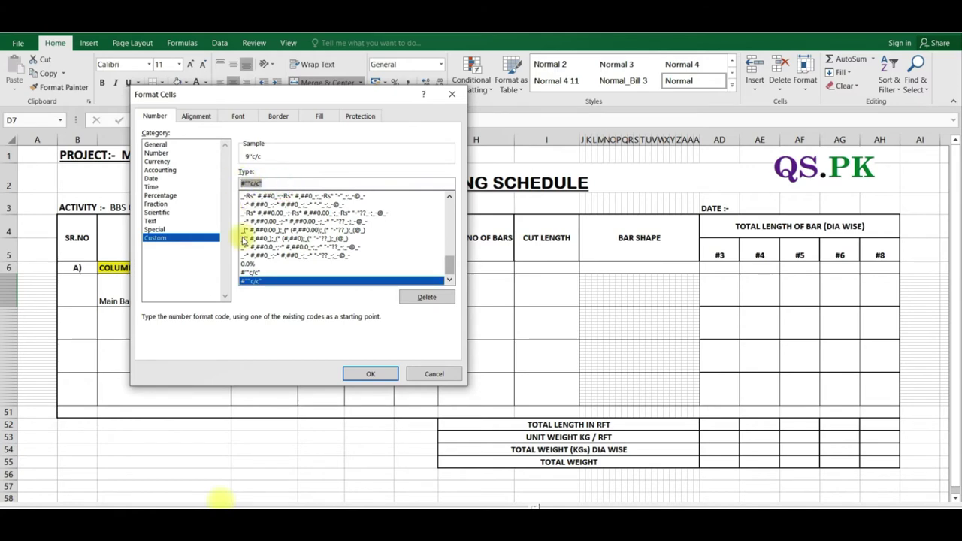
{"action": "key", "text": "BackSpace"}
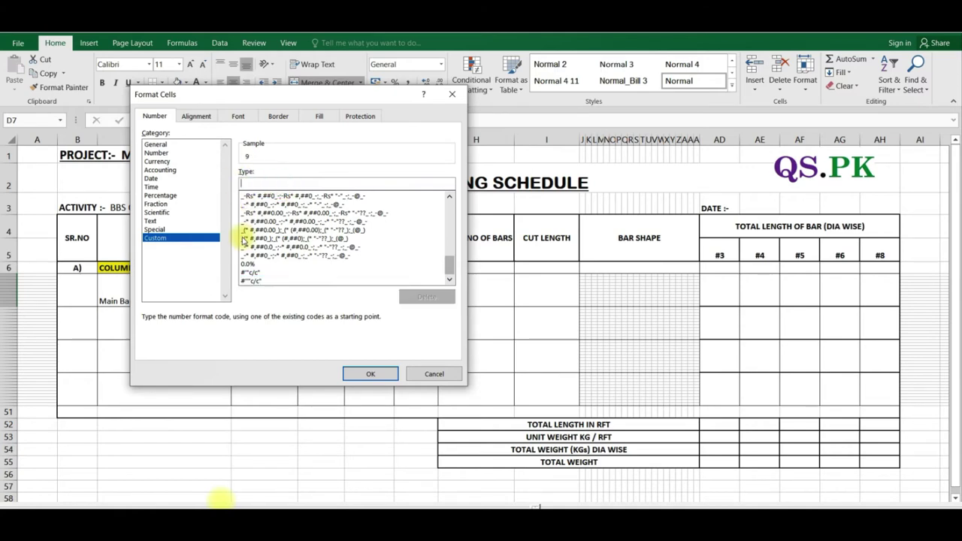
{"action": "type", "text": "#\"\"c/c\""}
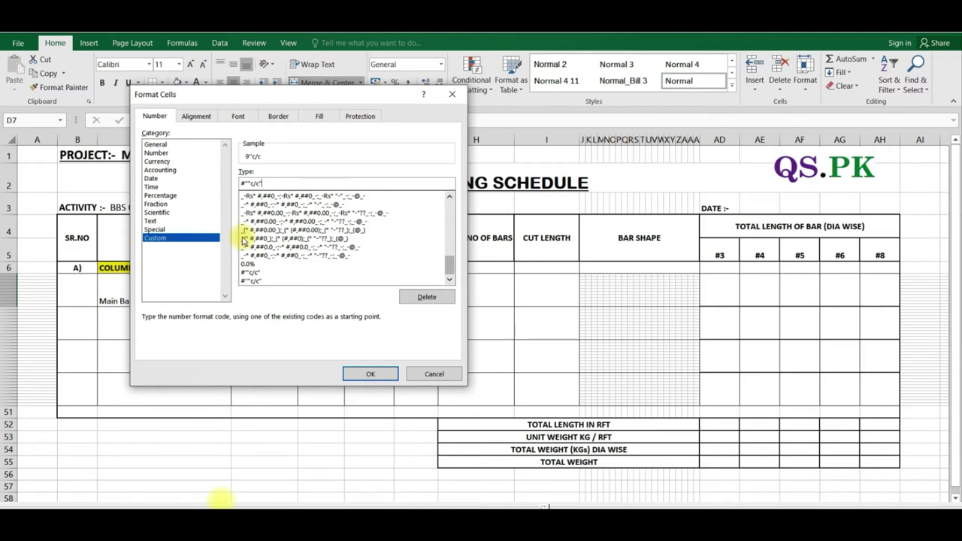
- Apply the c/c spacing format to D7 and try spacing values 8 and 9
{"action": "key", "text": "Return"}
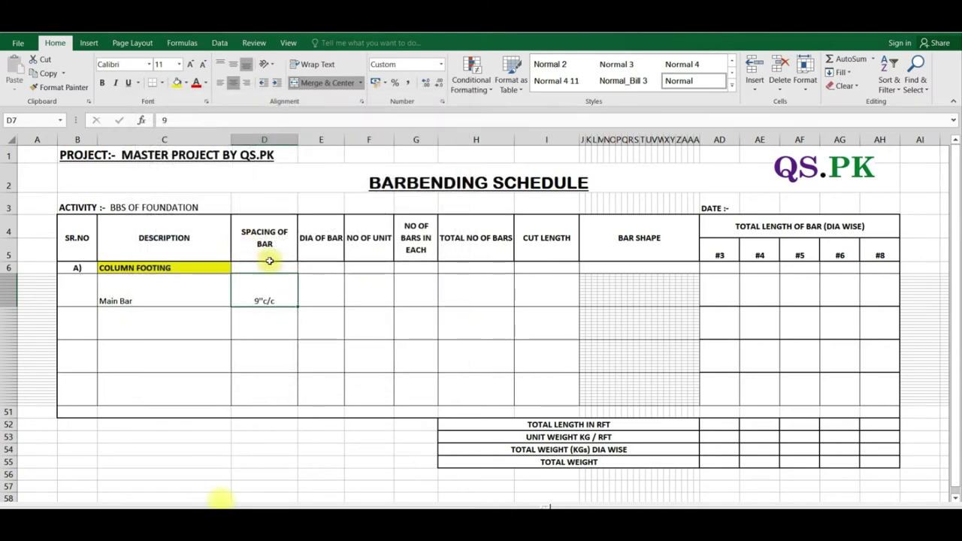
{"action": "left_click", "coordinate": [277, 346]}
{"action": "left_click", "coordinate": [267, 299]}
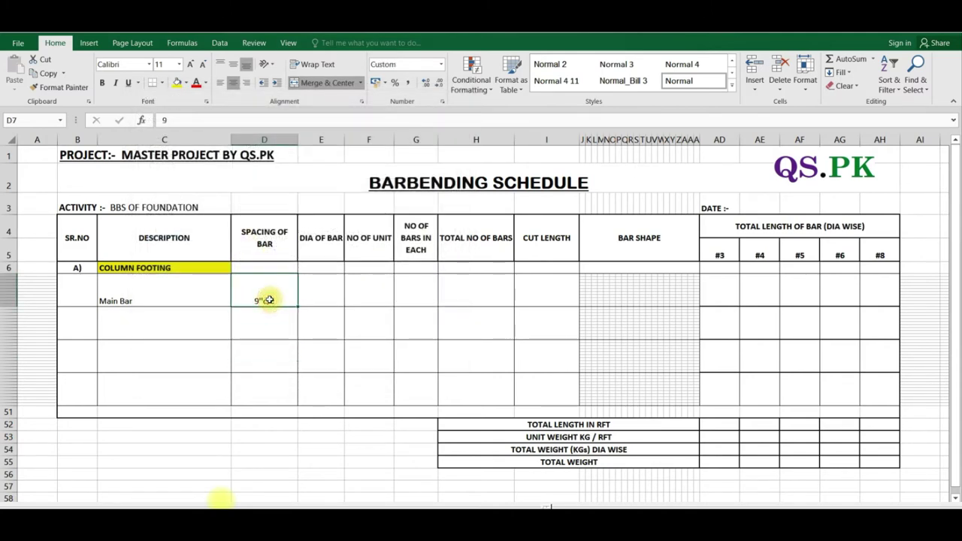
{"action": "type", "text": "8"}
{"action": "key", "text": "Return"}
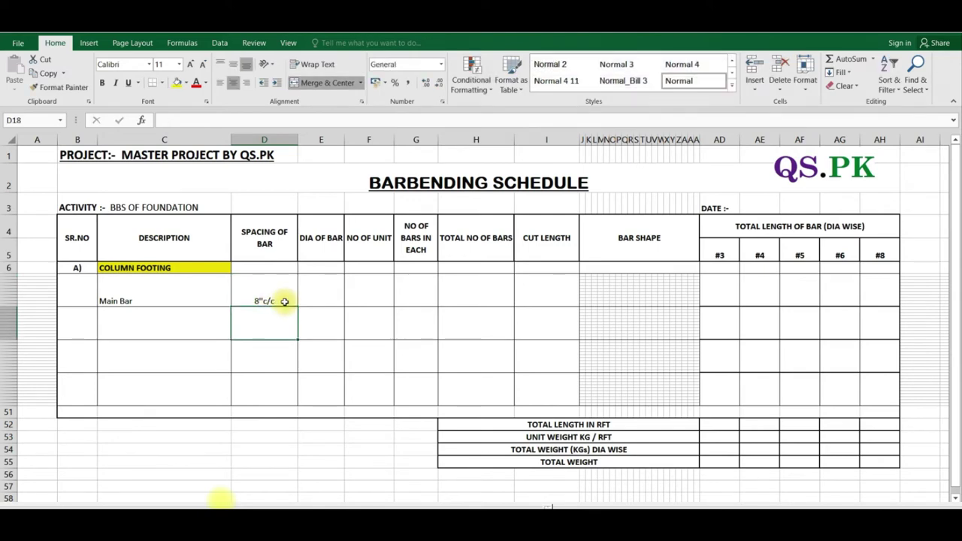
{"action": "left_click", "coordinate": [284, 302]}
{"action": "type", "text": "9"}
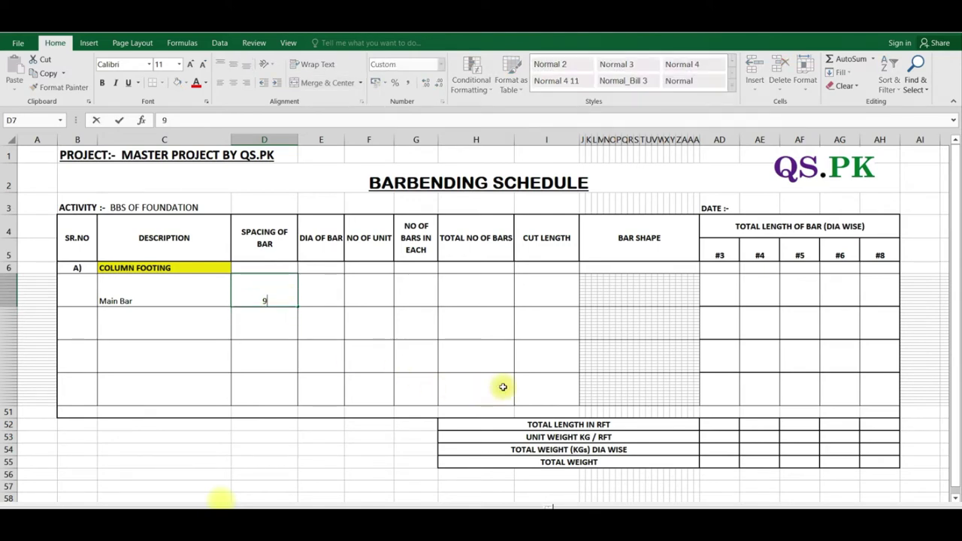
{"action": "key", "text": "Return"}
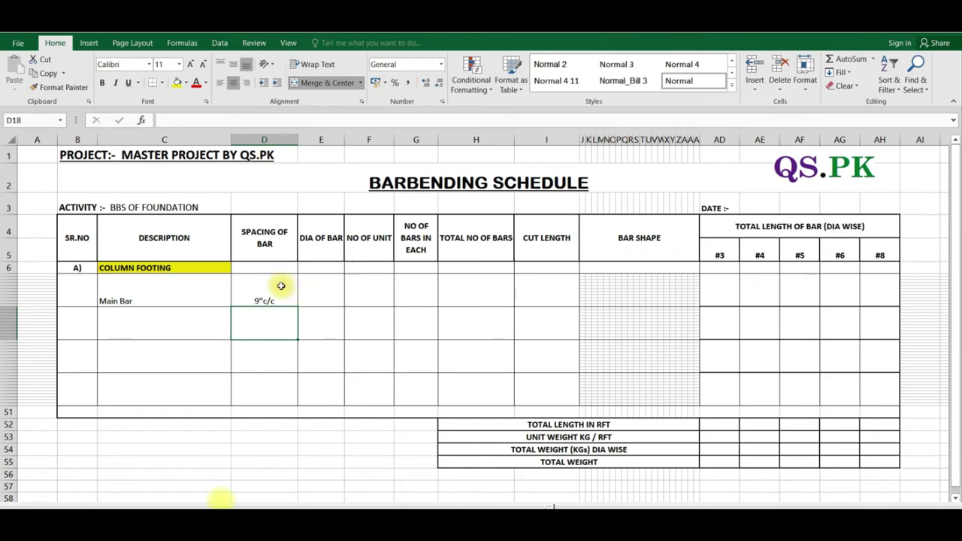
- Replace the Main Bar spacing in D7 with 12 so it reads 12"c/c
{"action": "left_click", "coordinate": [280, 287]}
{"action": "key", "text": "BackSpace"}
{"action": "type", "text": "12"}
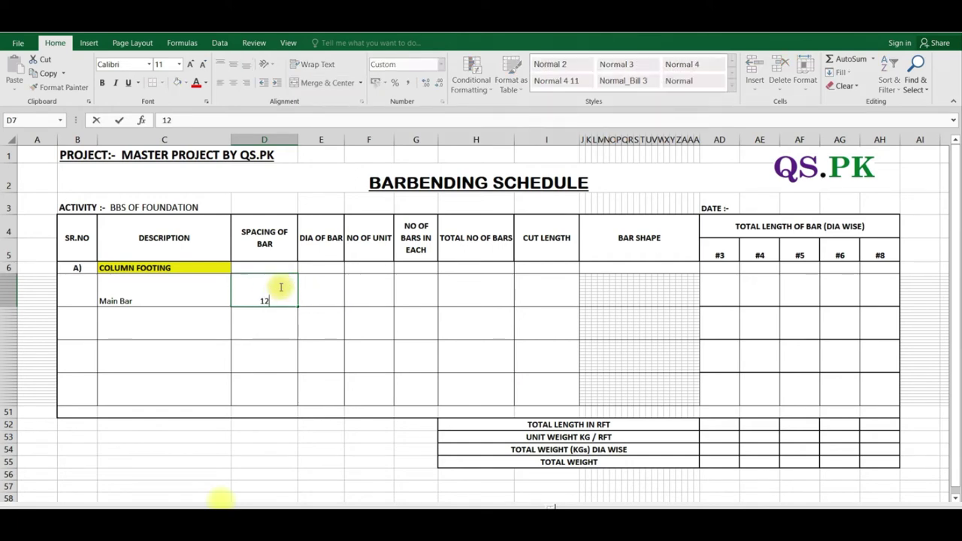
{"action": "key", "text": "Return"}
{"action": "left_click", "coordinate": [279, 287]}
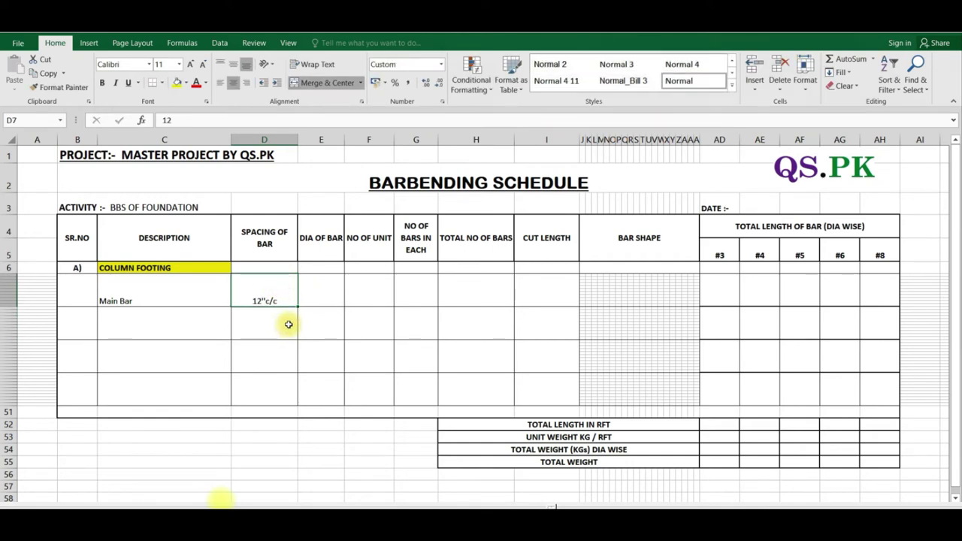
{"action": "left_click", "coordinate": [314, 291]}
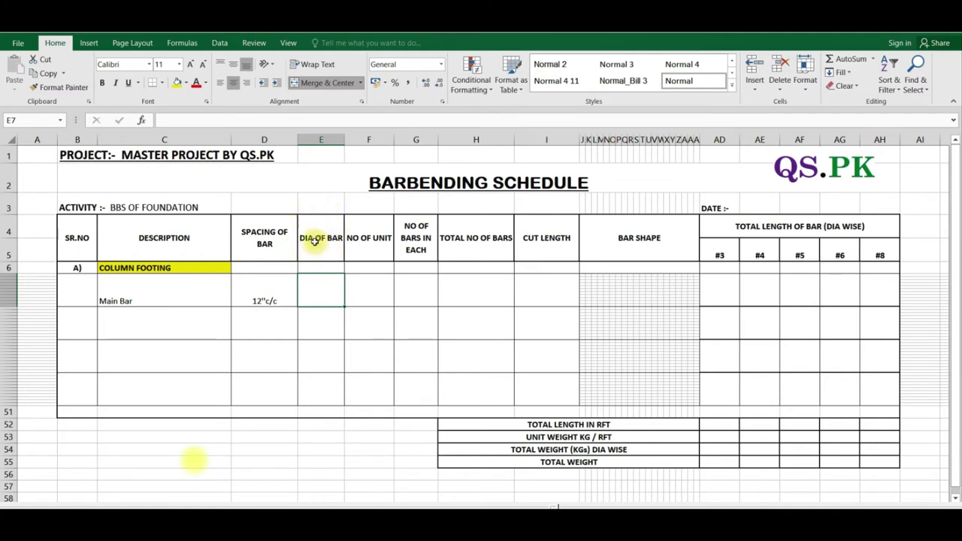
- Enter trial bar diameters 4 and then 3 in E7
{"action": "left_click", "coordinate": [323, 292]}
{"action": "type", "text": "="}
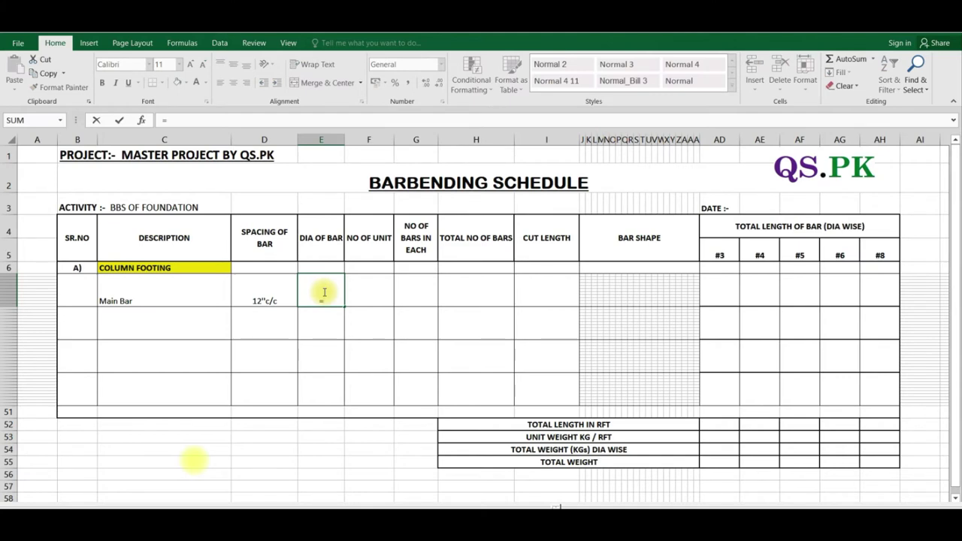
{"action": "key", "text": "Escape"}
{"action": "type", "text": "4"}
{"action": "key", "text": "Return"}
{"action": "left_click", "coordinate": [327, 296]}
{"action": "type", "text": "3"}
{"action": "key", "text": "Return"}
- Browse E7's Custom number formats and pick the existing # prefix code
{"action": "left_click", "coordinate": [321, 299]}
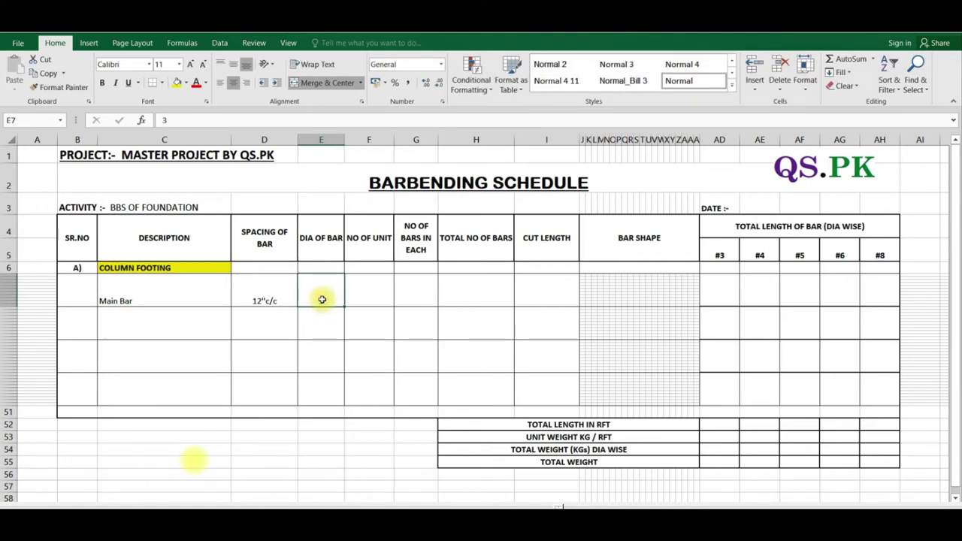
{"action": "right_click", "coordinate": [322, 299]}
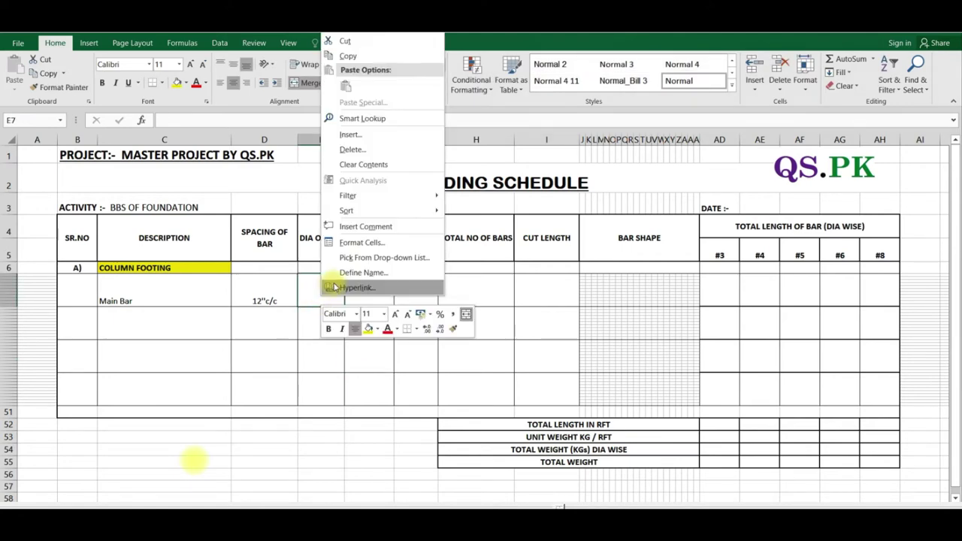
{"action": "left_click", "coordinate": [350, 249]}
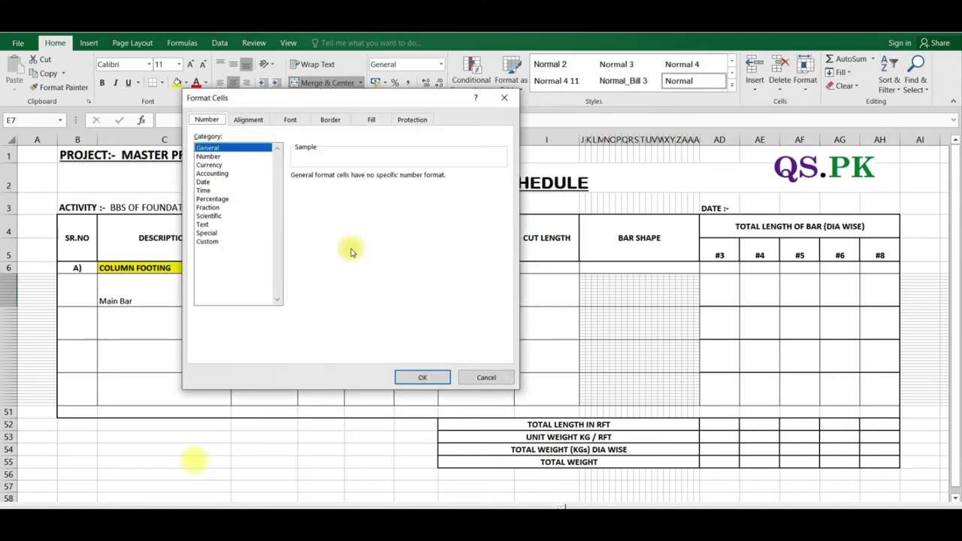
{"action": "left_click", "coordinate": [207, 241]}
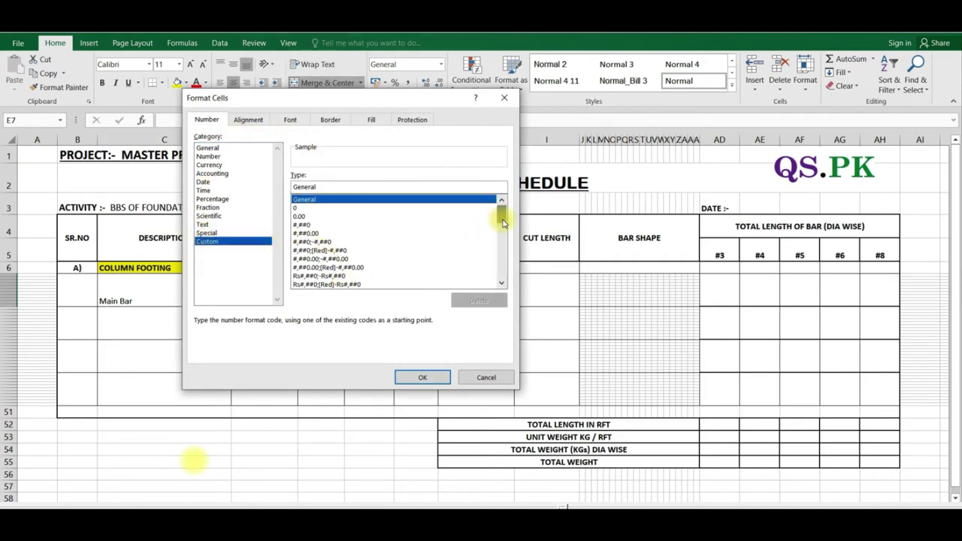
{"action": "left_click_drag", "start_coordinate": [501, 212], "coordinate": [500, 272]}
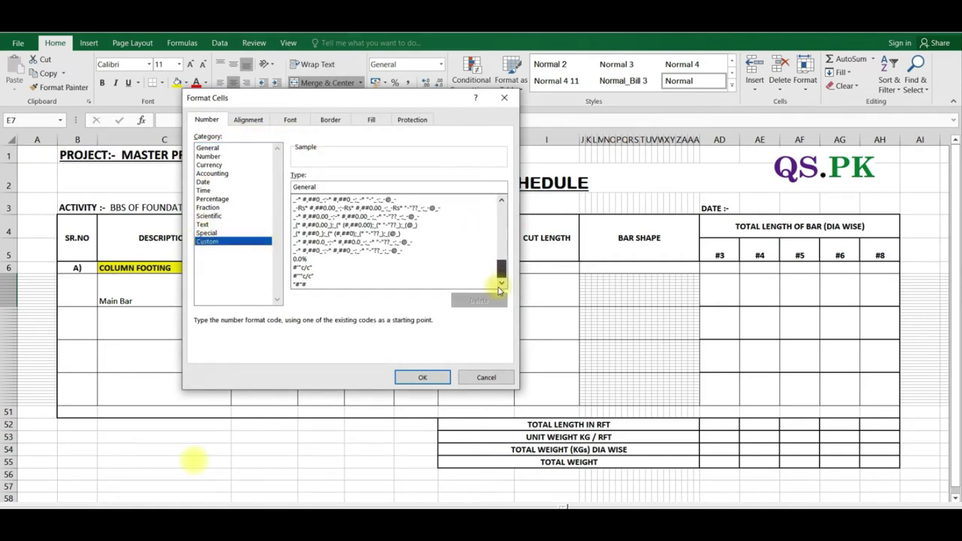
{"action": "left_click", "coordinate": [305, 285]}
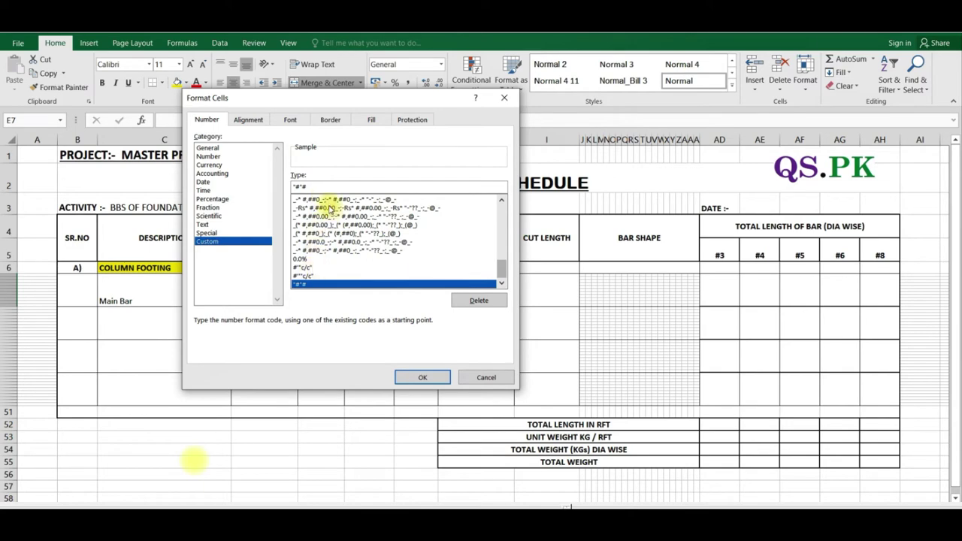
{"action": "left_click_drag", "start_coordinate": [318, 187], "coordinate": [285, 187]}
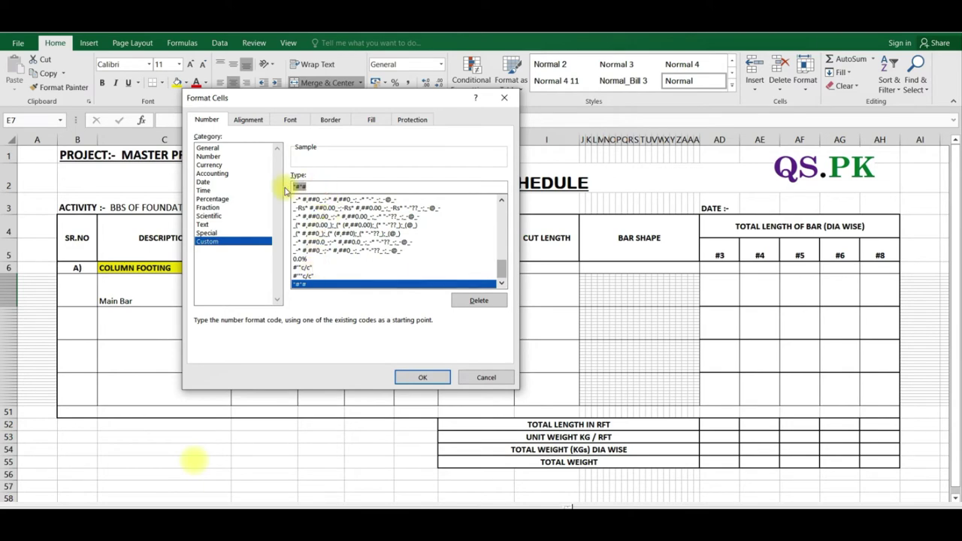
{"action": "key", "text": "Return"}
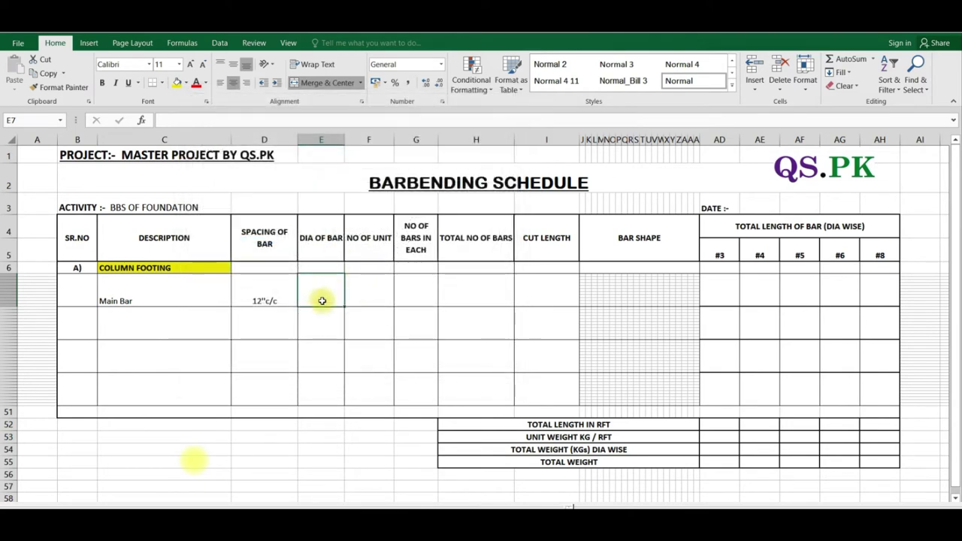
{"action": "left_click", "coordinate": [325, 330]}
- Replace E7's custom format code with "#"# so bar sizes show a # prefix
{"action": "left_click", "coordinate": [320, 291]}
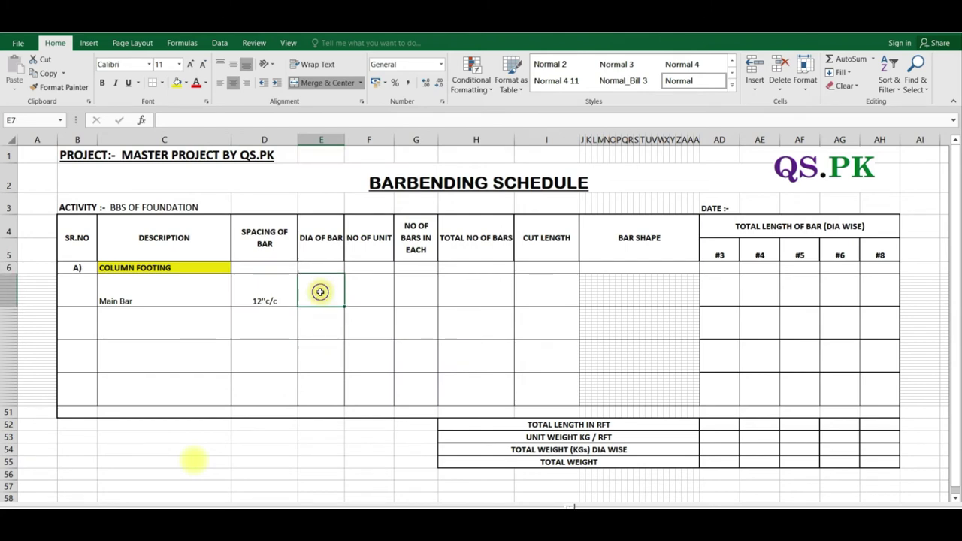
{"action": "right_click", "coordinate": [320, 291]}
{"action": "left_click", "coordinate": [353, 239]}
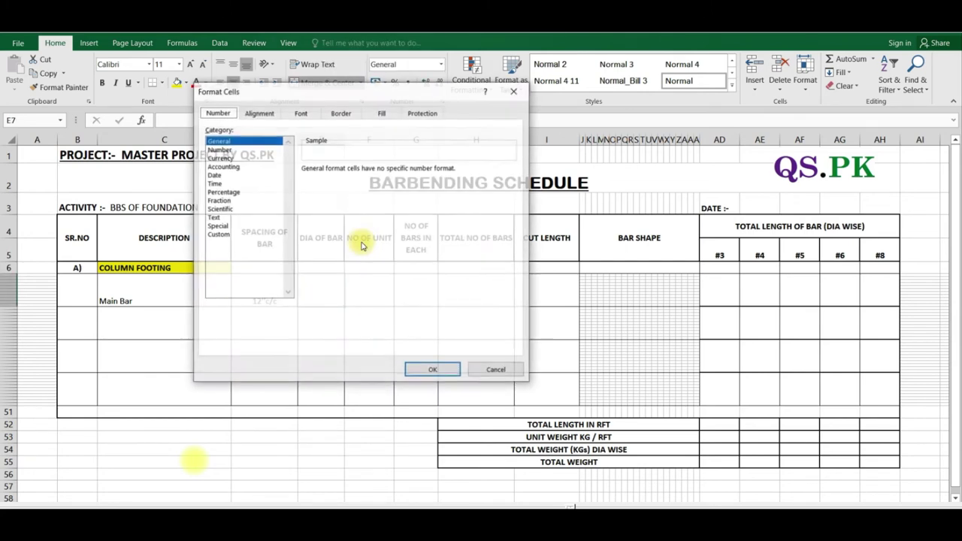
{"action": "left_click", "coordinate": [218, 234]}
{"action": "left_click_drag", "start_coordinate": [510, 202], "coordinate": [511, 274]}
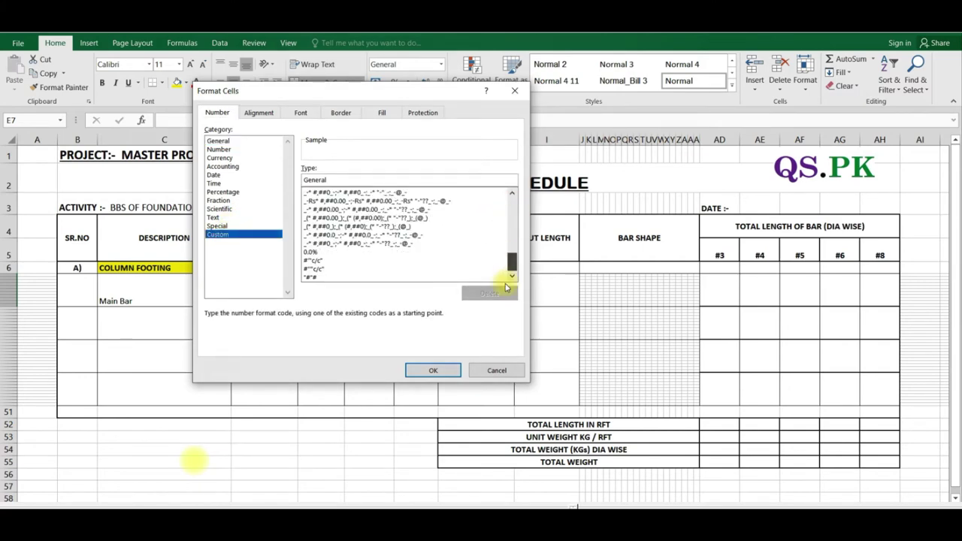
{"action": "left_click", "coordinate": [316, 276]}
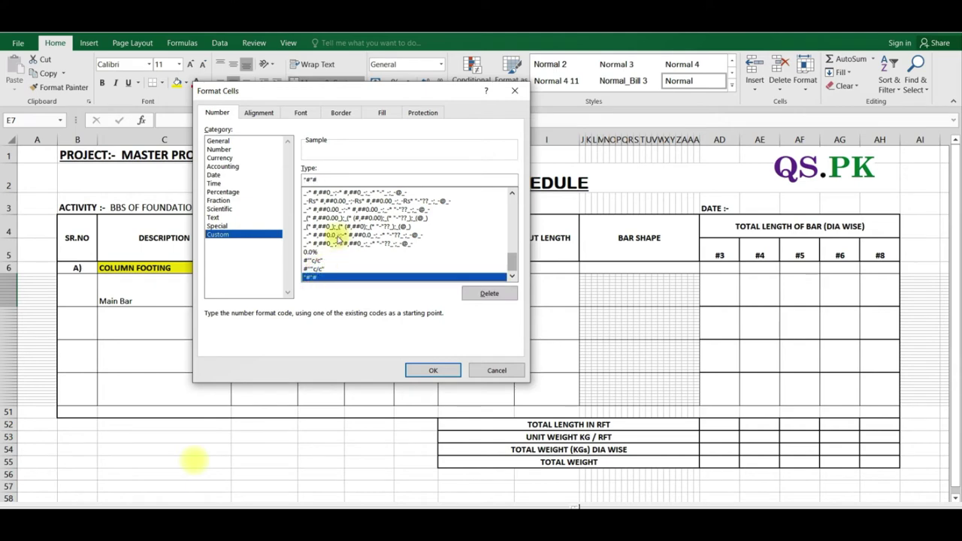
{"action": "left_click_drag", "start_coordinate": [339, 179], "coordinate": [285, 182]}
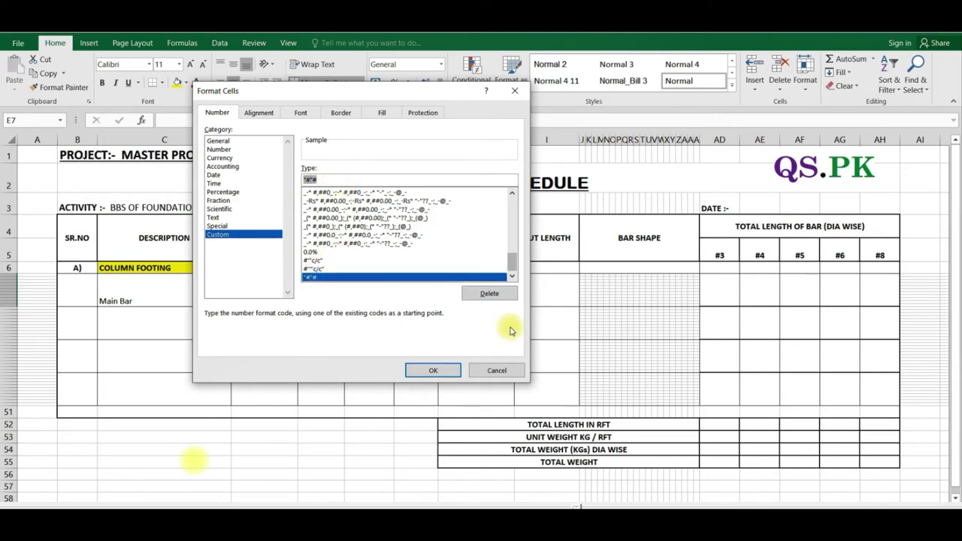
{"action": "key", "text": "BackSpace"}
{"action": "type", "text": "\""}
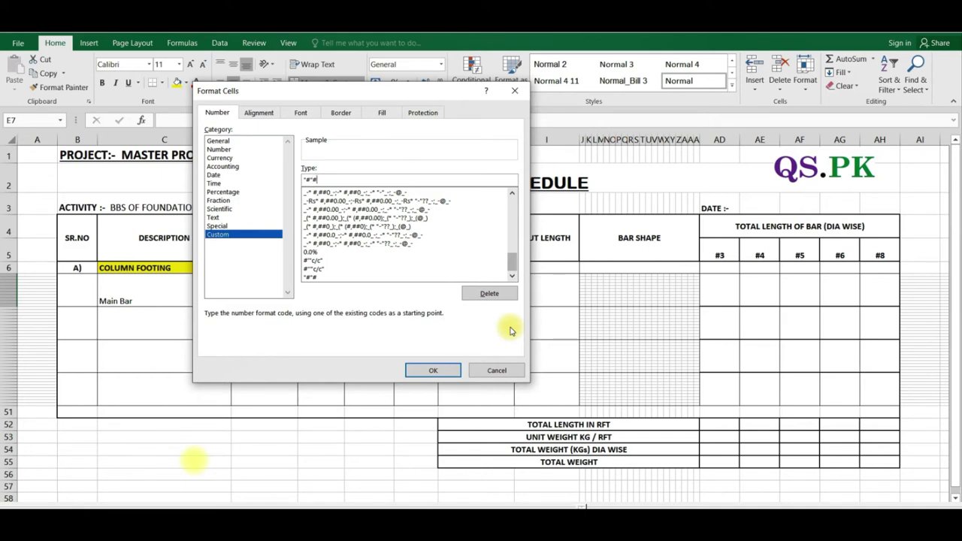
{"action": "key", "text": "Return"}
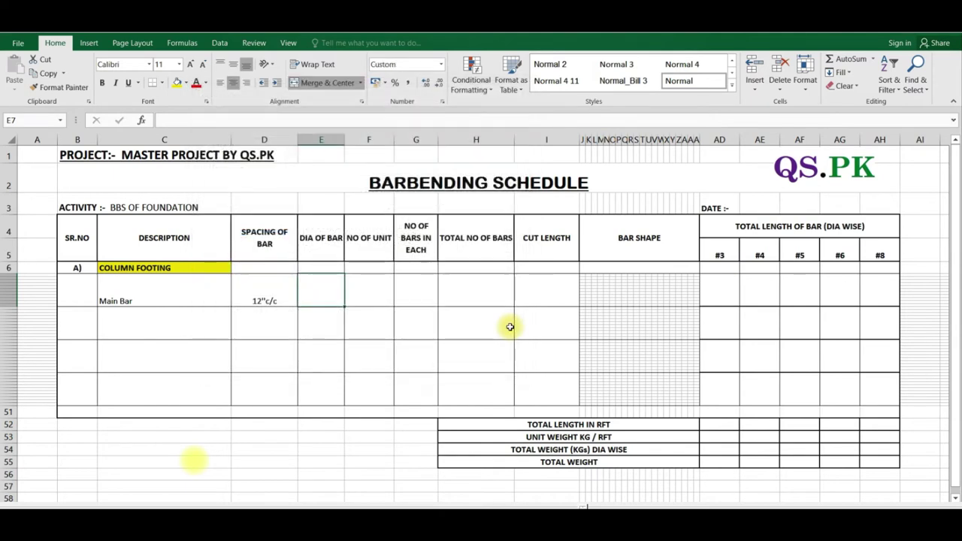
- Try diameters 6, 3 and 5 in E7, settling on 8 for #8
{"action": "type", "text": "6"}
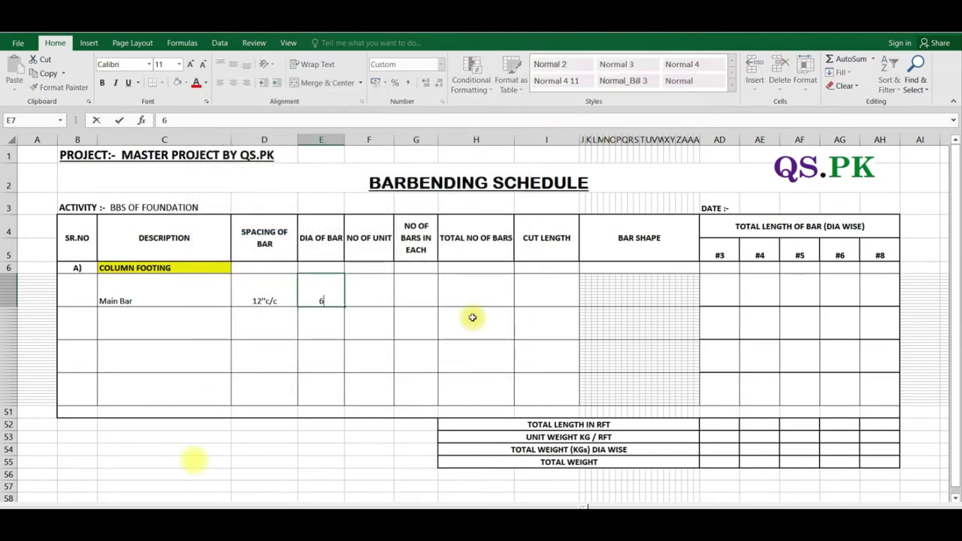
{"action": "key", "text": "Return"}
{"action": "left_click", "coordinate": [328, 301]}
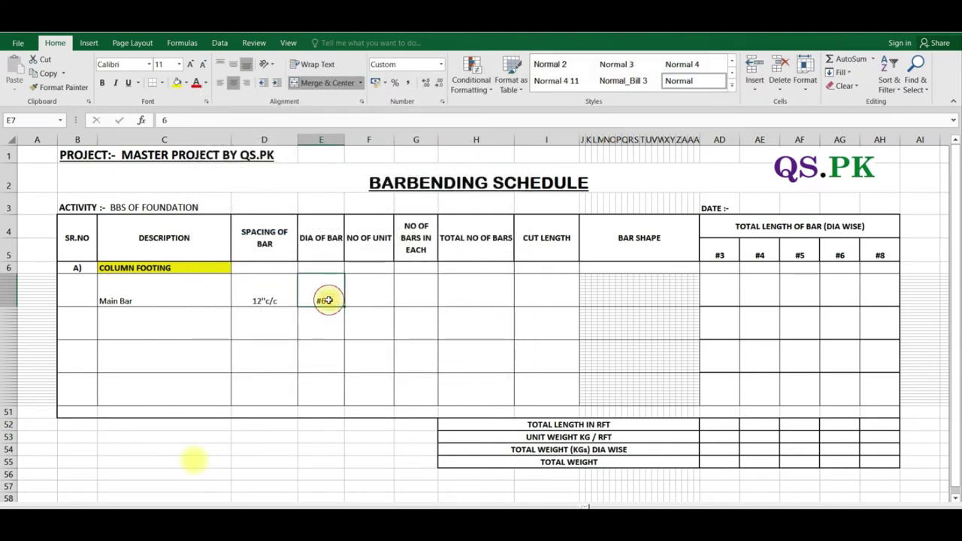
{"action": "type", "text": "3"}
{"action": "key", "text": "Return"}
{"action": "left_click", "coordinate": [328, 299]}
{"action": "type", "text": "5"}
{"action": "key", "text": "Return"}
{"action": "left_click", "coordinate": [328, 295]}
{"action": "type", "text": "8"}
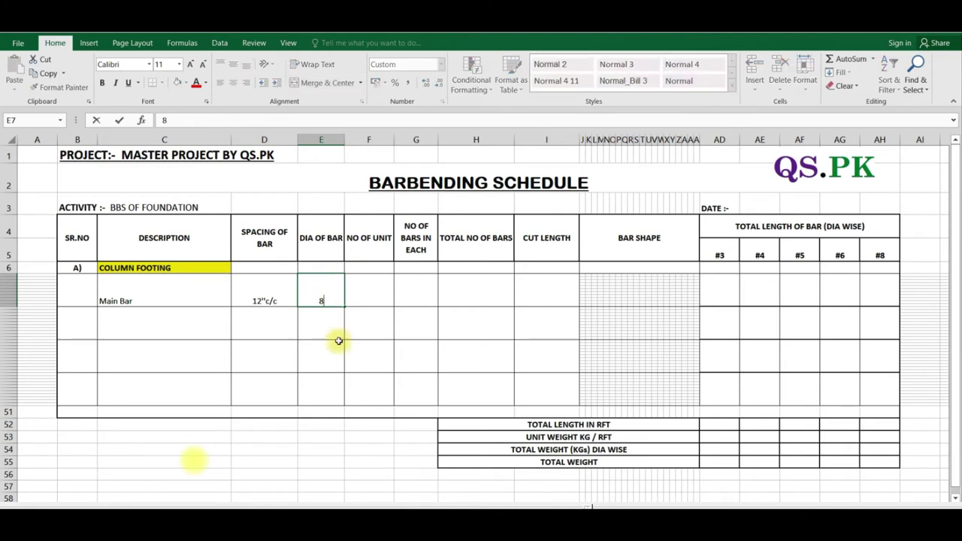
{"action": "key", "text": "Return"}
{"action": "left_click", "coordinate": [328, 301]}
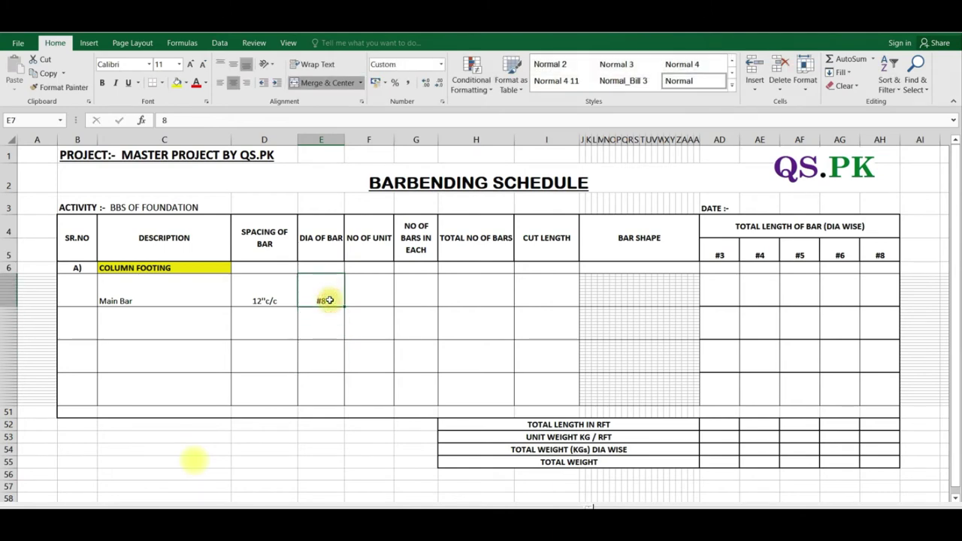
- Enter 2 in No of Unit (F7) and 5 in bars in each (G7)
{"action": "left_click", "coordinate": [376, 304]}
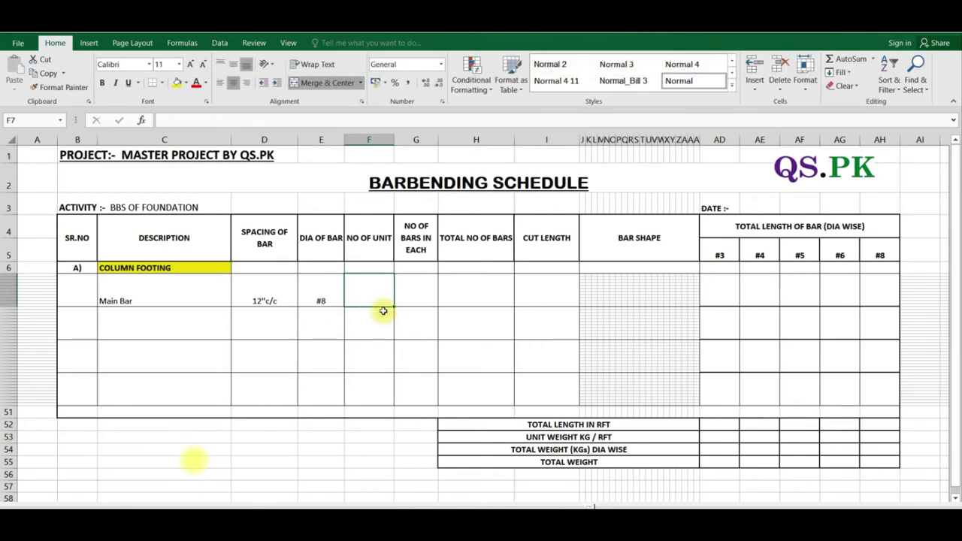
{"action": "type", "text": "2"}
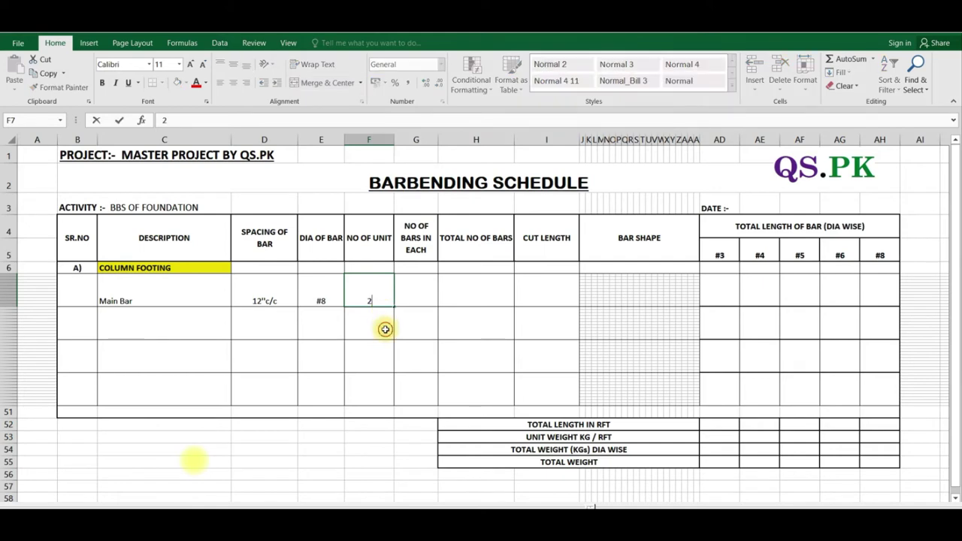
{"action": "key", "text": "Return"}
{"action": "left_click", "coordinate": [414, 292]}
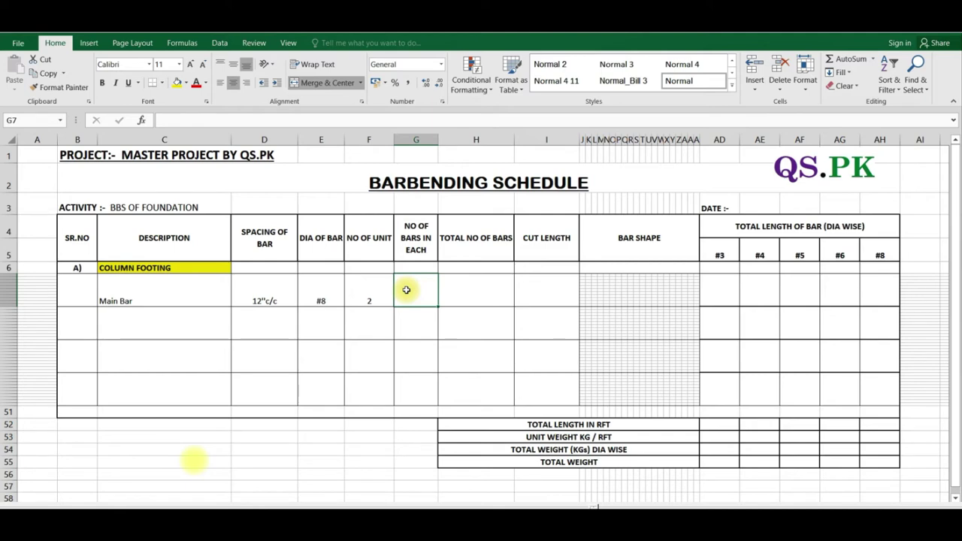
{"action": "type", "text": "5"}
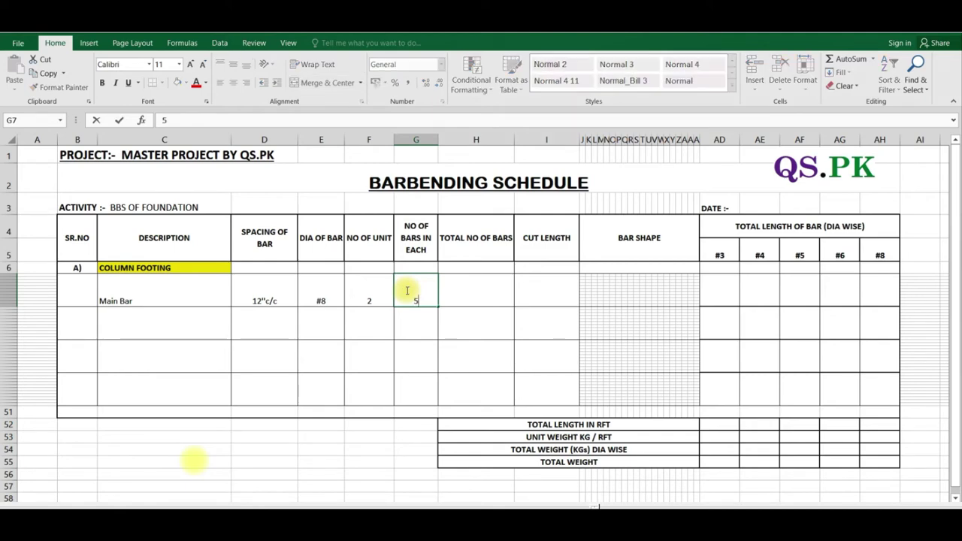
{"action": "left_click", "coordinate": [423, 324]}
{"action": "left_click", "coordinate": [418, 300]}
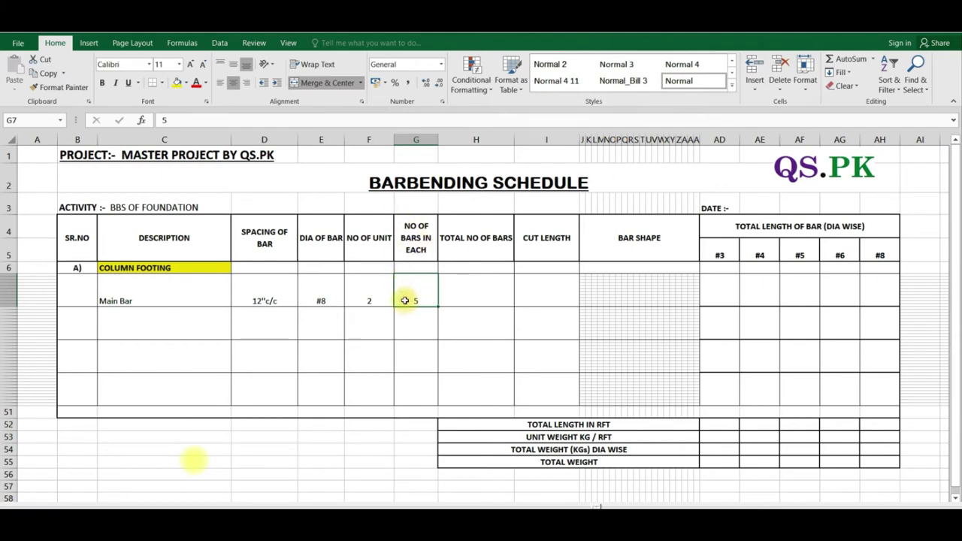
{"action": "left_click", "coordinate": [463, 290]}
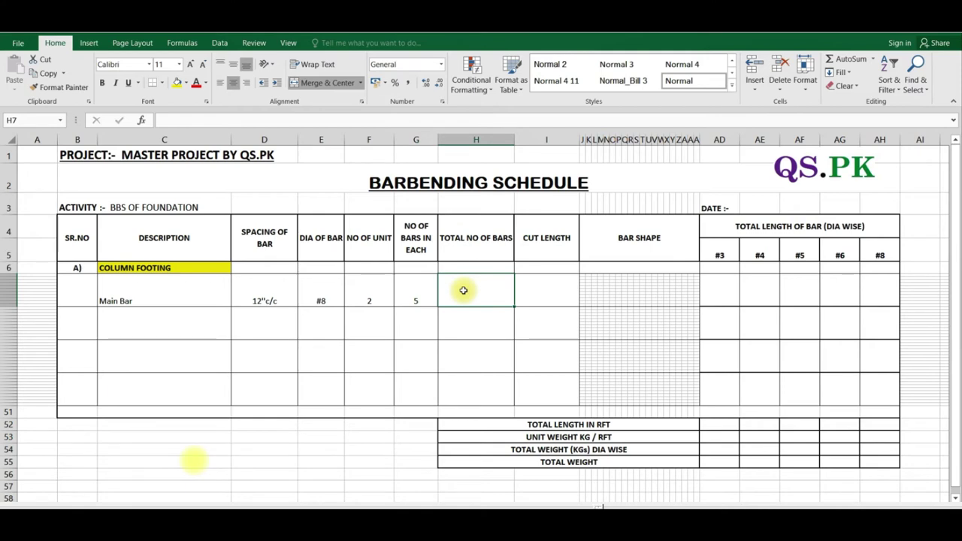
- Enter =G7*F7 in H7 so the Main Bar's Total No of Bars shows 10
{"action": "type", "text": "="}
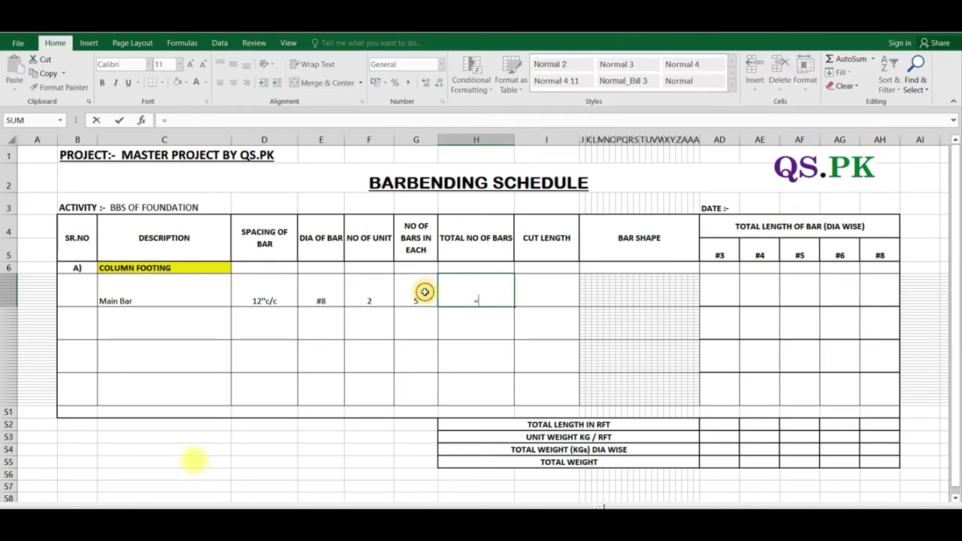
{"action": "left_click", "coordinate": [424, 292]}
{"action": "type", "text": "*"}
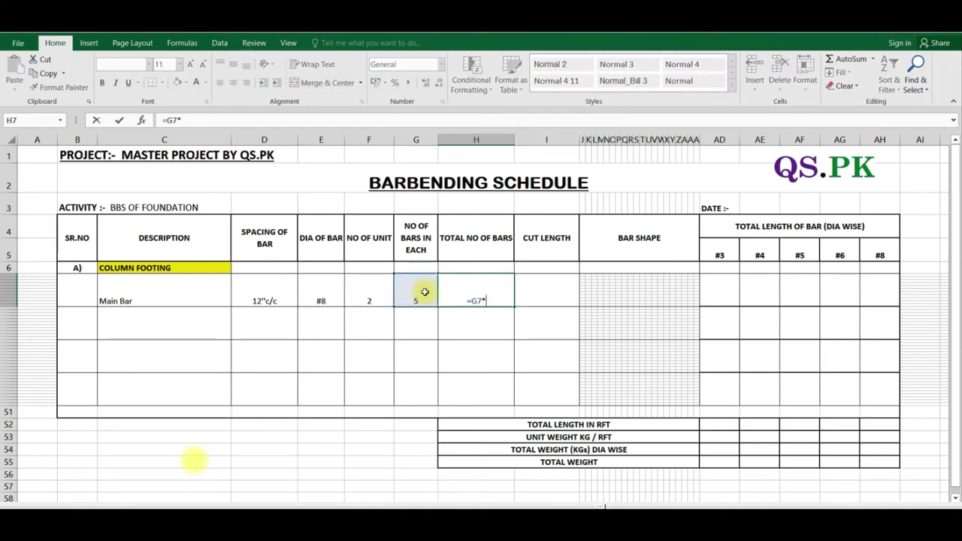
{"action": "left_click", "coordinate": [380, 288]}
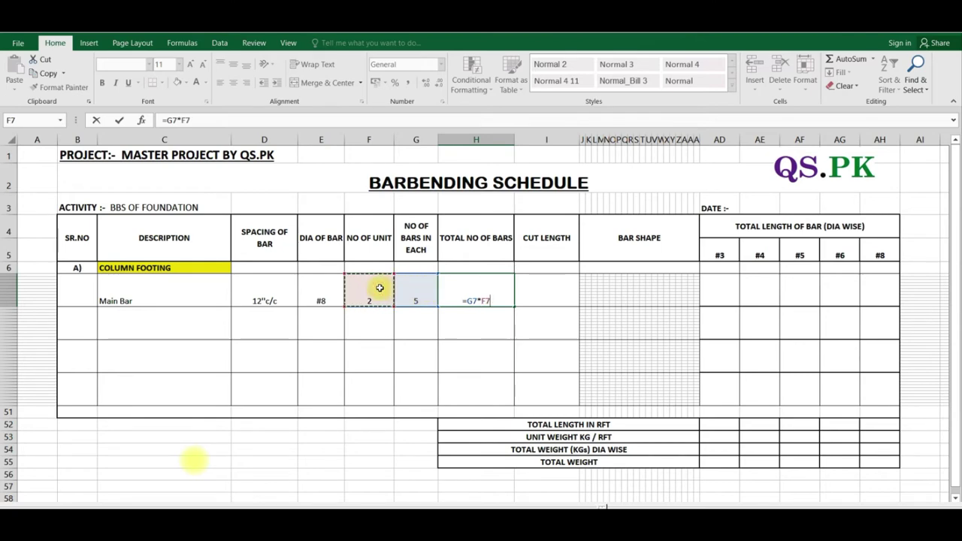
{"action": "key", "text": "Return"}
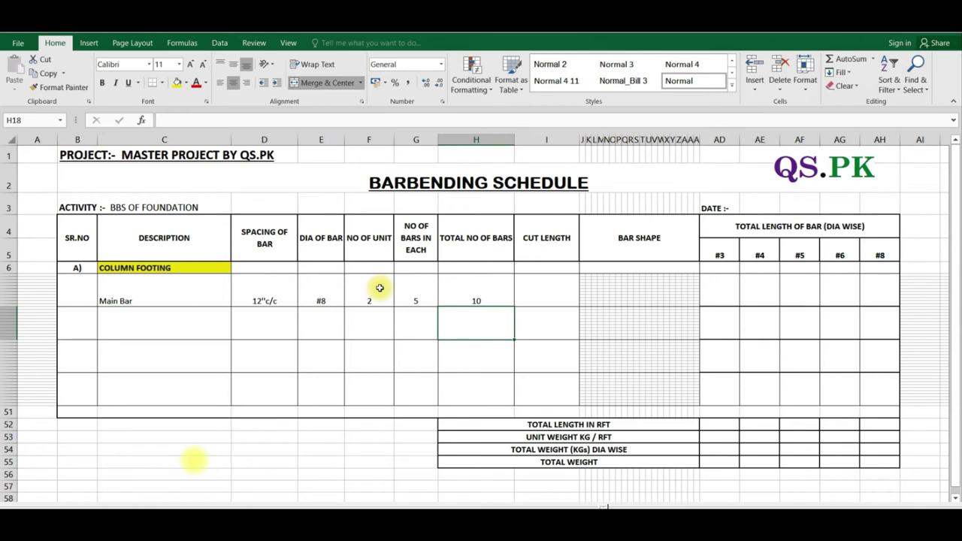
{"action": "left_click", "coordinate": [547, 290]}
{"action": "scroll", "coordinate": [676, 291], "scroll_direction": "up", "scroll_amount": 1}
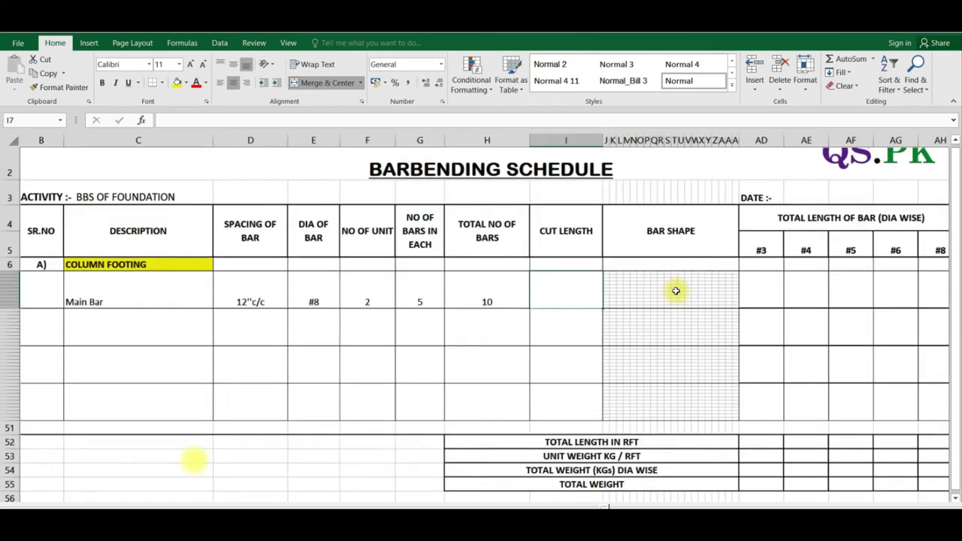
- Select a 14-column strip of Bar Shape grid cells starting at M11
{"action": "scroll", "coordinate": [676, 290], "scroll_direction": "up", "scroll_amount": 1}
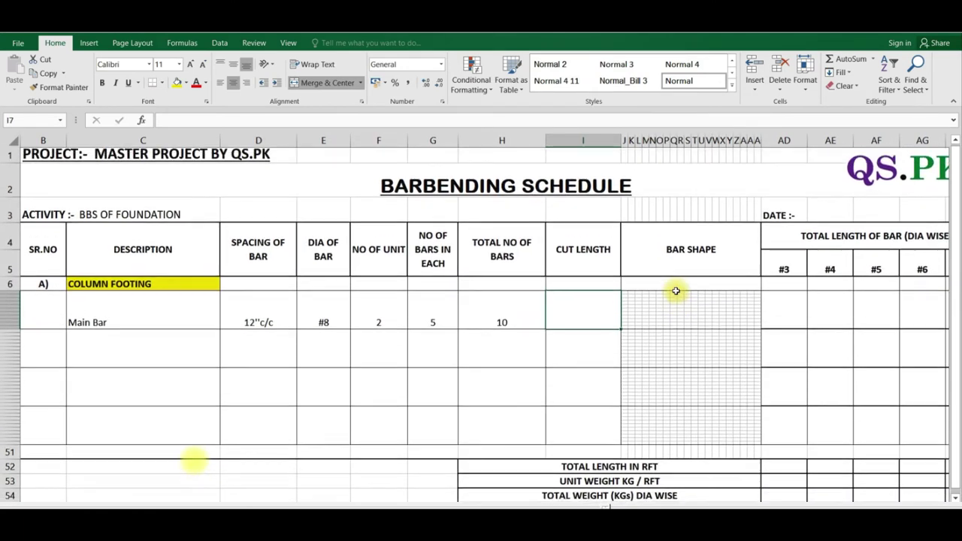
{"action": "scroll", "coordinate": [676, 307], "scroll_direction": "up", "scroll_amount": 2}
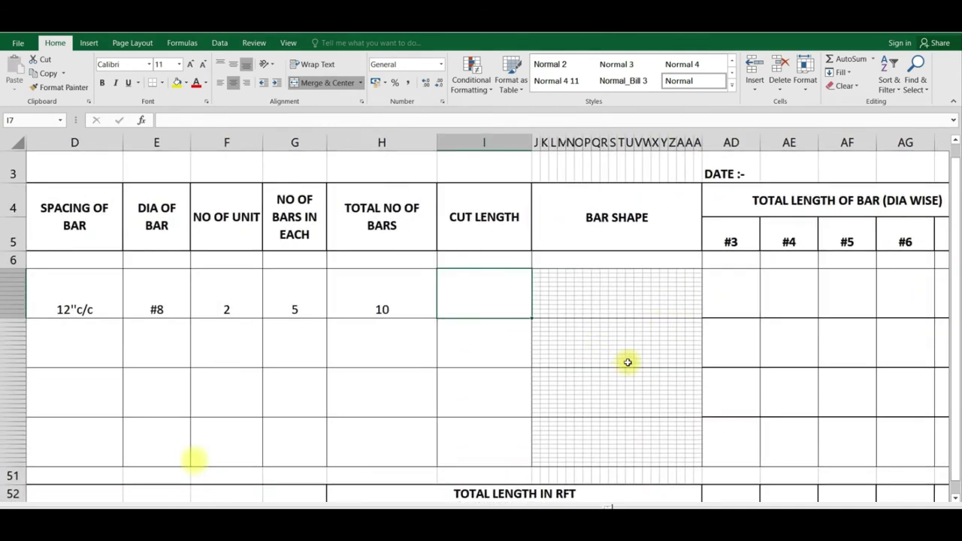
{"action": "scroll", "coordinate": [609, 451], "scroll_direction": "left", "scroll_amount": 2}
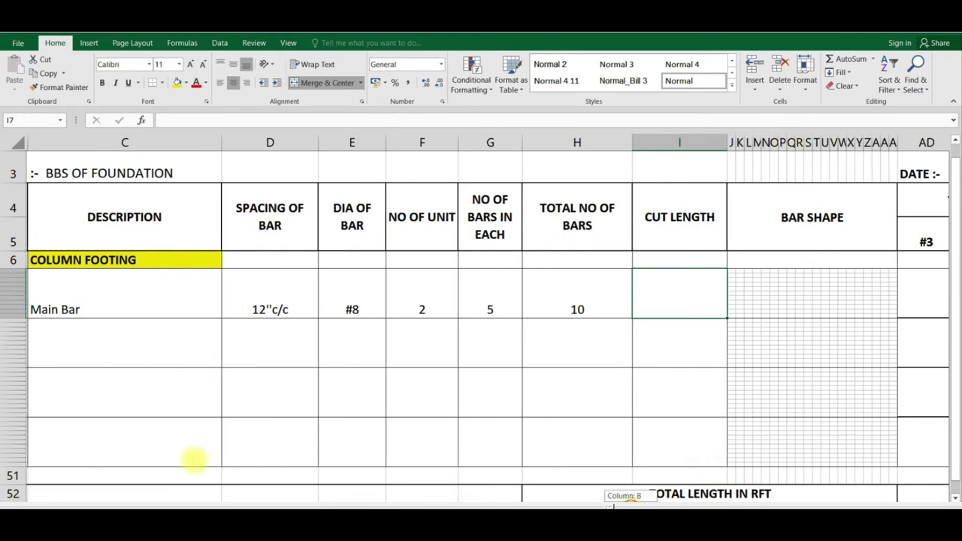
{"action": "scroll", "coordinate": [613, 506], "scroll_direction": "right", "scroll_amount": 3}
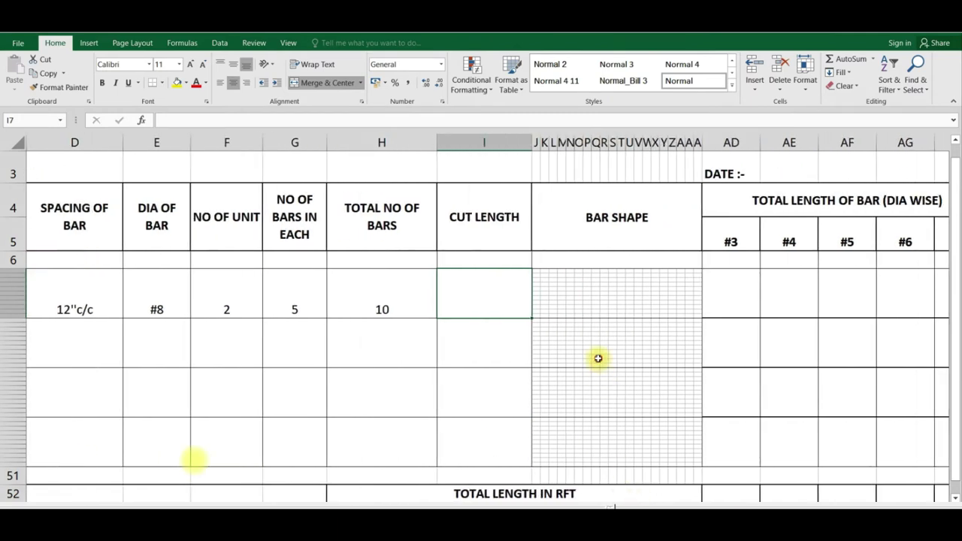
{"action": "left_click", "coordinate": [595, 357]}
{"action": "left_click", "coordinate": [562, 288]}
{"action": "left_click_drag", "start_coordinate": [561, 287], "coordinate": [606, 297]}
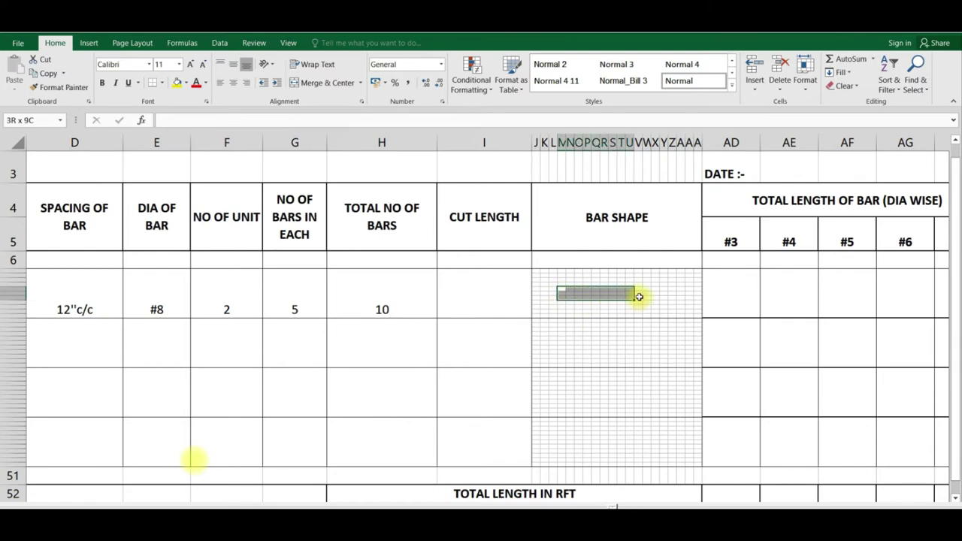
{"action": "left_click_drag", "start_coordinate": [606, 297], "coordinate": [675, 302]}
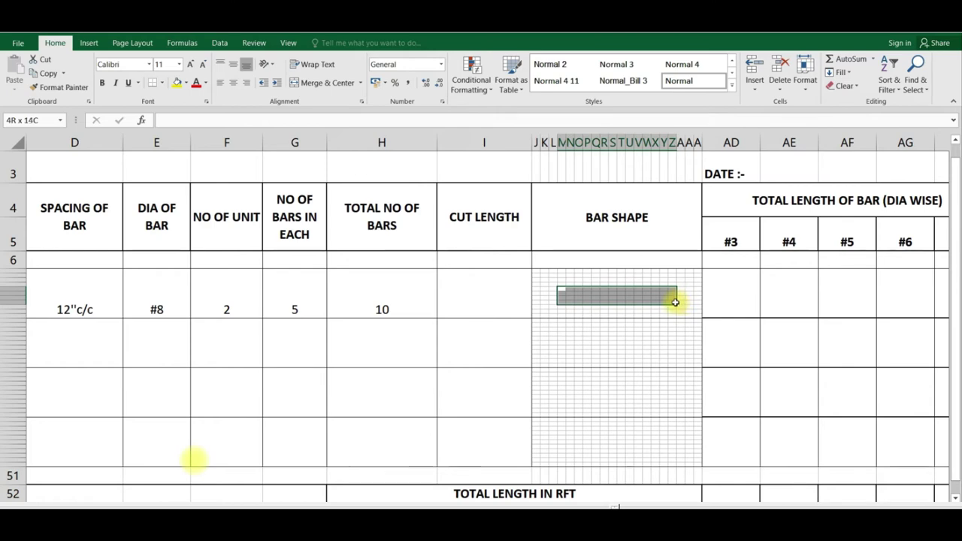
- Give the selected strip bottom, left and right borders to form a U-shaped bar
{"action": "right_click", "coordinate": [623, 300]}
{"action": "left_click", "coordinate": [648, 245]}
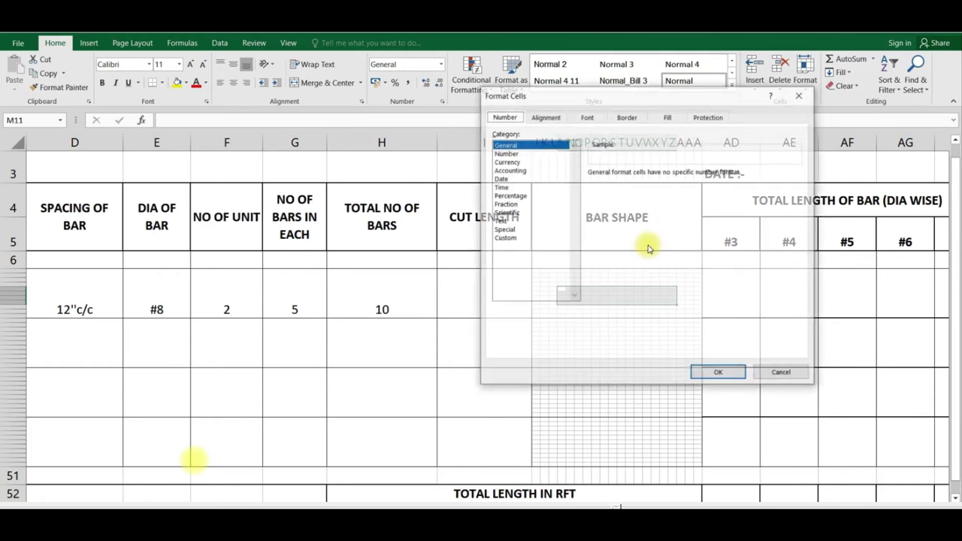
{"action": "left_click", "coordinate": [625, 116]}
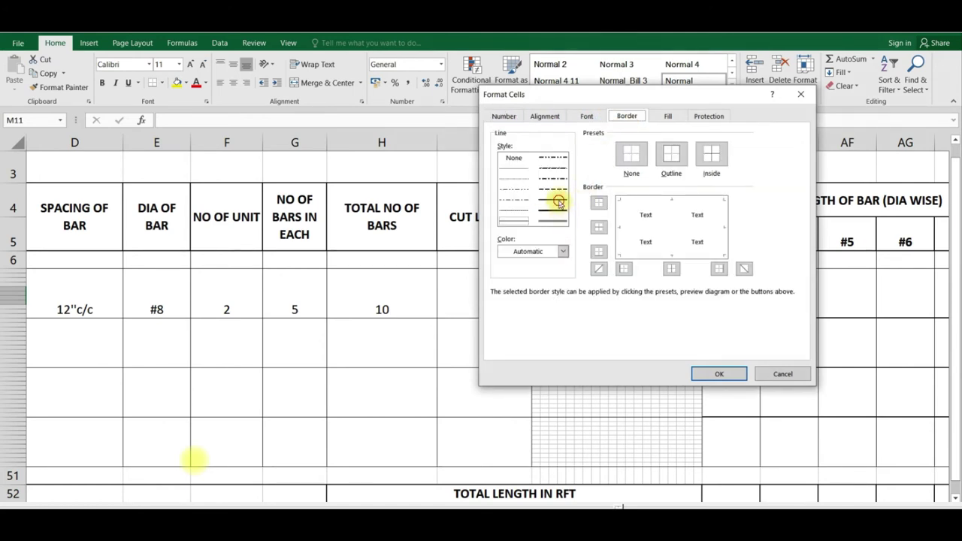
{"action": "left_click", "coordinate": [643, 255]}
{"action": "left_click", "coordinate": [626, 276]}
{"action": "left_click", "coordinate": [718, 269]}
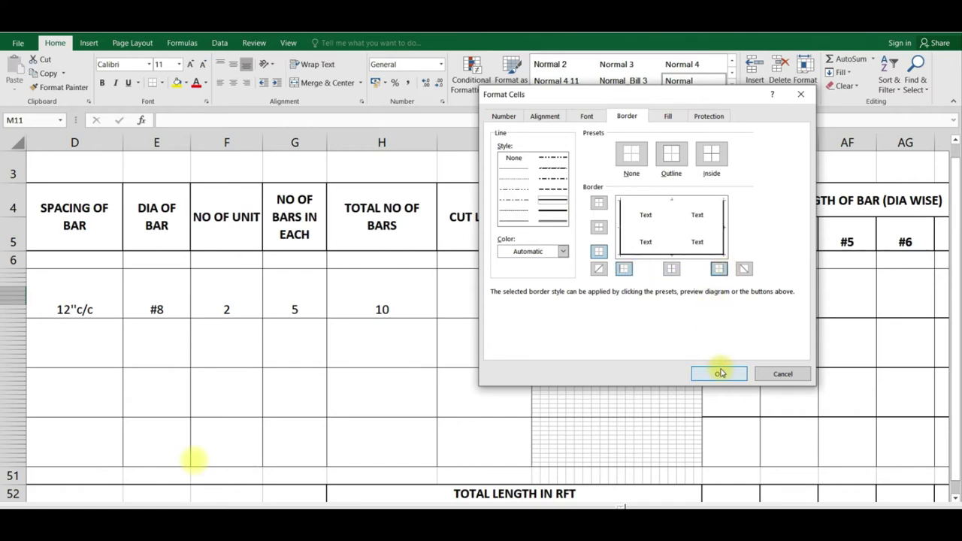
{"action": "left_click", "coordinate": [719, 374]}
{"action": "left_click", "coordinate": [737, 352]}
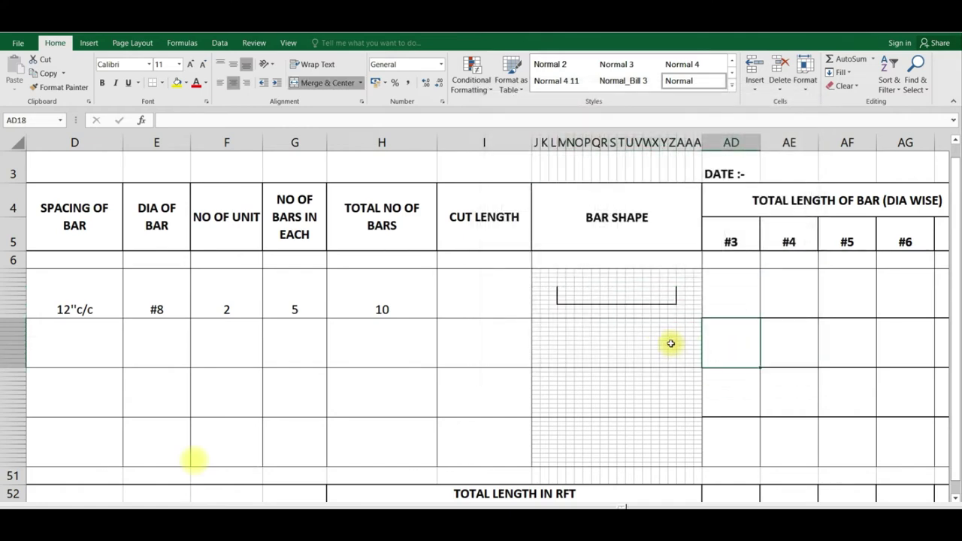
{"action": "left_click_drag", "start_coordinate": [598, 308], "coordinate": [632, 311]}
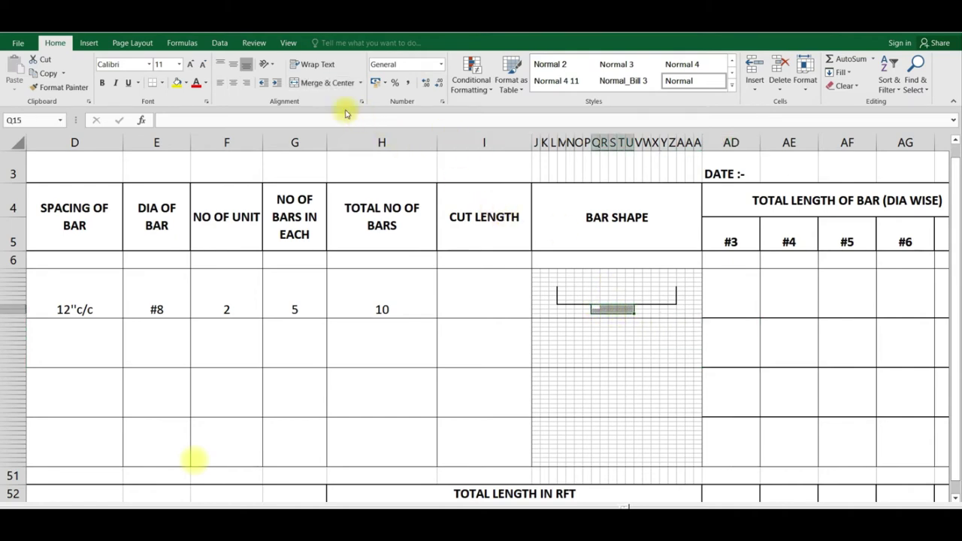
- Enter 20 in merged cells below the bar outline, shrink its font, and merge-and-centre it
{"action": "left_click", "coordinate": [297, 83]}
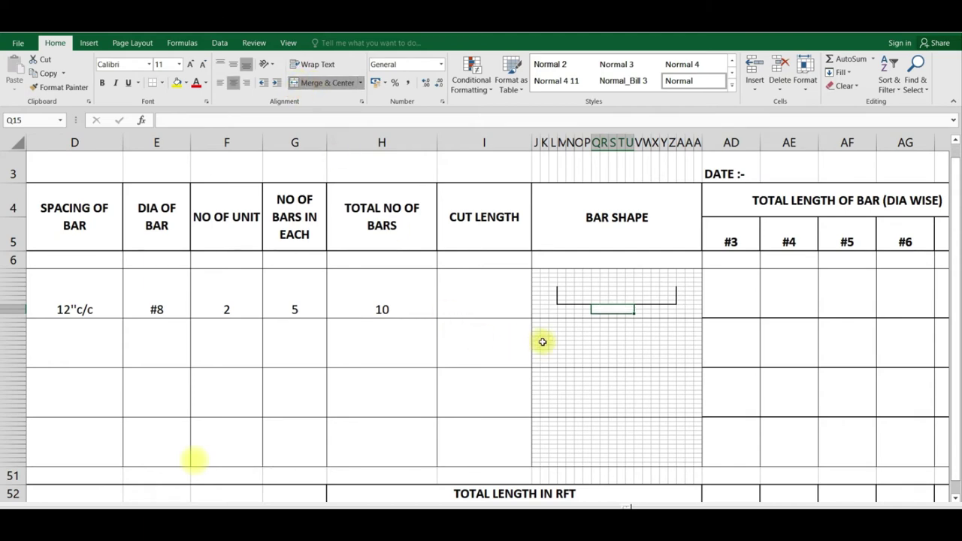
{"action": "type", "text": "20"}
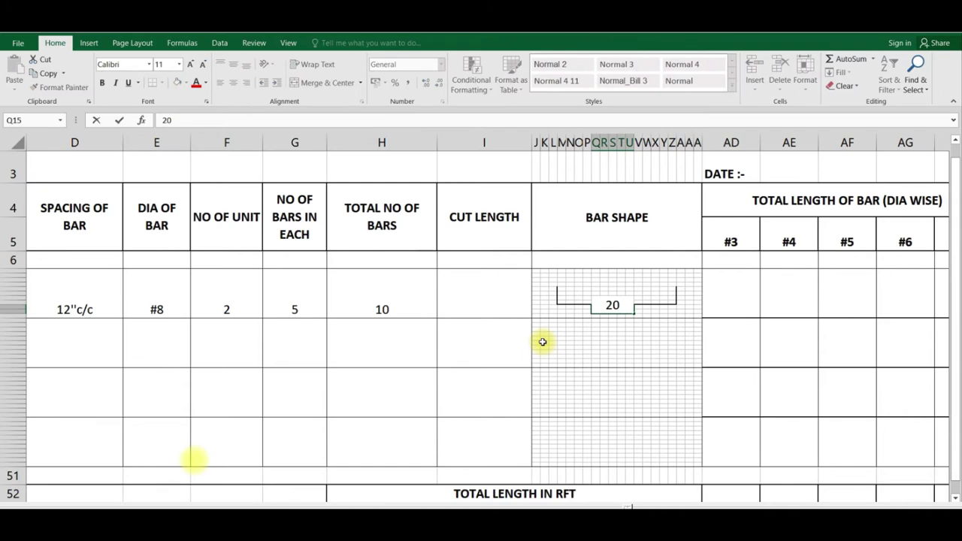
{"action": "key", "text": "Return"}
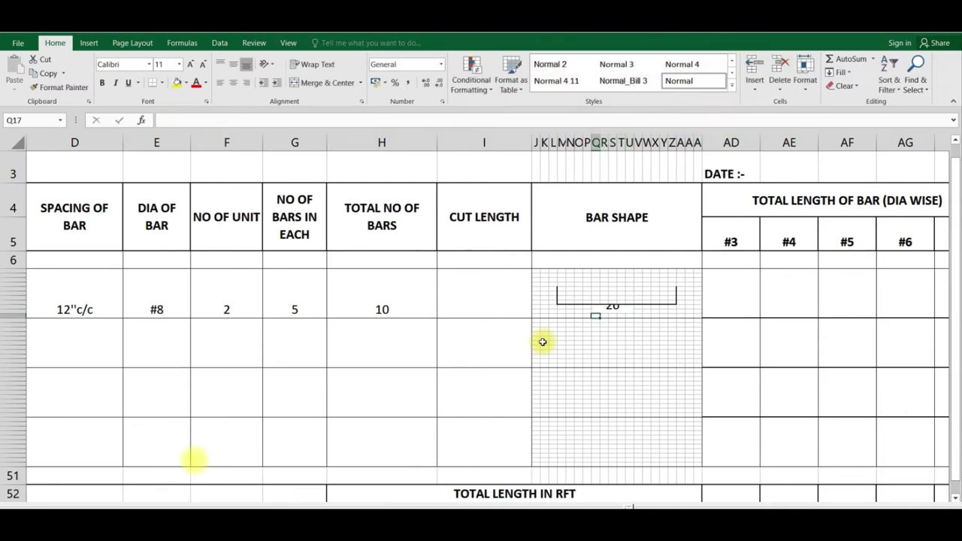
{"action": "left_click", "coordinate": [609, 307]}
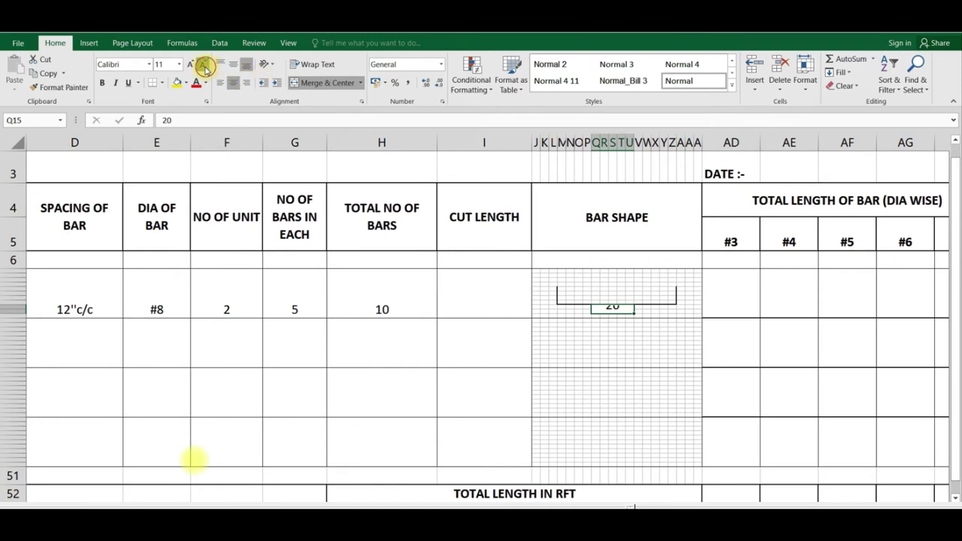
{"action": "left_click", "coordinate": [205, 68]}
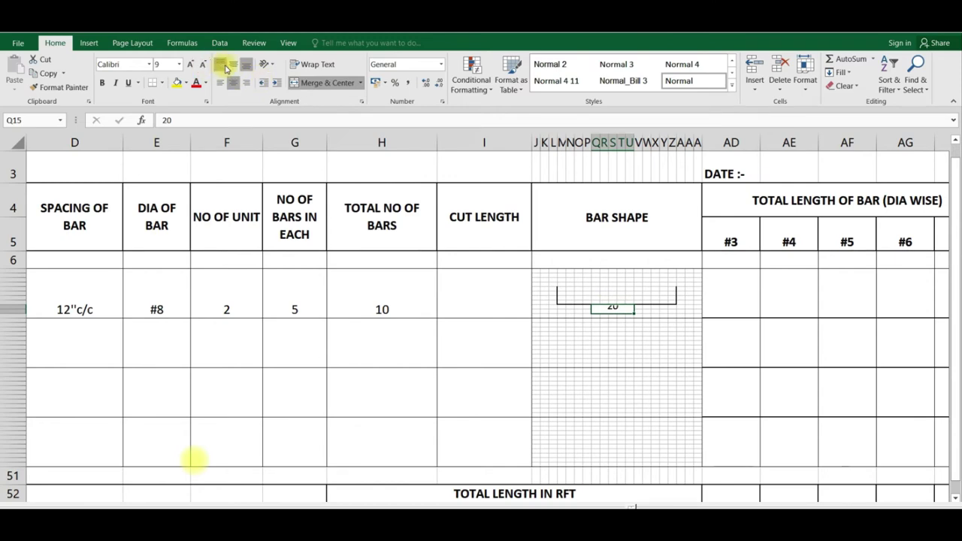
{"action": "left_click", "coordinate": [249, 82]}
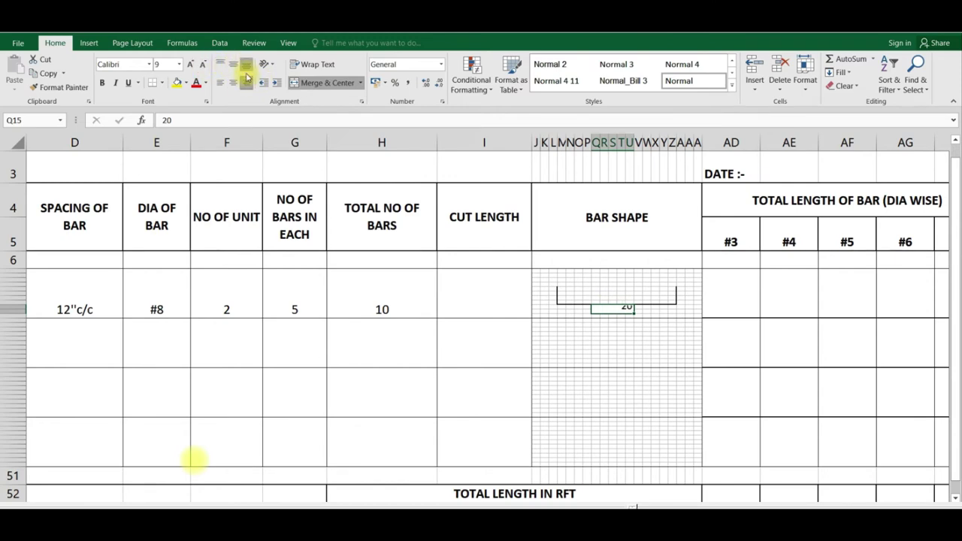
{"action": "left_click", "coordinate": [245, 66]}
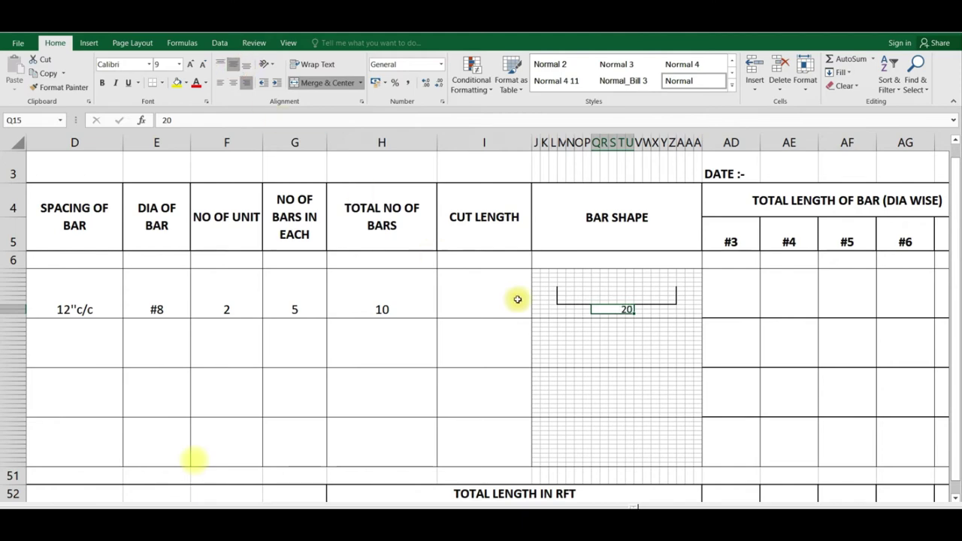
{"action": "left_click", "coordinate": [639, 339]}
{"action": "left_click", "coordinate": [617, 311]}
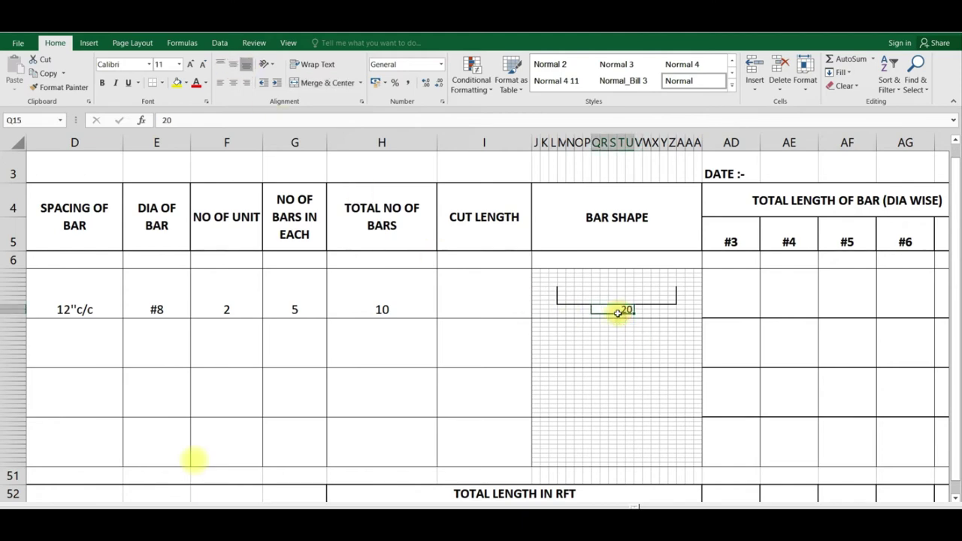
{"action": "left_click", "coordinate": [295, 84]}
{"action": "left_click", "coordinate": [296, 84]}
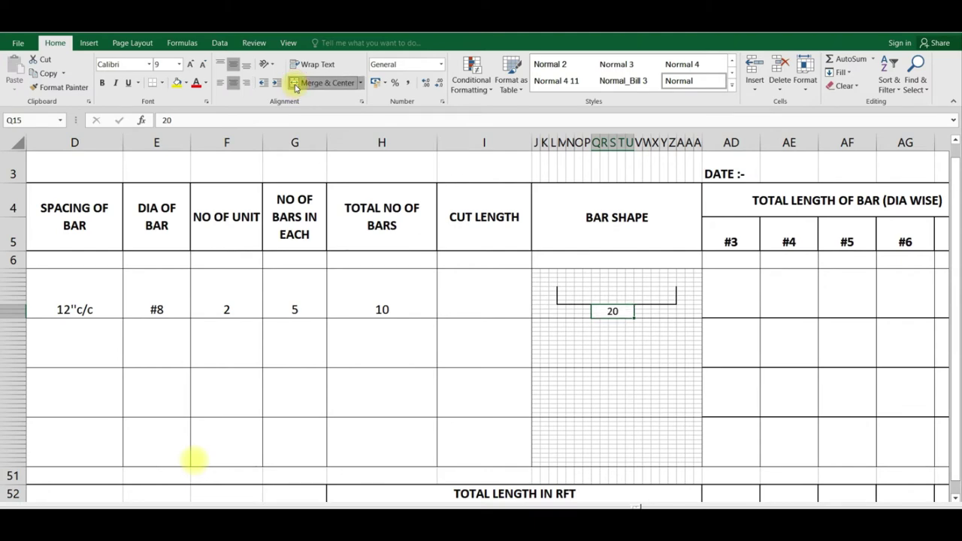
{"action": "left_click", "coordinate": [638, 356]}
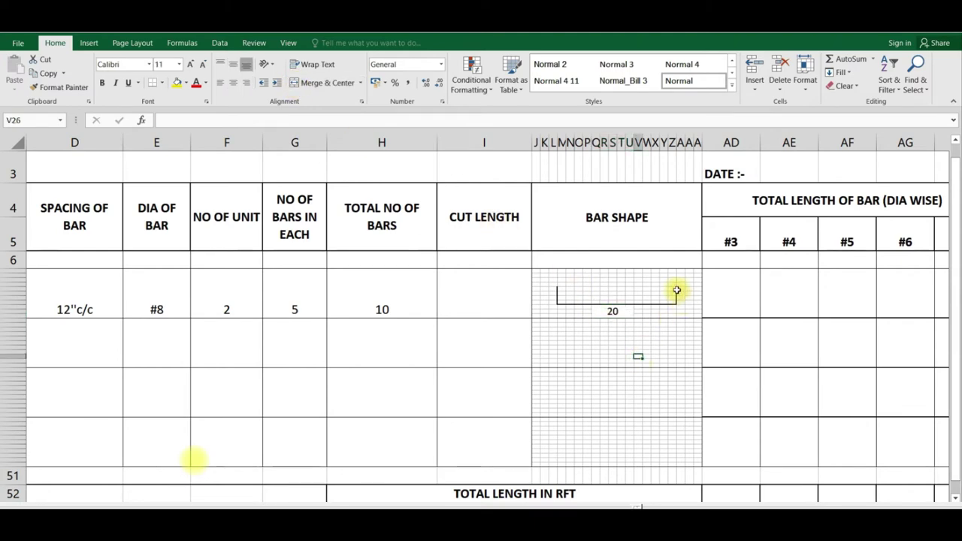
- Merge the cells beside the bar's right hook and rotate their text upward
{"action": "left_click_drag", "start_coordinate": [678, 288], "coordinate": [687, 302]}
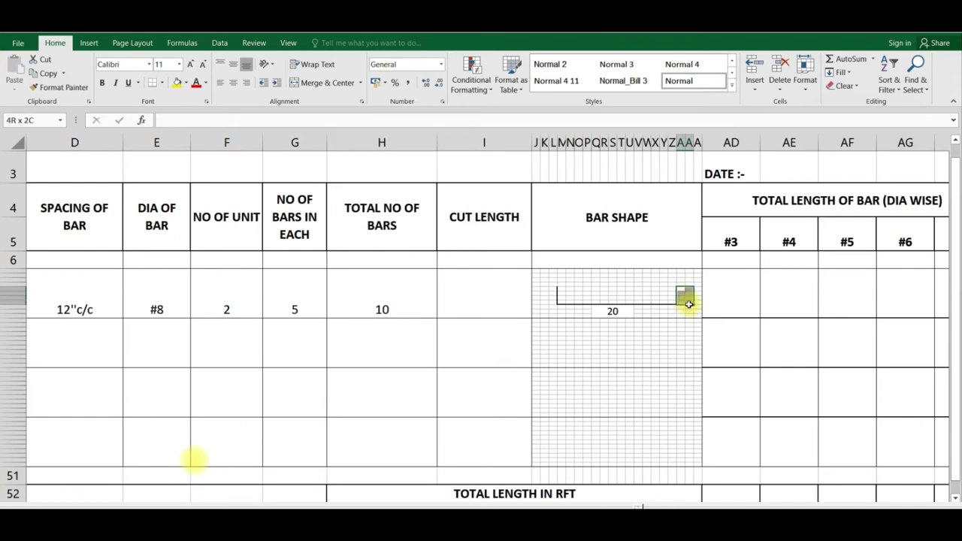
{"action": "left_click", "coordinate": [646, 329]}
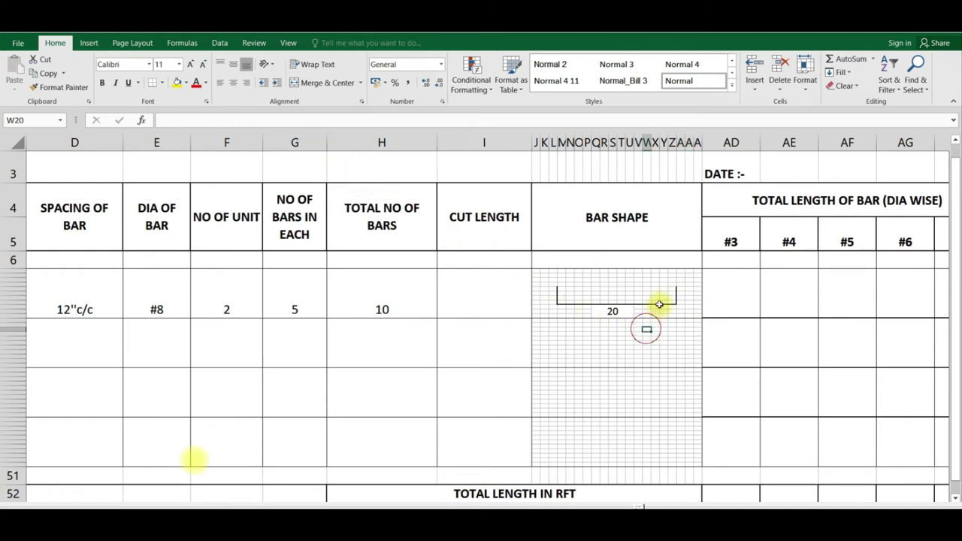
{"action": "left_click_drag", "start_coordinate": [679, 289], "coordinate": [685, 312]}
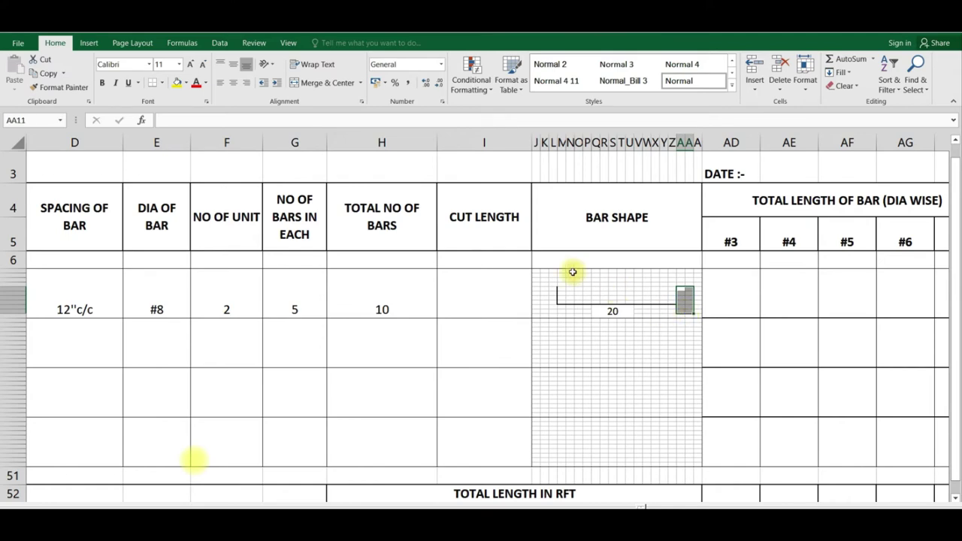
{"action": "left_click", "coordinate": [295, 88]}
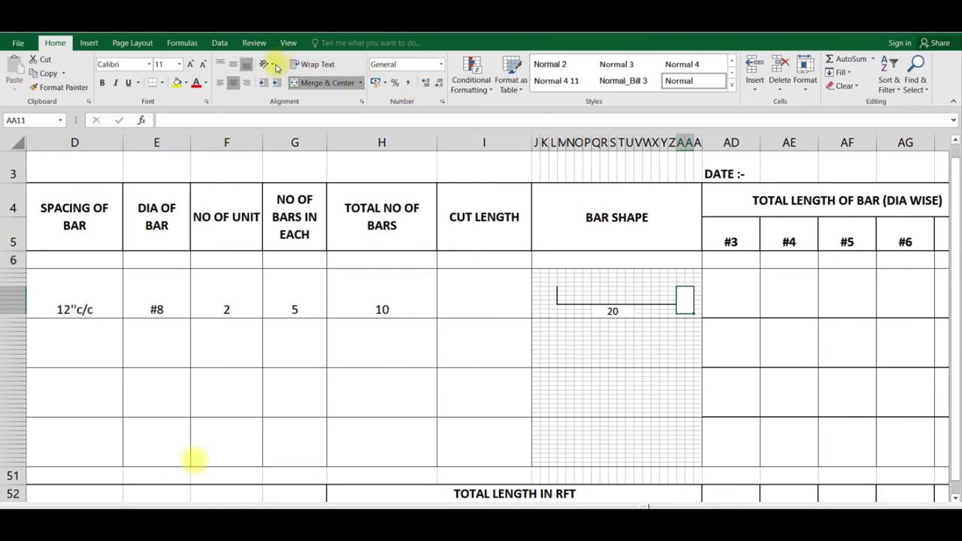
{"action": "left_click", "coordinate": [269, 65]}
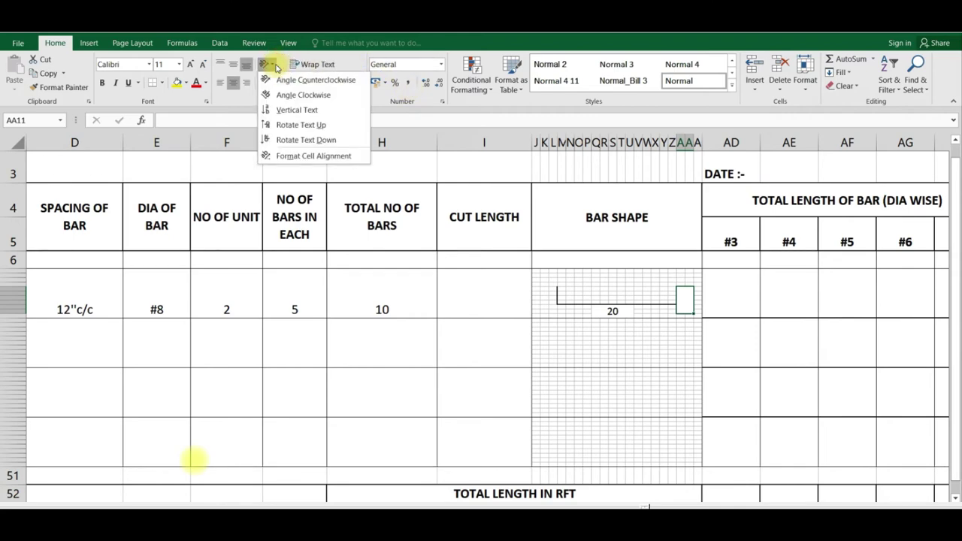
{"action": "left_click", "coordinate": [288, 124]}
{"action": "left_click", "coordinate": [629, 347]}
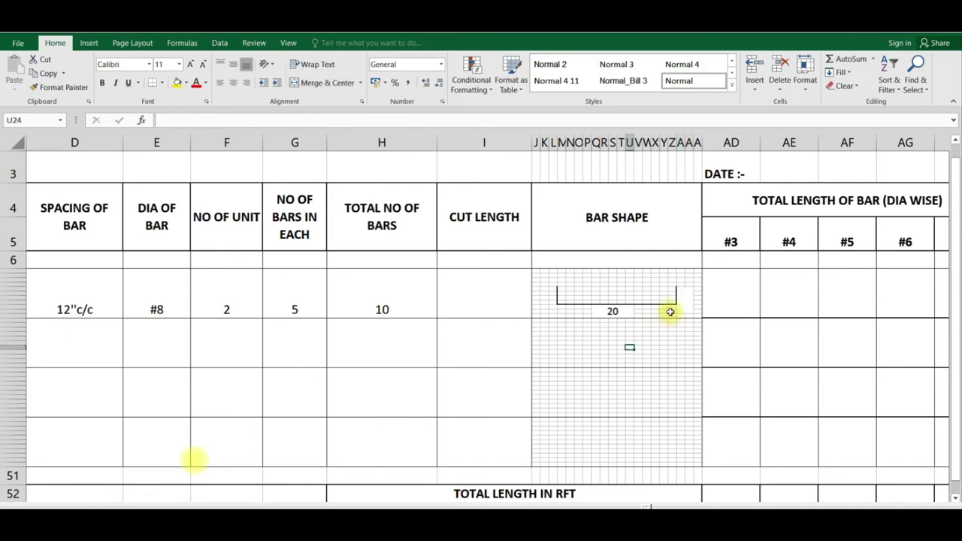
{"action": "left_click", "coordinate": [680, 300]}
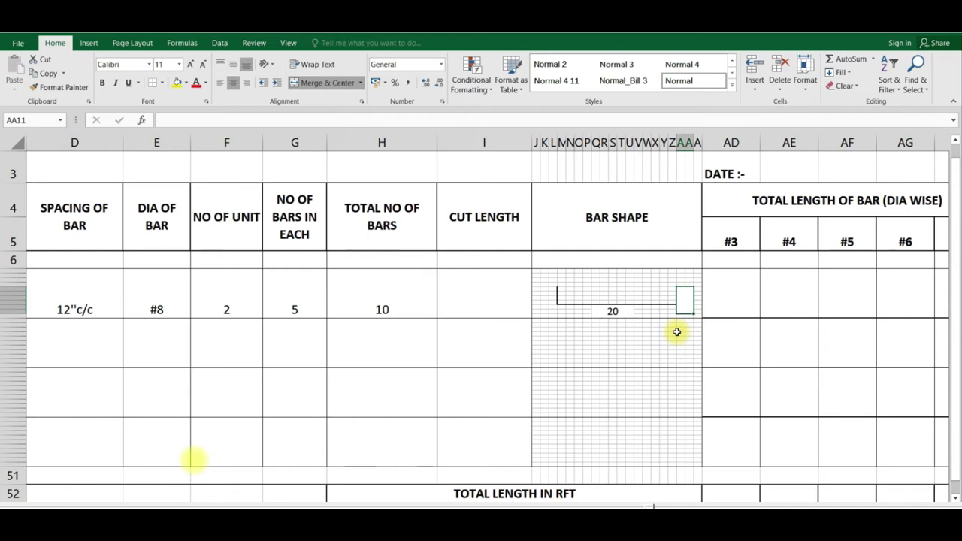
- Enter 0.75 in the right-hook cell as a two-decimal Number at a smaller font size
{"action": "type", "text": "."}
{"action": "type", "text": "75"}
{"action": "key", "text": "Return"}
{"action": "left_click", "coordinate": [682, 295]}
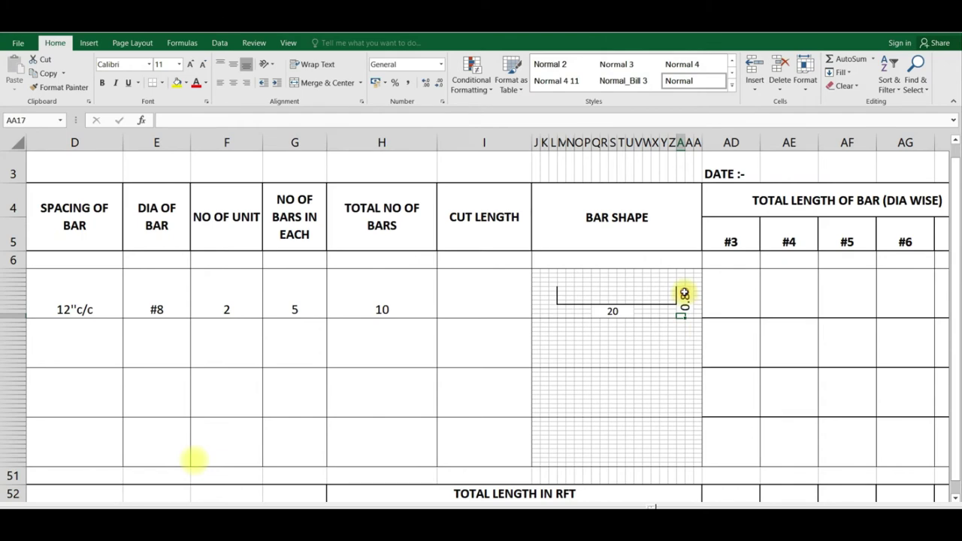
{"action": "left_click", "coordinate": [441, 87]}
{"action": "left_click", "coordinate": [424, 85]}
{"action": "left_click", "coordinate": [423, 87]}
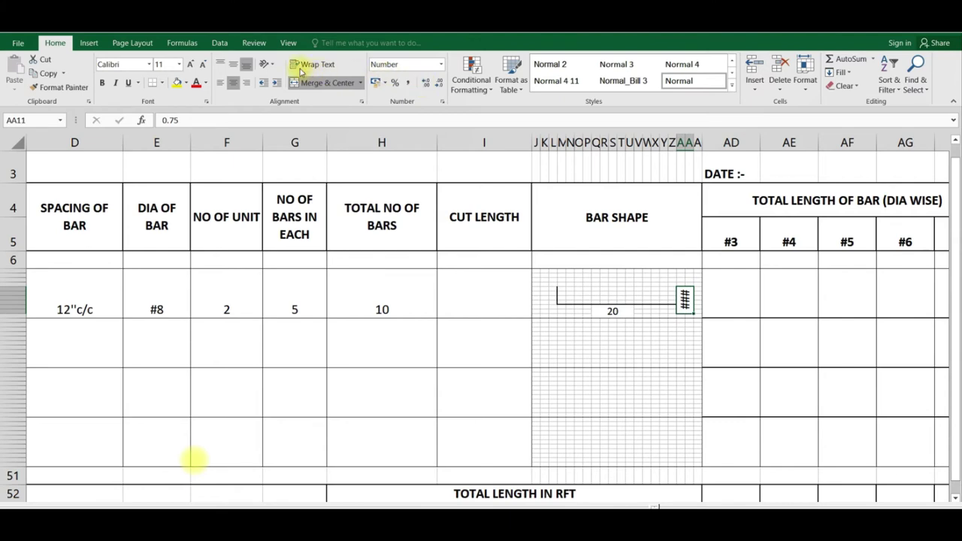
{"action": "left_click", "coordinate": [205, 65]}
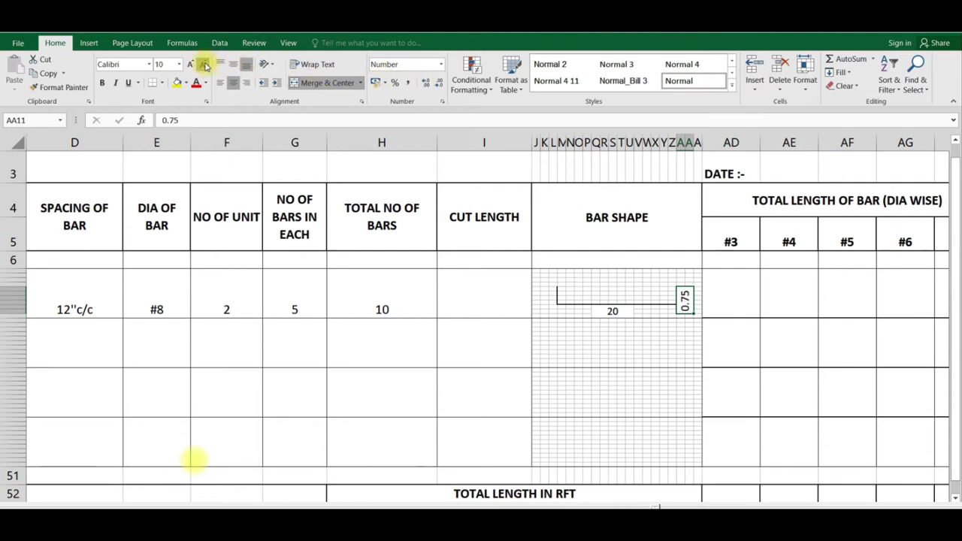
{"action": "left_click", "coordinate": [608, 370]}
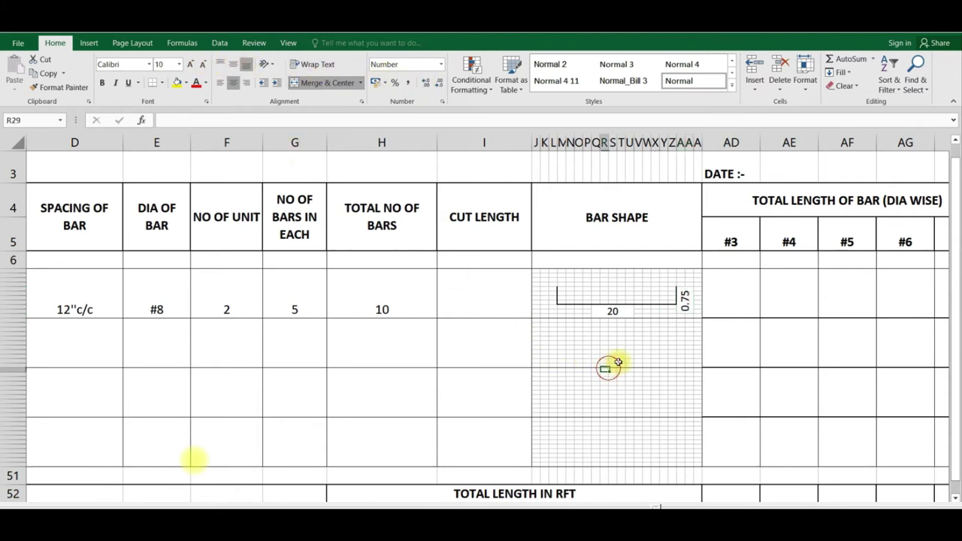
{"action": "left_click", "coordinate": [681, 299]}
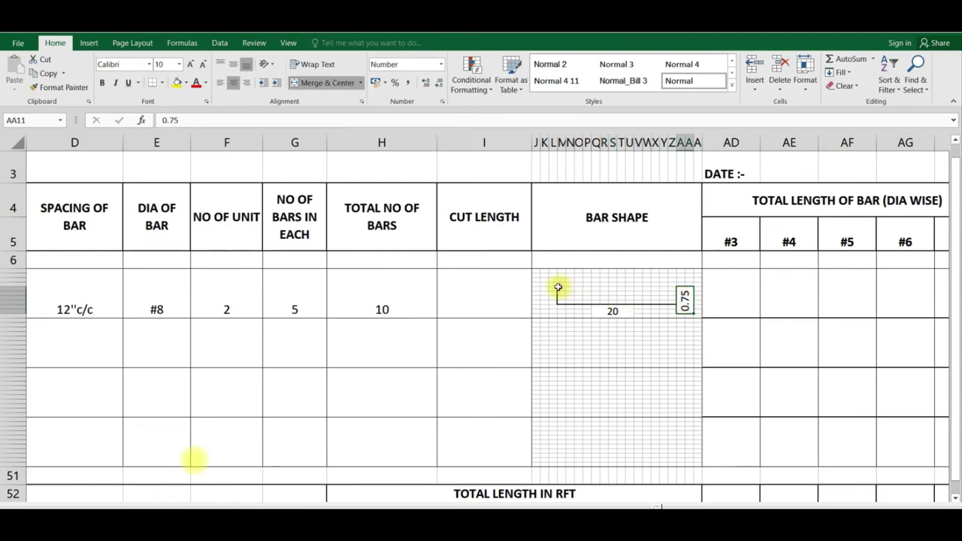
{"action": "left_click_drag", "start_coordinate": [541, 290], "coordinate": [551, 311]}
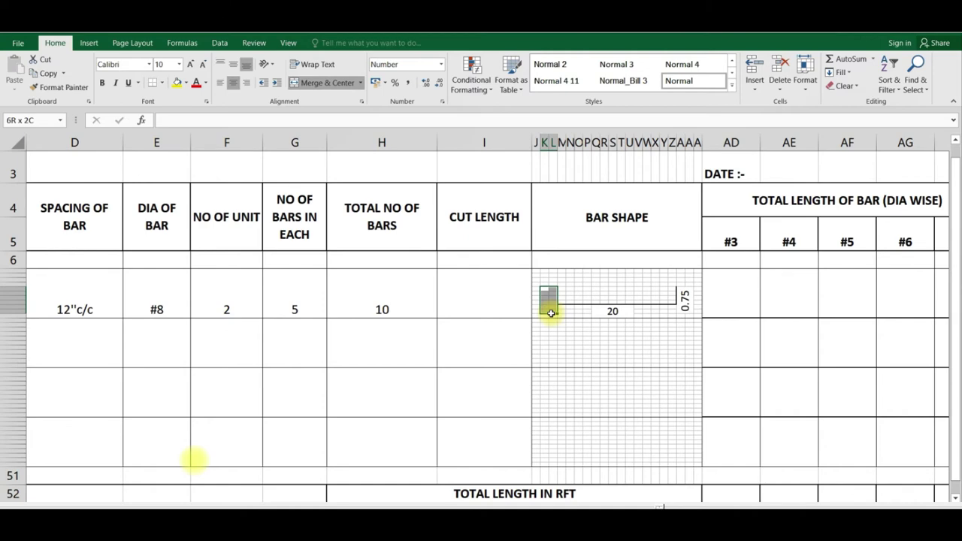
- Merge K11:L16, rotate text up, and enter 0.75 at font size 10 beside the left hook
{"action": "left_click", "coordinate": [302, 84]}
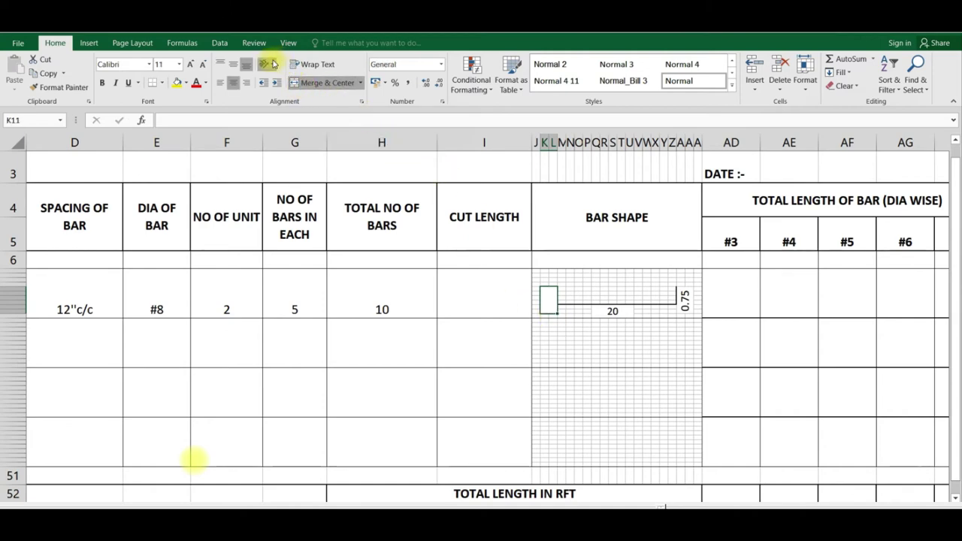
{"action": "left_click", "coordinate": [267, 64]}
{"action": "left_click", "coordinate": [290, 126]}
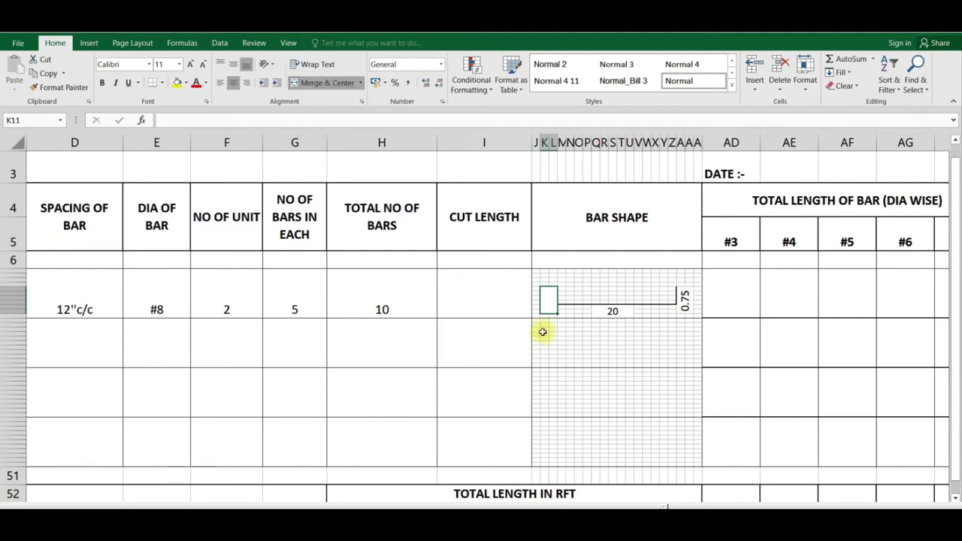
{"action": "type", "text": "0.75"}
{"action": "key", "text": "Return"}
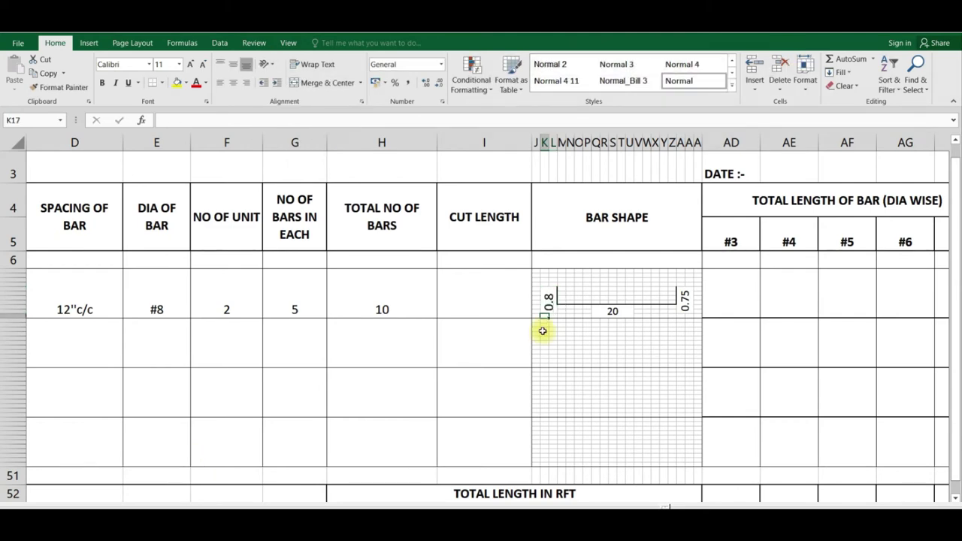
{"action": "left_click", "coordinate": [548, 300]}
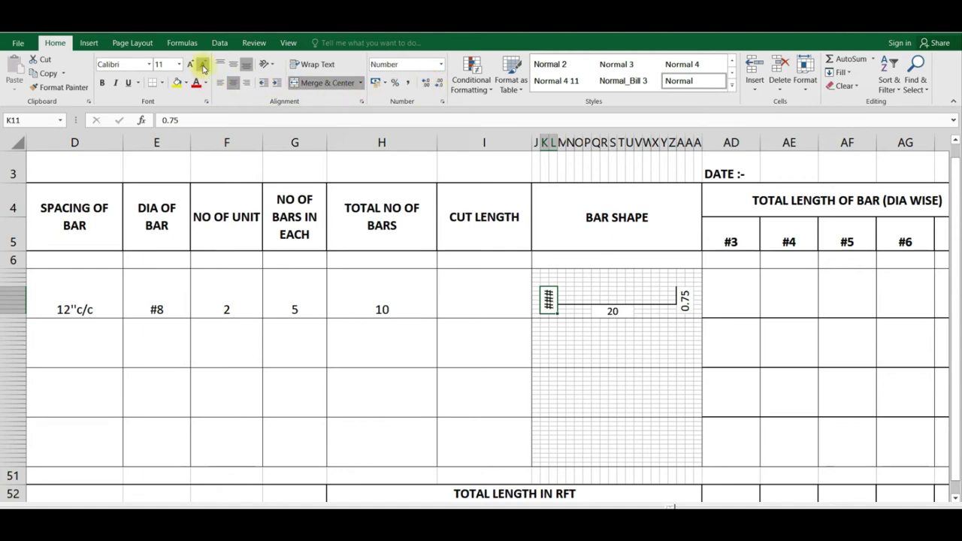
{"action": "left_click", "coordinate": [203, 67]}
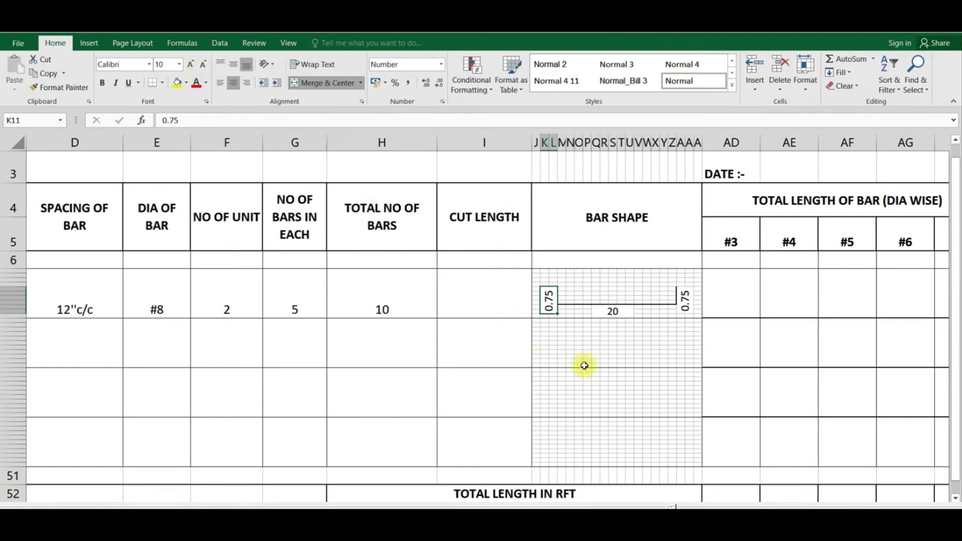
{"action": "left_click", "coordinate": [625, 356]}
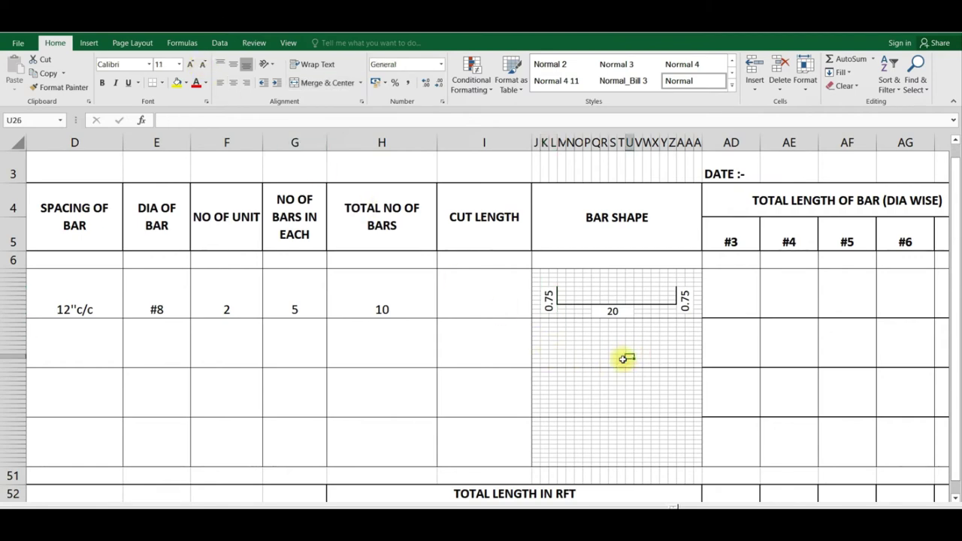
{"action": "left_click", "coordinate": [477, 294]}
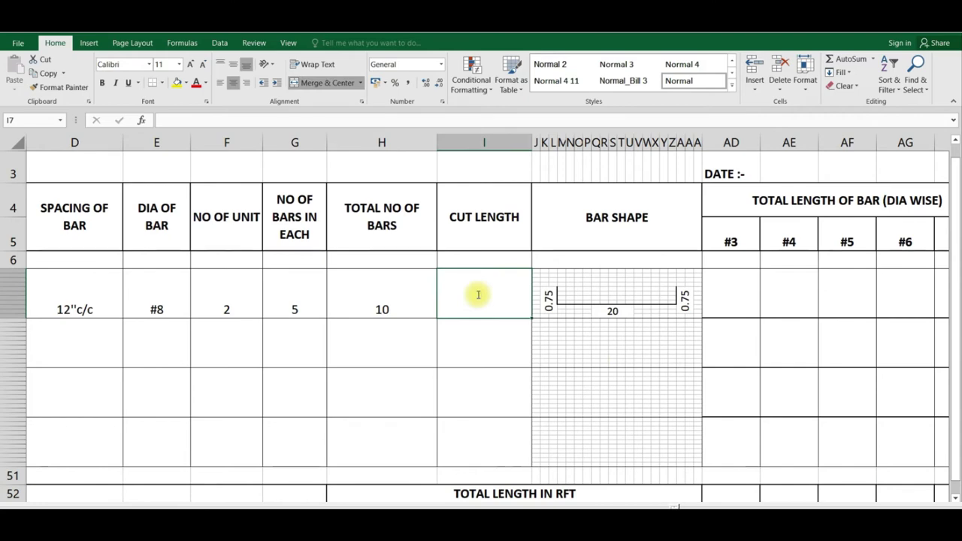
- Enter =SUM(J7:AC17) in I7 so the Main Bar cut length reads 21.5
{"action": "type", "text": "=s"}
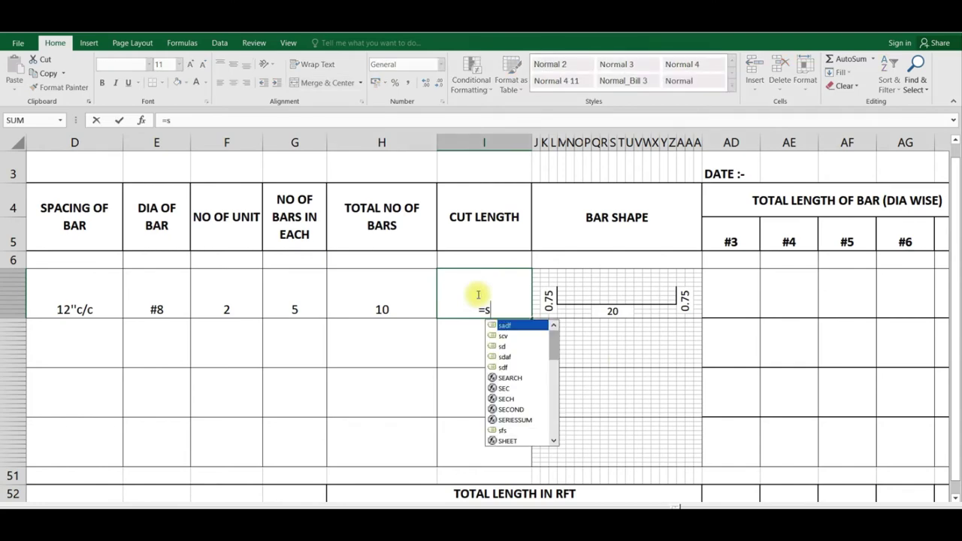
{"action": "type", "text": "um"}
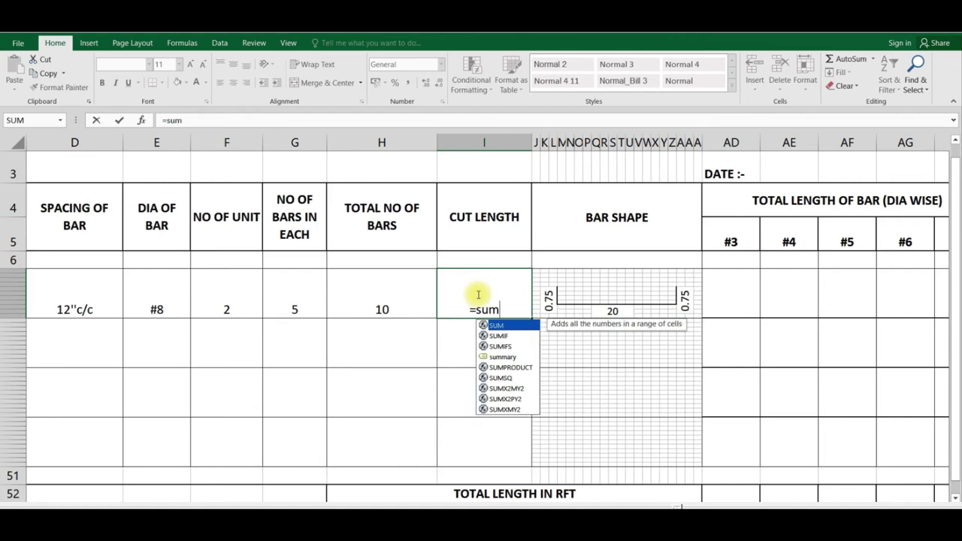
{"action": "type", "text": "("}
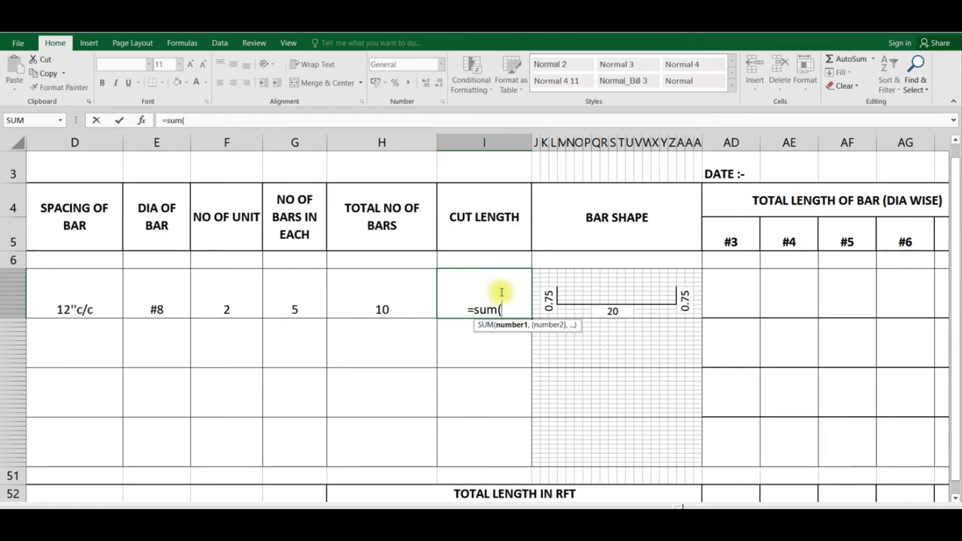
{"action": "mouse_move", "coordinate": [535, 269]}
{"action": "left_mouse_down"}
{"action": "mouse_move", "coordinate": [565, 318]}
{"action": "mouse_move", "coordinate": [702, 305]}
{"action": "left_mouse_up"}
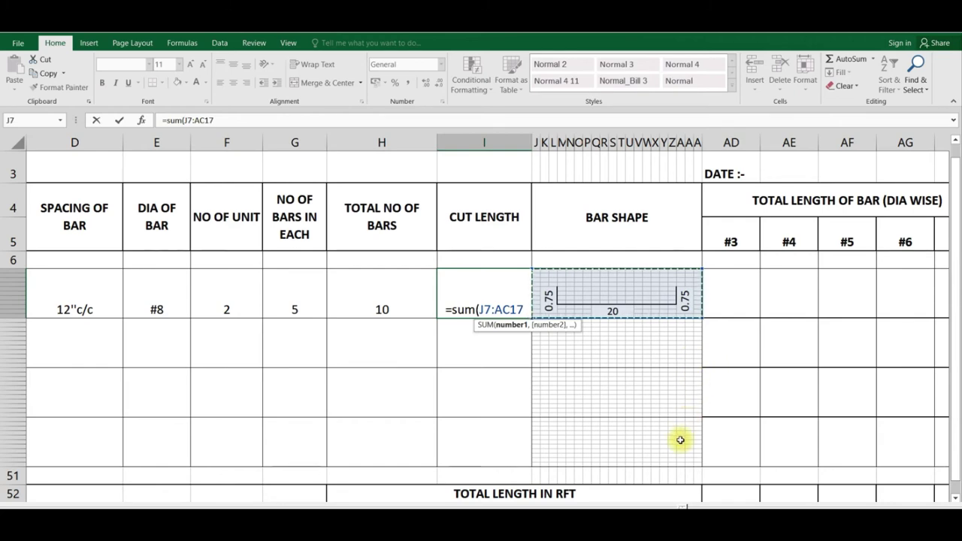
{"action": "key", "text": "Return"}
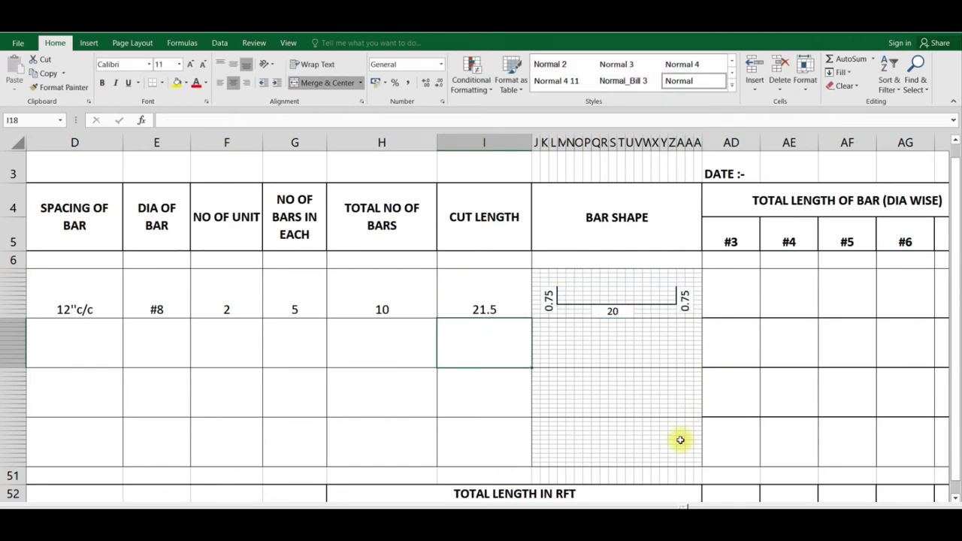
{"action": "left_click", "coordinate": [492, 300]}
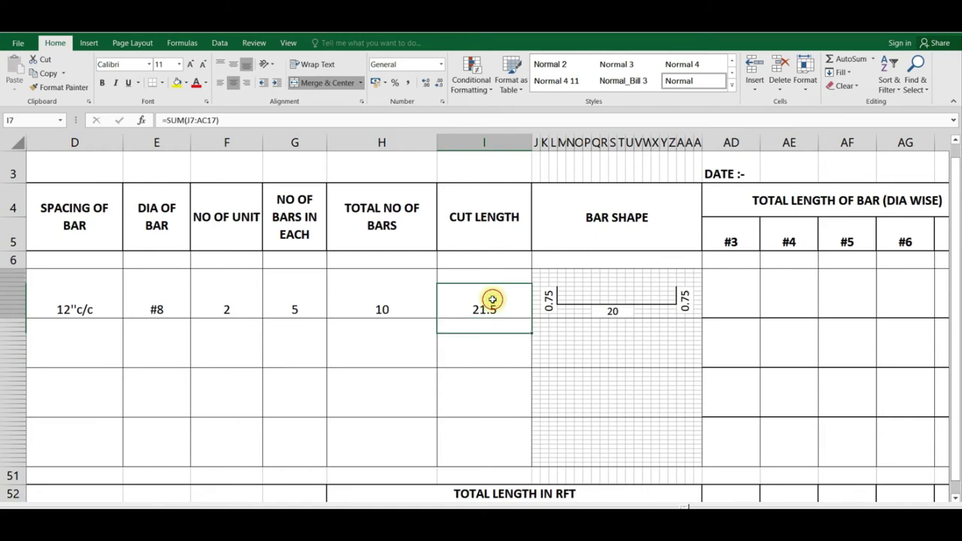
{"action": "double_click", "coordinate": [492, 299]}
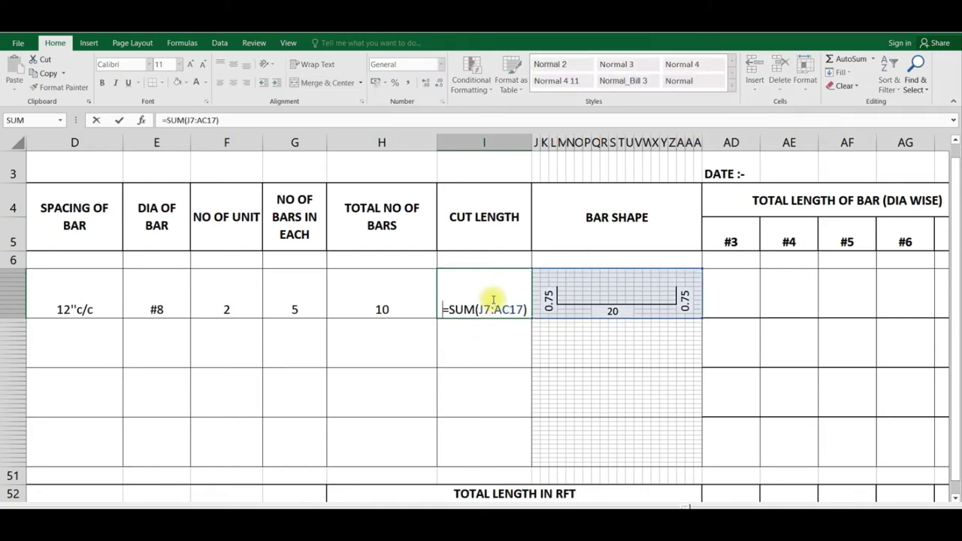
{"action": "key", "text": "Escape"}
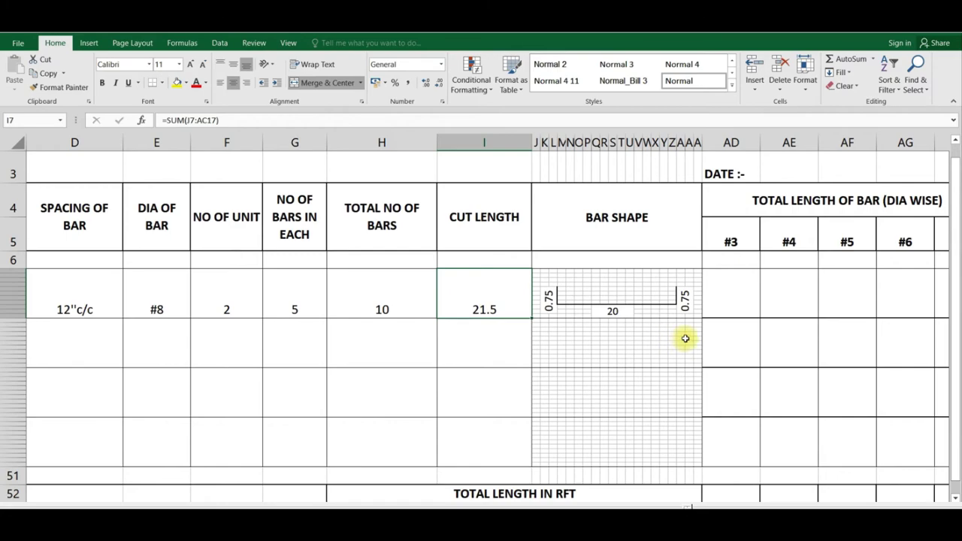
{"action": "scroll", "coordinate": [685, 339], "scroll_direction": "down", "scroll_amount": 2, "text": "ctrl"}
{"action": "scroll", "coordinate": [680, 345], "scroll_direction": "down", "scroll_amount": 2, "text": "ctrl"}
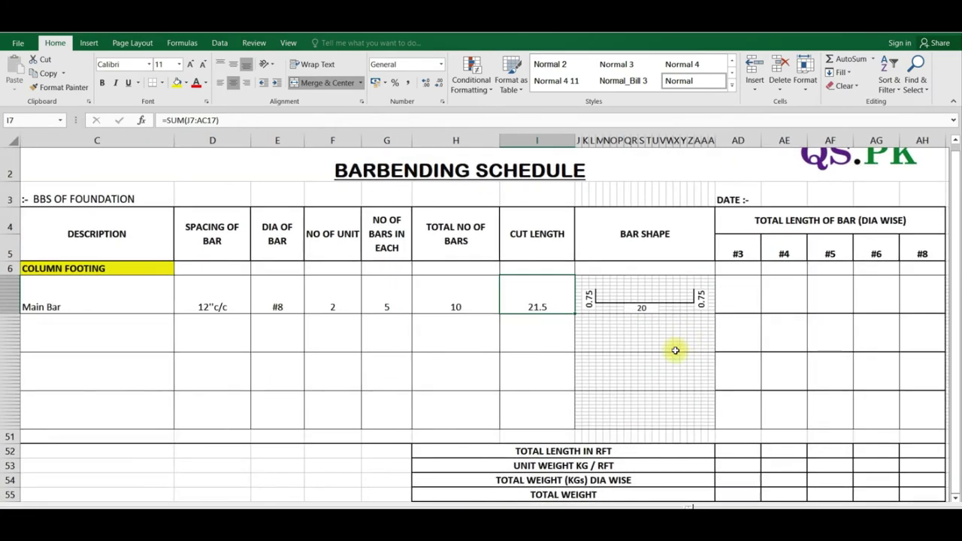
{"action": "scroll", "coordinate": [675, 350], "scroll_direction": "down", "scroll_amount": 1, "text": "ctrl"}
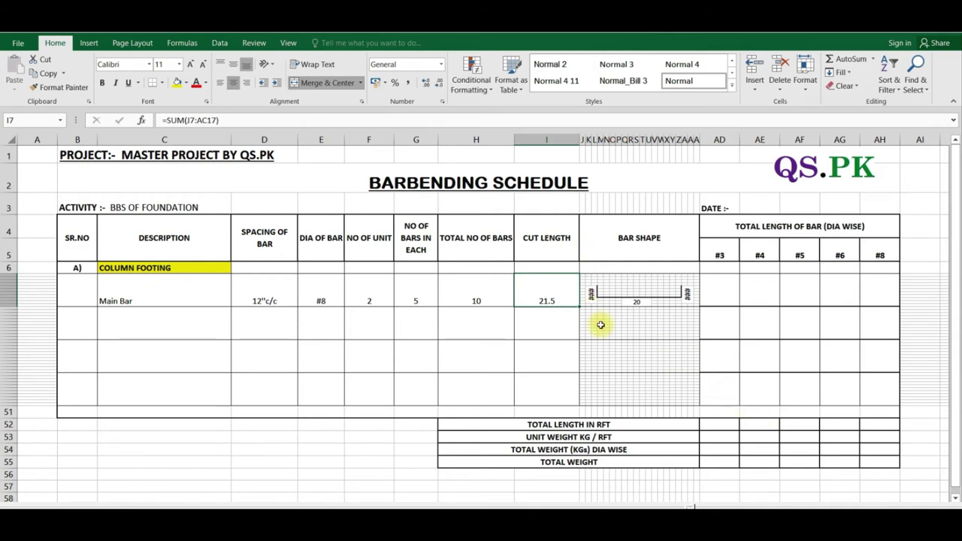
{"action": "scroll", "coordinate": [601, 325], "scroll_direction": "up", "scroll_amount": 1, "text": "ctrl"}
{"action": "scroll", "coordinate": [600, 325], "scroll_direction": "up", "scroll_amount": 1, "text": "ctrl"}
{"action": "left_click", "coordinate": [659, 347]}
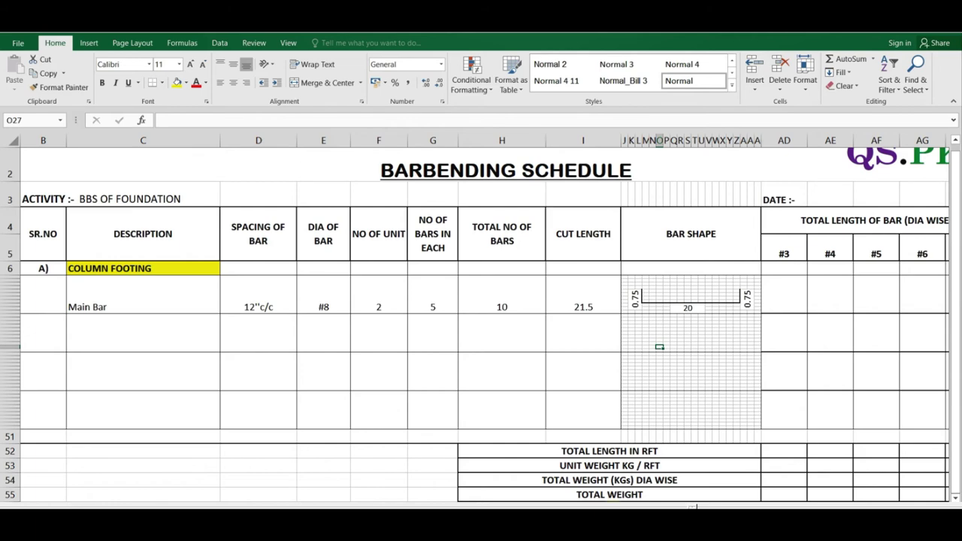
{"action": "left_click_drag", "start_coordinate": [605, 507], "coordinate": [612, 506]}
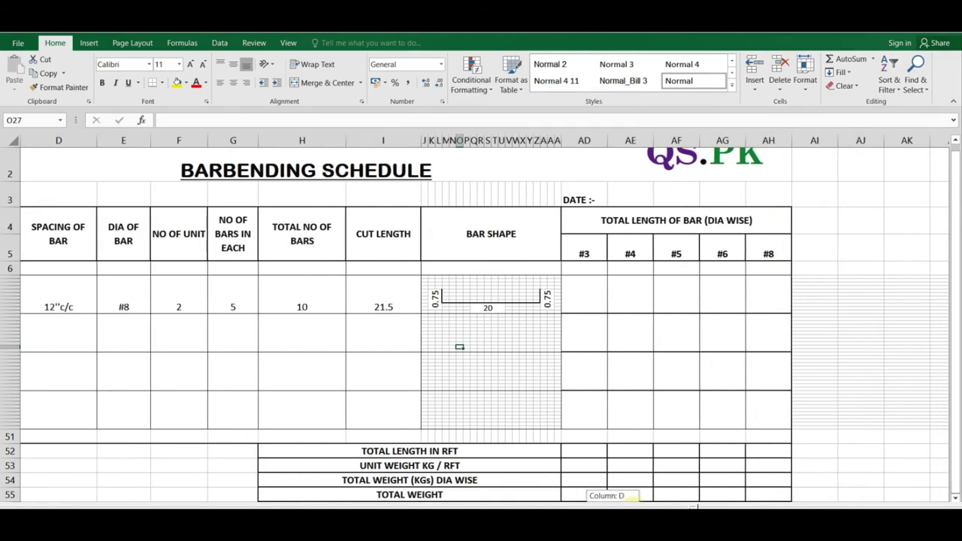
{"action": "left_click", "coordinate": [585, 299]}
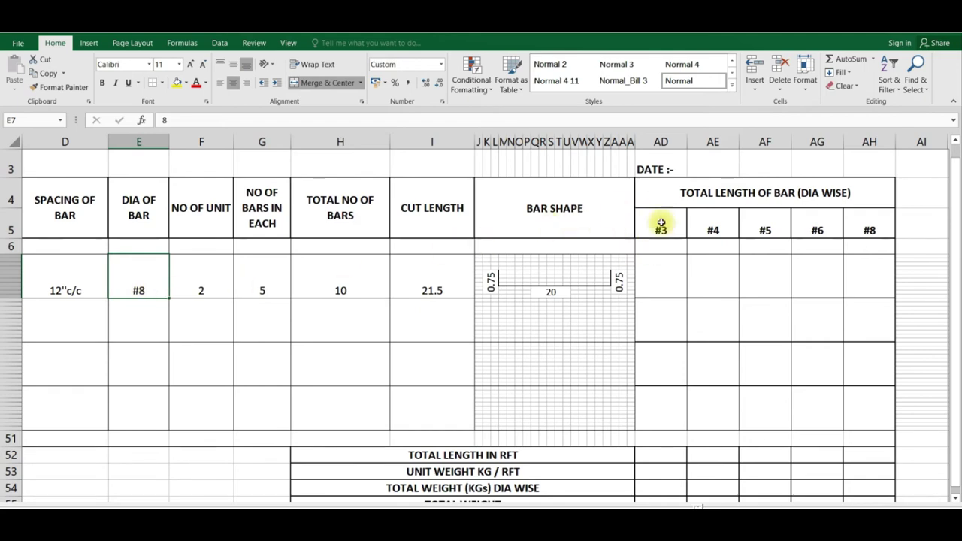
{"action": "left_click", "coordinate": [663, 223]}
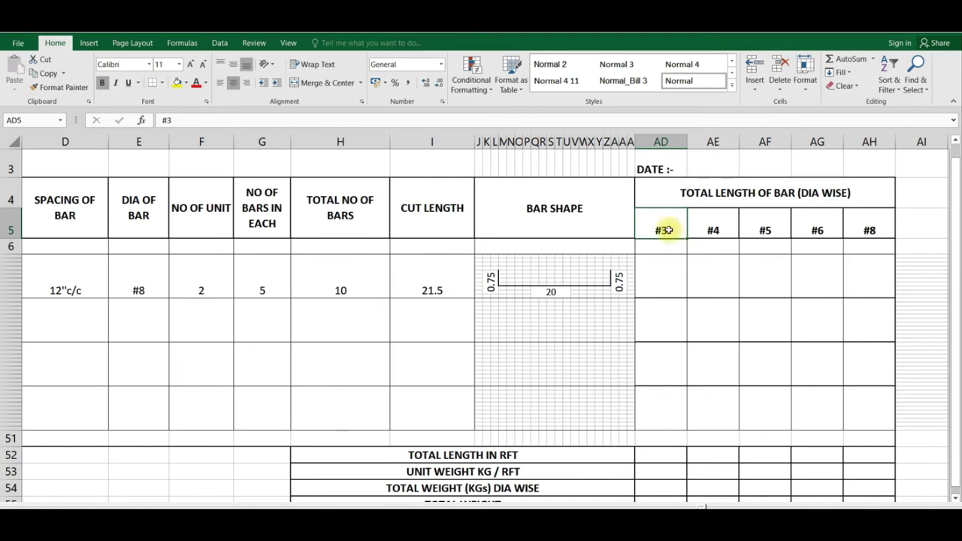
- Overwrite the dia-wise headers in AD5:AH5 with 3, 4, 5, 6 and 8
{"action": "type", "text": "3"}
{"action": "left_click", "coordinate": [706, 229]}
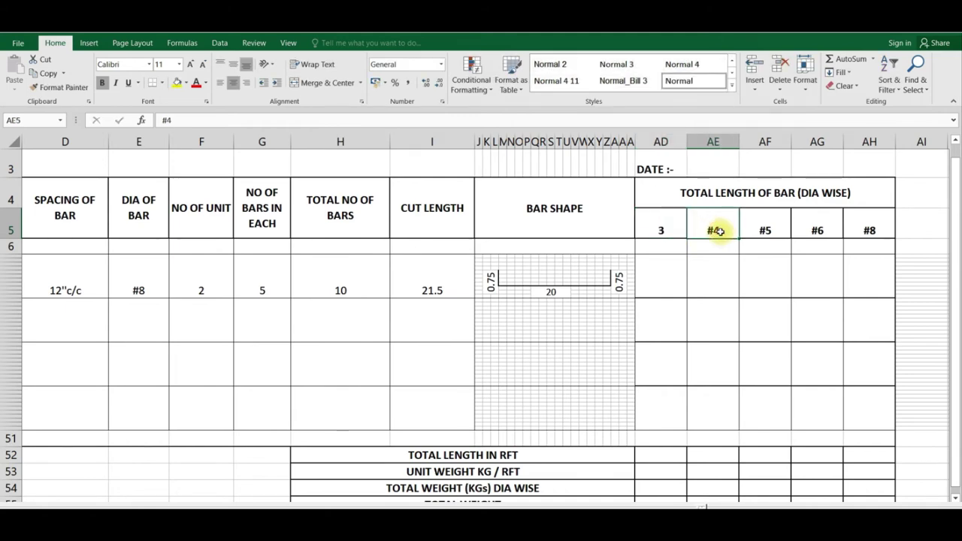
{"action": "type", "text": "4"}
{"action": "left_click", "coordinate": [766, 230]}
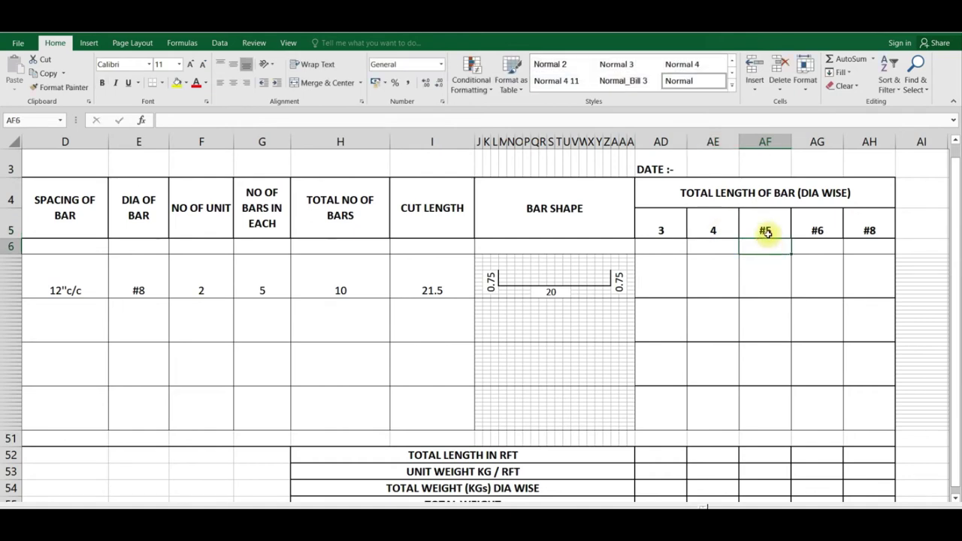
{"action": "left_click", "coordinate": [818, 222]}
{"action": "type", "text": "6"}
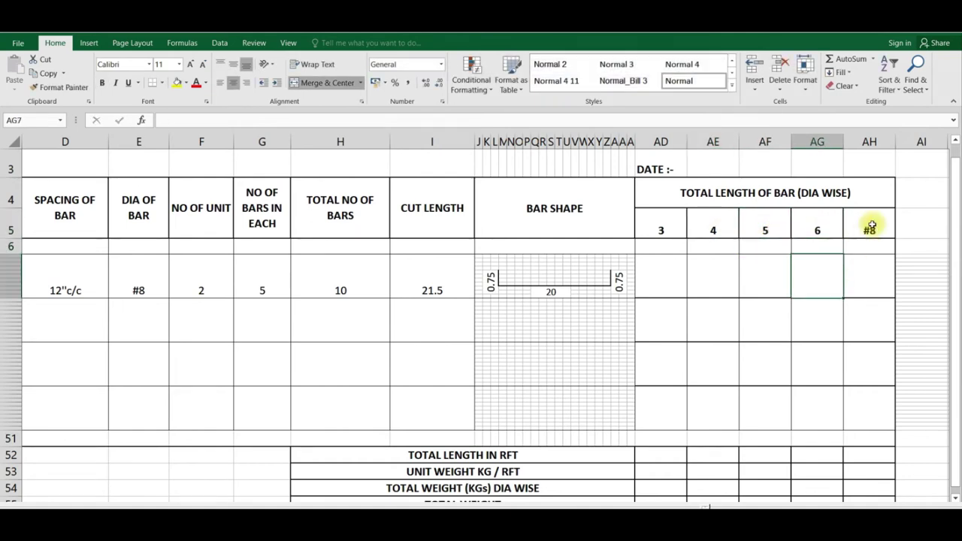
{"action": "left_click", "coordinate": [871, 225]}
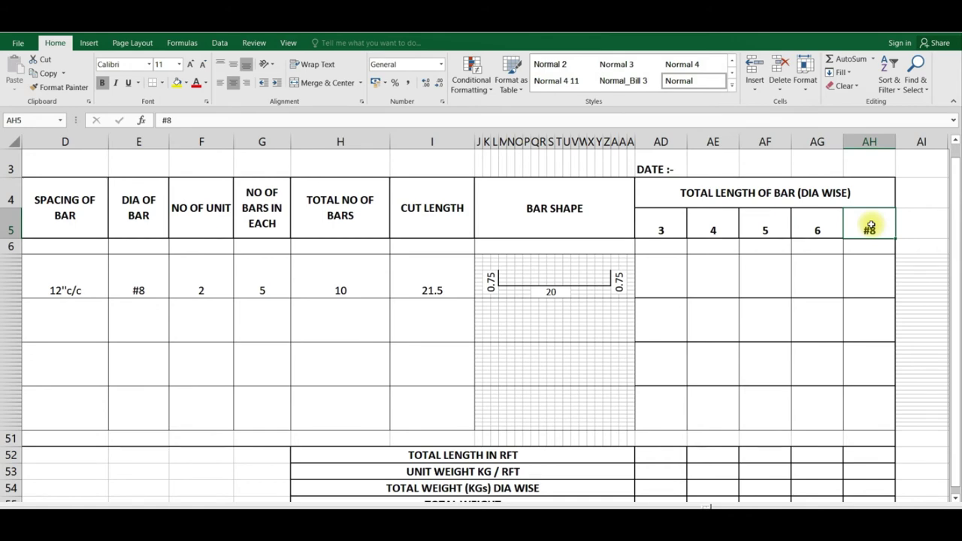
{"action": "type", "text": "8"}
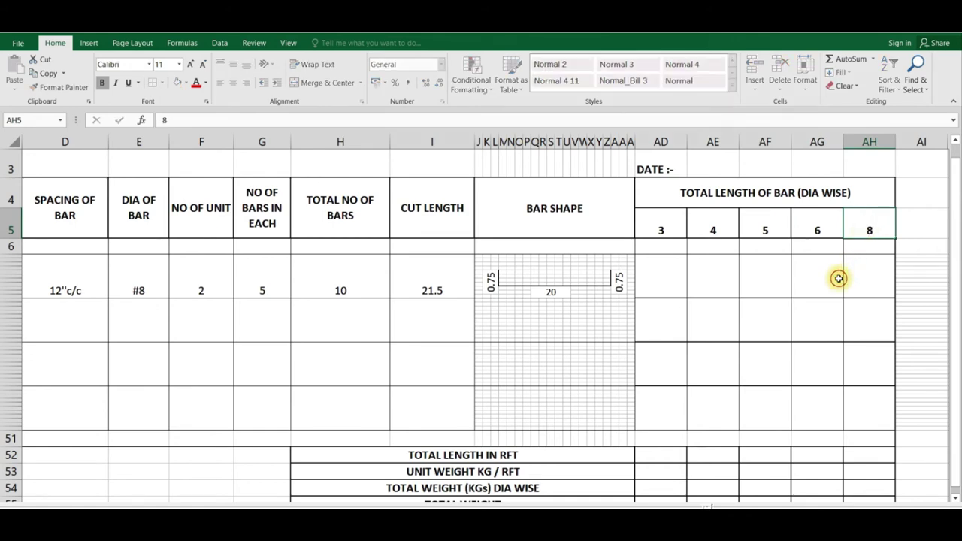
{"action": "left_click", "coordinate": [837, 276]}
- Apply the custom "#"# number format to the 3 header in AD5 so it reads #3
{"action": "right_click", "coordinate": [660, 228]}
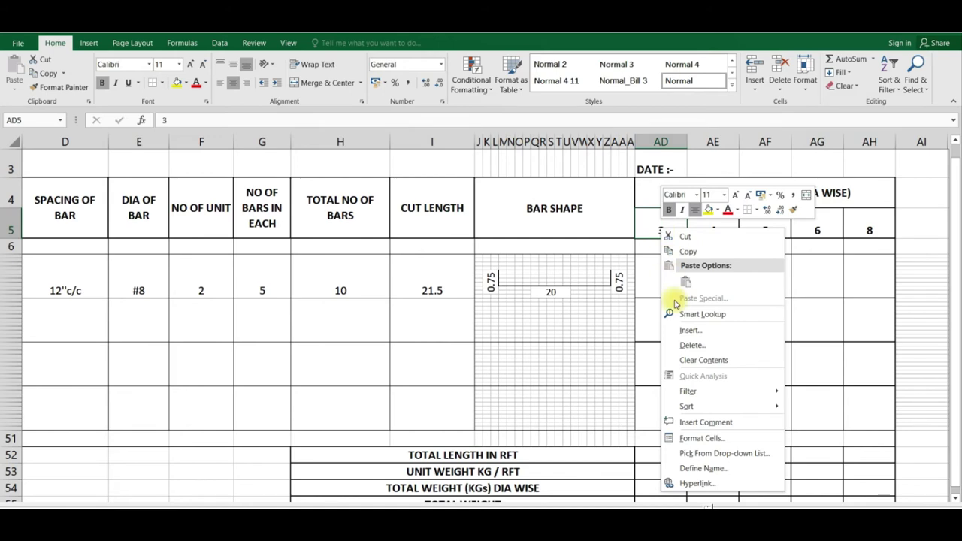
{"action": "left_click", "coordinate": [686, 440]}
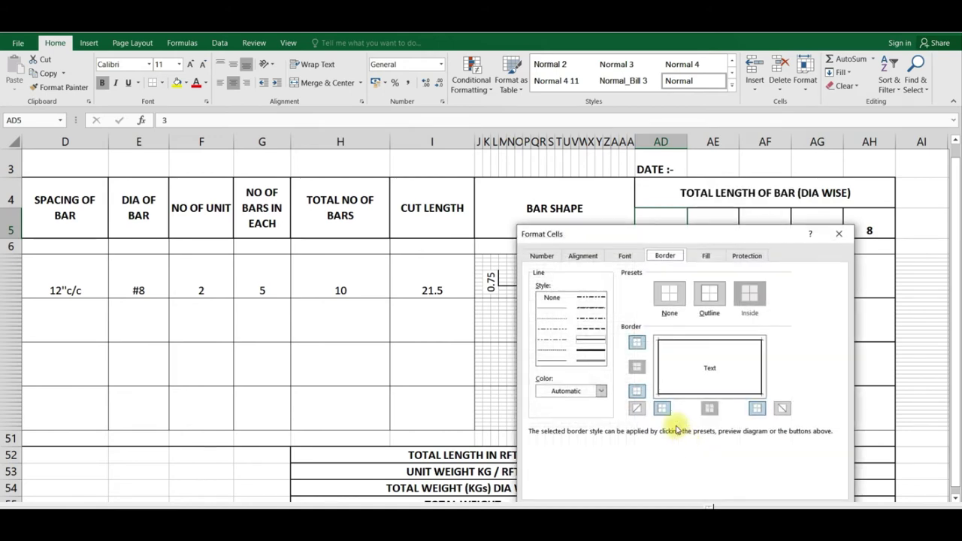
{"action": "left_click", "coordinate": [540, 256]}
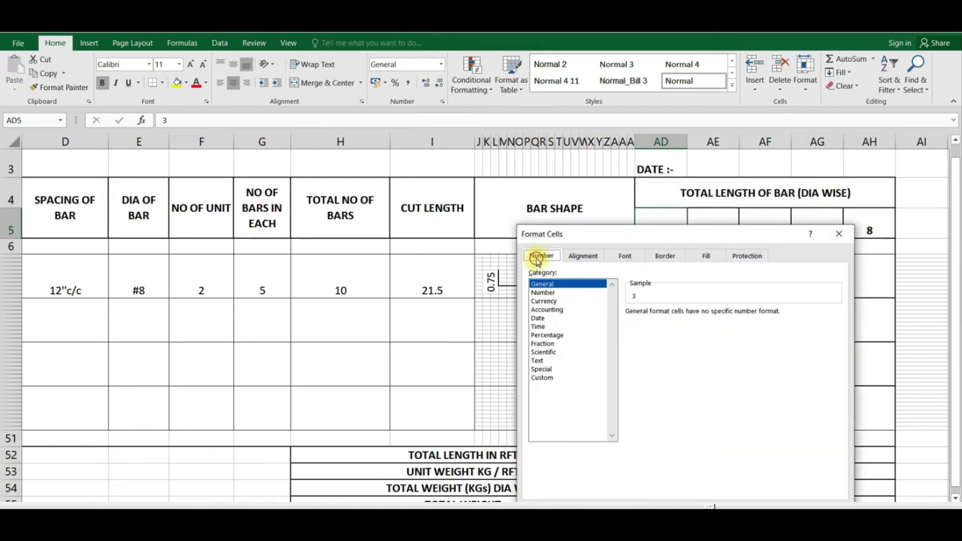
{"action": "left_click", "coordinate": [542, 377]}
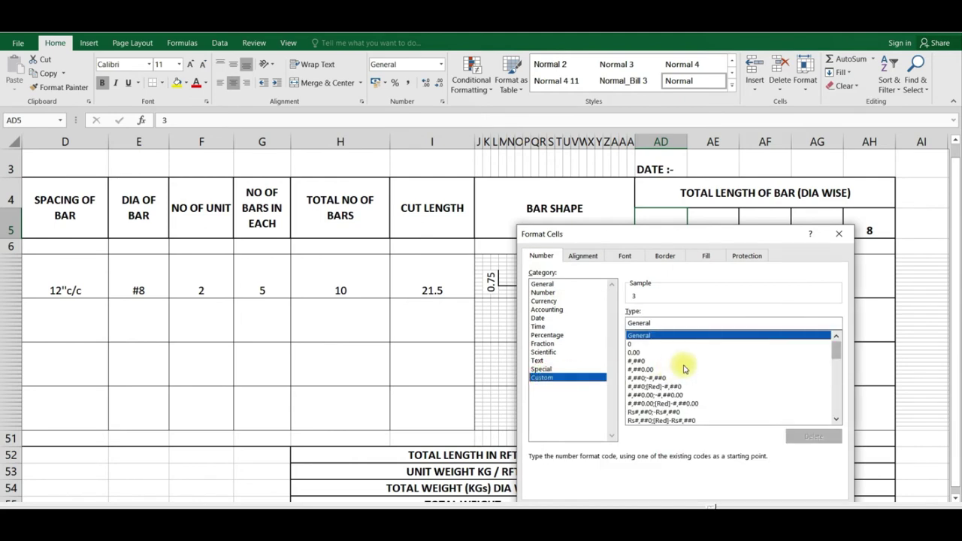
{"action": "left_click_drag", "start_coordinate": [834, 351], "coordinate": [831, 433]}
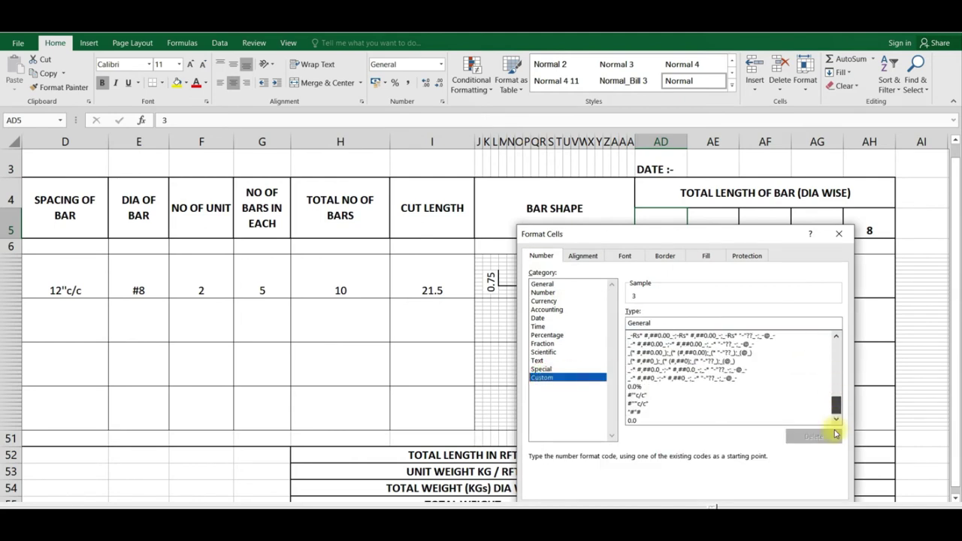
{"action": "left_click", "coordinate": [637, 412]}
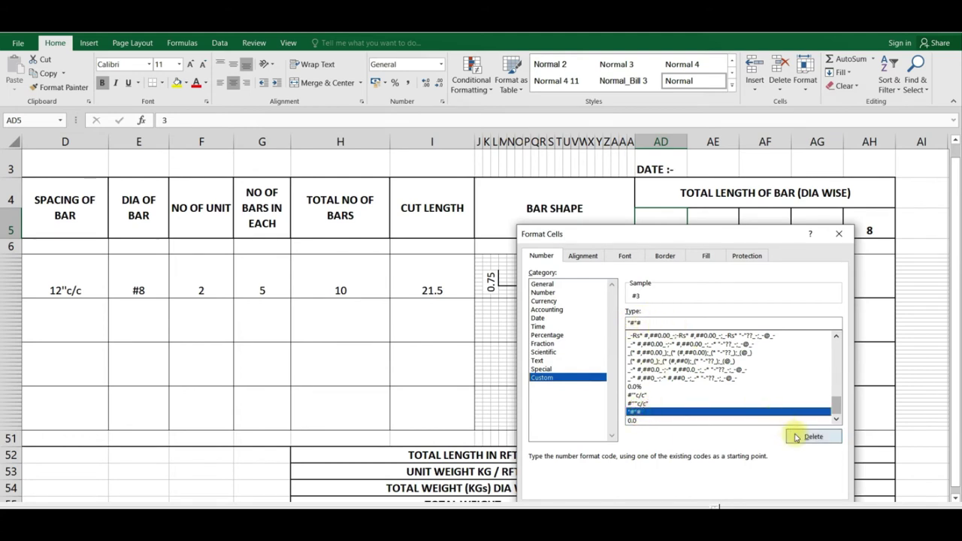
{"action": "left_click_drag", "start_coordinate": [759, 235], "coordinate": [706, 175]}
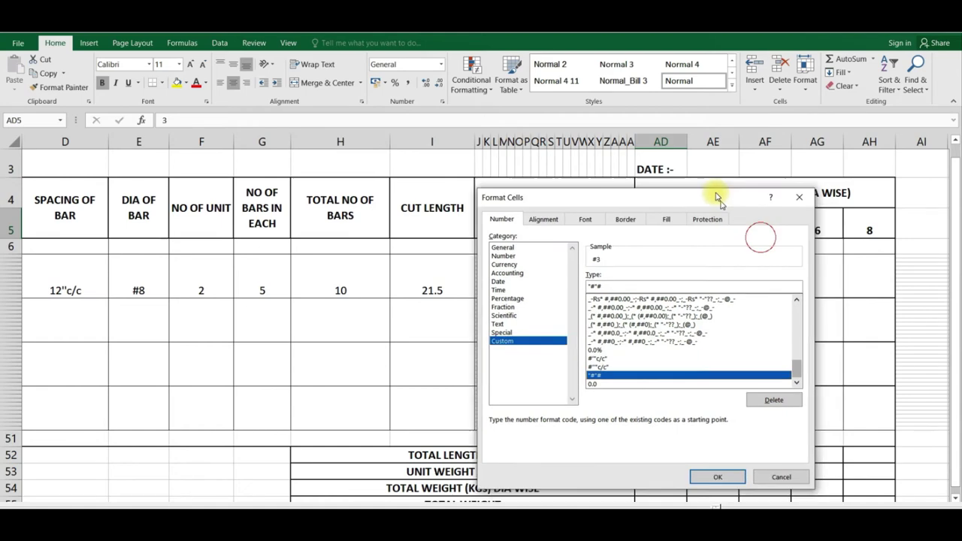
{"action": "left_click", "coordinate": [707, 455]}
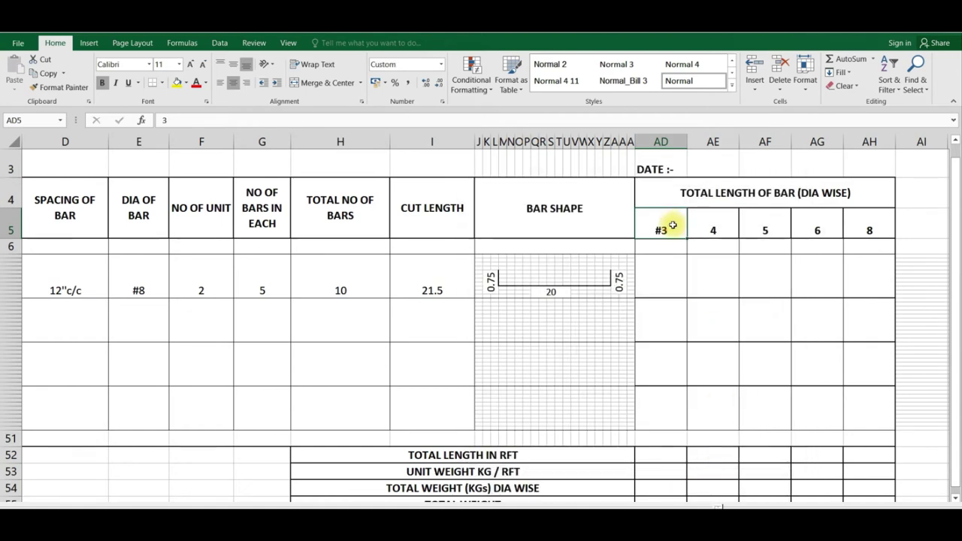
- Test the # prefix format by entering 5, then restore 3 in the first header
{"action": "type", "text": "5"}
{"action": "left_click", "coordinate": [707, 275]}
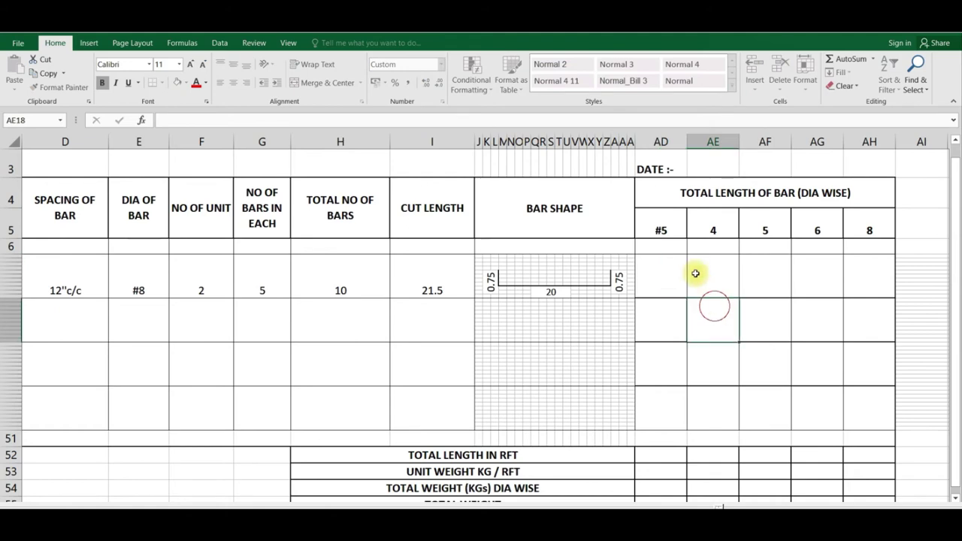
{"action": "left_click", "coordinate": [668, 232]}
{"action": "type", "text": "3"}
{"action": "left_click", "coordinate": [717, 288]}
- Copy the #3 header's format onto the 4, 5, 6 and 8 headers with Format Painter
{"action": "left_click", "coordinate": [660, 225]}
{"action": "left_click", "coordinate": [60, 87]}
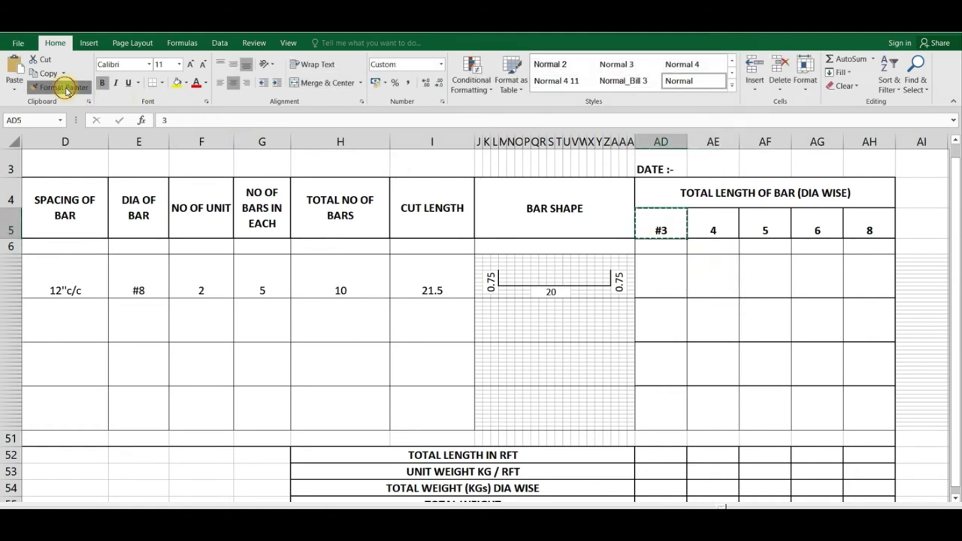
{"action": "left_click", "coordinate": [716, 227]}
{"action": "left_click", "coordinate": [759, 225]}
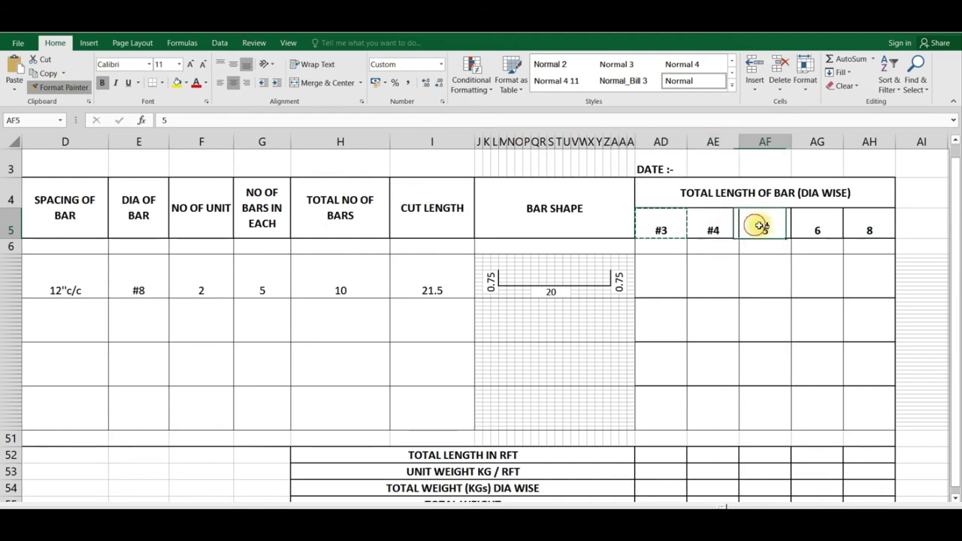
{"action": "left_click", "coordinate": [806, 226]}
{"action": "left_click", "coordinate": [869, 225]}
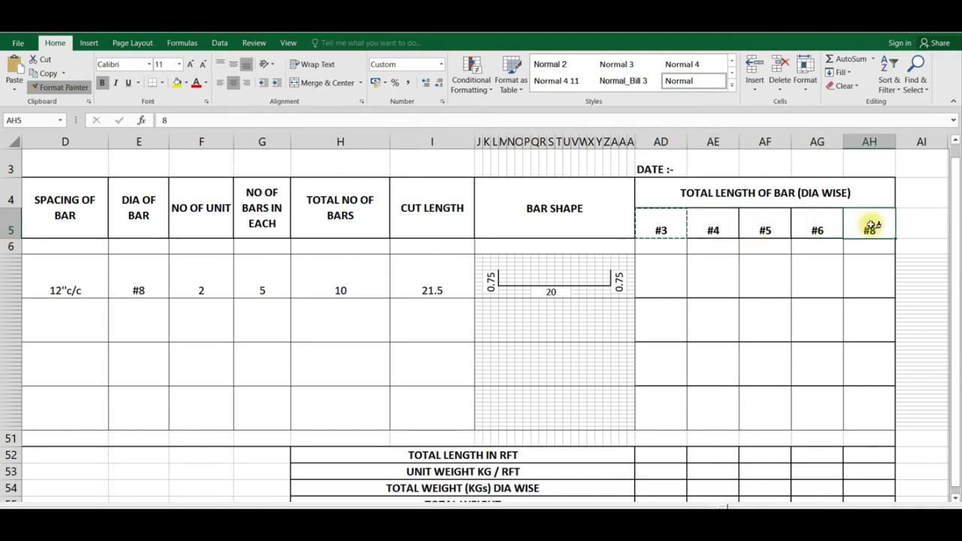
{"action": "key", "text": "Escape"}
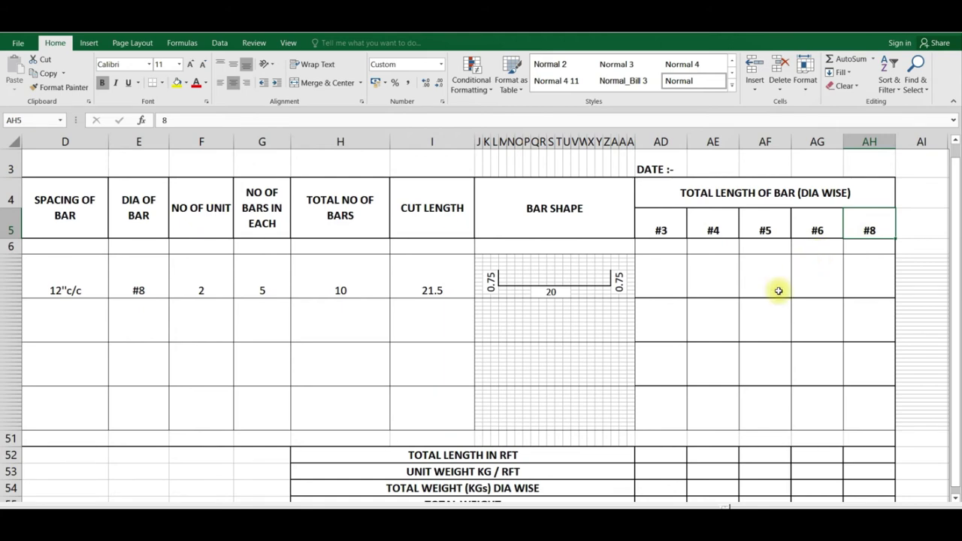
{"action": "left_click", "coordinate": [660, 276]}
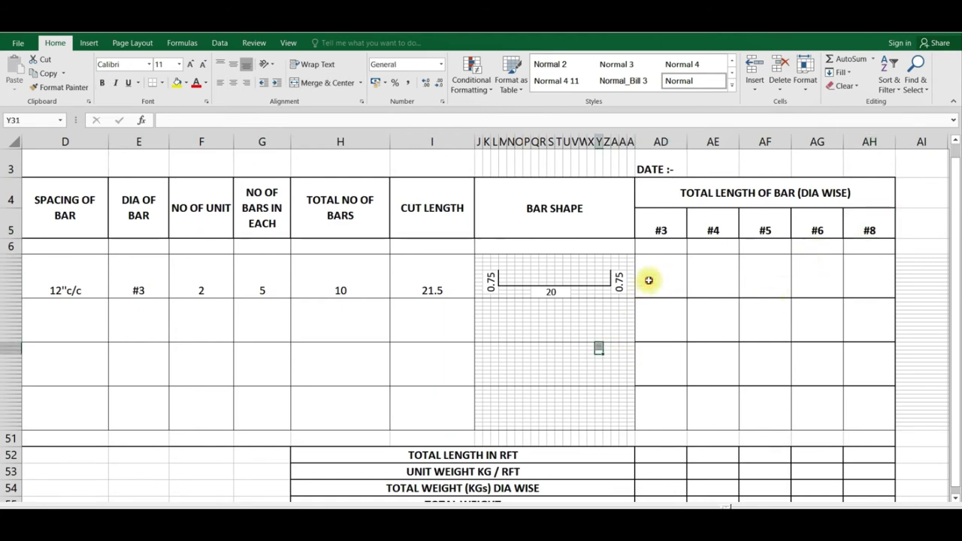
- Enter =IF(AD5=E7,H7*I7,"-") in AD7 for the #3 dia-wise length
{"action": "type", "text": "=i"}
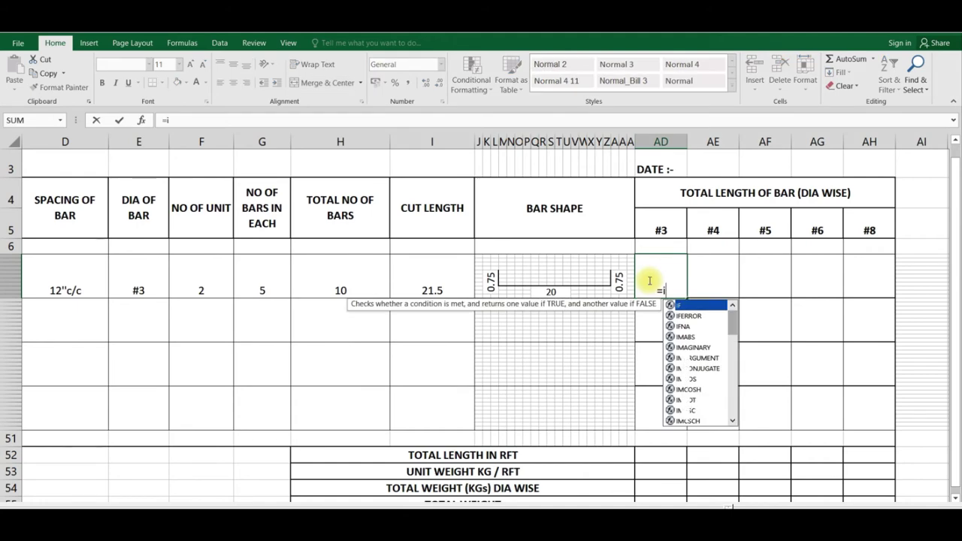
{"action": "type", "text": "f"}
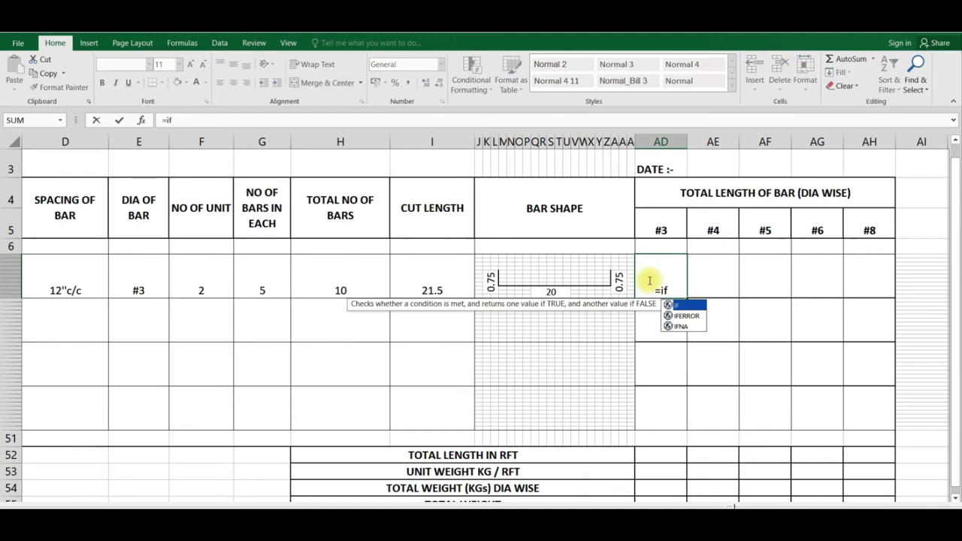
{"action": "type", "text": "("}
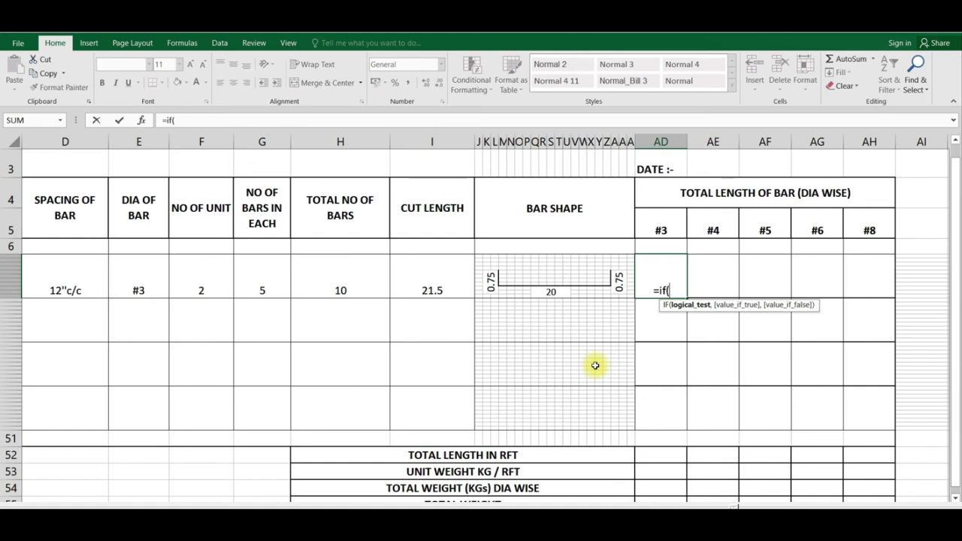
{"action": "left_click", "coordinate": [668, 232]}
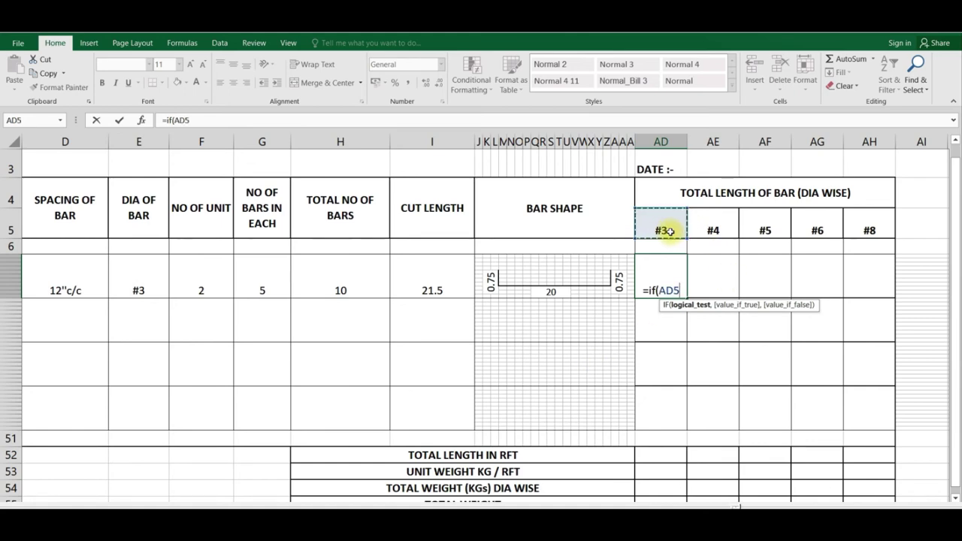
{"action": "type", "text": "="}
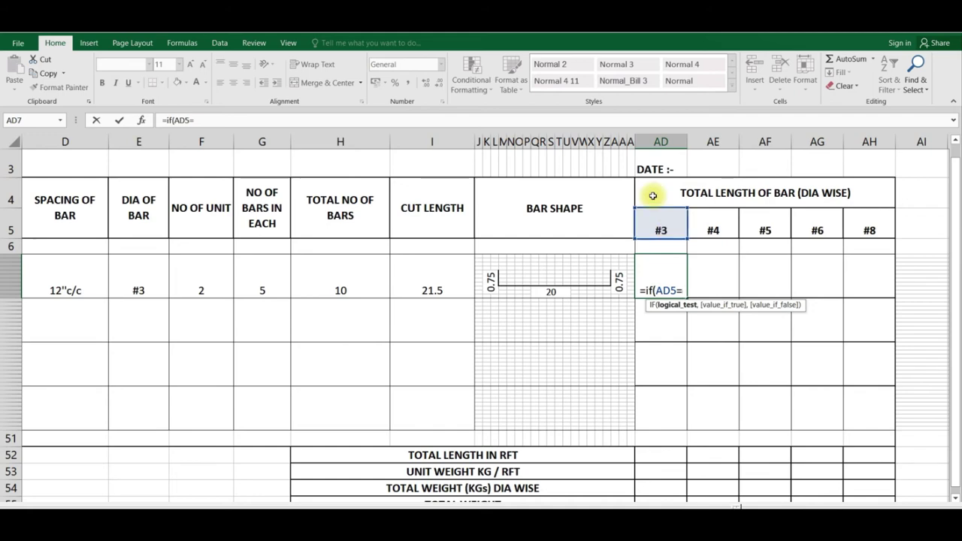
{"action": "left_click", "coordinate": [156, 284]}
{"action": "left_click", "coordinate": [156, 284]}
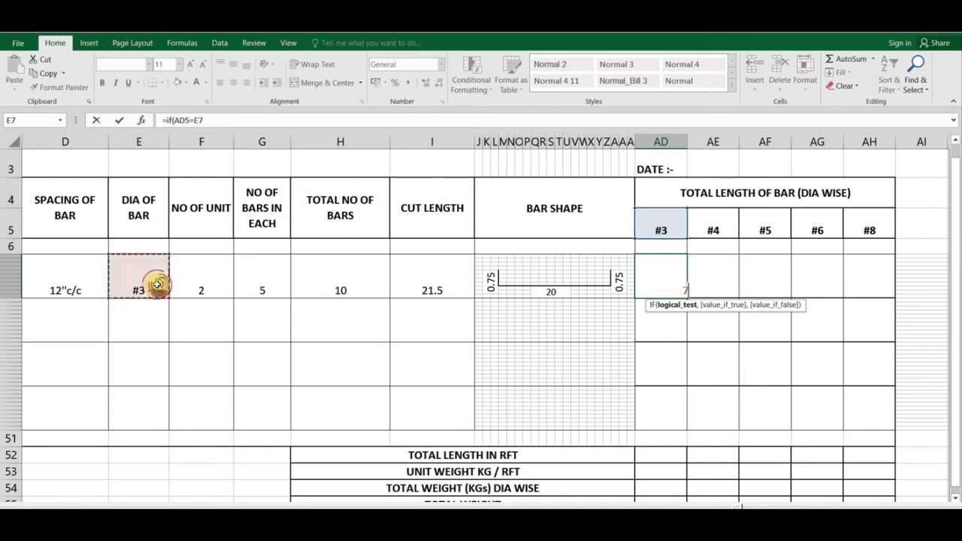
{"action": "type", "text": ","}
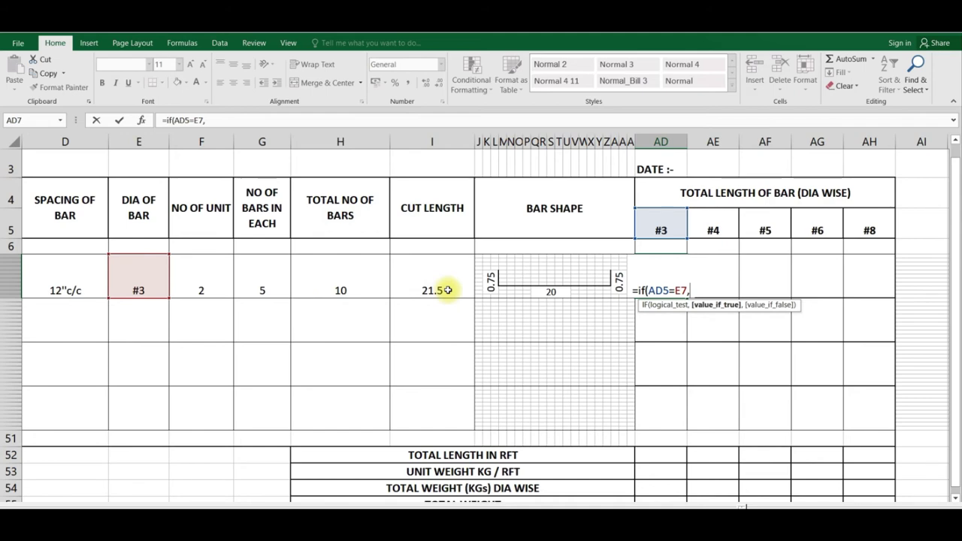
{"action": "left_click", "coordinate": [356, 280]}
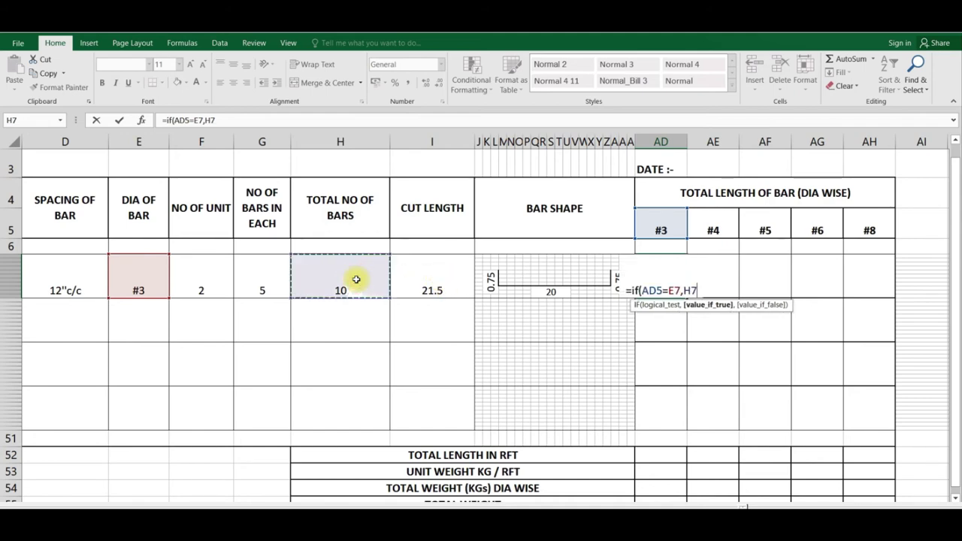
{"action": "type", "text": "*"}
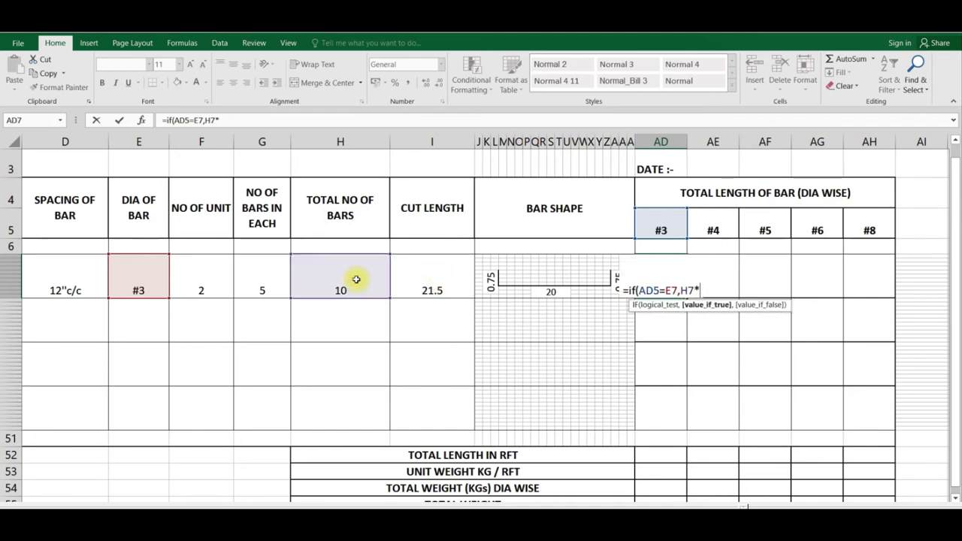
{"action": "left_click", "coordinate": [409, 283]}
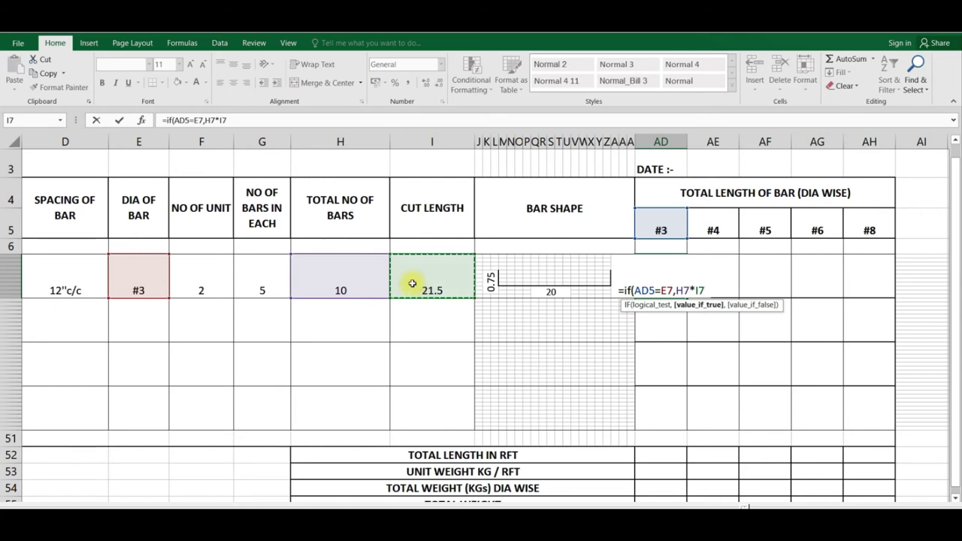
{"action": "type", "text": ","}
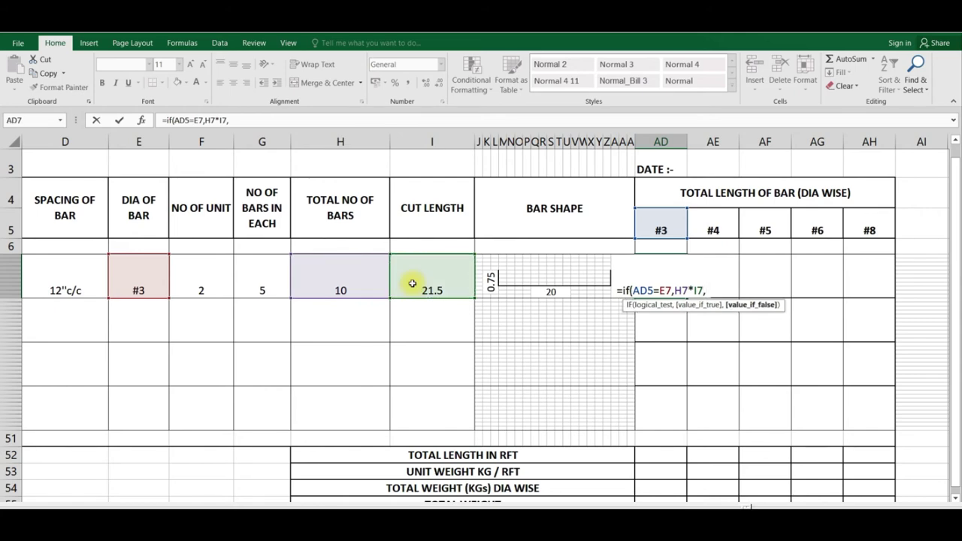
{"action": "type", "text": "\"-"}
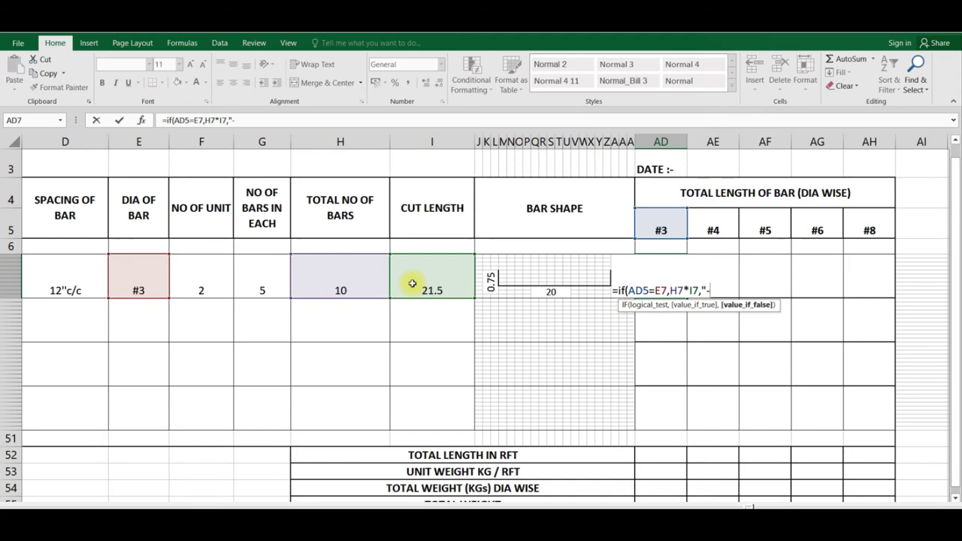
{"action": "type", "text": "\""}
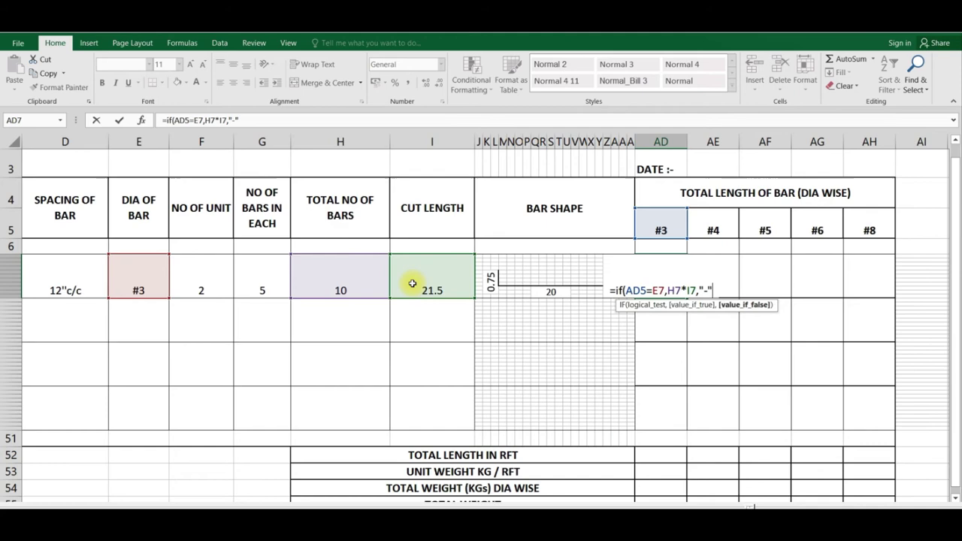
{"action": "type", "text": ")"}
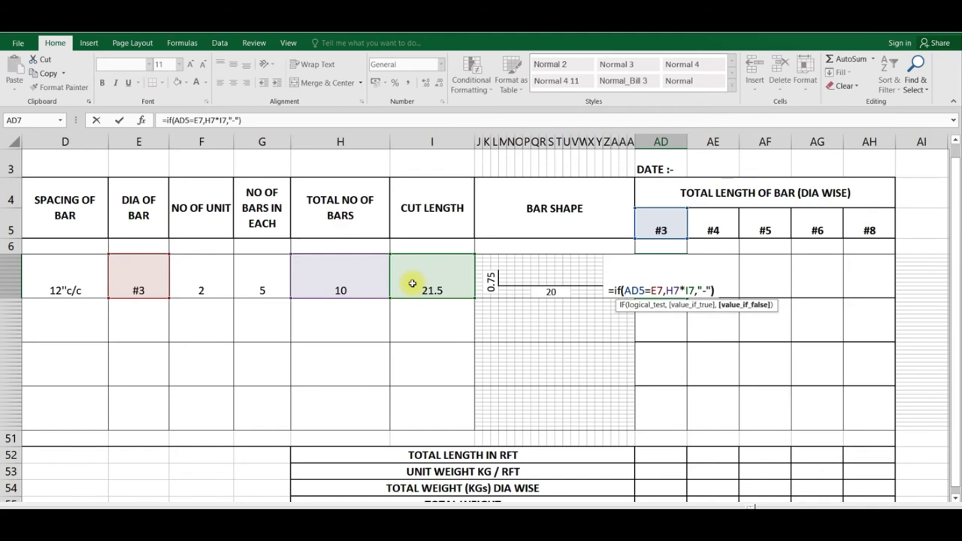
{"action": "key", "text": "Return"}
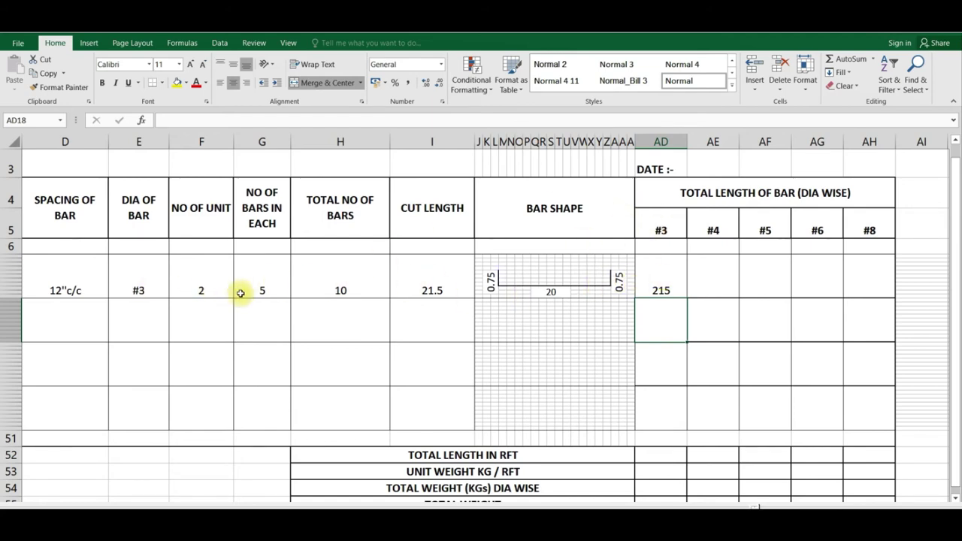
{"action": "left_click", "coordinate": [661, 230]}
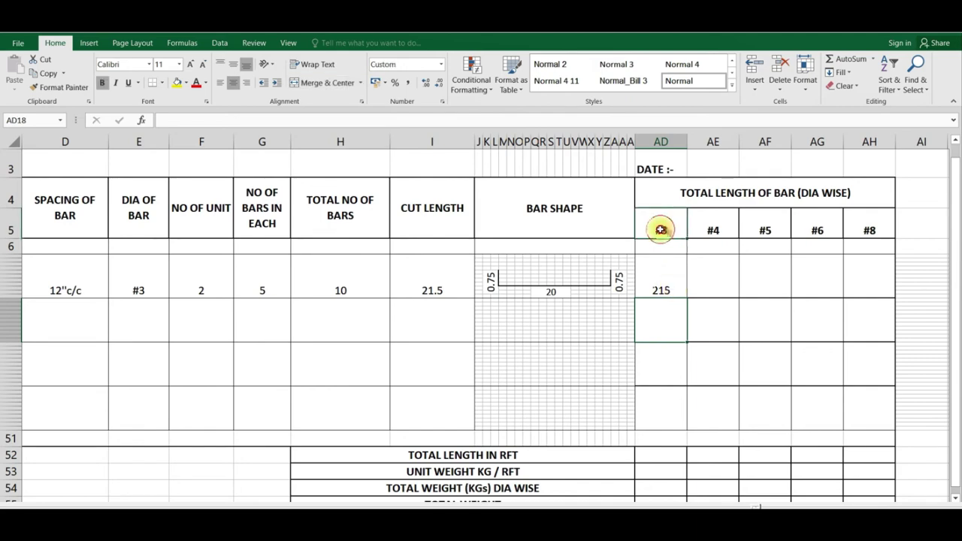
{"action": "left_click", "coordinate": [660, 230]}
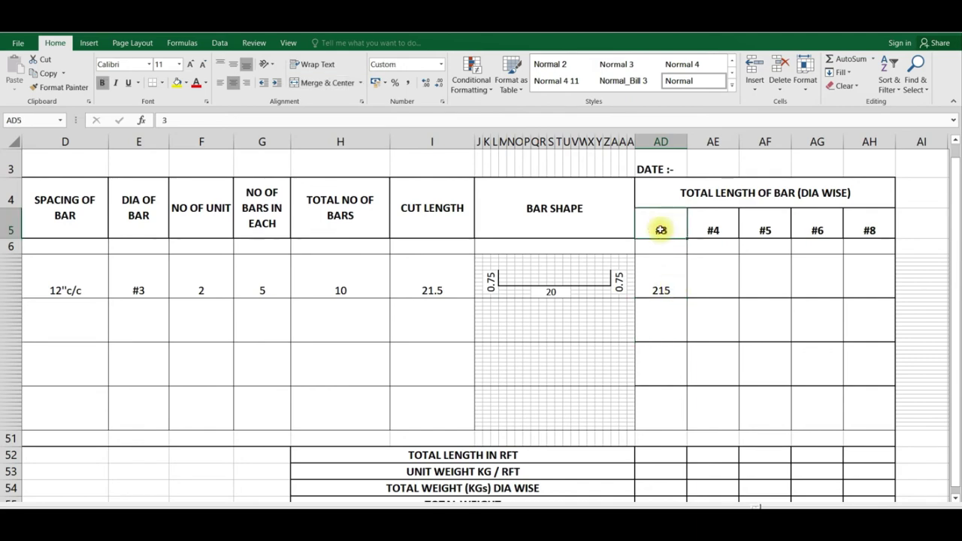
{"action": "left_click", "coordinate": [144, 290]}
{"action": "type", "text": "4"}
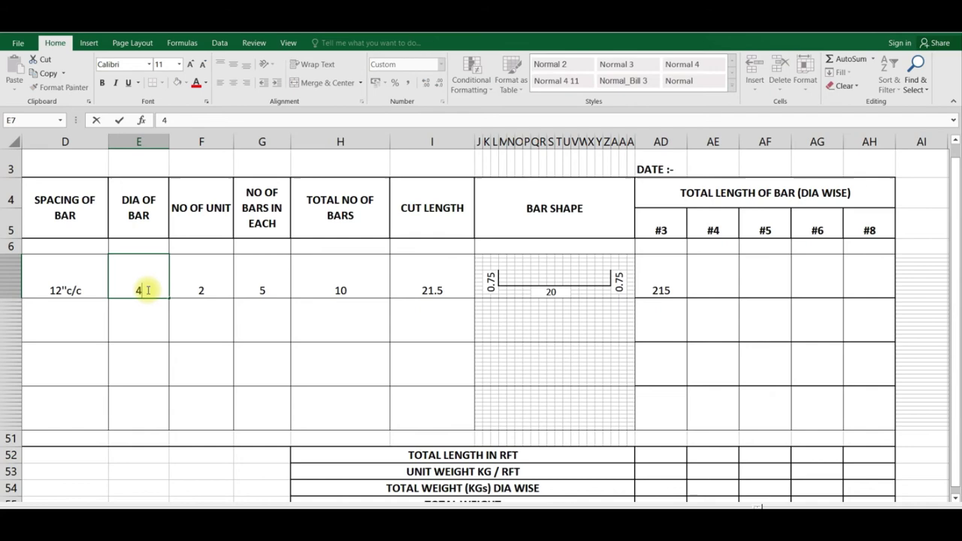
{"action": "key", "text": "Return"}
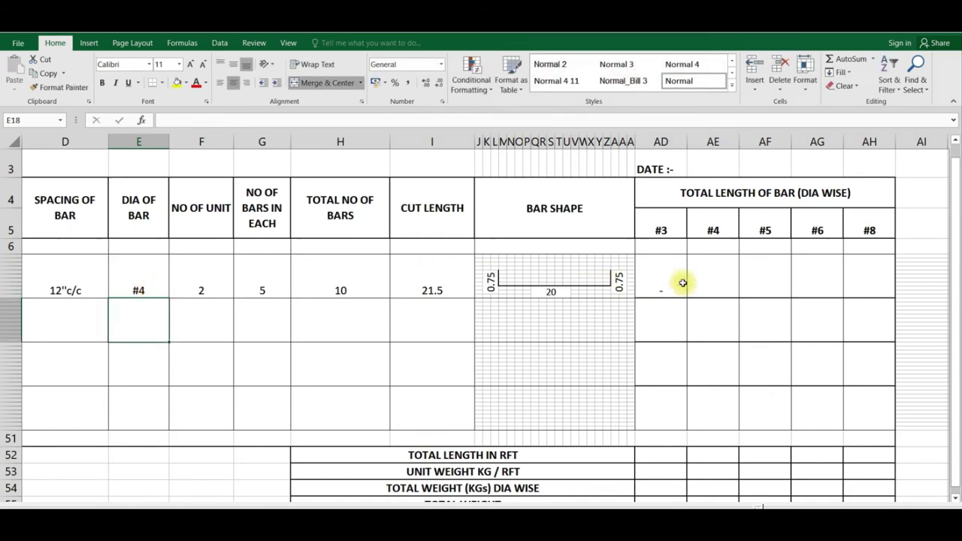
{"action": "key", "text": "ctrl+z"}
{"action": "left_click", "coordinate": [665, 293]}
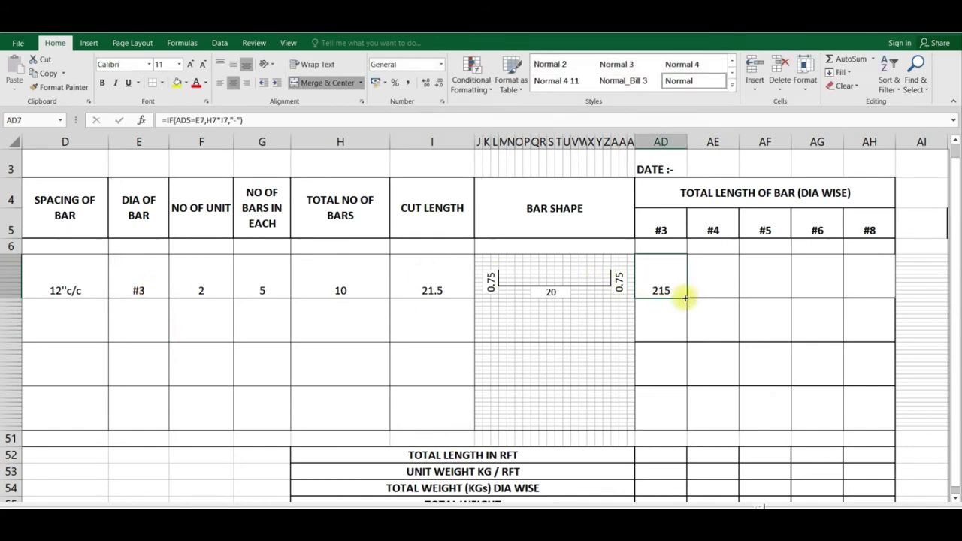
{"action": "left_click_drag", "start_coordinate": [688, 297], "coordinate": [847, 297]}
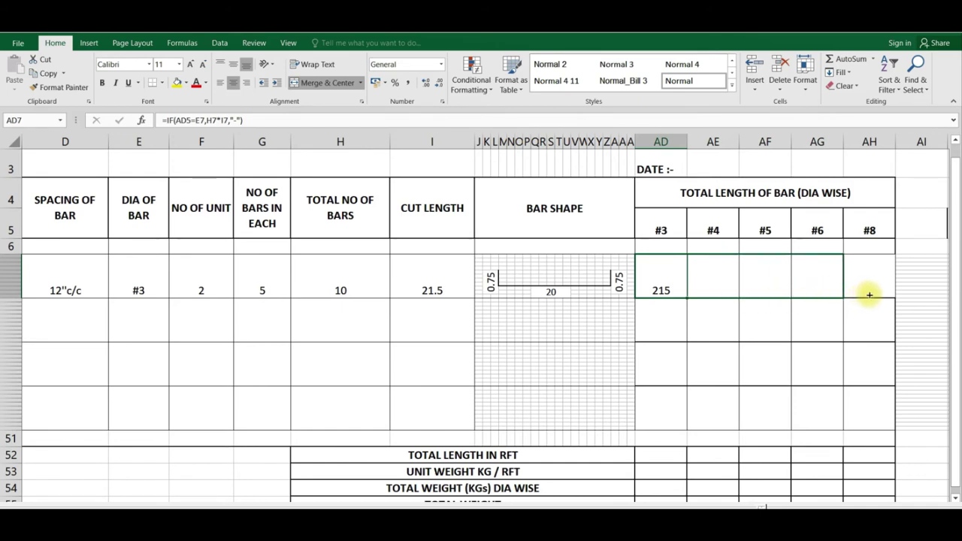
{"action": "left_click_drag", "start_coordinate": [869, 294], "coordinate": [871, 296]}
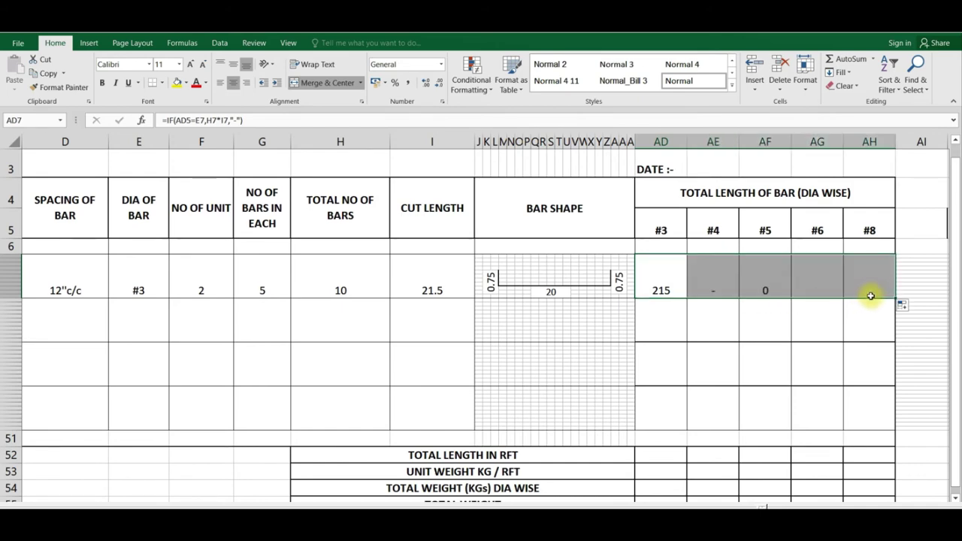
{"action": "double_click", "coordinate": [709, 287]}
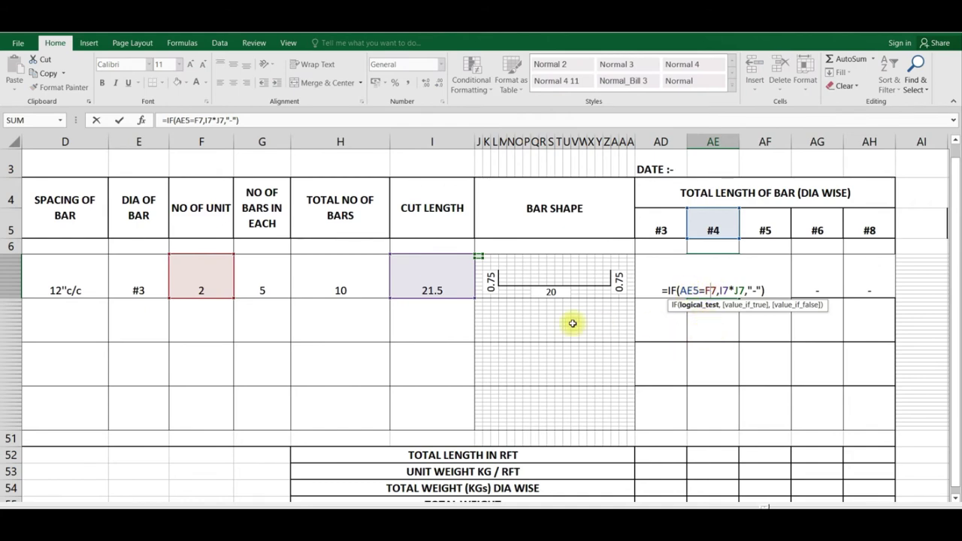
{"action": "key", "text": "Escape"}
{"action": "double_click", "coordinate": [738, 289]}
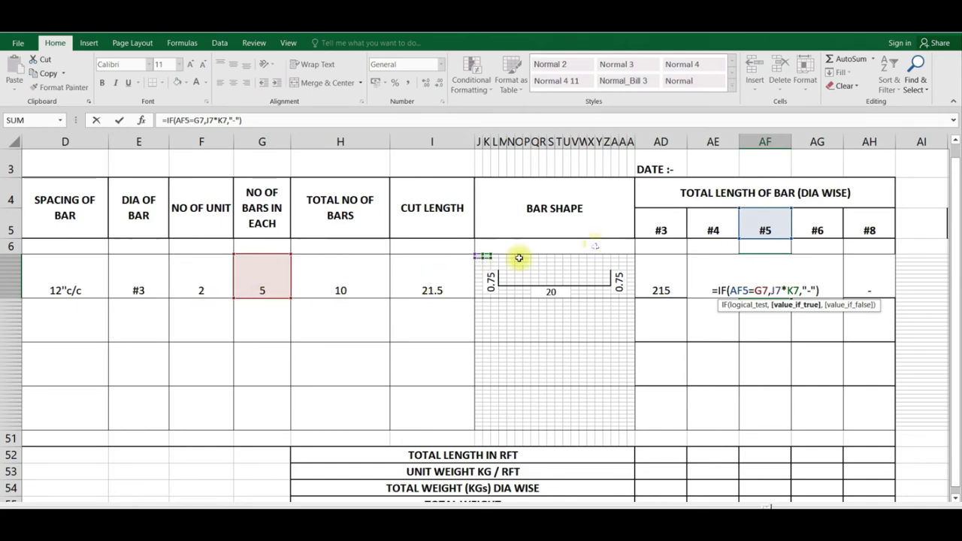
{"action": "key", "text": "Return"}
{"action": "double_click", "coordinate": [811, 285]}
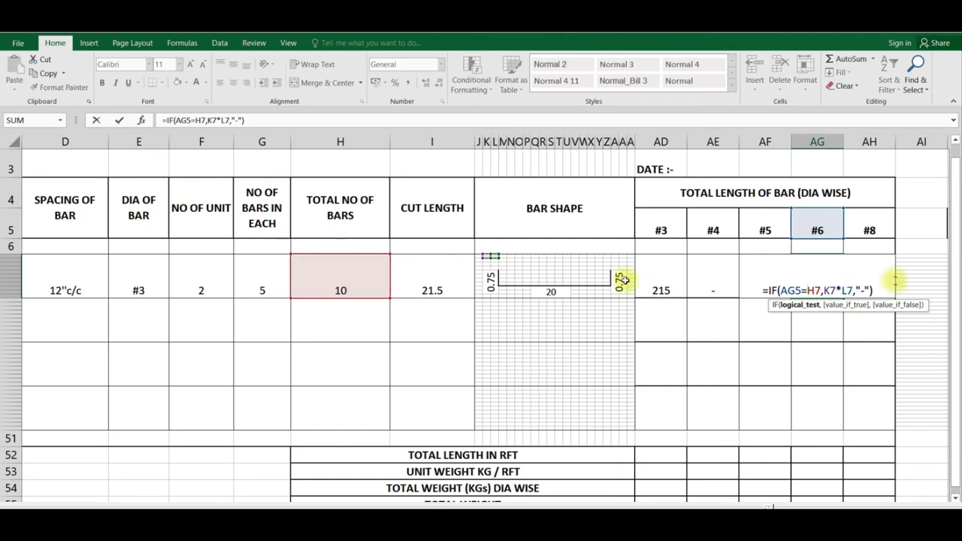
{"action": "key", "text": "Return"}
{"action": "left_click", "coordinate": [859, 290]}
{"action": "double_click", "coordinate": [860, 287]}
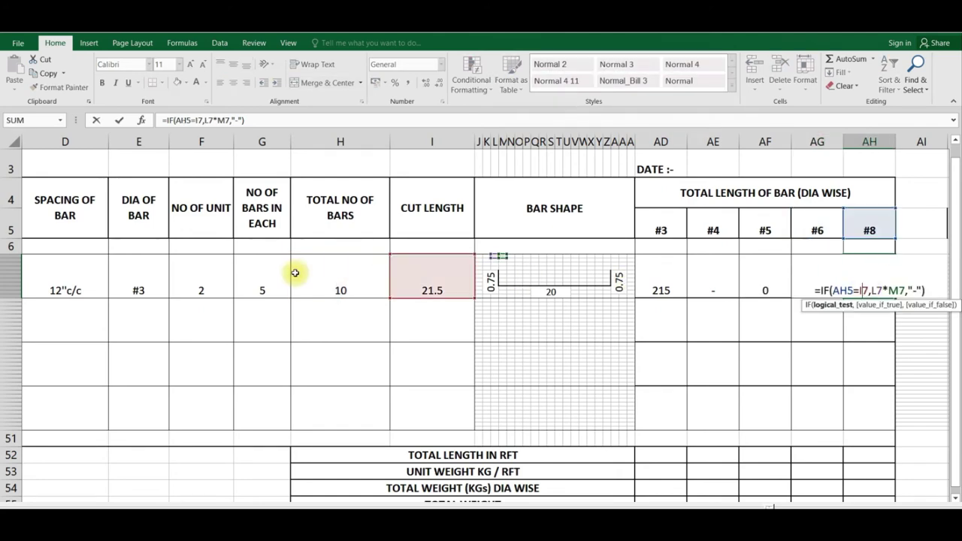
{"action": "left_click", "coordinate": [662, 284]}
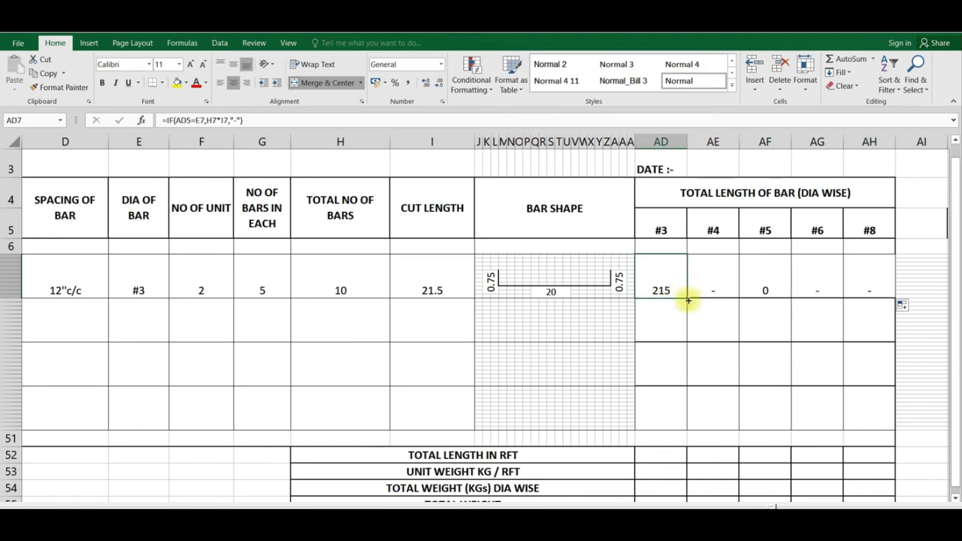
{"action": "left_click_drag", "start_coordinate": [687, 300], "coordinate": [679, 369]}
{"action": "double_click", "coordinate": [670, 333]}
{"action": "left_click", "coordinate": [662, 232]}
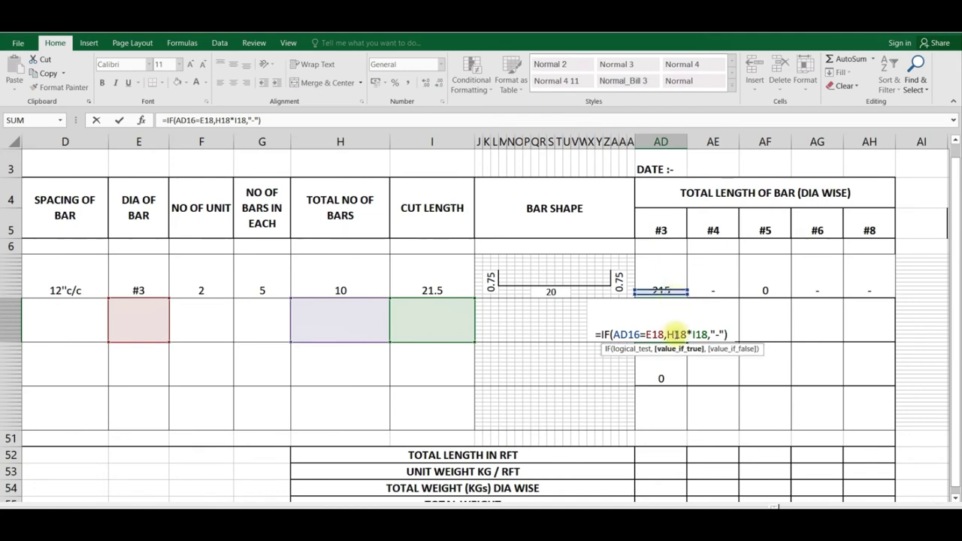
{"action": "double_click", "coordinate": [666, 372]}
{"action": "key", "text": "Escape"}
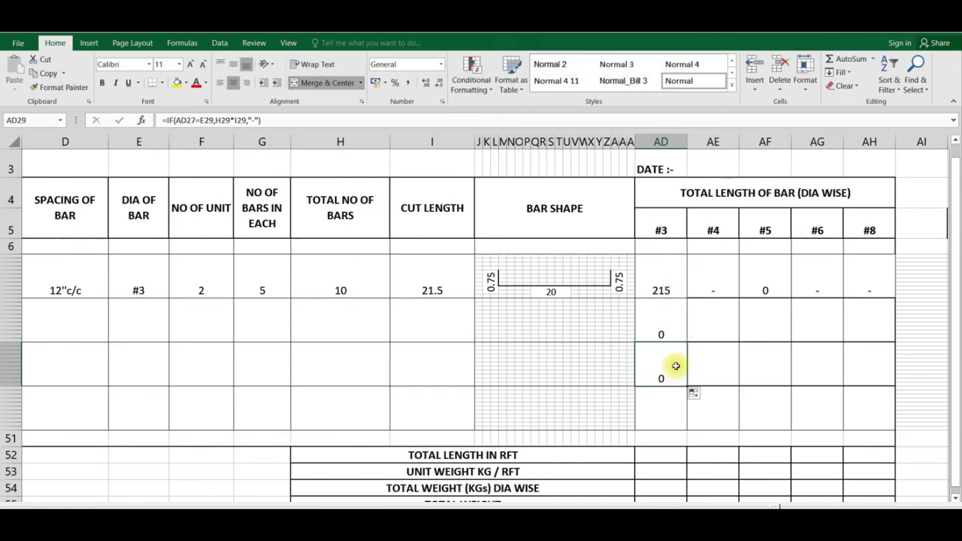
{"action": "left_click_drag", "start_coordinate": [661, 278], "coordinate": [676, 366]}
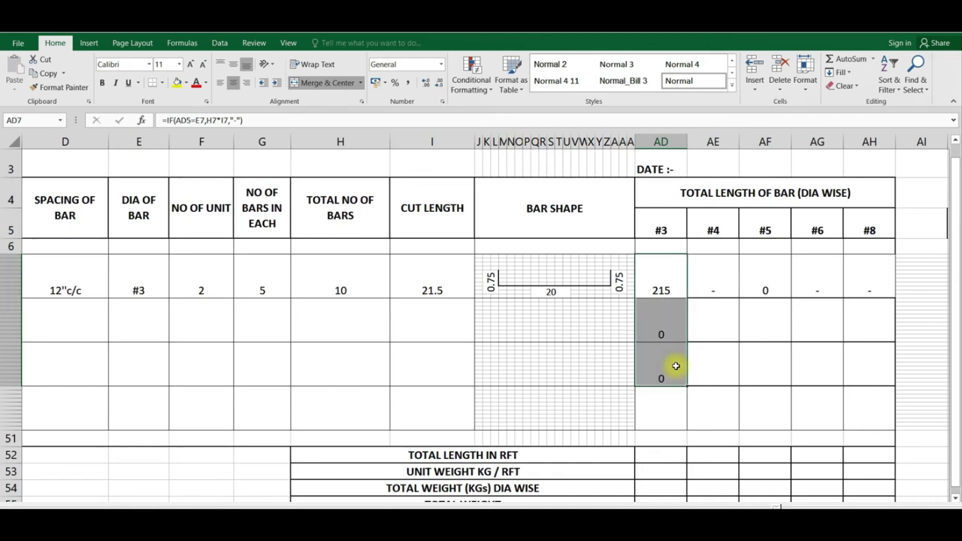
{"action": "key", "text": "Delete"}
{"action": "left_click", "coordinate": [705, 333]}
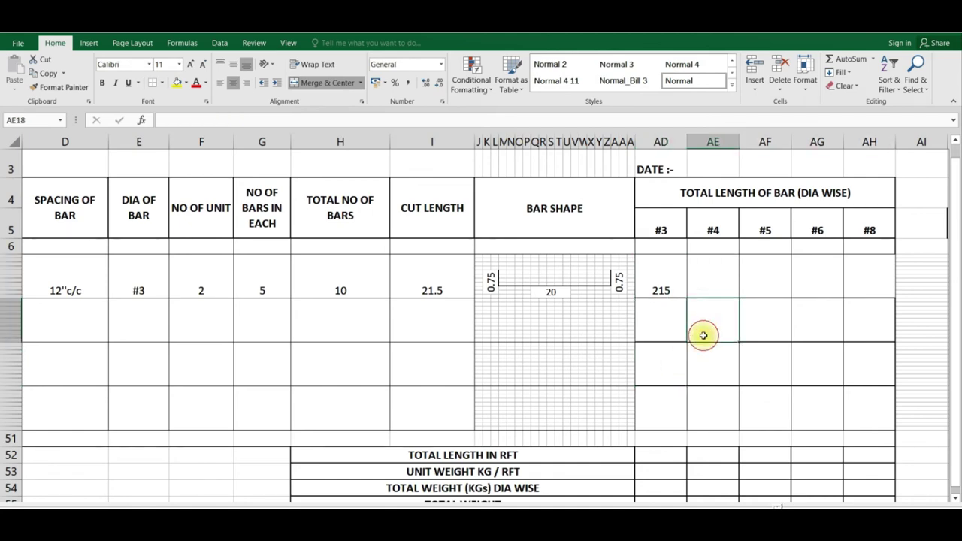
- Change AD7's formula to =IF(AD$5=$E7,$H7*$I7,"-") and recheck it
{"action": "left_click", "coordinate": [667, 284]}
{"action": "double_click", "coordinate": [662, 286]}
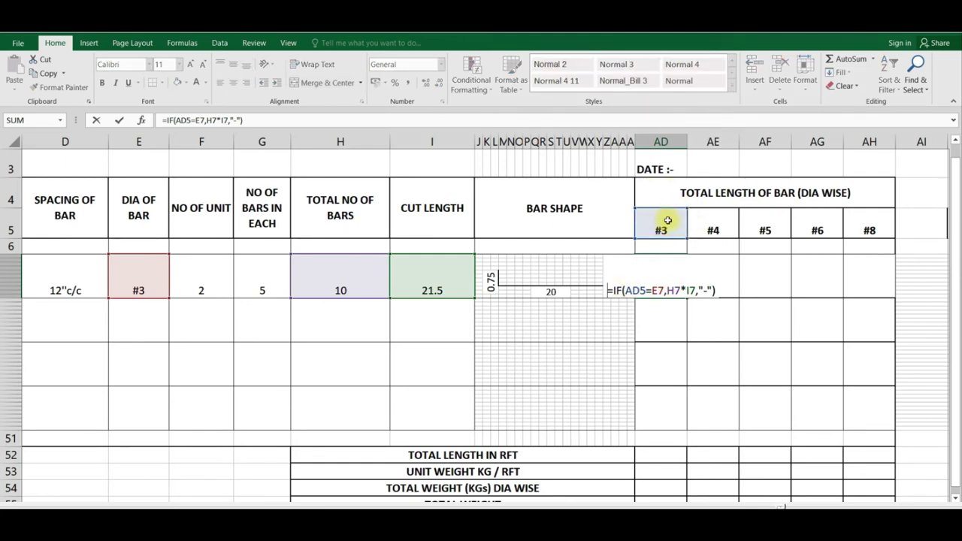
{"action": "left_click", "coordinate": [624, 290]}
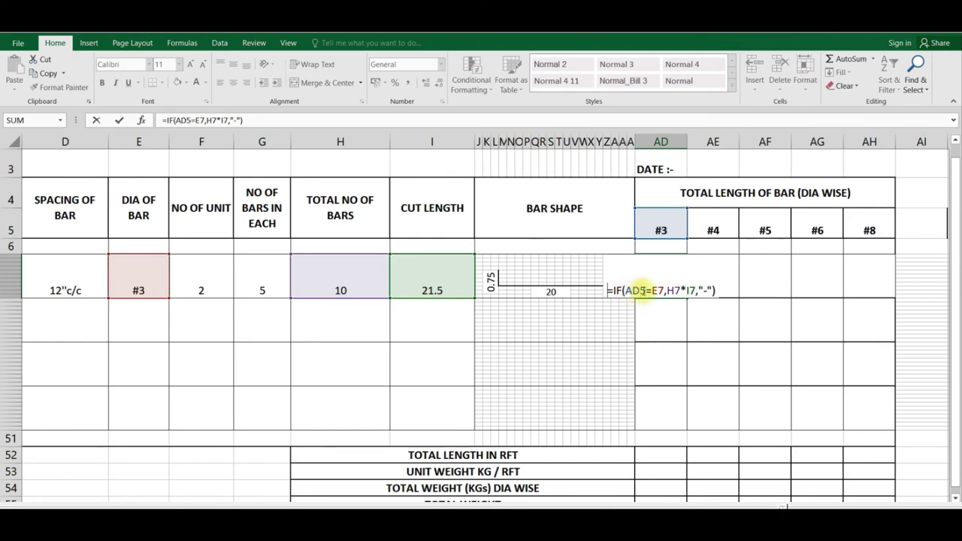
{"action": "key", "text": "BackSpace"}
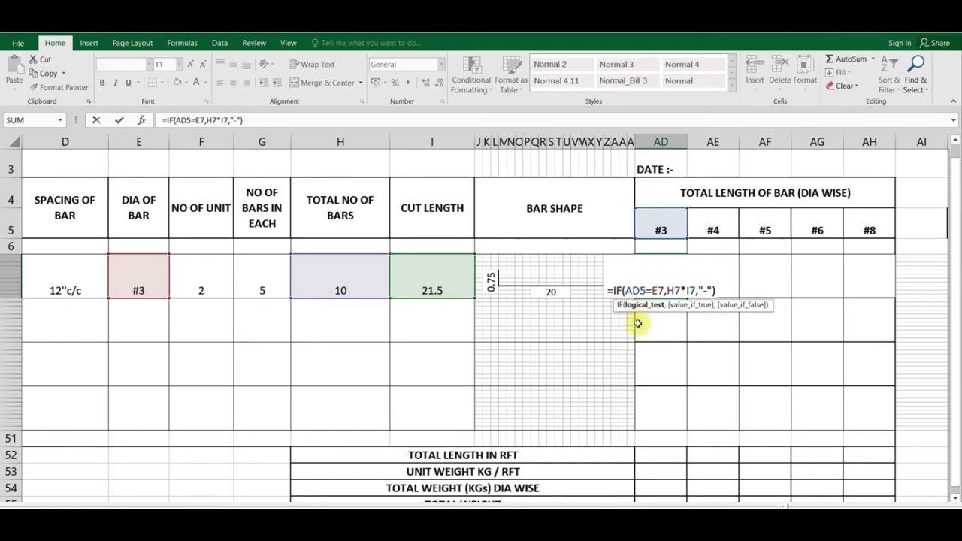
{"action": "type", "text": "$"}
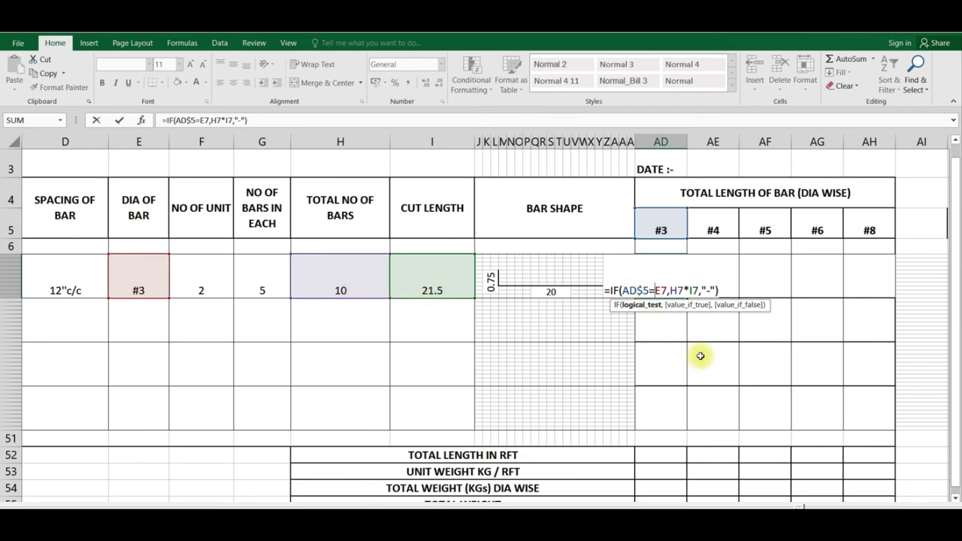
{"action": "type", "text": "$"}
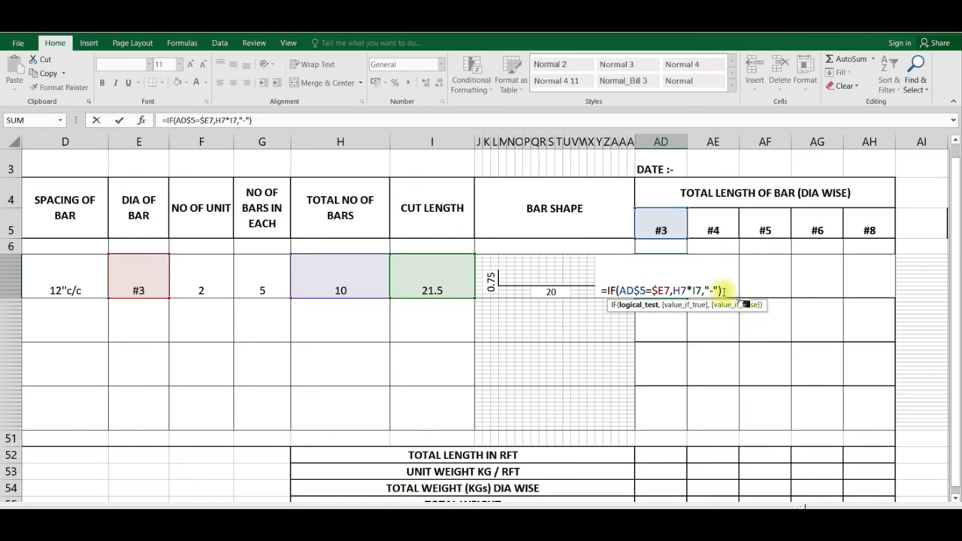
{"action": "left_click", "coordinate": [673, 289]}
{"action": "type", "text": "$"}
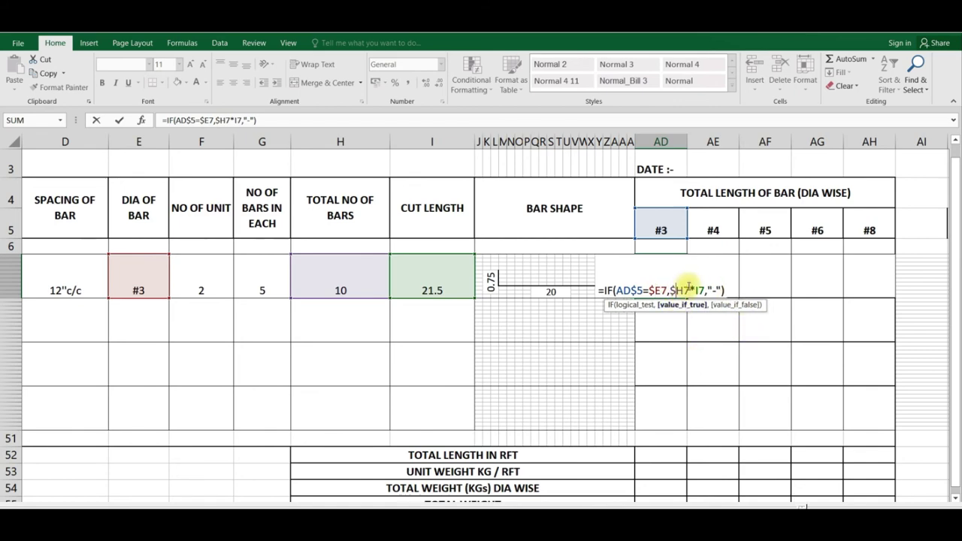
{"action": "left_click", "coordinate": [695, 289]}
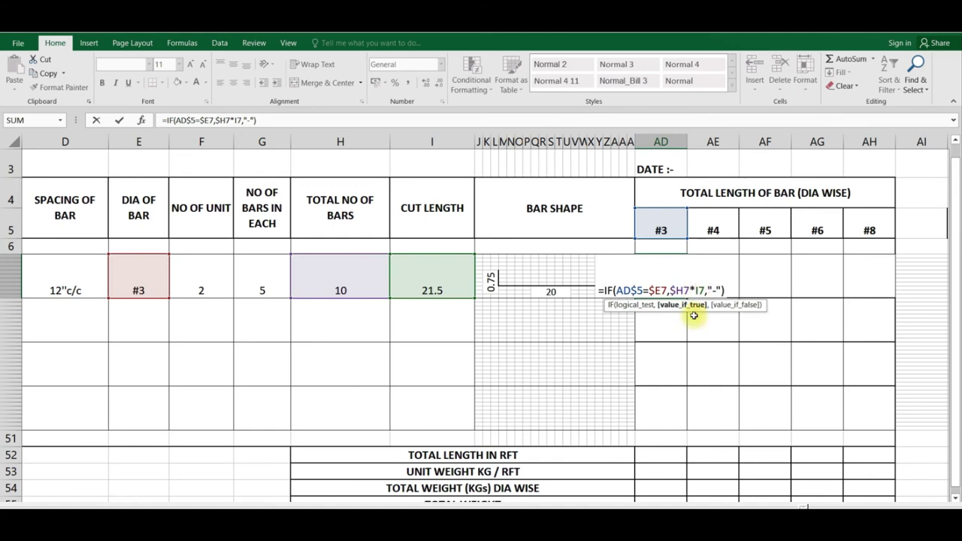
{"action": "type", "text": "$"}
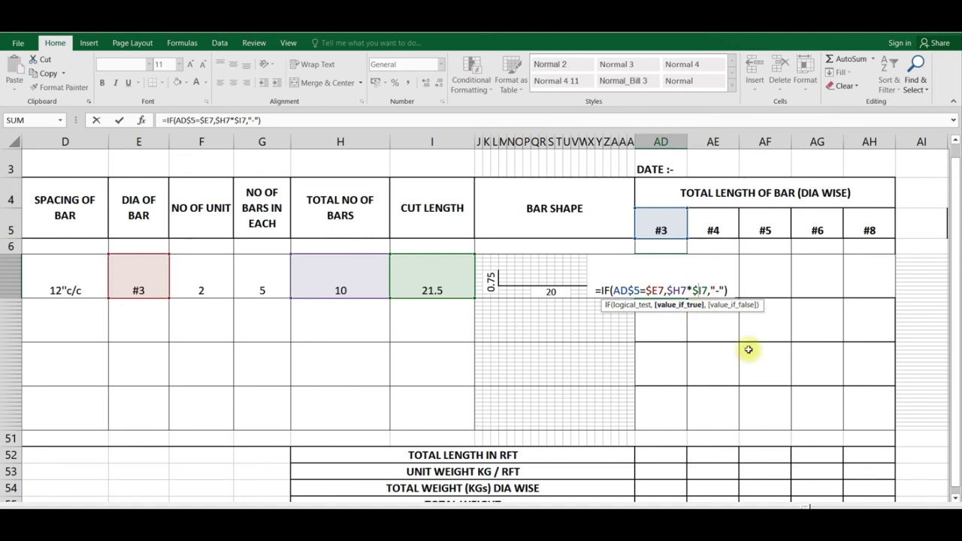
{"action": "key", "text": "Return"}
{"action": "double_click", "coordinate": [665, 276]}
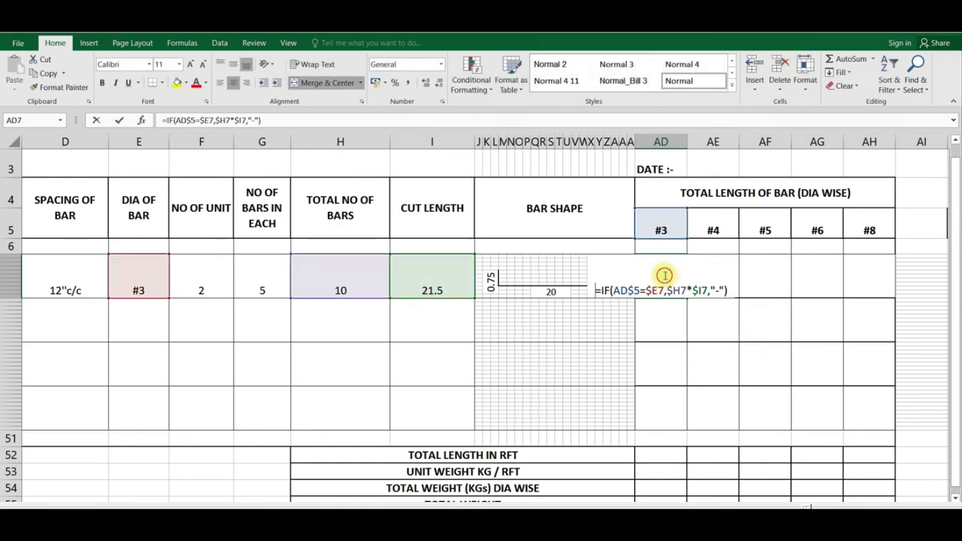
- Copy AD7's length formula across to AH7 and verify the references in AE7–AH7
{"action": "key", "text": "Escape"}
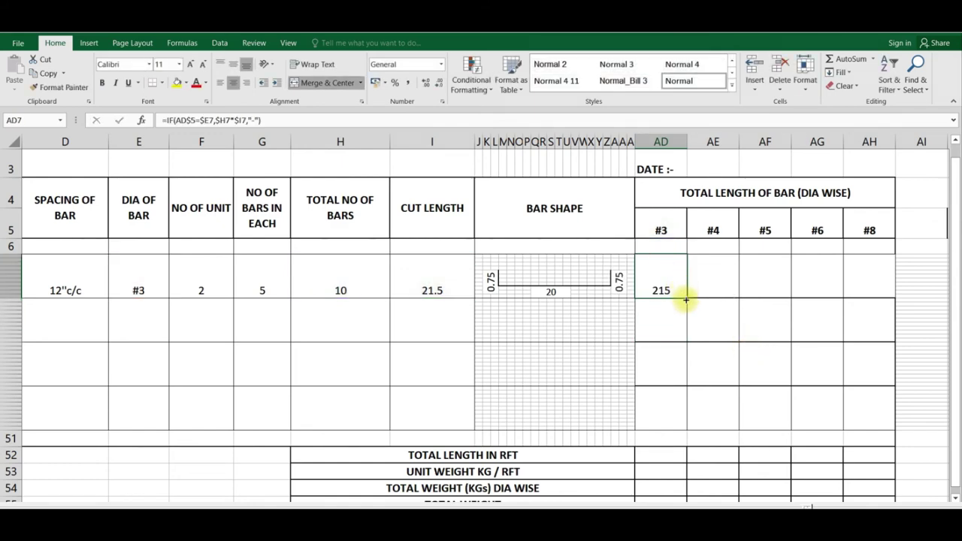
{"action": "left_click_drag", "start_coordinate": [688, 297], "coordinate": [870, 298]}
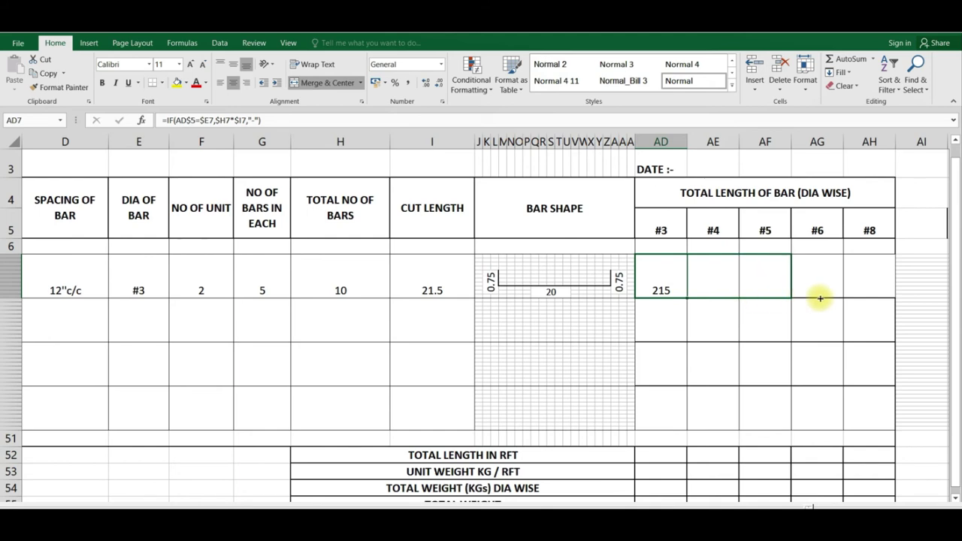
{"action": "left_click", "coordinate": [719, 285]}
{"action": "double_click", "coordinate": [720, 288]}
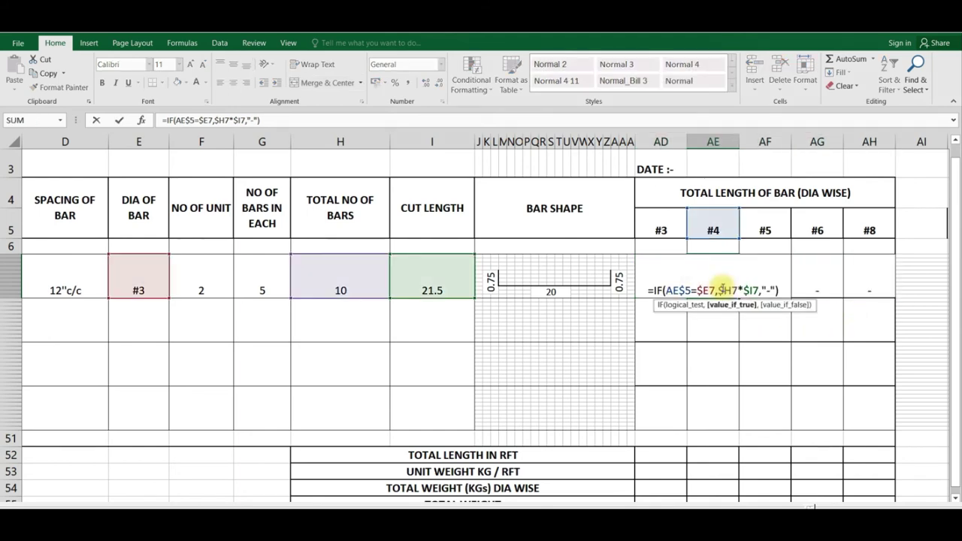
{"action": "key", "text": "Escape"}
{"action": "double_click", "coordinate": [748, 284]}
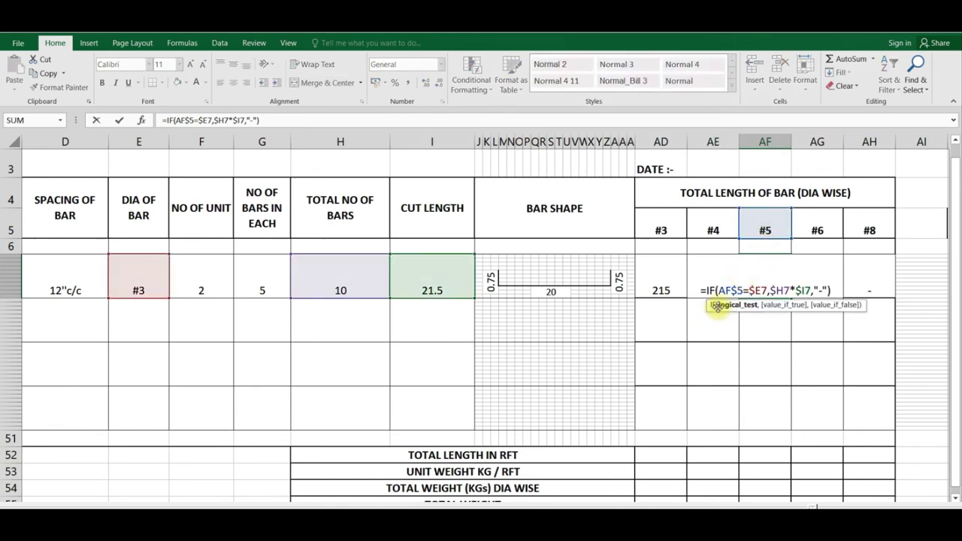
{"action": "key", "text": "Escape"}
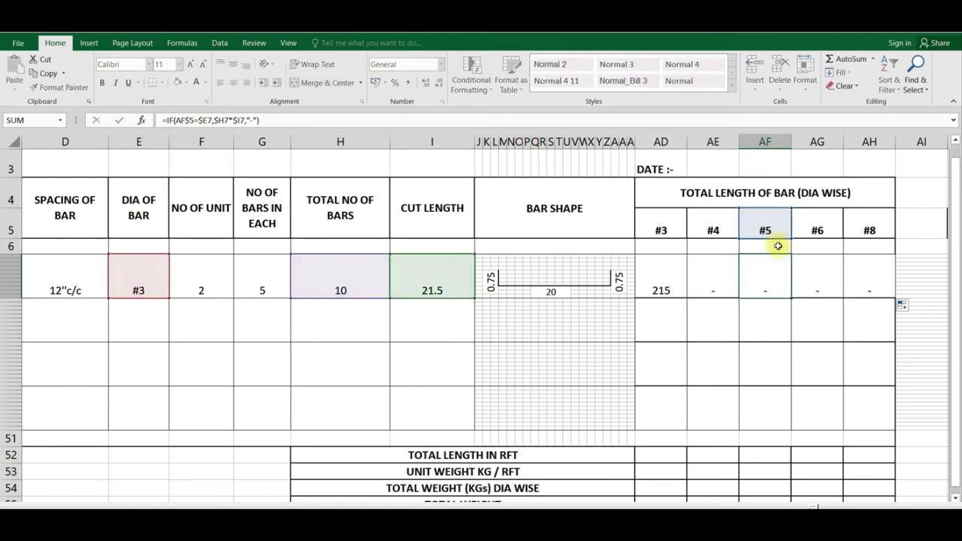
{"action": "double_click", "coordinate": [797, 270]}
{"action": "key", "text": "Escape"}
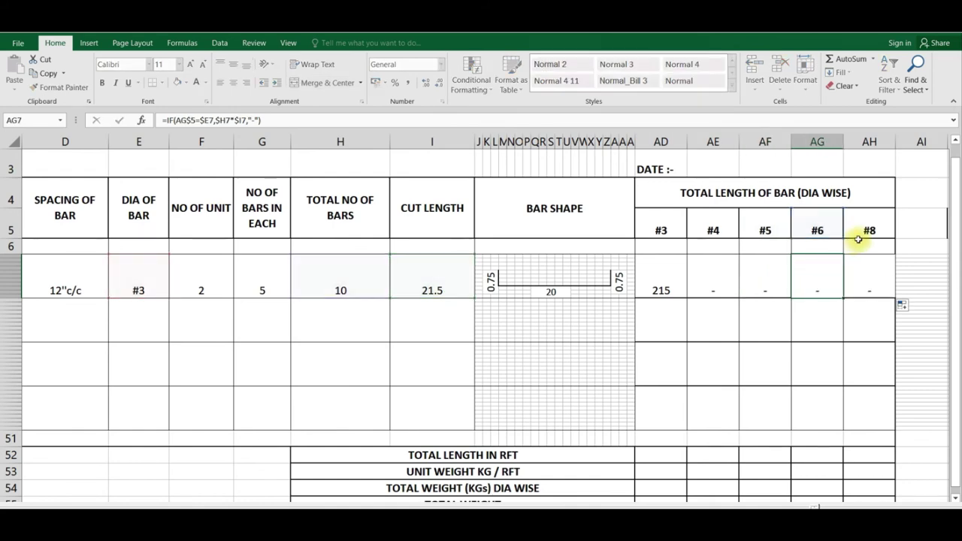
{"action": "double_click", "coordinate": [872, 277]}
{"action": "key", "text": "Escape"}
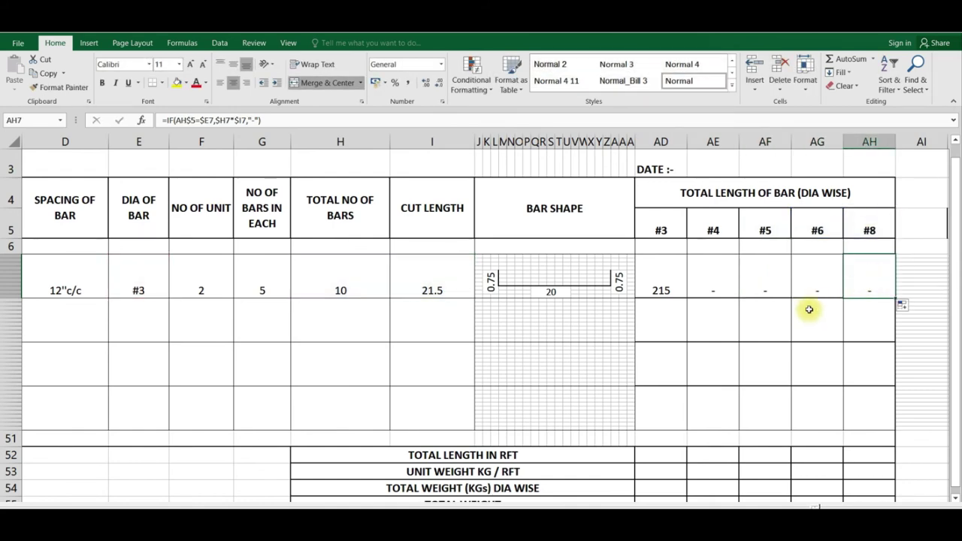
- Fill AD7:AH7 down the remaining bar rows and spot-check formulas in rows 29 and 40
{"action": "left_click", "coordinate": [672, 281]}
{"action": "mouse_move", "coordinate": [699, 286]}
{"action": "left_mouse_down"}
{"action": "mouse_move", "coordinate": [872, 284]}
{"action": "mouse_move", "coordinate": [863, 399]}
{"action": "left_mouse_up"}
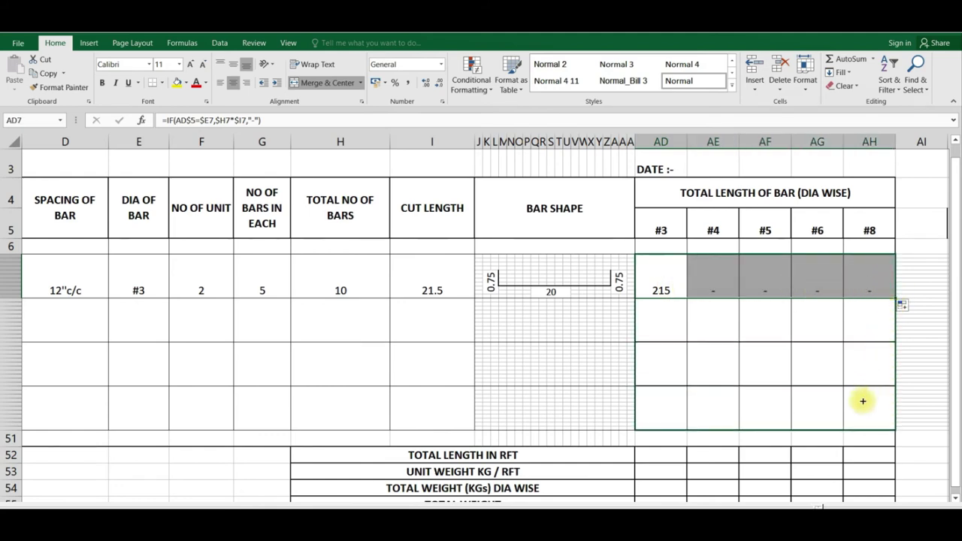
{"action": "left_click", "coordinate": [666, 329]}
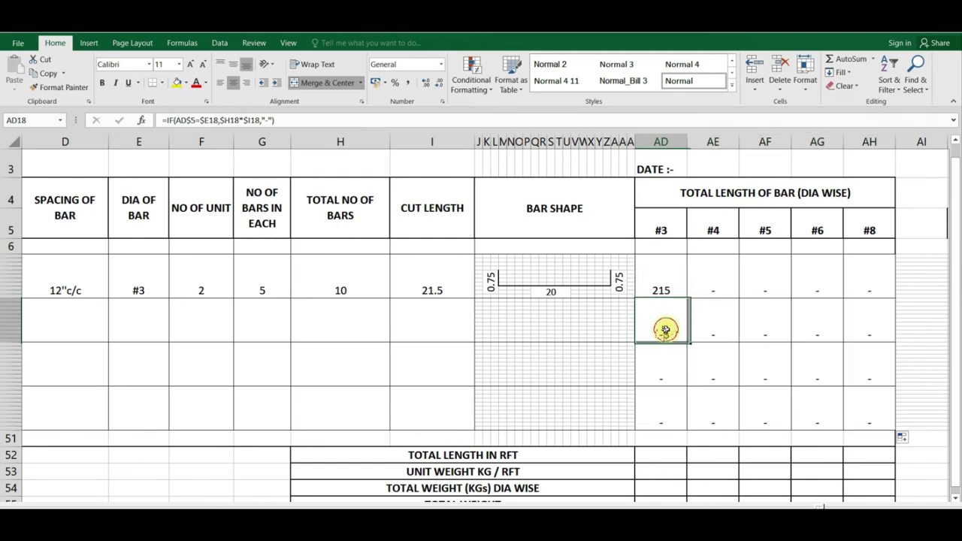
{"action": "double_click", "coordinate": [665, 329]}
{"action": "key", "text": "Escape"}
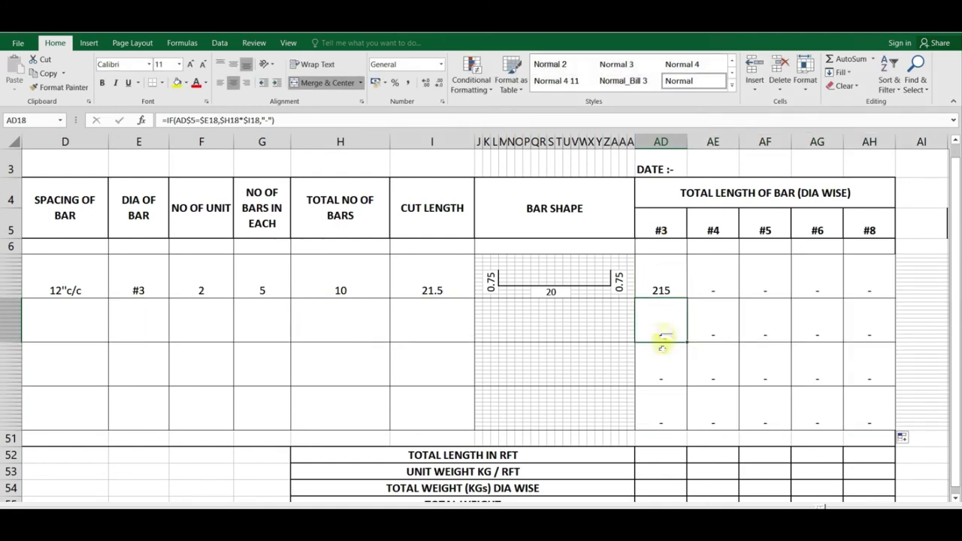
{"action": "double_click", "coordinate": [661, 366]}
{"action": "key", "text": "Escape"}
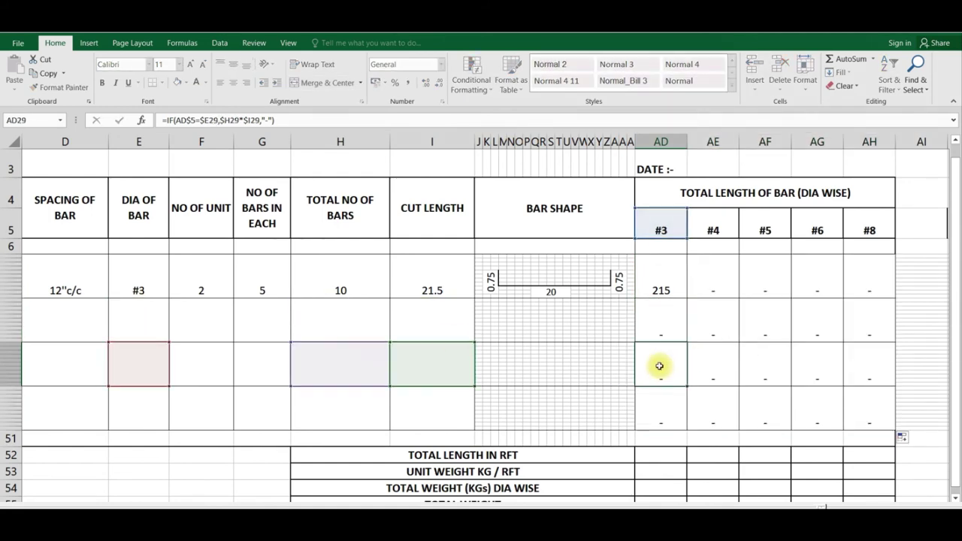
{"action": "double_click", "coordinate": [730, 361]}
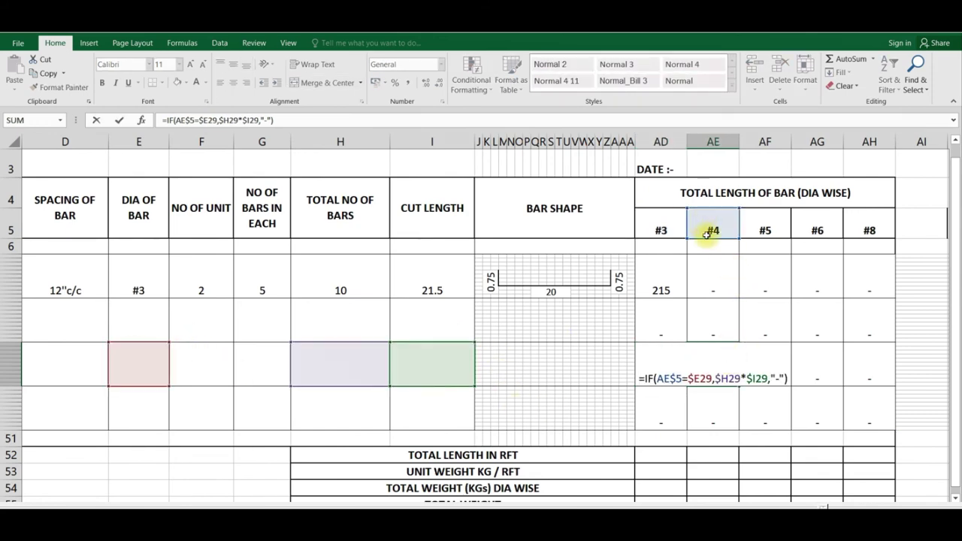
{"action": "key", "text": "Escape"}
{"action": "double_click", "coordinate": [794, 369]}
{"action": "key", "text": "Escape"}
{"action": "double_click", "coordinate": [864, 374]}
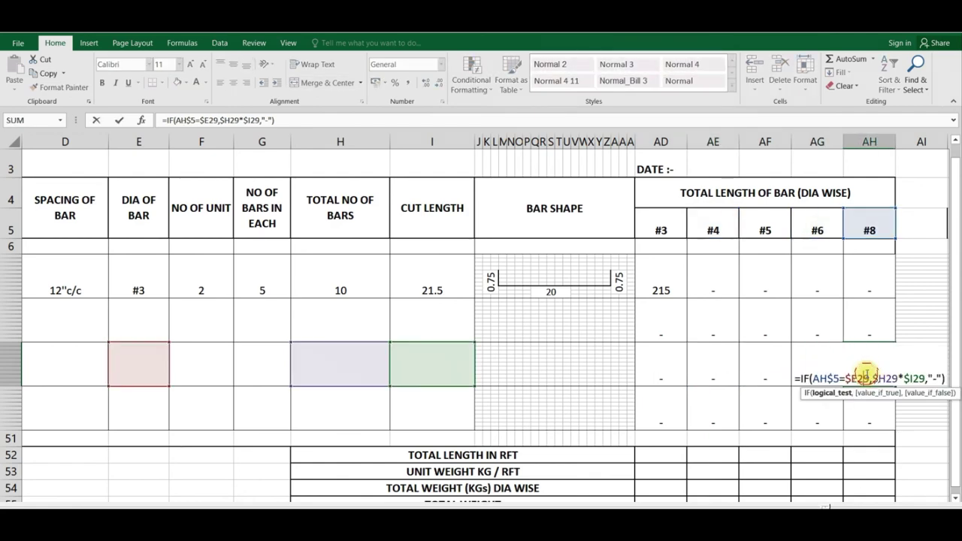
{"action": "key", "text": "Escape"}
{"action": "double_click", "coordinate": [858, 397]}
{"action": "key", "text": "Escape"}
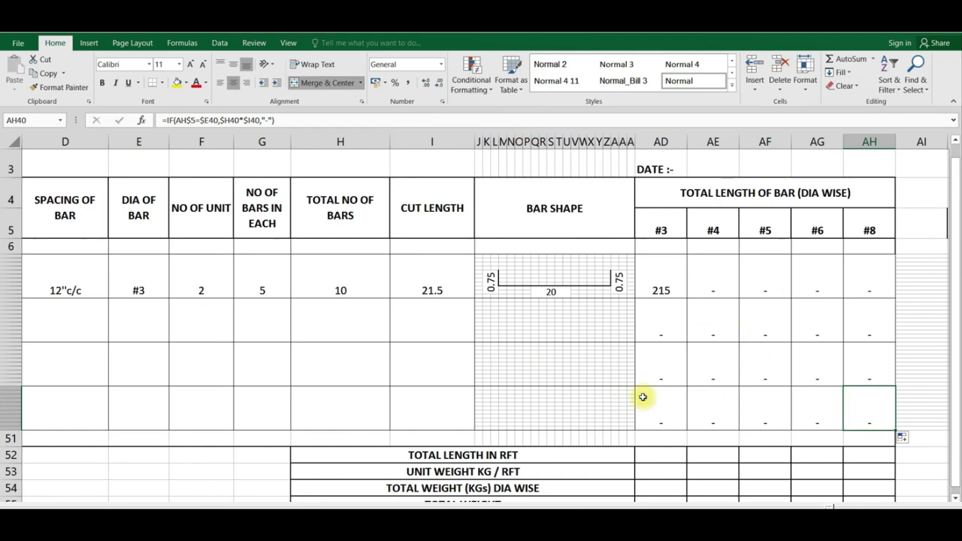
{"action": "scroll", "coordinate": [642, 397], "scroll_direction": "down", "scroll_amount": 2}
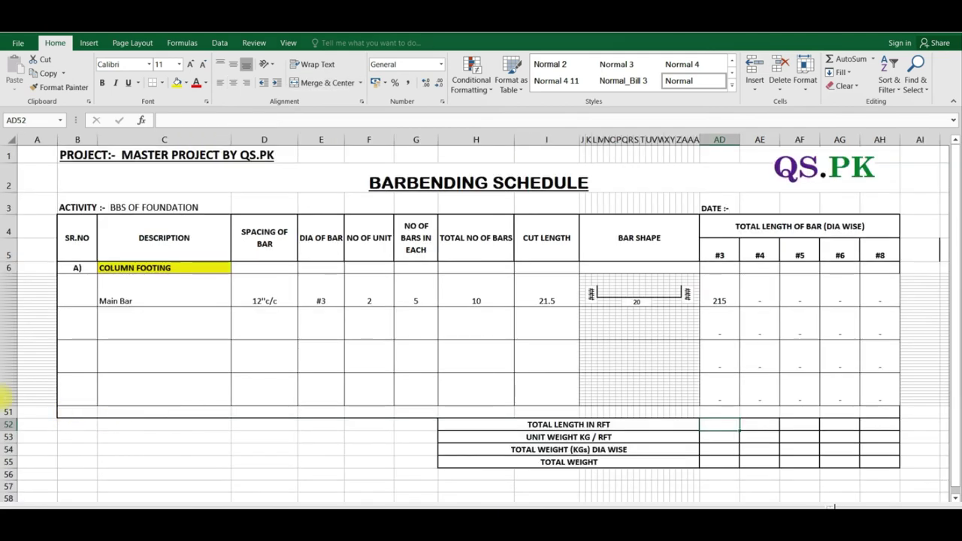
- Narrow row 51 to a 4.20-high strip and fill it red across the table
{"action": "left_click_drag", "start_coordinate": [12, 421], "coordinate": [14, 413]}
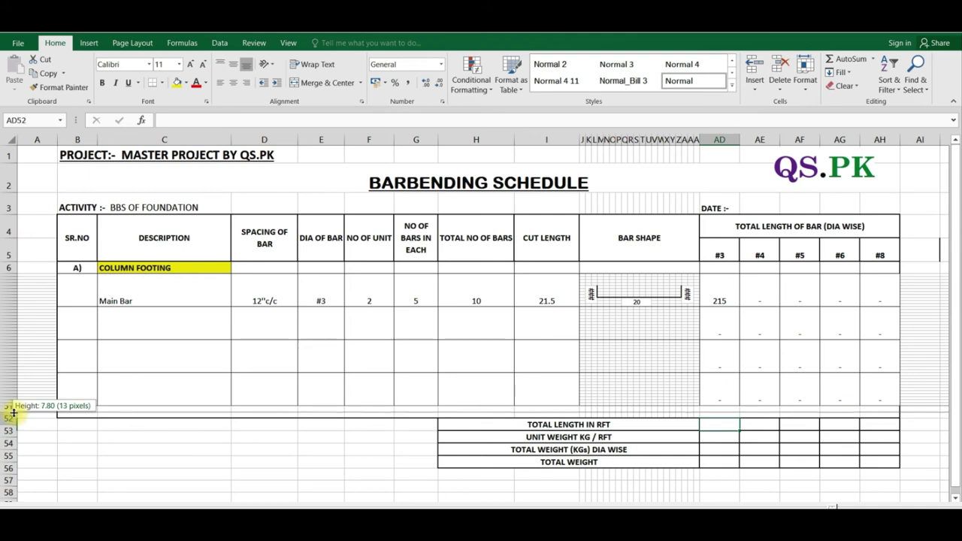
{"action": "left_click_drag", "start_coordinate": [13, 412], "coordinate": [14, 408]}
{"action": "left_click", "coordinate": [129, 433]}
{"action": "left_click_drag", "start_coordinate": [80, 407], "coordinate": [881, 407]}
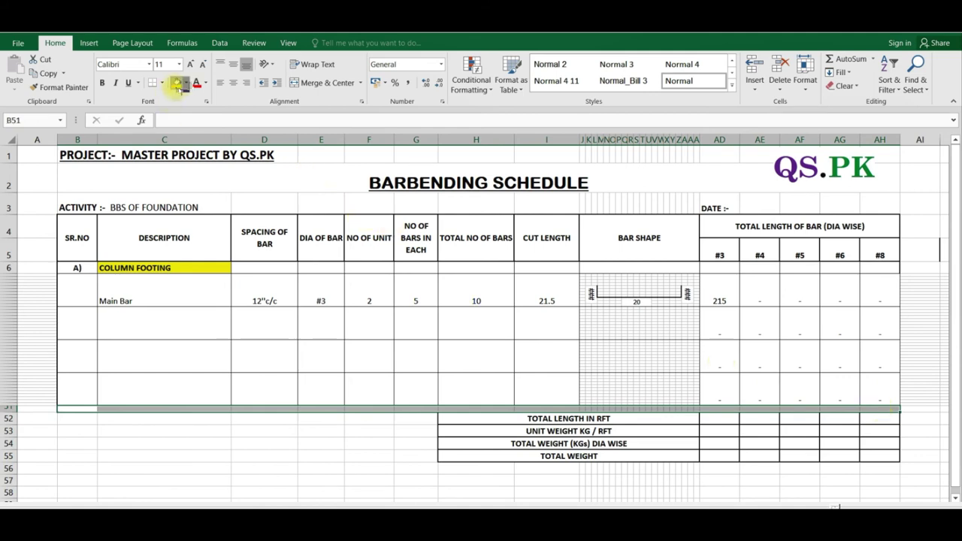
{"action": "left_click", "coordinate": [186, 83]}
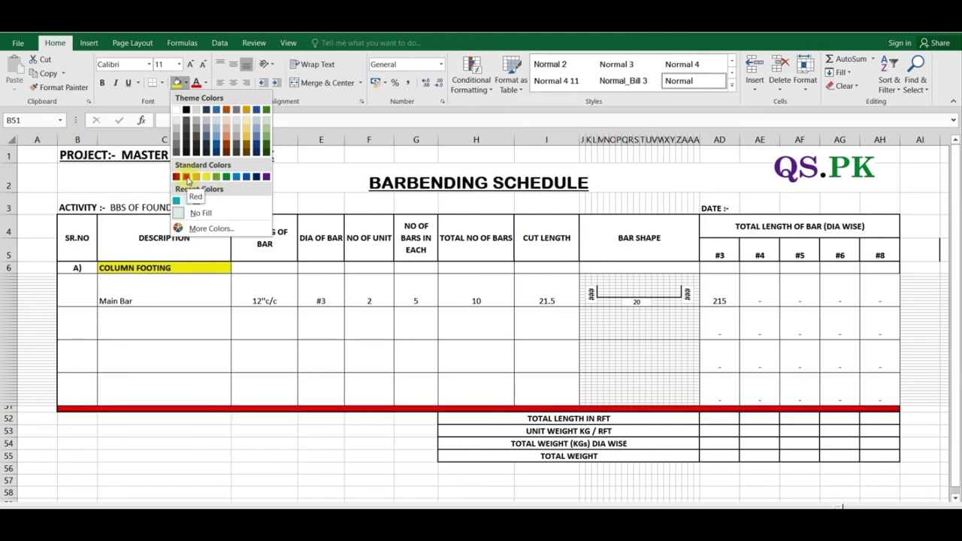
{"action": "left_click", "coordinate": [187, 177]}
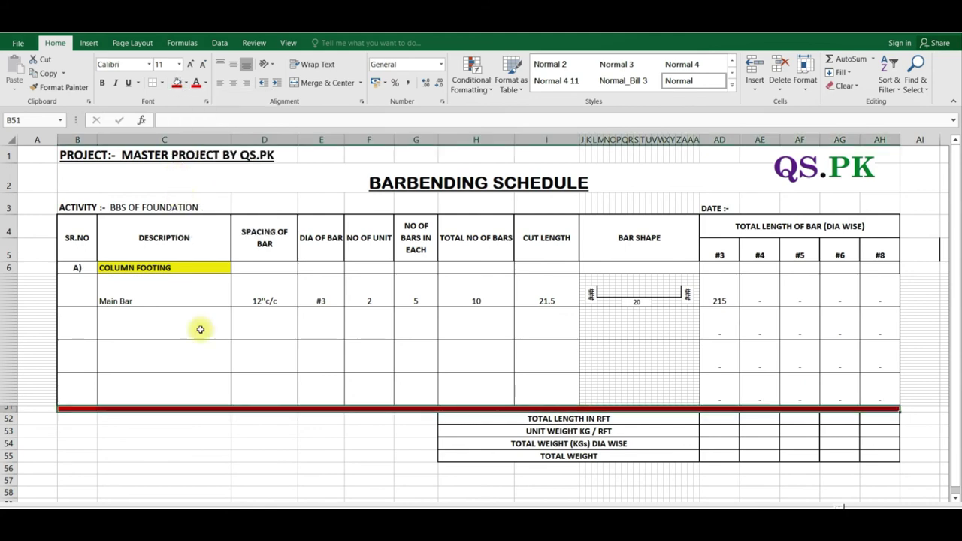
{"action": "left_click", "coordinate": [221, 418]}
{"action": "left_click_drag", "start_coordinate": [16, 411], "coordinate": [15, 407]}
{"action": "left_click", "coordinate": [260, 440]}
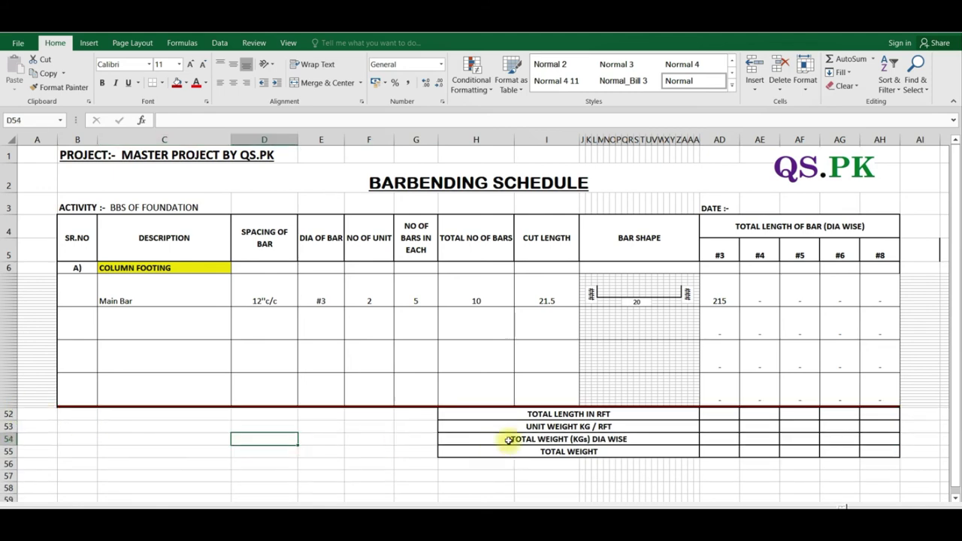
{"action": "left_click", "coordinate": [730, 415]}
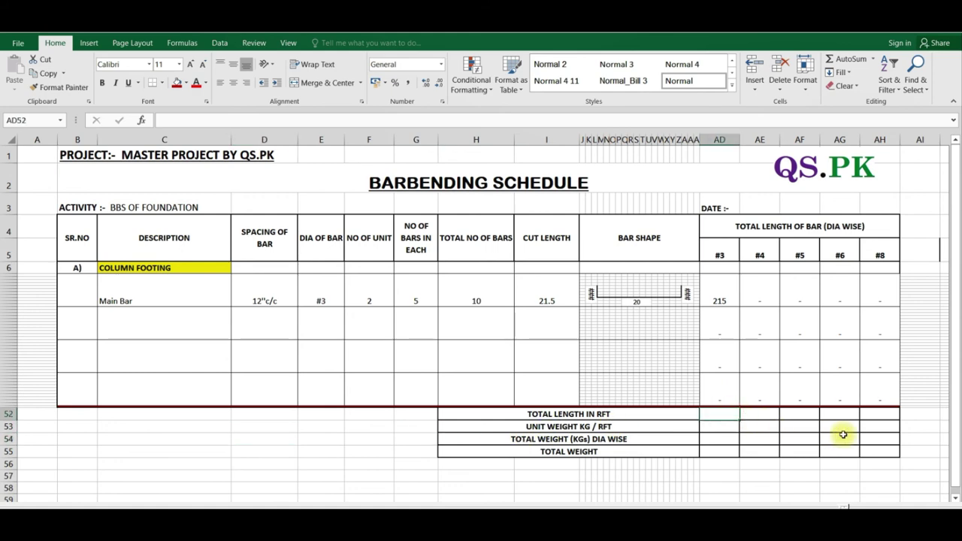
- Put a centred =SUM(AD7:AD51) in AD52 and copy it across to AH52
{"action": "key", "text": "alt+equal"}
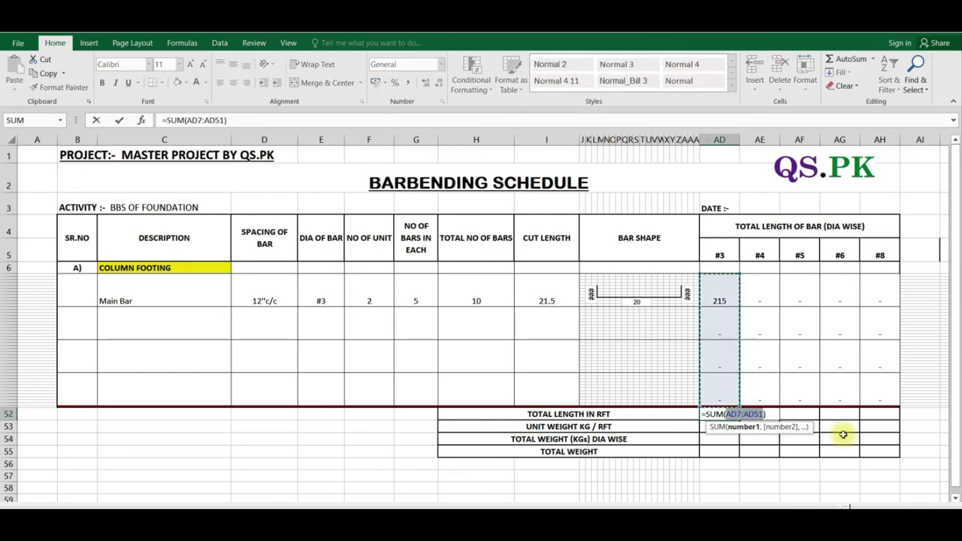
{"action": "key", "text": "Return"}
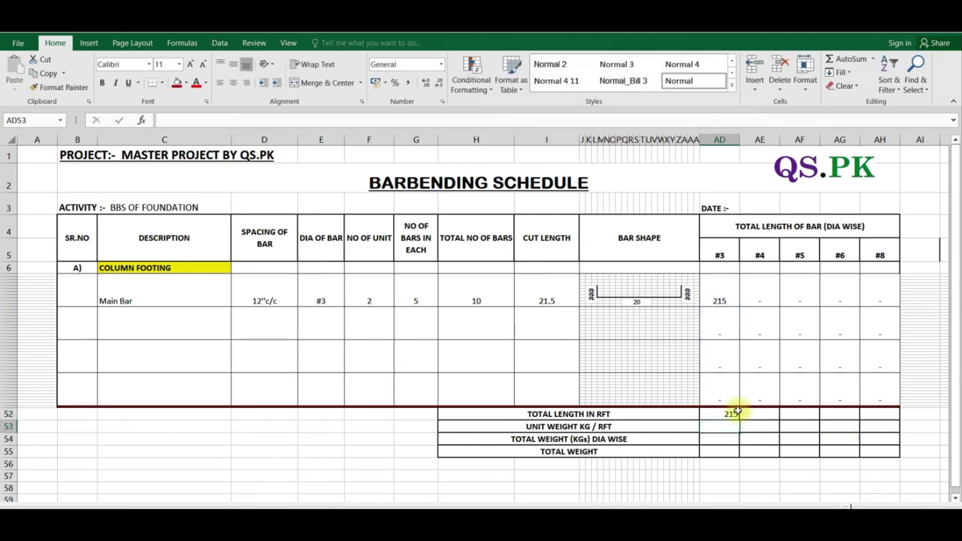
{"action": "left_click", "coordinate": [728, 413]}
{"action": "left_click", "coordinate": [231, 82]}
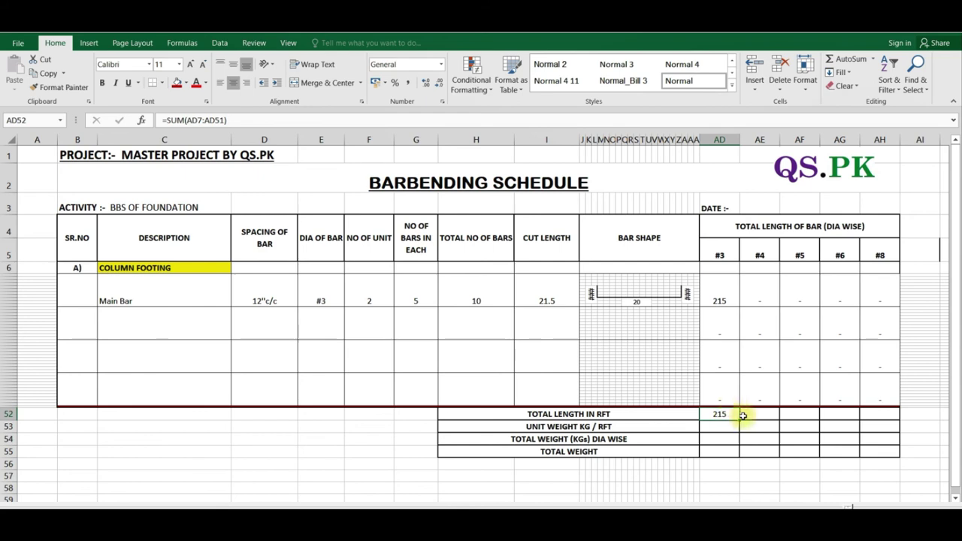
{"action": "scroll", "coordinate": [757, 417], "scroll_direction": "up", "scroll_amount": 2}
{"action": "scroll", "coordinate": [790, 436], "scroll_direction": "up", "scroll_amount": 1}
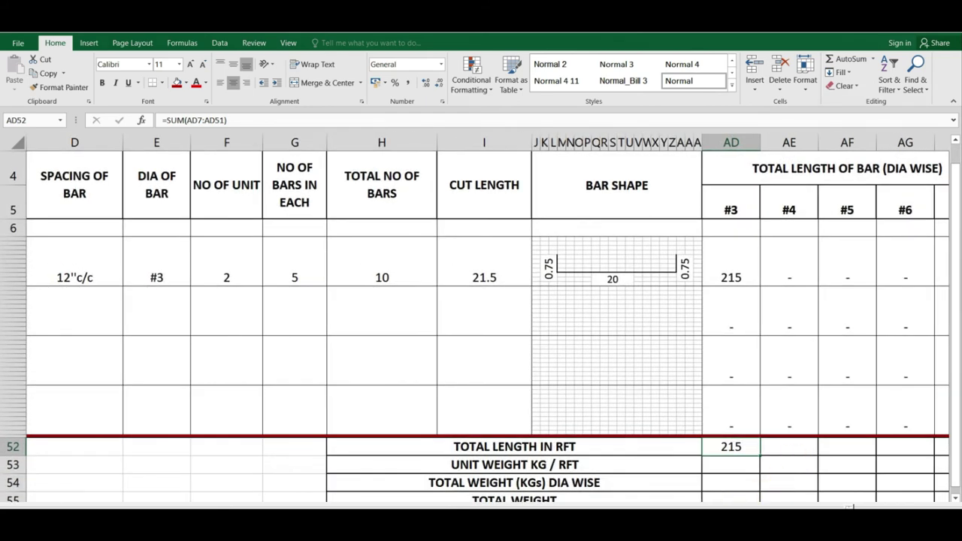
{"action": "scroll", "coordinate": [631, 496], "scroll_direction": "right", "scroll_amount": 2}
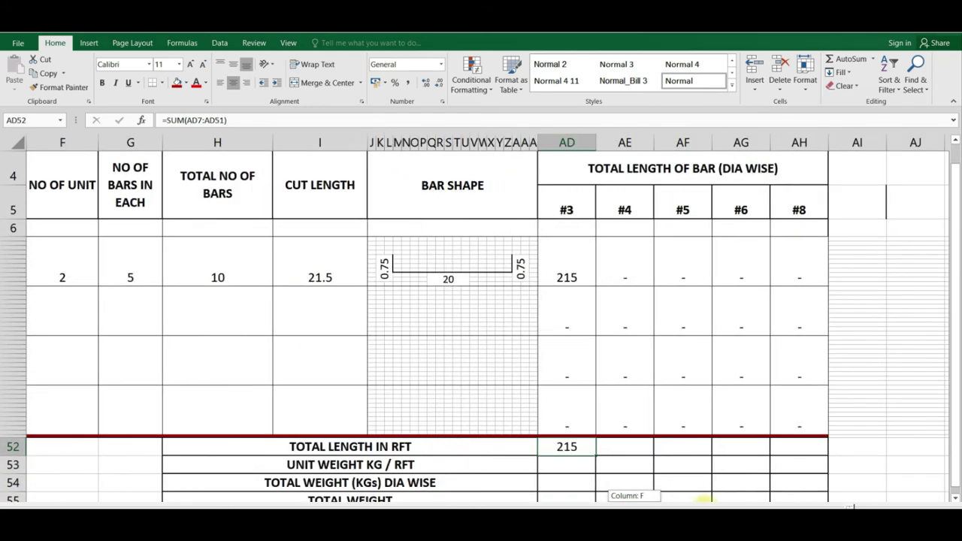
{"action": "double_click", "coordinate": [572, 449]}
{"action": "key", "text": "Escape"}
{"action": "left_click_drag", "start_coordinate": [594, 454], "coordinate": [802, 455]}
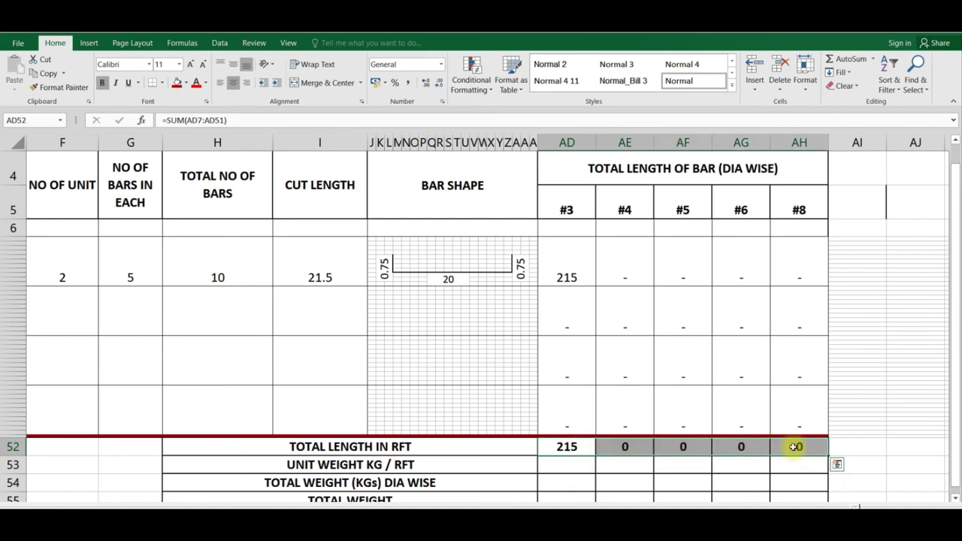
{"action": "left_click", "coordinate": [567, 465]}
{"action": "scroll", "coordinate": [608, 412], "scroll_direction": "down", "scroll_amount": 1}
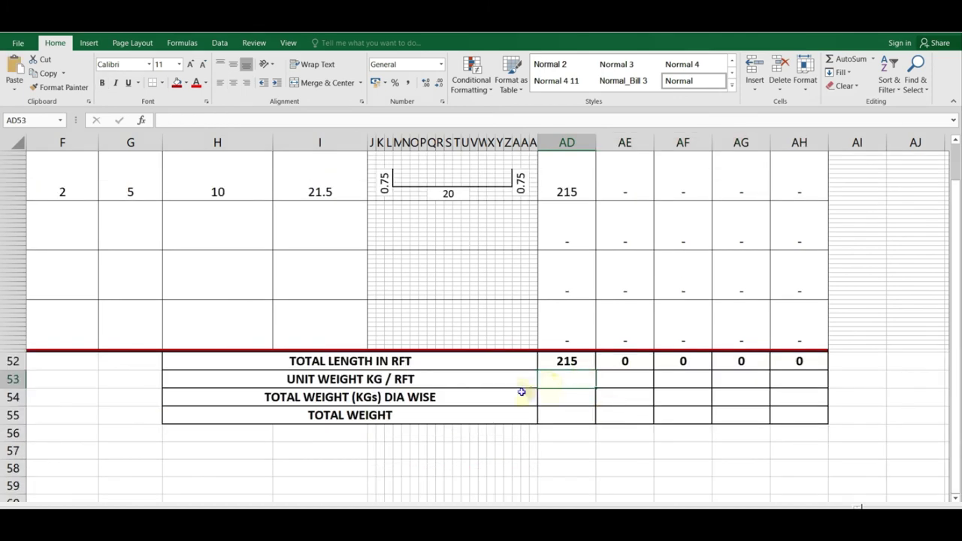
- Paste the unit weights into AD53:AH53 as values, centred at three decimals
{"action": "right_click", "coordinate": [576, 380]}
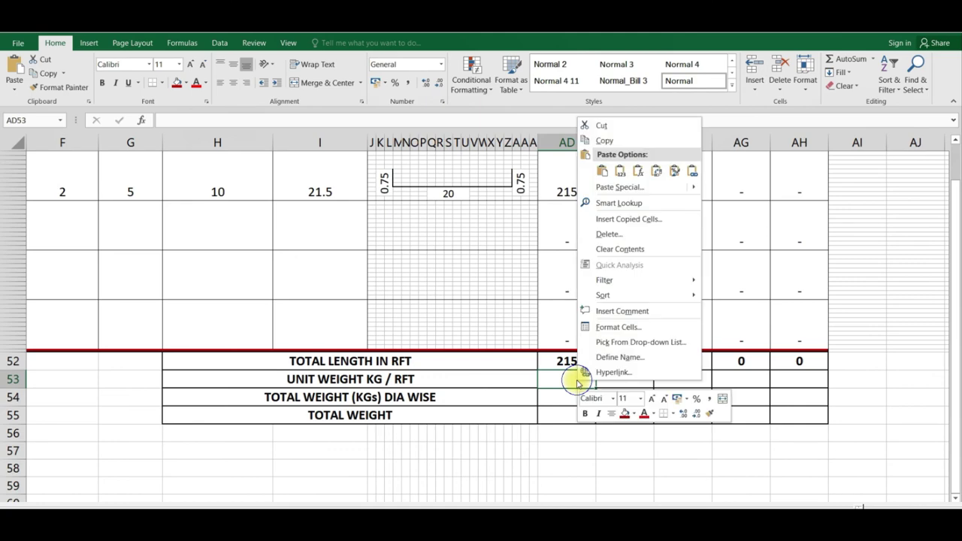
{"action": "left_click", "coordinate": [605, 188]}
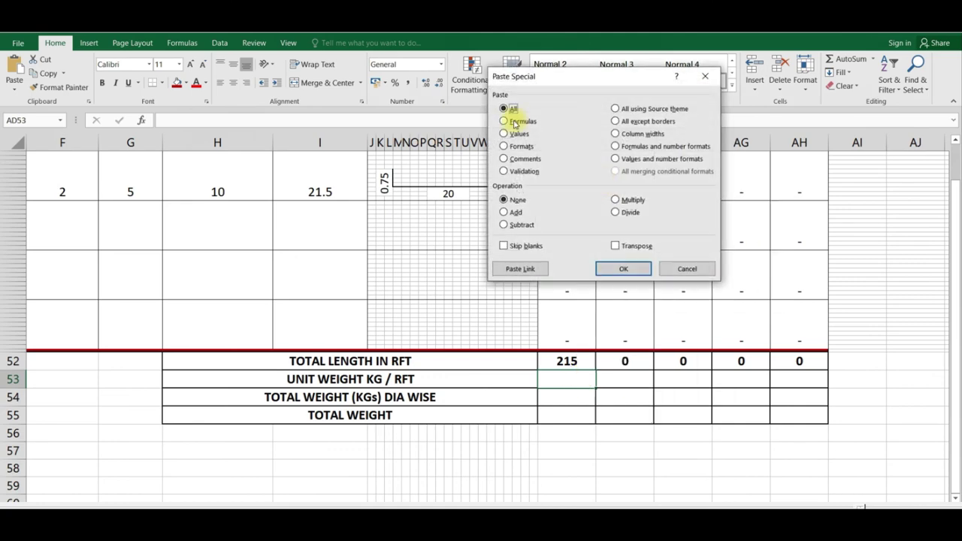
{"action": "left_click", "coordinate": [511, 135]}
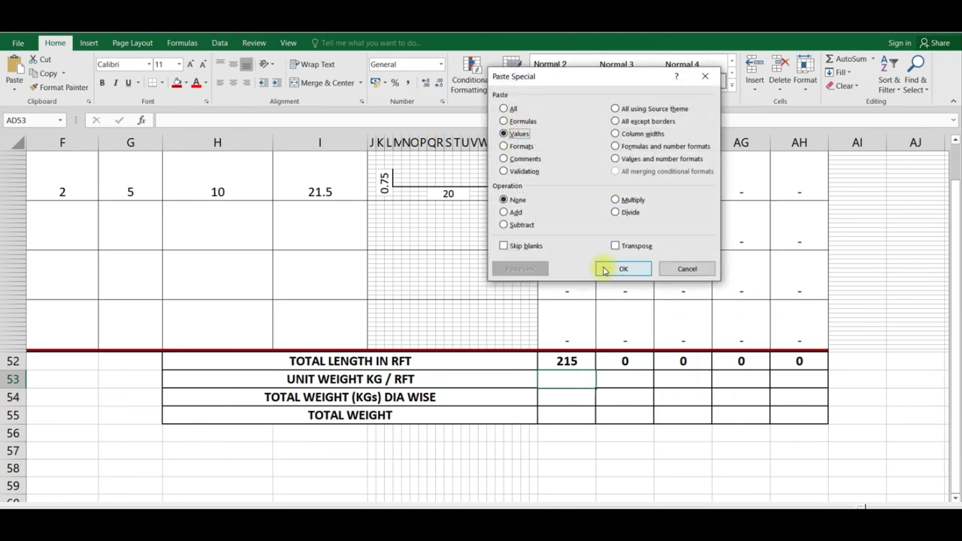
{"action": "left_click", "coordinate": [622, 268]}
{"action": "left_click", "coordinate": [597, 461]}
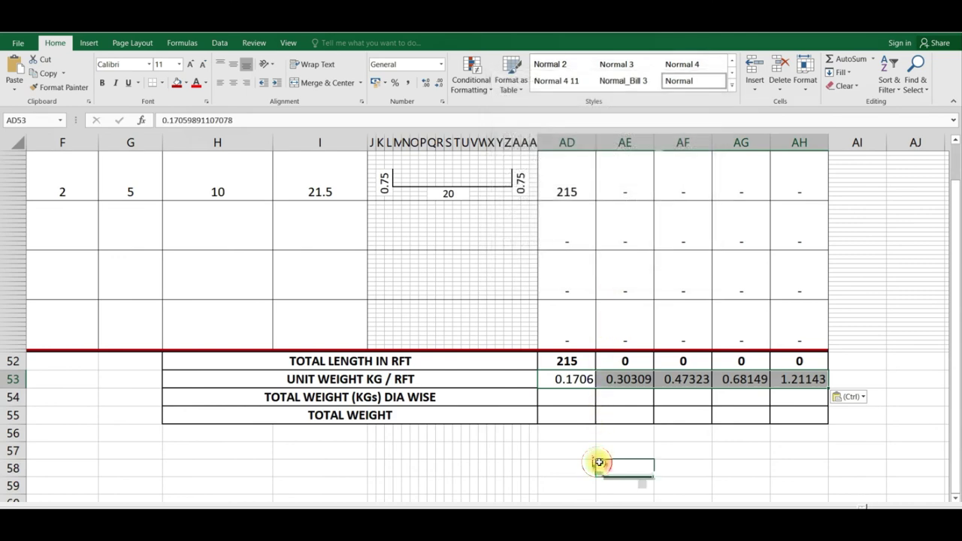
{"action": "left_click", "coordinate": [778, 450]}
{"action": "left_click_drag", "start_coordinate": [569, 379], "coordinate": [788, 376]}
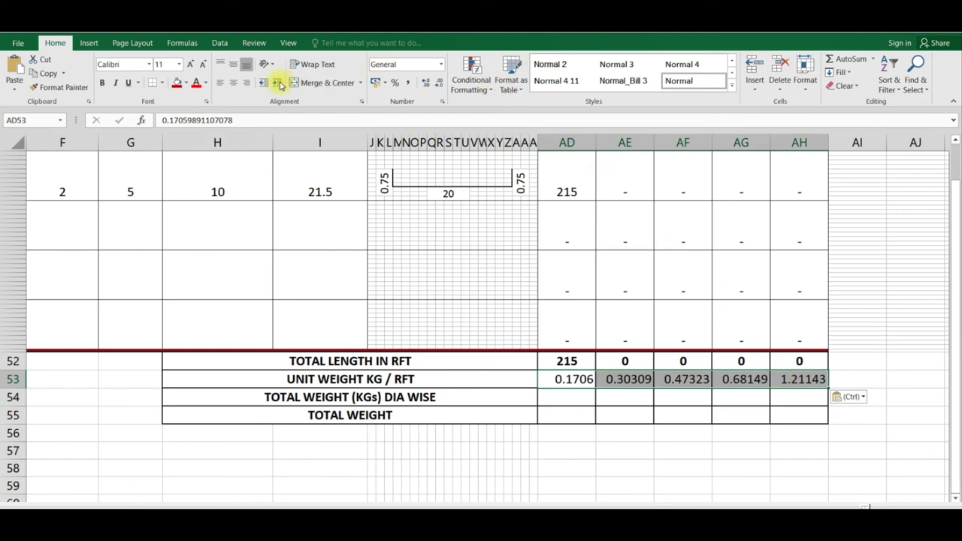
{"action": "left_click", "coordinate": [439, 89]}
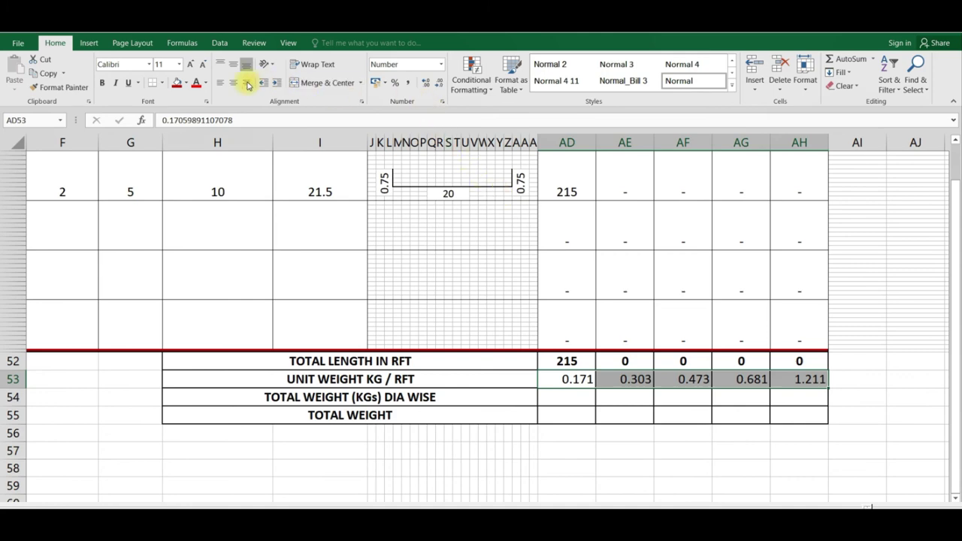
{"action": "left_click", "coordinate": [235, 84]}
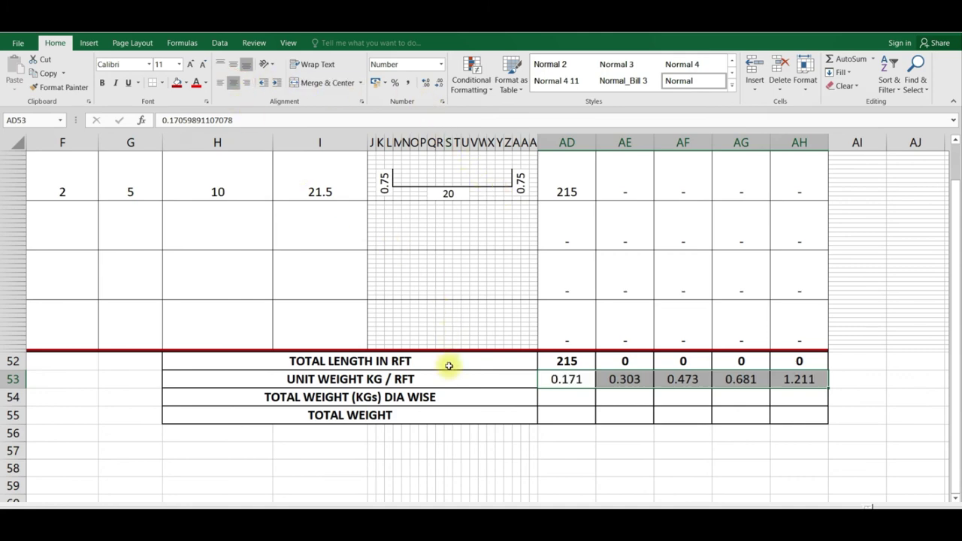
{"action": "right_click", "coordinate": [9, 35]}
- Colour the unit weight row purple and copy the =AD53*AD52 weight formula across to AH54
{"action": "mouse_move", "coordinate": [72, 98]}
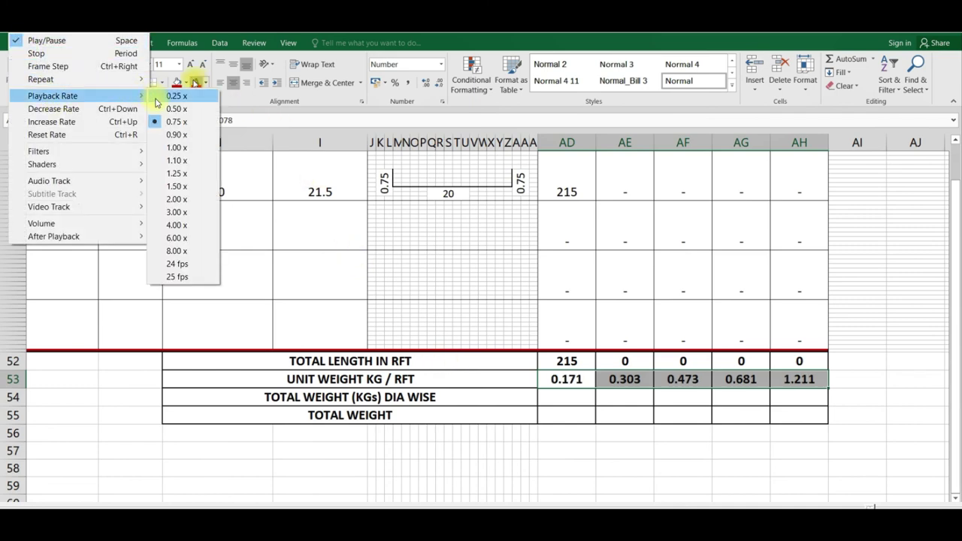
{"action": "left_click", "coordinate": [186, 171]}
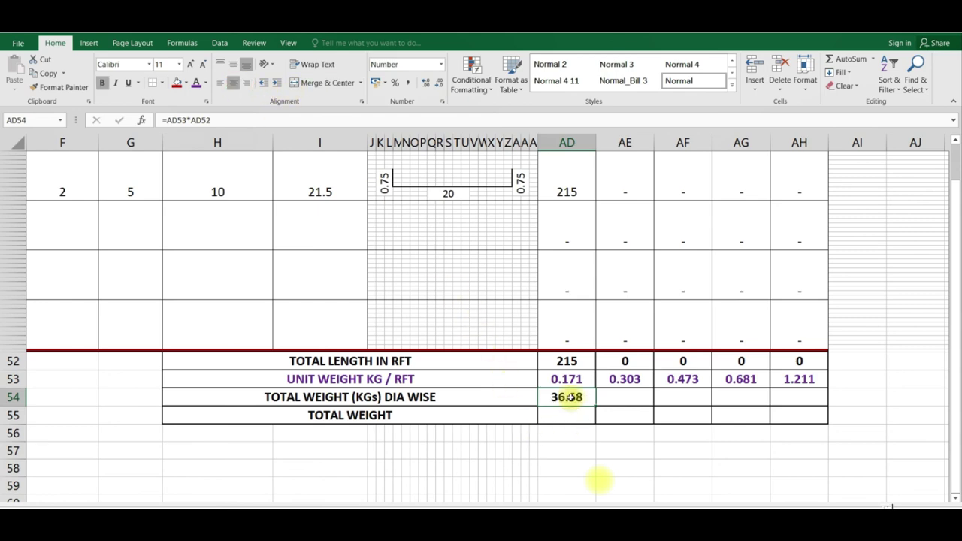
{"action": "left_click_drag", "start_coordinate": [595, 405], "coordinate": [799, 399]}
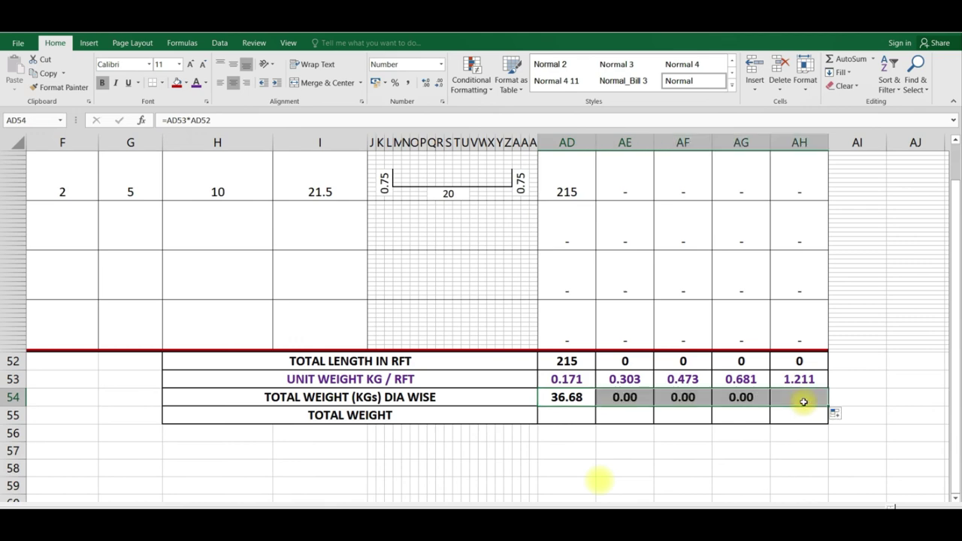
{"action": "left_click", "coordinate": [909, 417]}
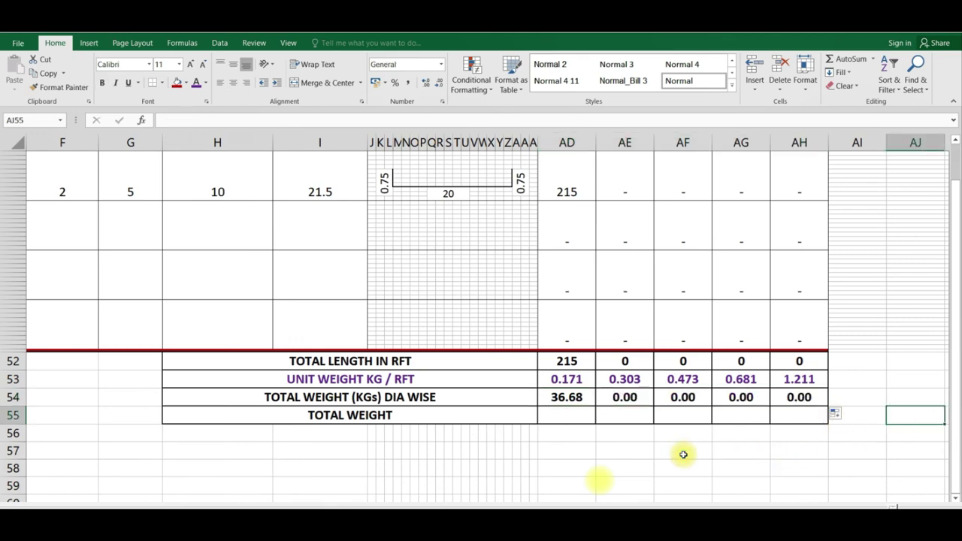
{"action": "left_click", "coordinate": [441, 418]}
- Complete the TOTAL WEIGHT (KG) label, merge the row's value cells and enter =SUM(AD54:AH54)
{"action": "double_click", "coordinate": [441, 419]}
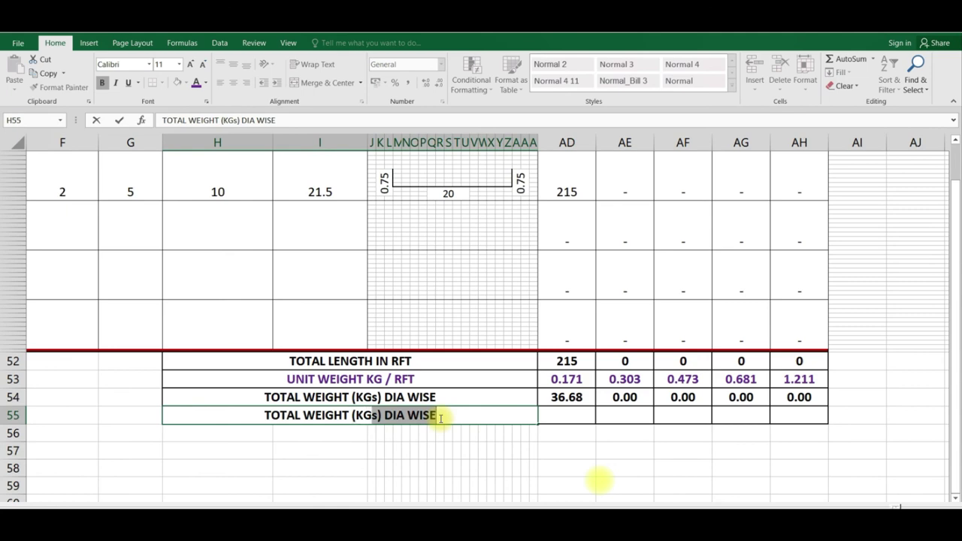
{"action": "type", "text": ")"}
{"action": "left_click", "coordinate": [503, 451]}
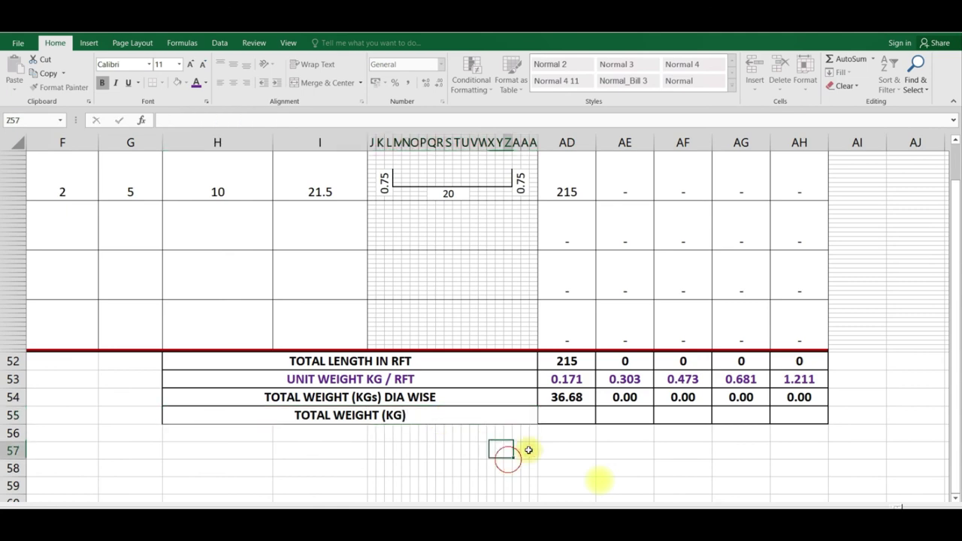
{"action": "left_click_drag", "start_coordinate": [777, 414], "coordinate": [569, 408]}
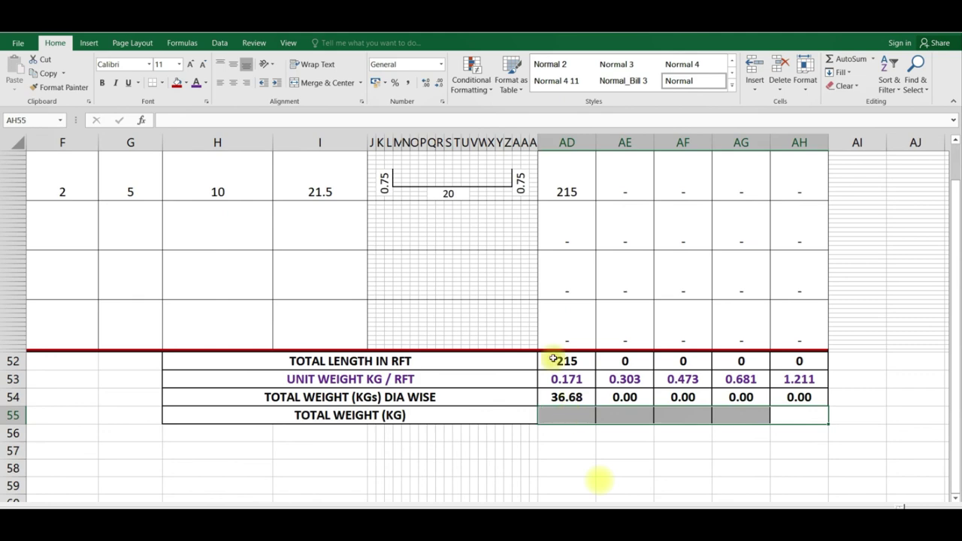
{"action": "left_click", "coordinate": [302, 88]}
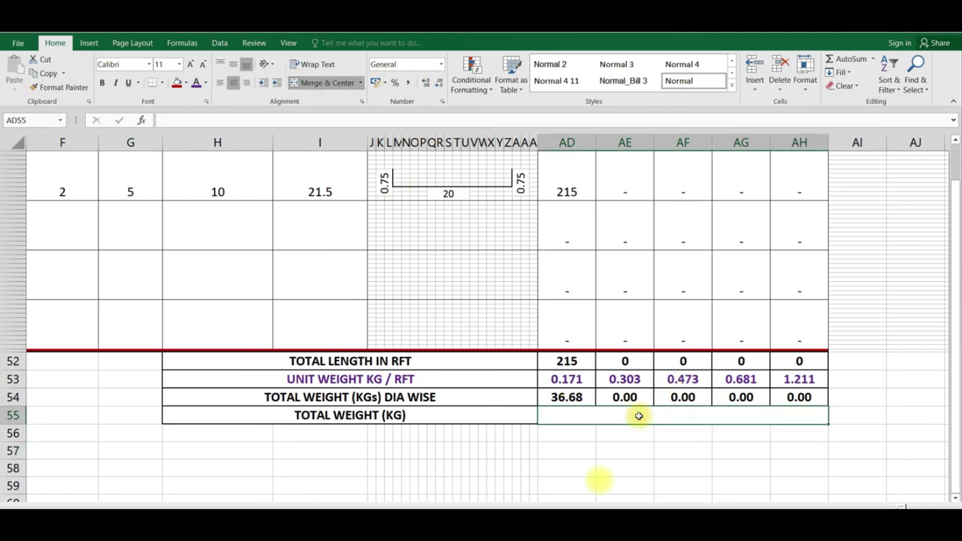
{"action": "type", "text": "=S"}
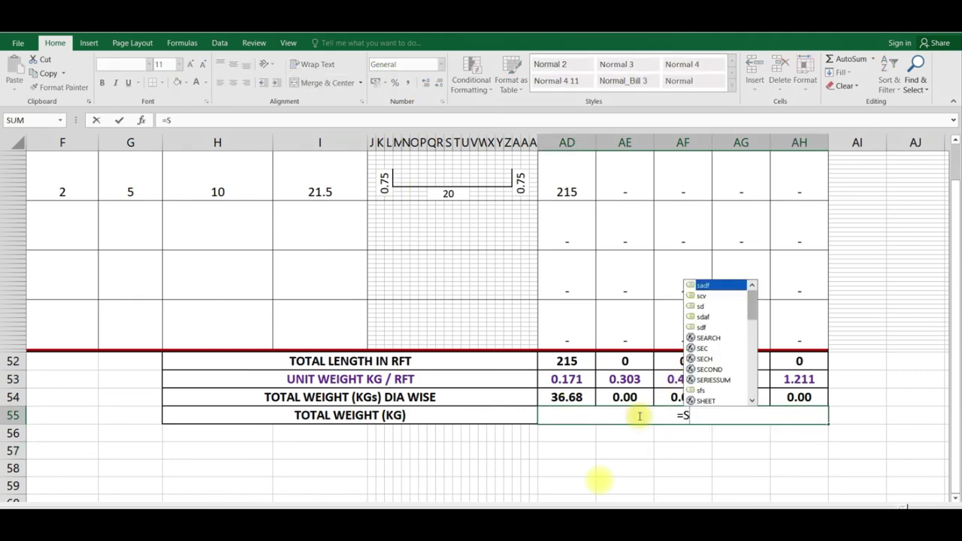
{"action": "type", "text": "um"}
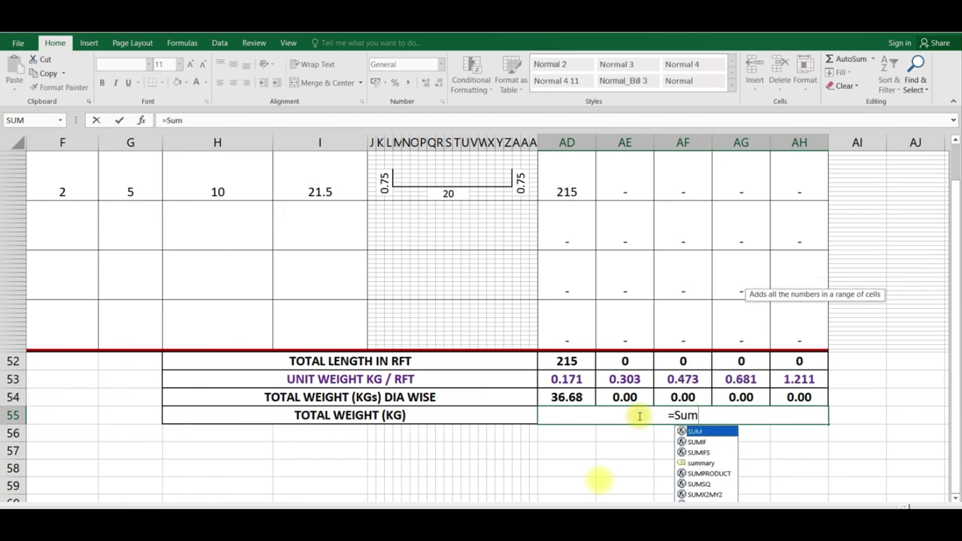
{"action": "type", "text": "("}
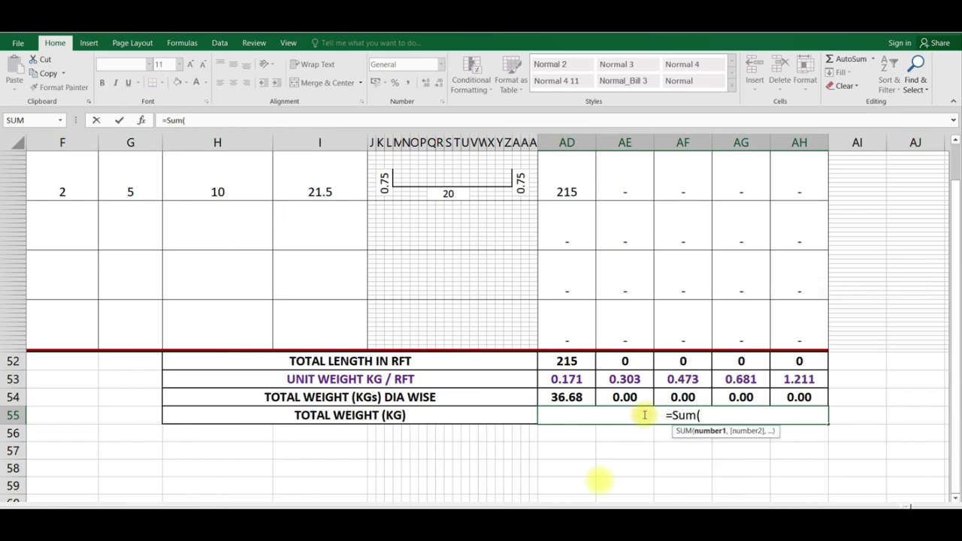
{"action": "left_click_drag", "start_coordinate": [567, 397], "coordinate": [790, 397]}
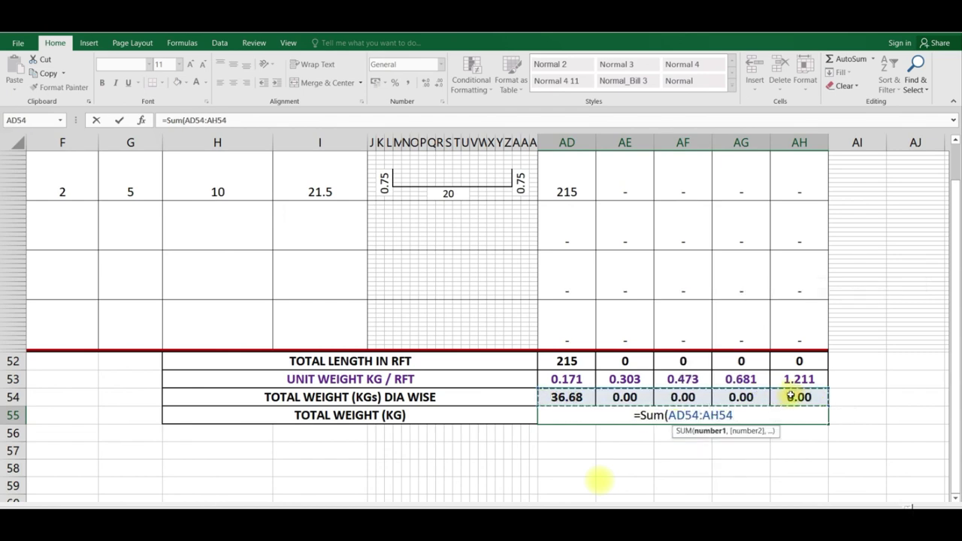
{"action": "key", "text": "Return"}
{"action": "left_click", "coordinate": [740, 410]}
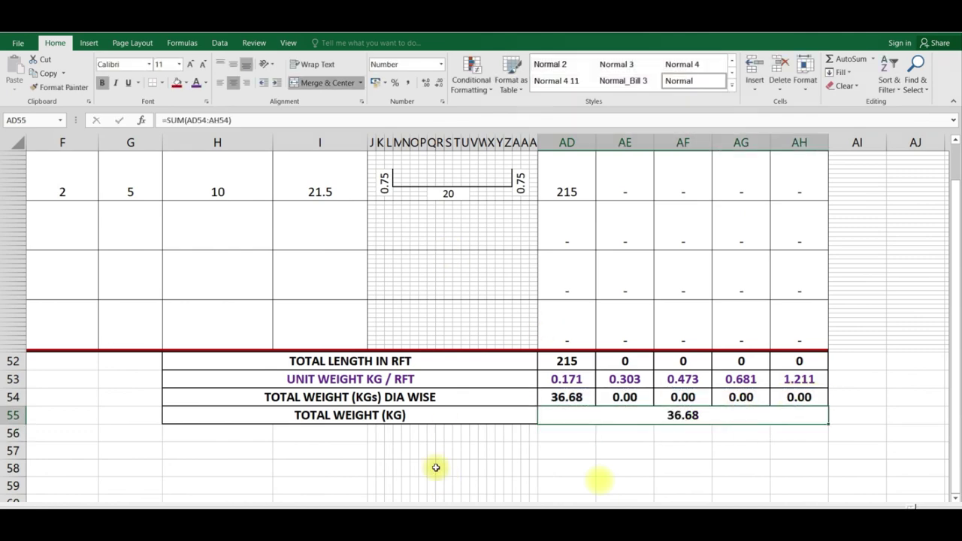
- Fill the TOTAL WEIGHT (KG) label and its 36.68 total cell yellow
{"action": "left_click", "coordinate": [203, 410]}
{"action": "left_click", "coordinate": [727, 417], "text": "ctrl"}
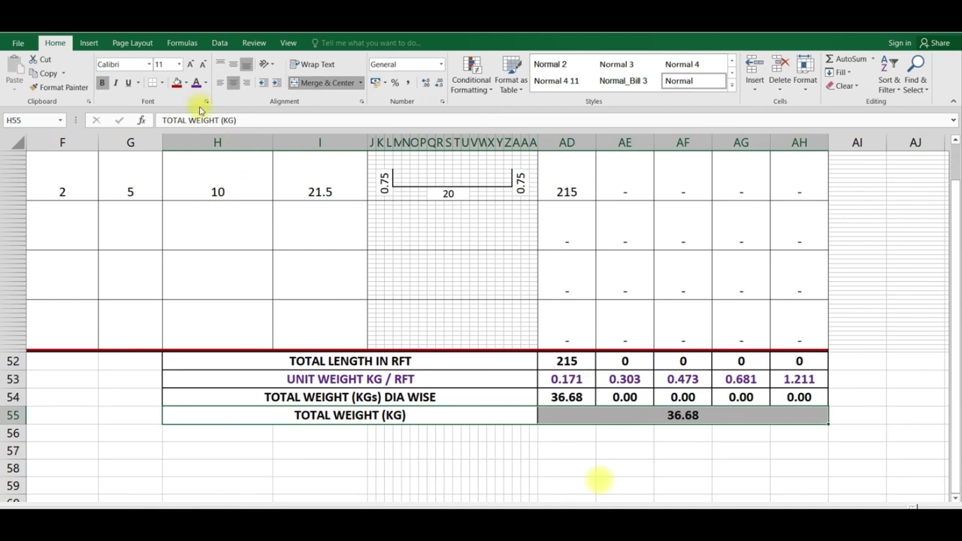
{"action": "left_click", "coordinate": [186, 83]}
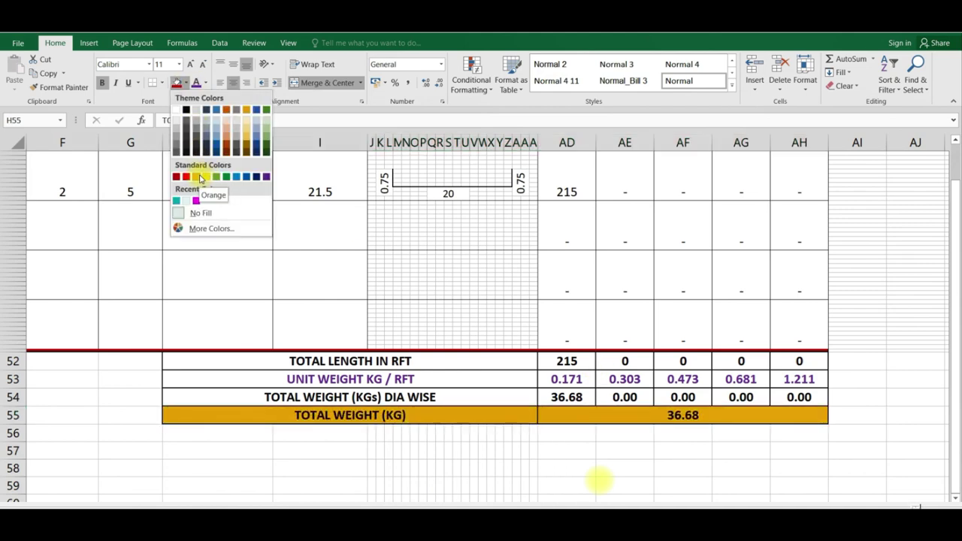
{"action": "left_click", "coordinate": [196, 176]}
{"action": "left_click", "coordinate": [360, 264]}
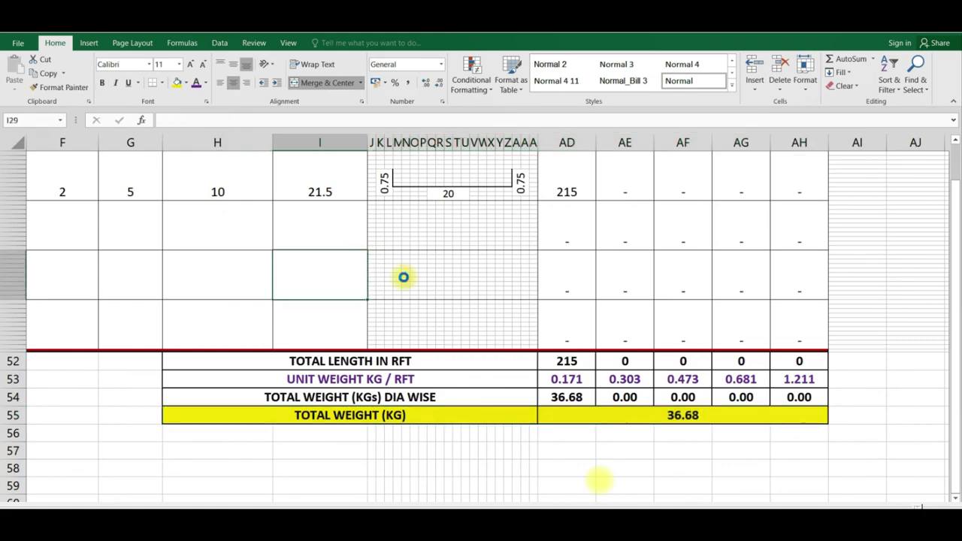
- Collapse the ribbon with Ctrl+F1 to show more of the sheet
{"action": "scroll", "coordinate": [404, 277], "scroll_direction": "down", "scroll_amount": 3}
{"action": "scroll", "coordinate": [402, 275], "scroll_direction": "down", "scroll_amount": 2}
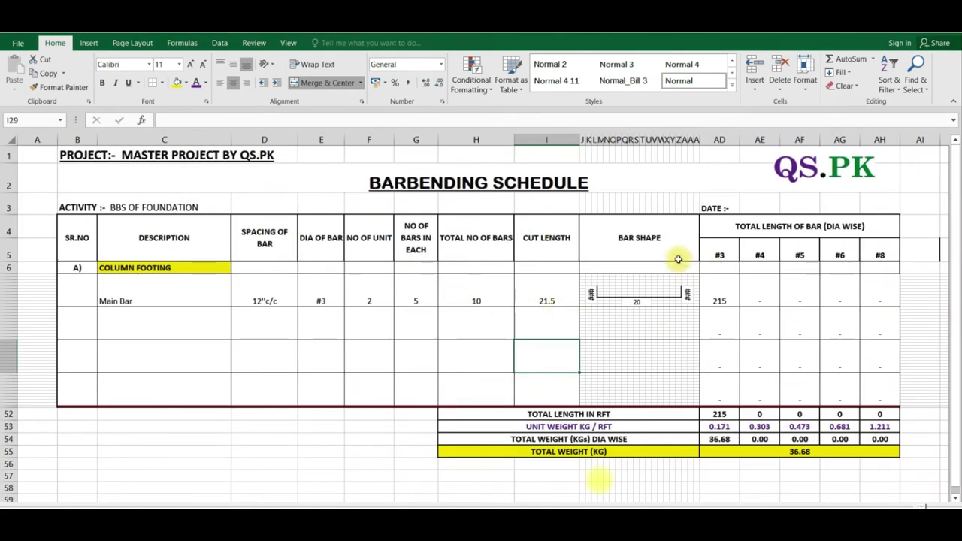
{"action": "scroll", "coordinate": [678, 258], "scroll_direction": "up", "scroll_amount": 1}
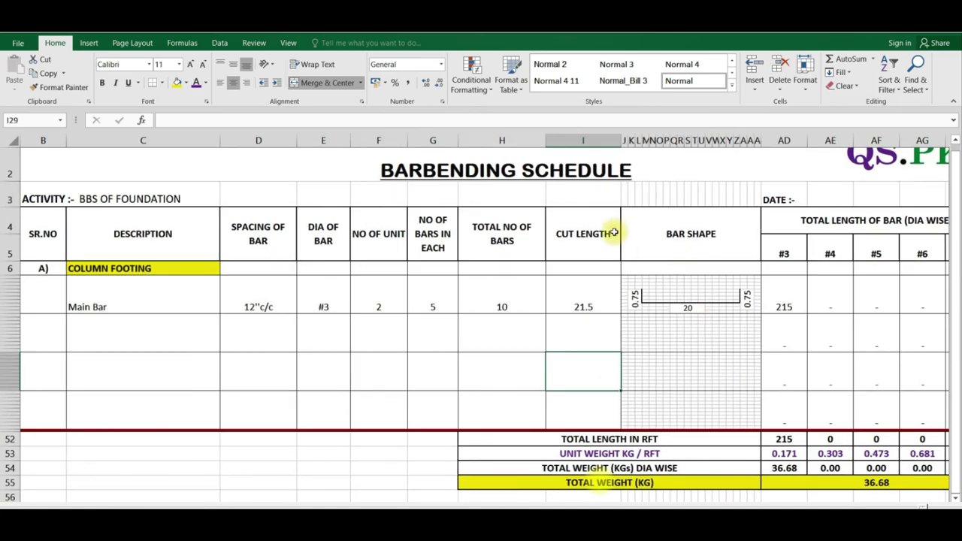
{"action": "key", "text": "ctrl+F1"}
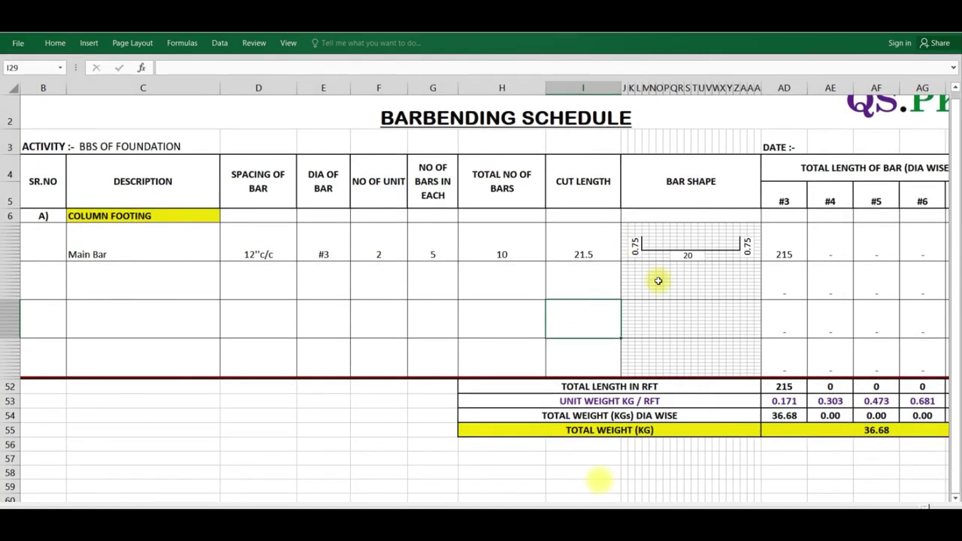
{"action": "scroll", "coordinate": [658, 281], "scroll_direction": "down", "scroll_amount": 1}
- Narrow column A and TOTAL NO OF BARS; widen DESCRIPTION and SPACING OF BAR
{"action": "left_click_drag", "start_coordinate": [230, 89], "coordinate": [236, 89]}
{"action": "left_click_drag", "start_coordinate": [57, 86], "coordinate": [39, 85]}
{"action": "mouse_move", "coordinate": [285, 89]}
{"action": "left_mouse_down"}
{"action": "mouse_move", "coordinate": [258, 91]}
{"action": "mouse_move", "coordinate": [322, 87]}
{"action": "left_mouse_up"}
{"action": "left_click_drag", "start_coordinate": [442, 87], "coordinate": [412, 90]}
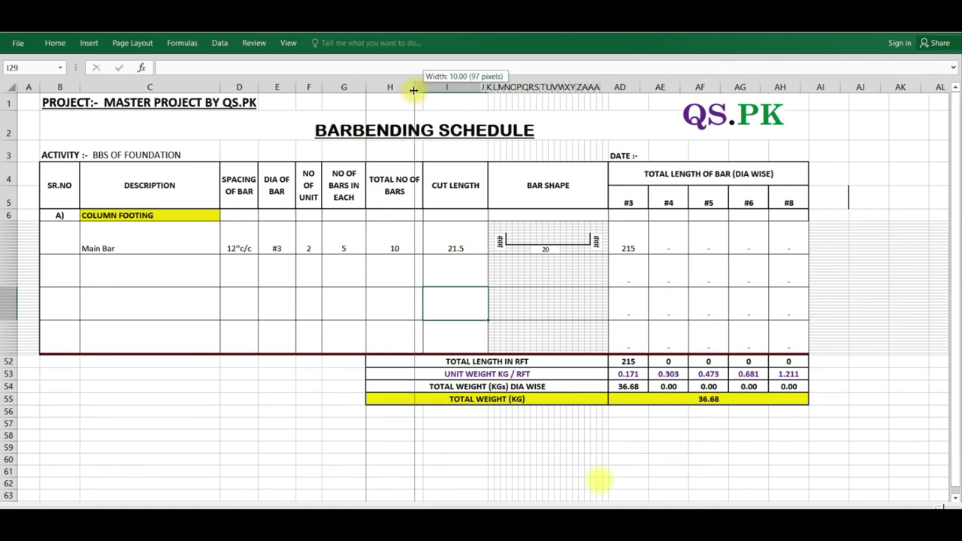
{"action": "left_click_drag", "start_coordinate": [412, 89], "coordinate": [402, 88]}
{"action": "left_click", "coordinate": [929, 309]}
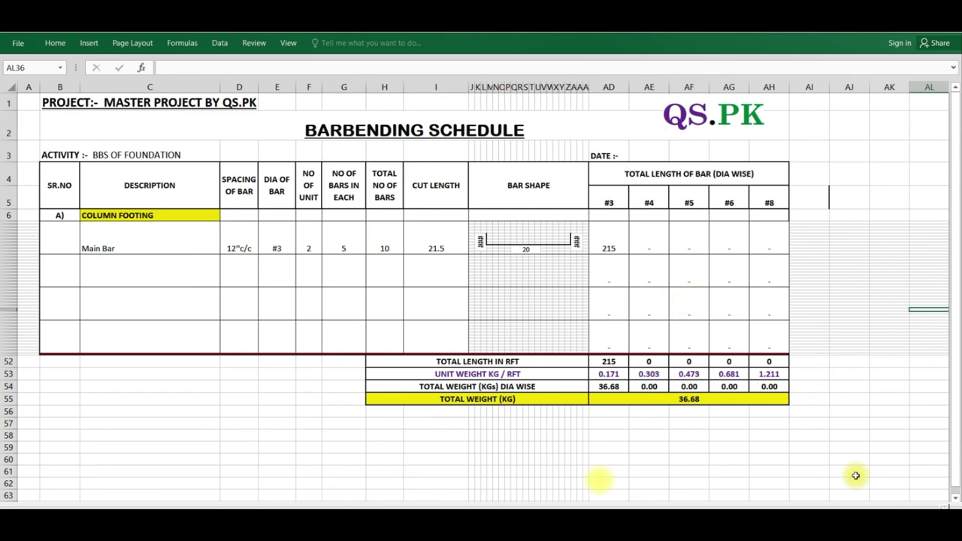
{"action": "scroll", "coordinate": [809, 395], "scroll_direction": "up", "scroll_amount": 1}
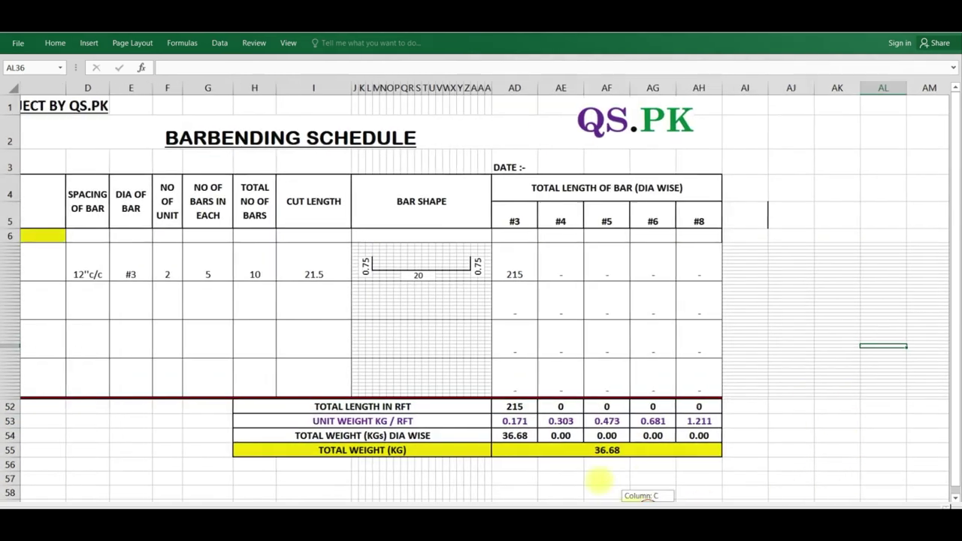
{"action": "left_click_drag", "start_coordinate": [676, 500], "coordinate": [647, 500]}
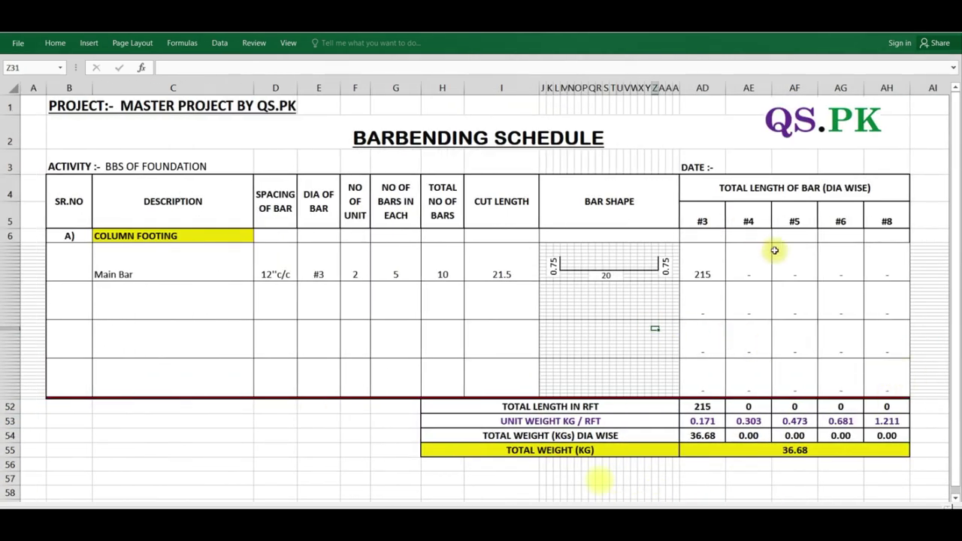
- Try #5, #3 and #4 as the Main Bar diameter in E7
{"action": "left_click", "coordinate": [319, 272]}
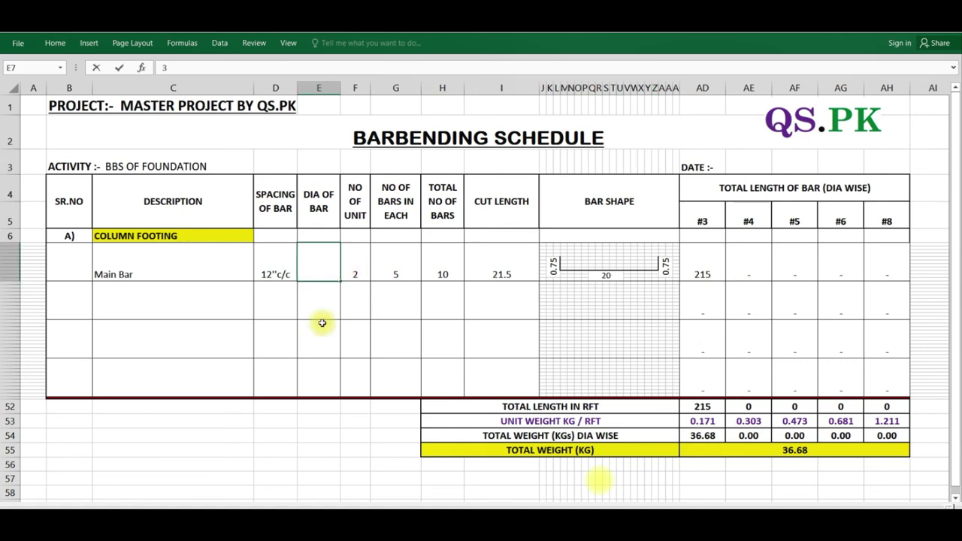
{"action": "type", "text": "5"}
{"action": "key", "text": "Return"}
{"action": "left_click", "coordinate": [326, 272]}
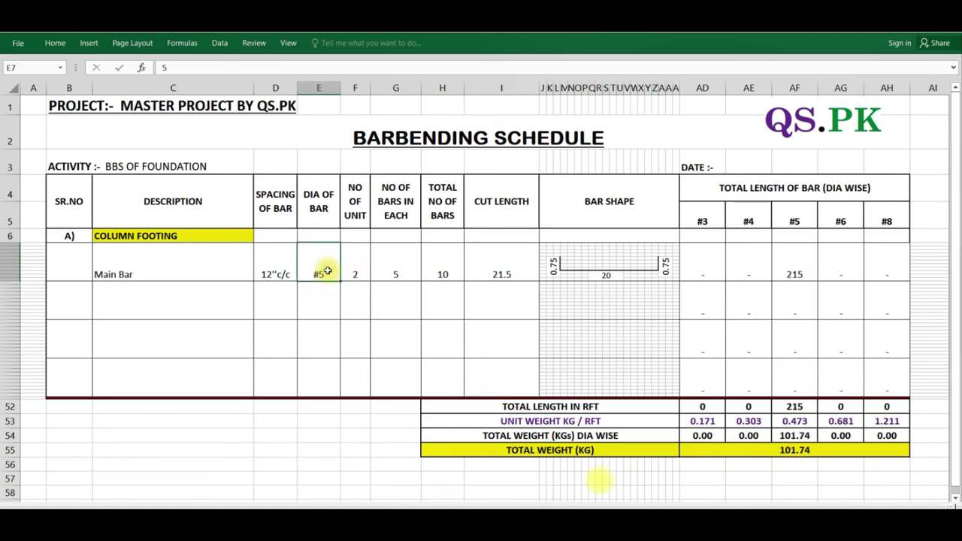
{"action": "type", "text": "3"}
{"action": "key", "text": "Return"}
{"action": "left_click", "coordinate": [321, 275]}
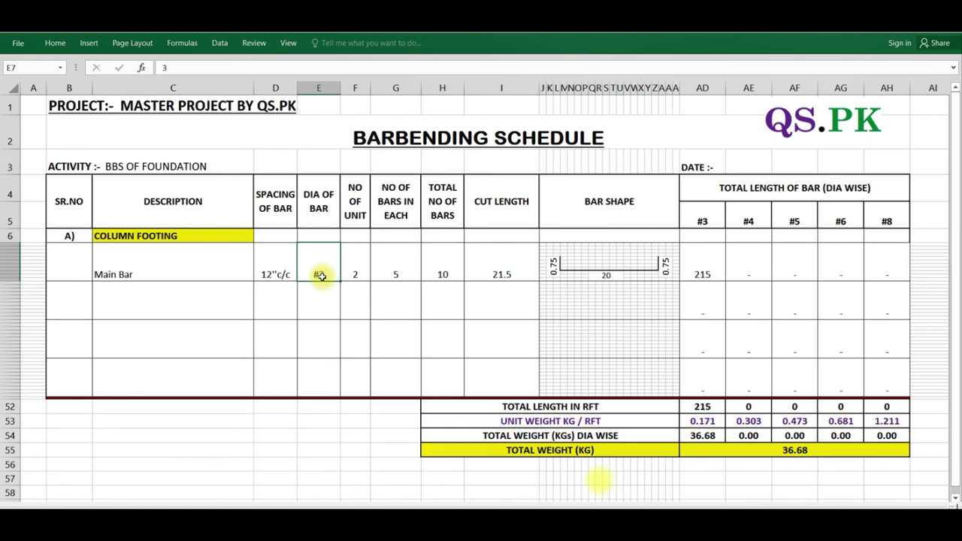
{"action": "type", "text": "4"}
{"action": "key", "text": "Return"}
- Try #5 and #6, then settle on #8, moving 215 under #8 for 260.46 kg total
{"action": "left_click", "coordinate": [324, 266]}
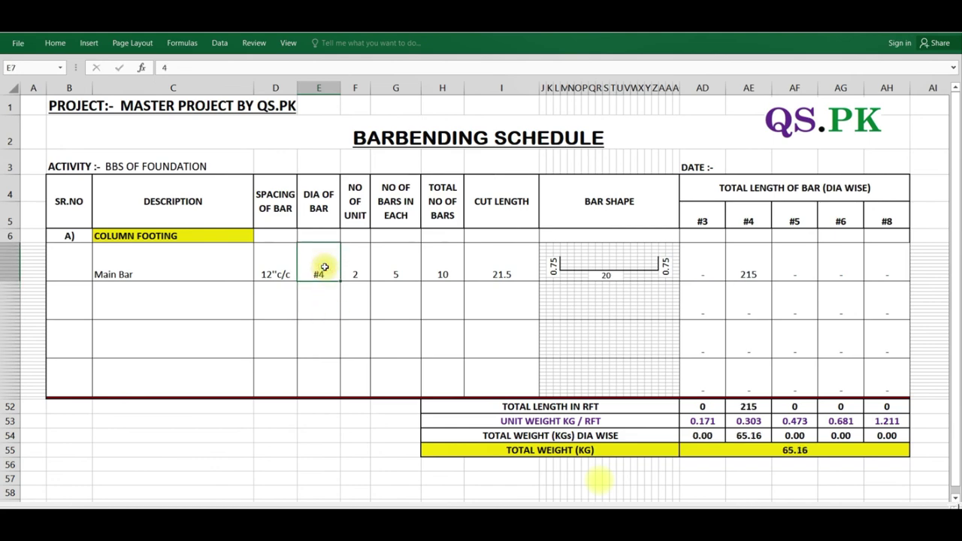
{"action": "type", "text": "5"}
{"action": "key", "text": "Return"}
{"action": "left_click", "coordinate": [325, 266]}
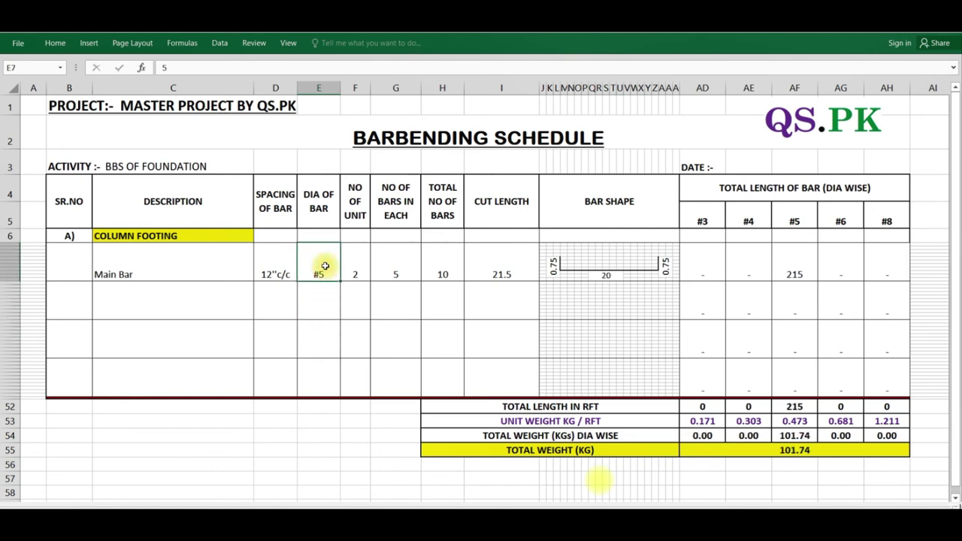
{"action": "type", "text": "6"}
{"action": "key", "text": "Return"}
{"action": "left_click", "coordinate": [321, 272]}
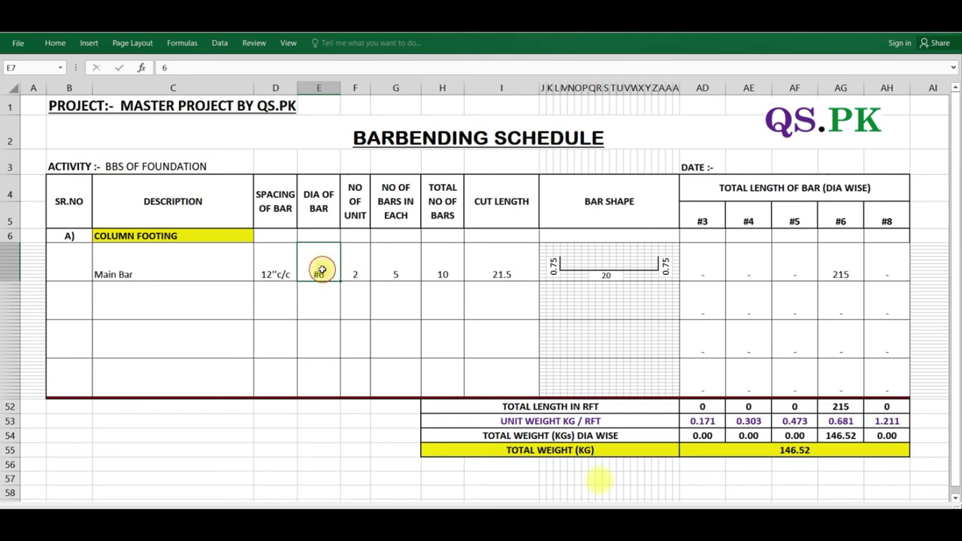
{"action": "type", "text": "8"}
{"action": "key", "text": "Return"}
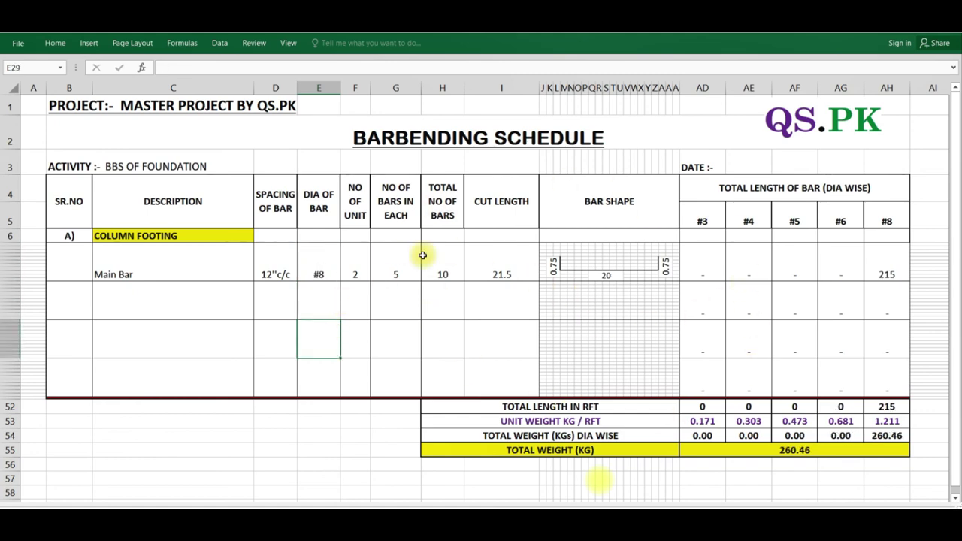
{"action": "scroll", "coordinate": [429, 260], "scroll_direction": "down", "scroll_amount": 1}
{"action": "scroll", "coordinate": [429, 260], "scroll_direction": "down", "scroll_amount": 1}
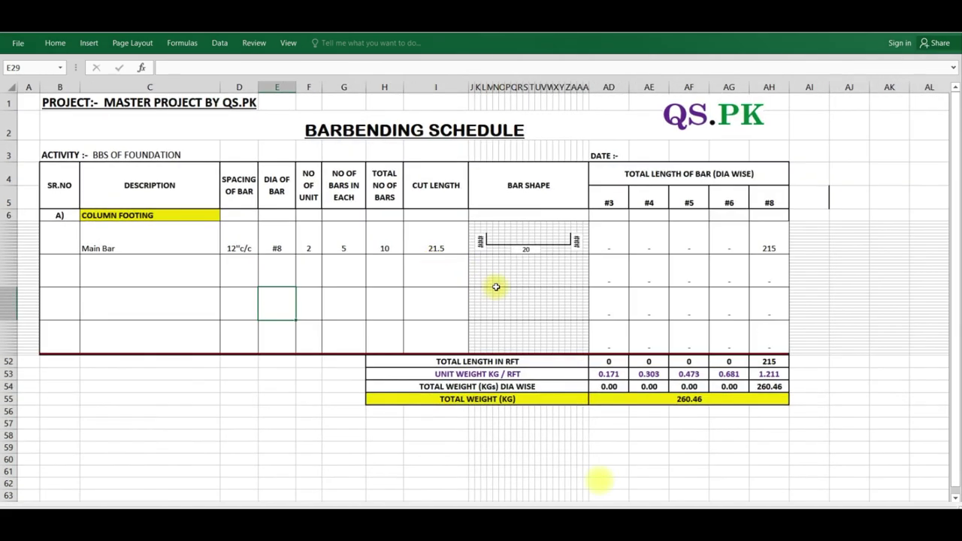
- Give the dia-wise length range AD6:AH51 a medium right border
{"action": "left_click", "coordinate": [501, 286]}
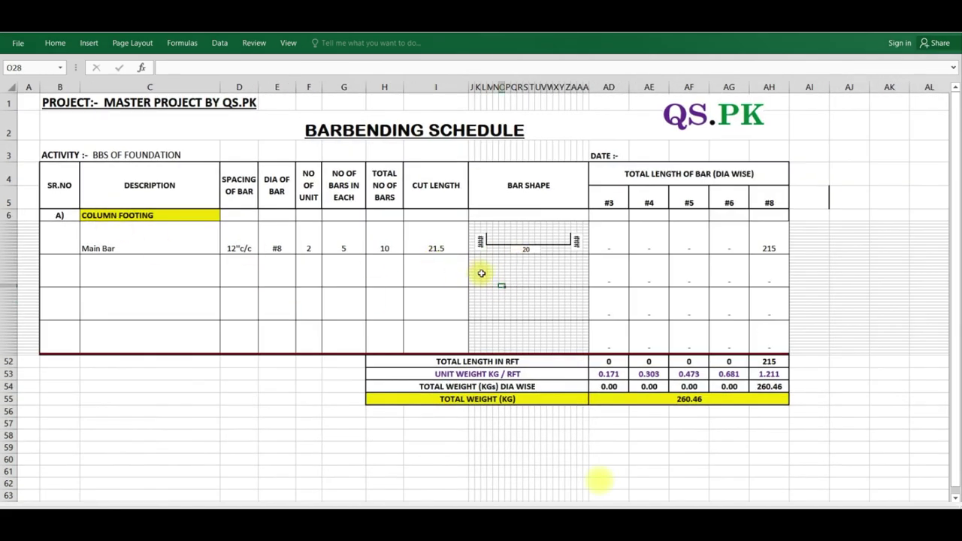
{"action": "scroll", "coordinate": [500, 288], "scroll_direction": "up", "scroll_amount": 1}
{"action": "scroll", "coordinate": [506, 287], "scroll_direction": "up", "scroll_amount": 1}
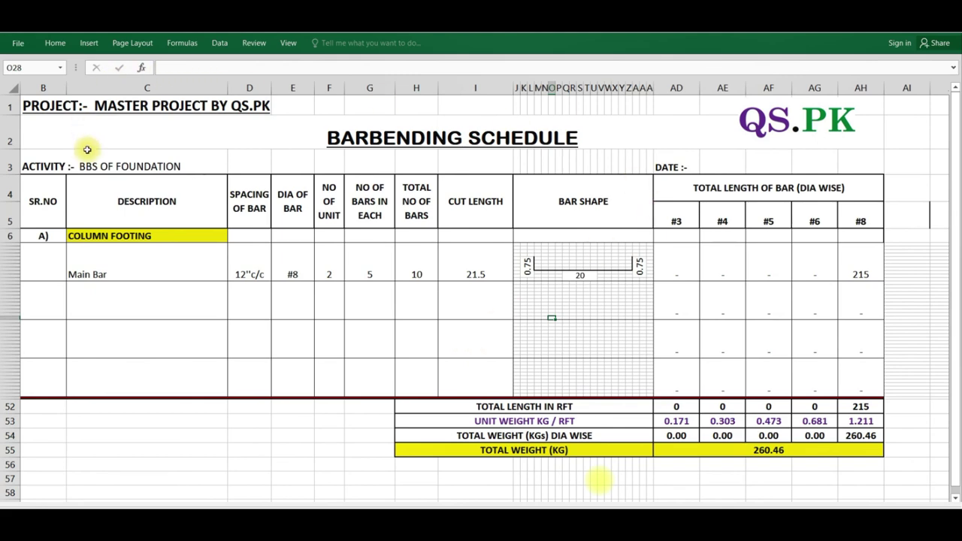
{"action": "left_click_drag", "start_coordinate": [869, 238], "coordinate": [679, 392]}
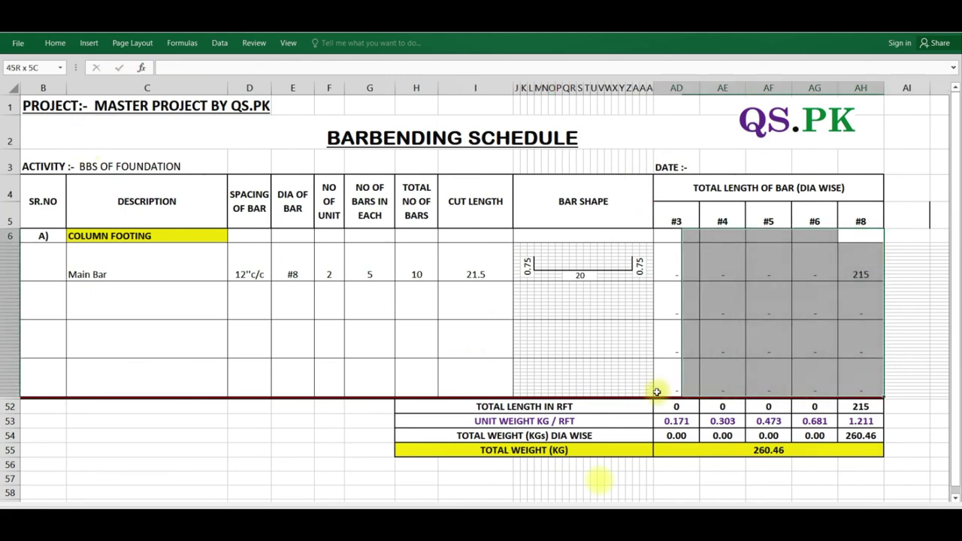
{"action": "right_click", "coordinate": [715, 309]}
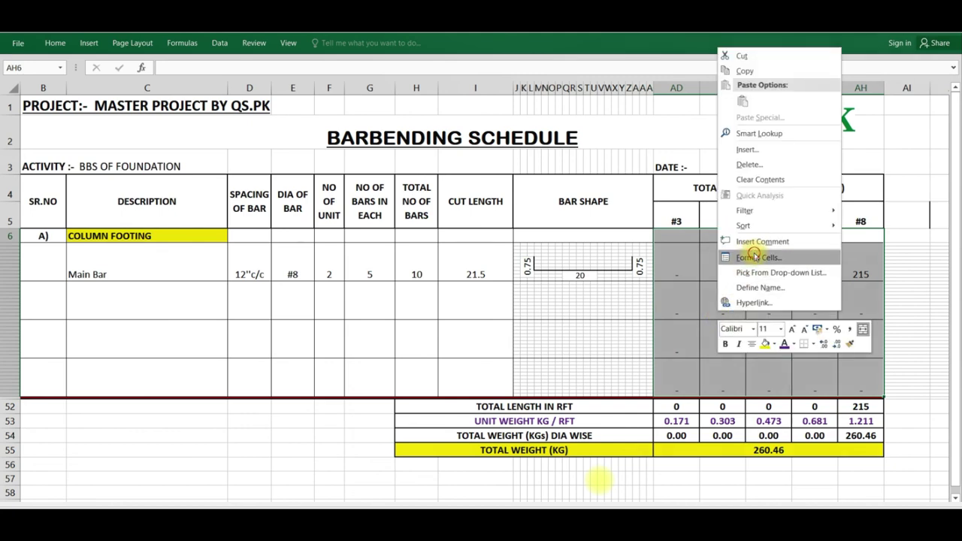
{"action": "left_click", "coordinate": [754, 253]}
{"action": "left_click", "coordinate": [734, 124]}
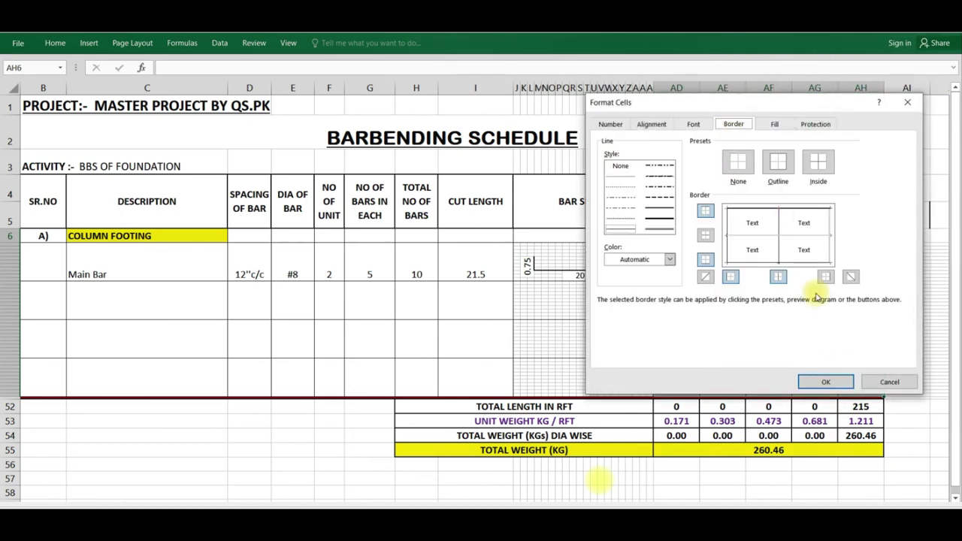
{"action": "left_click", "coordinate": [659, 208]}
{"action": "left_click", "coordinate": [826, 276]}
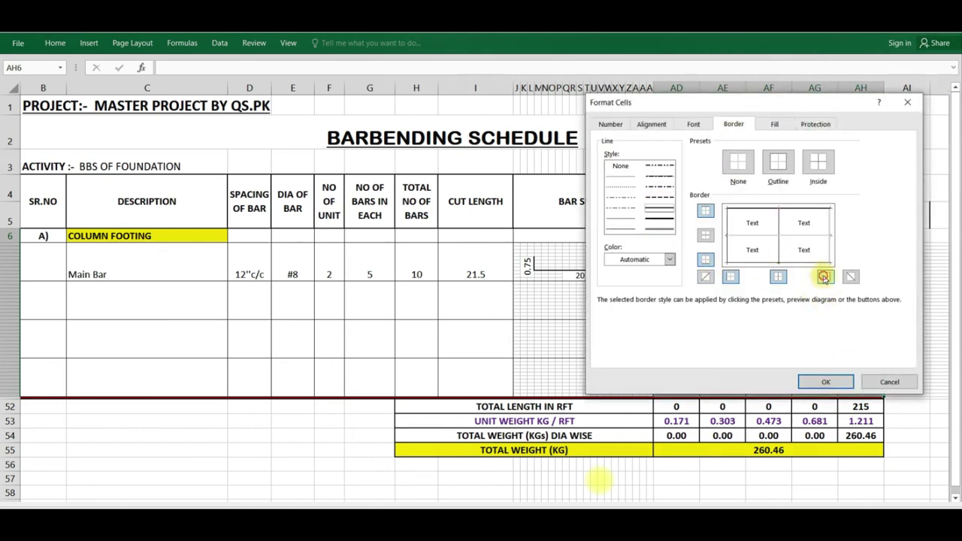
{"action": "left_click", "coordinate": [827, 382]}
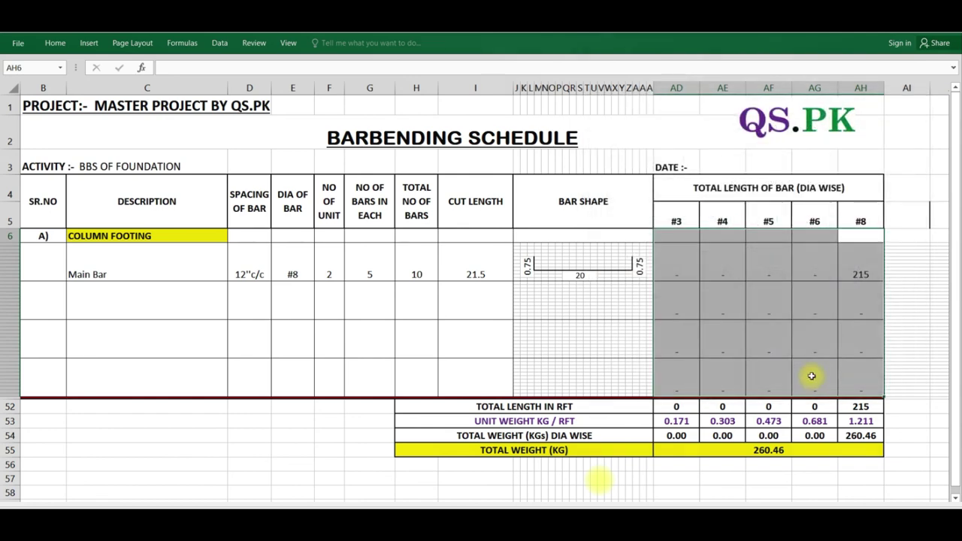
{"action": "left_click", "coordinate": [907, 328]}
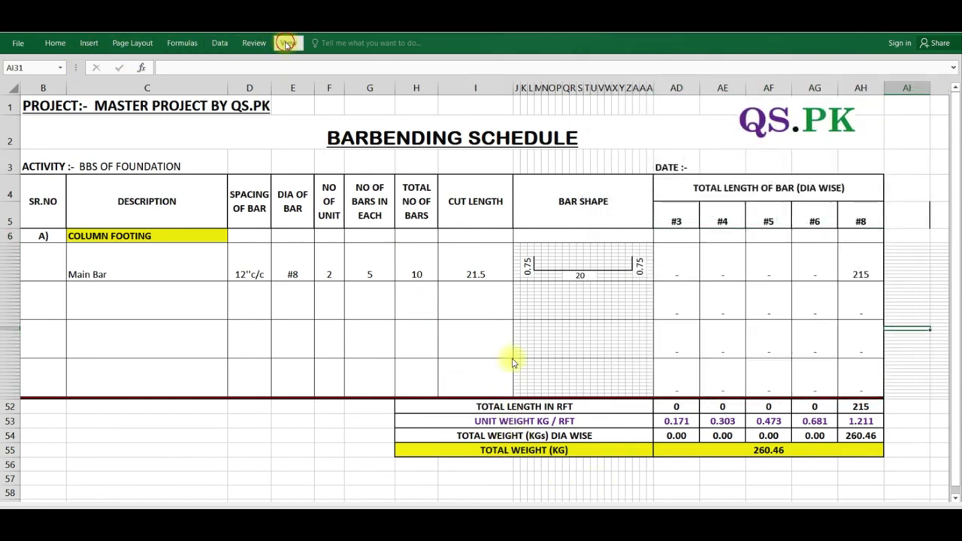
- Turn off the sheet gridlines from the View options
{"action": "left_click", "coordinate": [287, 44]}
{"action": "left_click", "coordinate": [150, 82]}
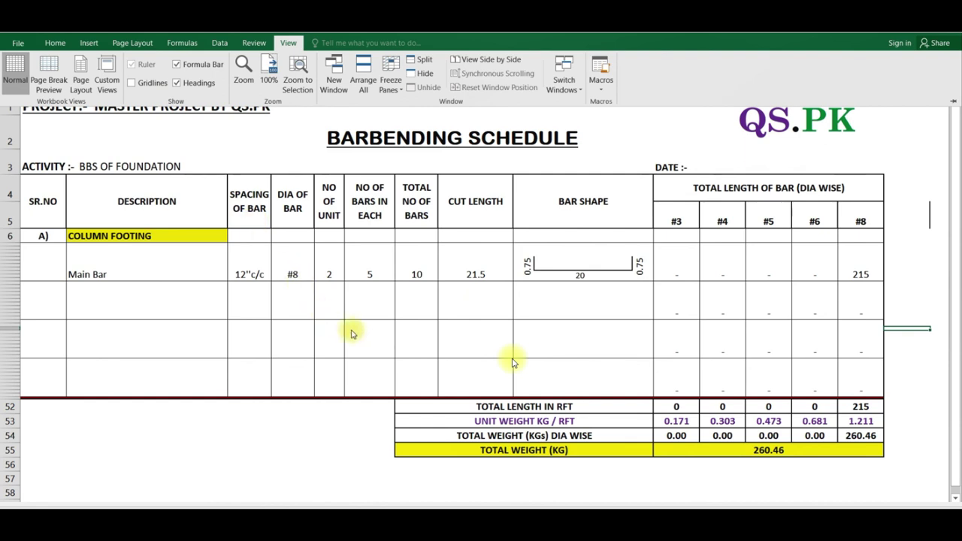
{"action": "left_click", "coordinate": [354, 333]}
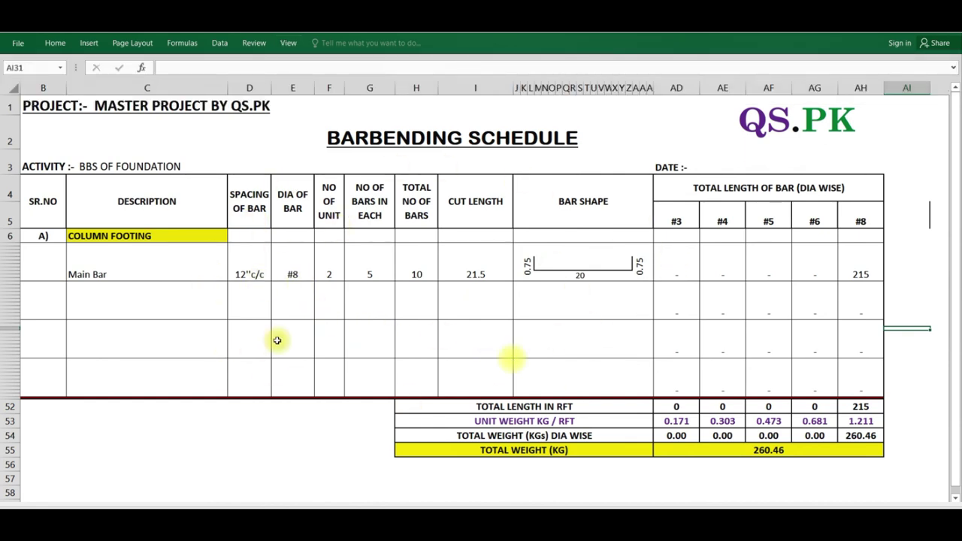